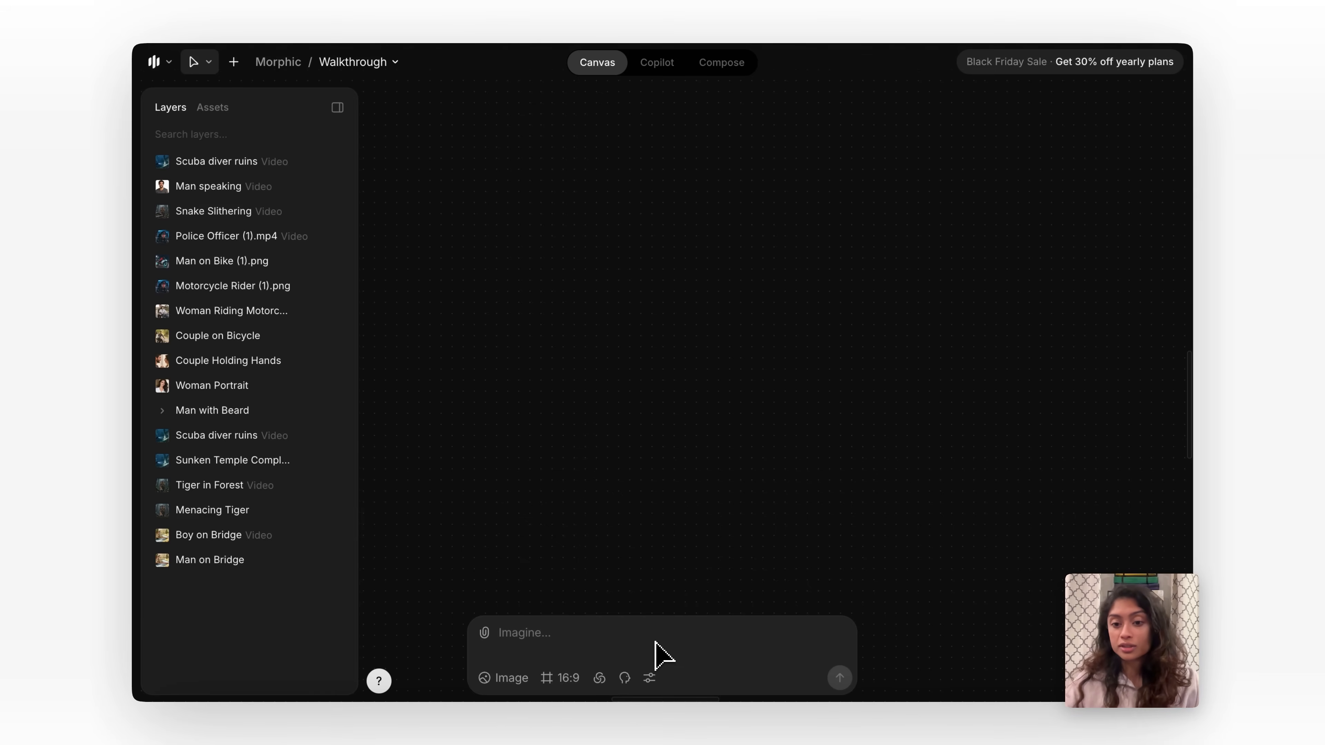
Look over the existing media on the canvas, switch to Copilot and start a new chat.
scroll(678, 564, "up", 10)
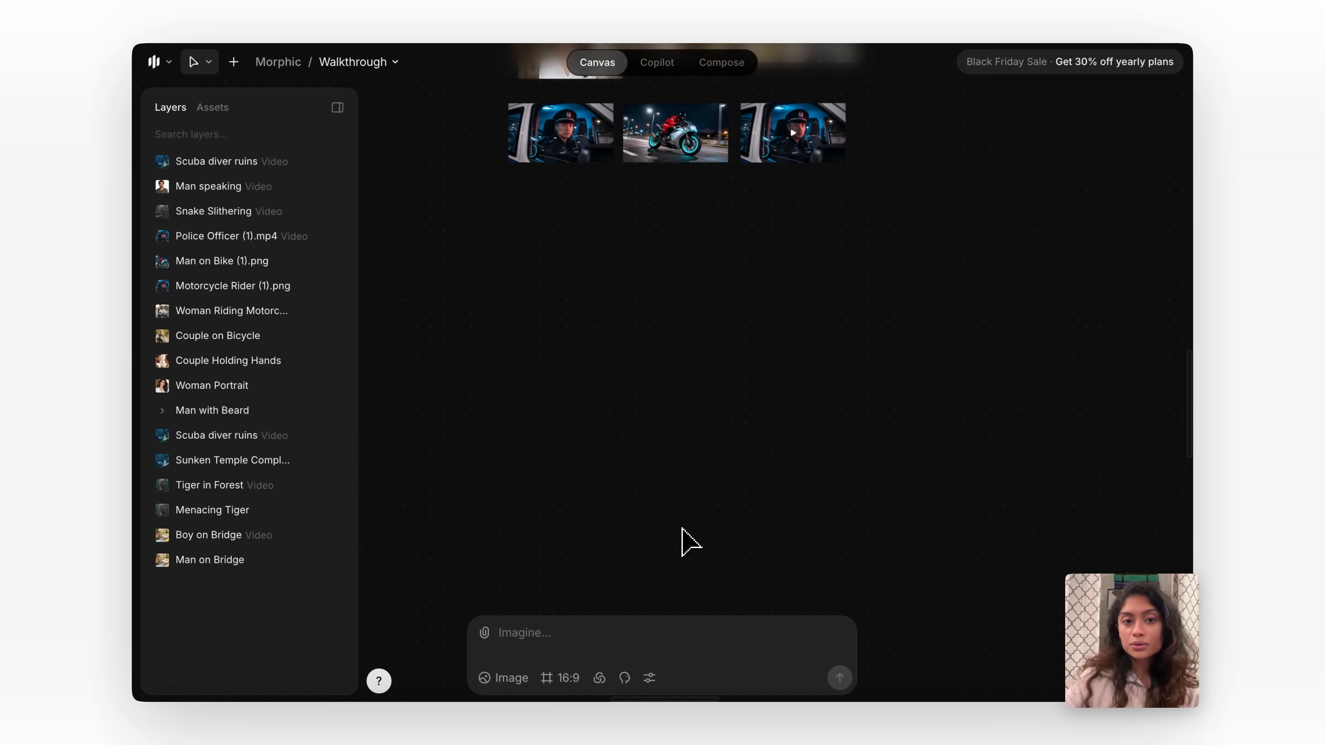
scroll(687, 543, "up", 5)
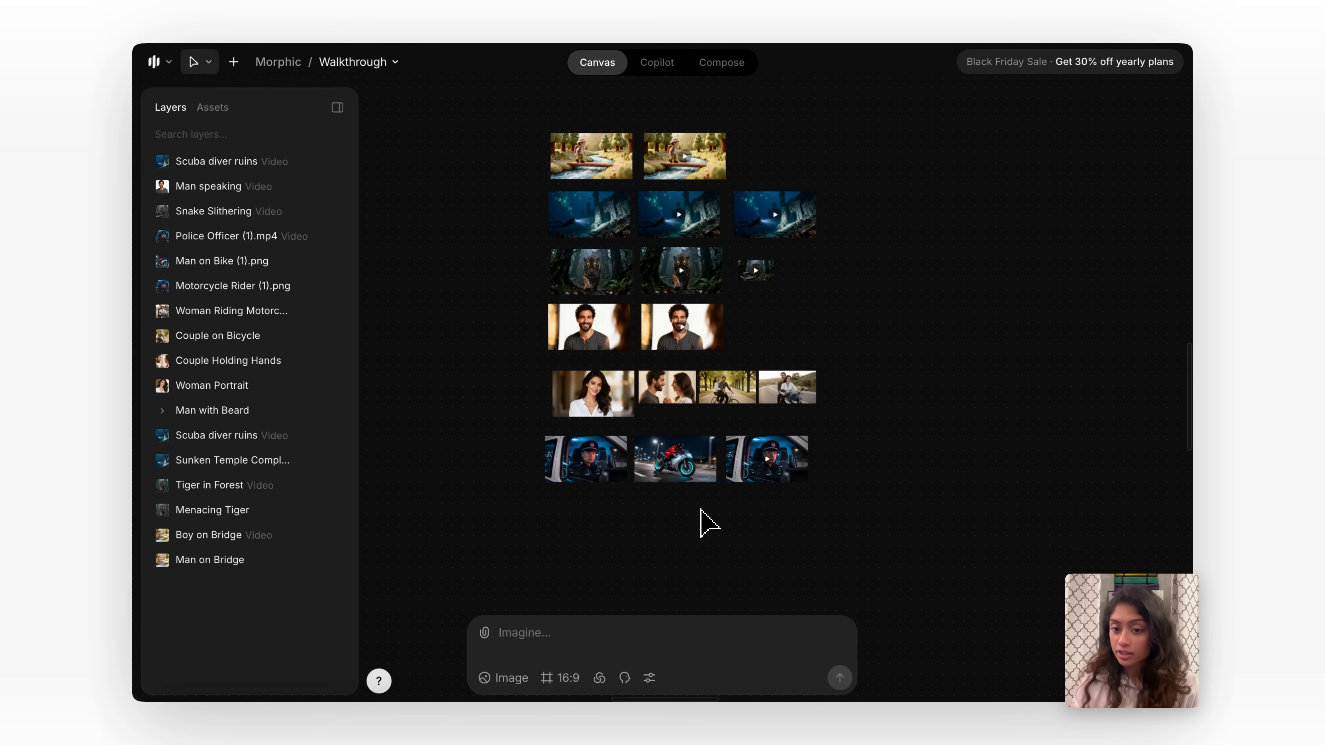
left_click(669, 63)
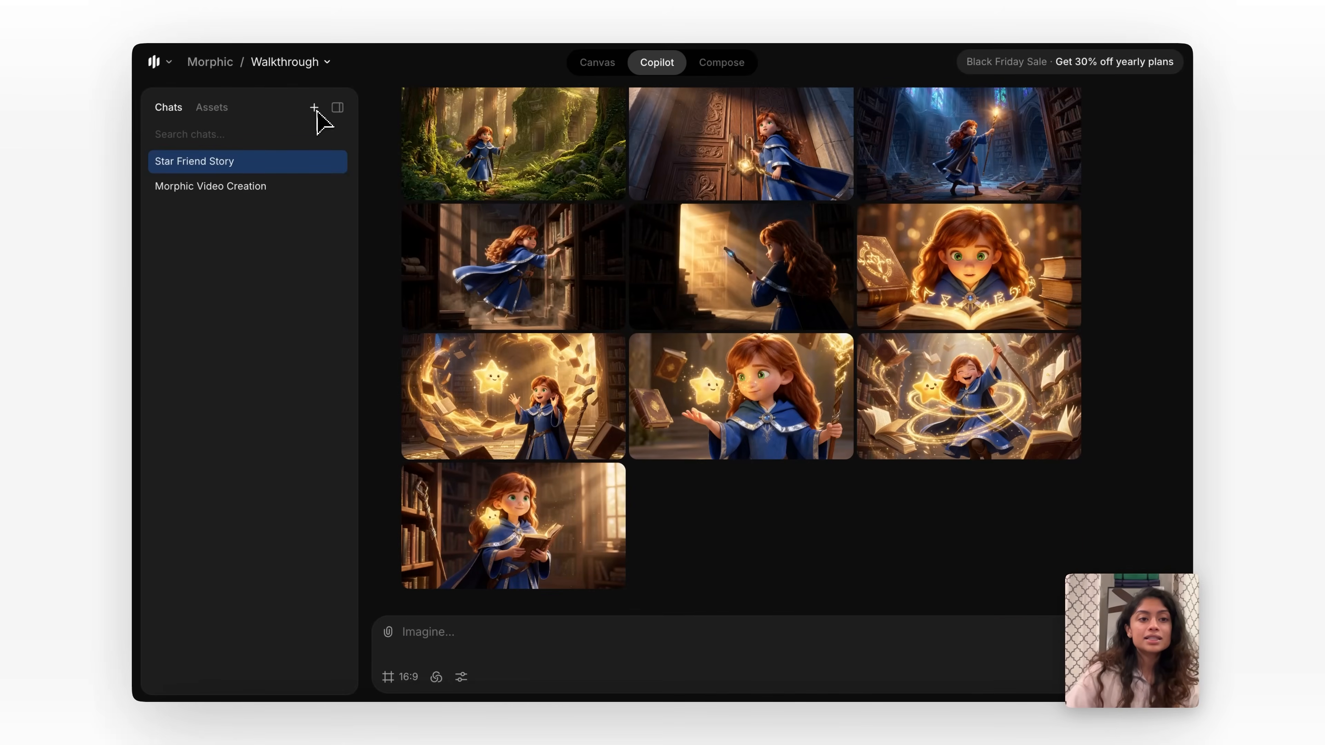
left_click(315, 108)
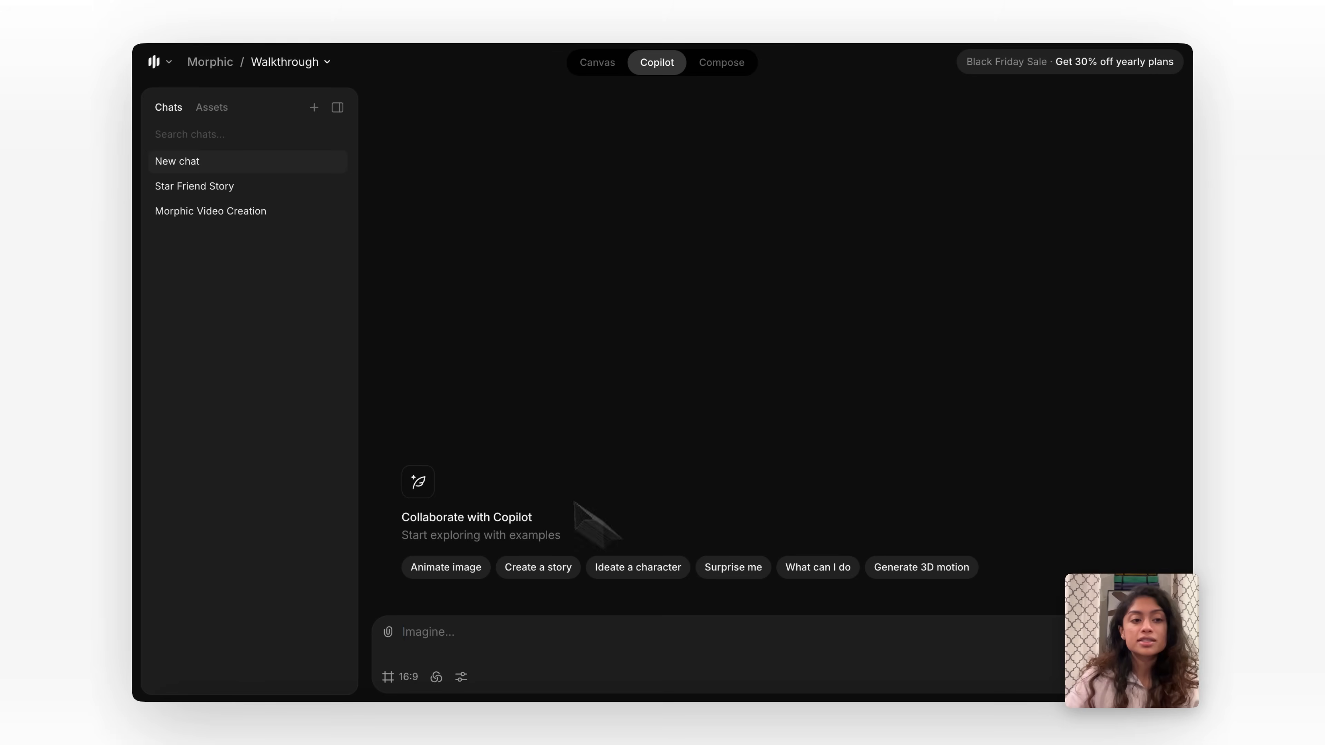
Open the Morphic Video Creation chat and read through its answer on how to create a video.
left_click(275, 212)
scroll(820, 439, "up", 5)
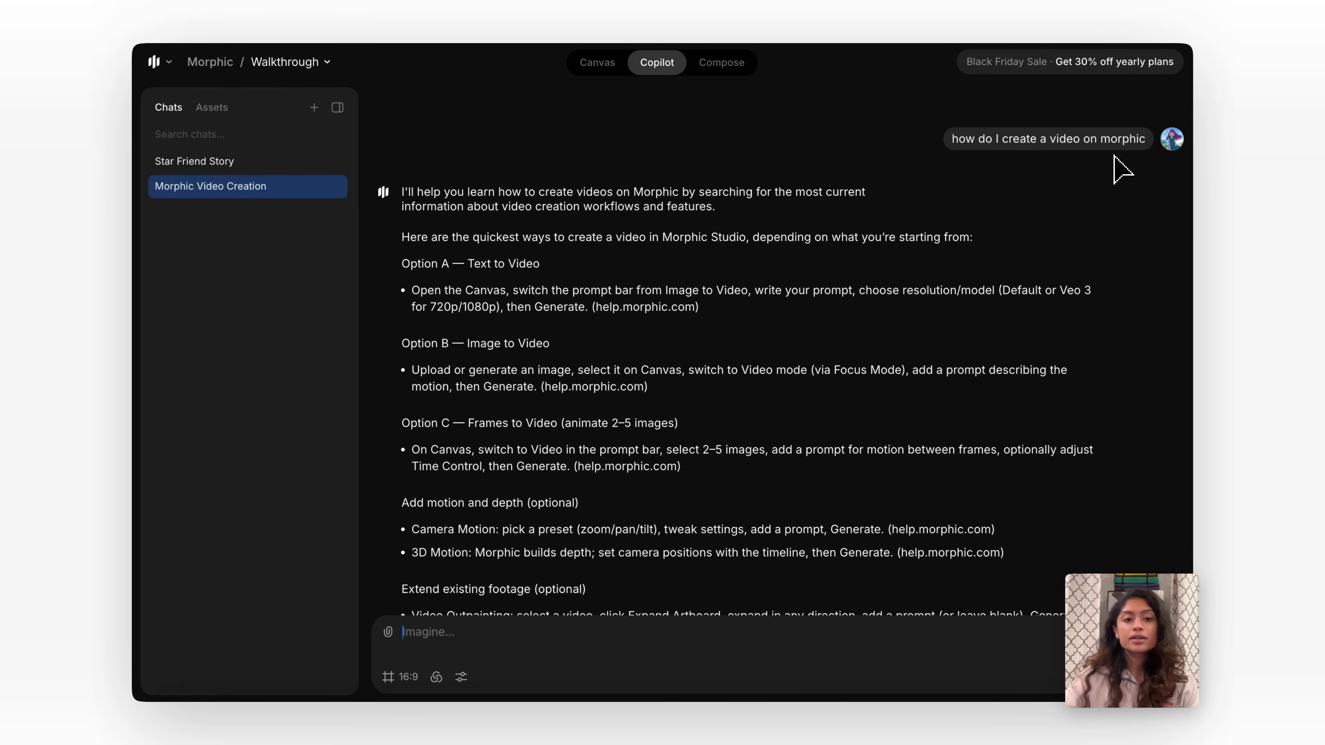
scroll(757, 394, "down", 5)
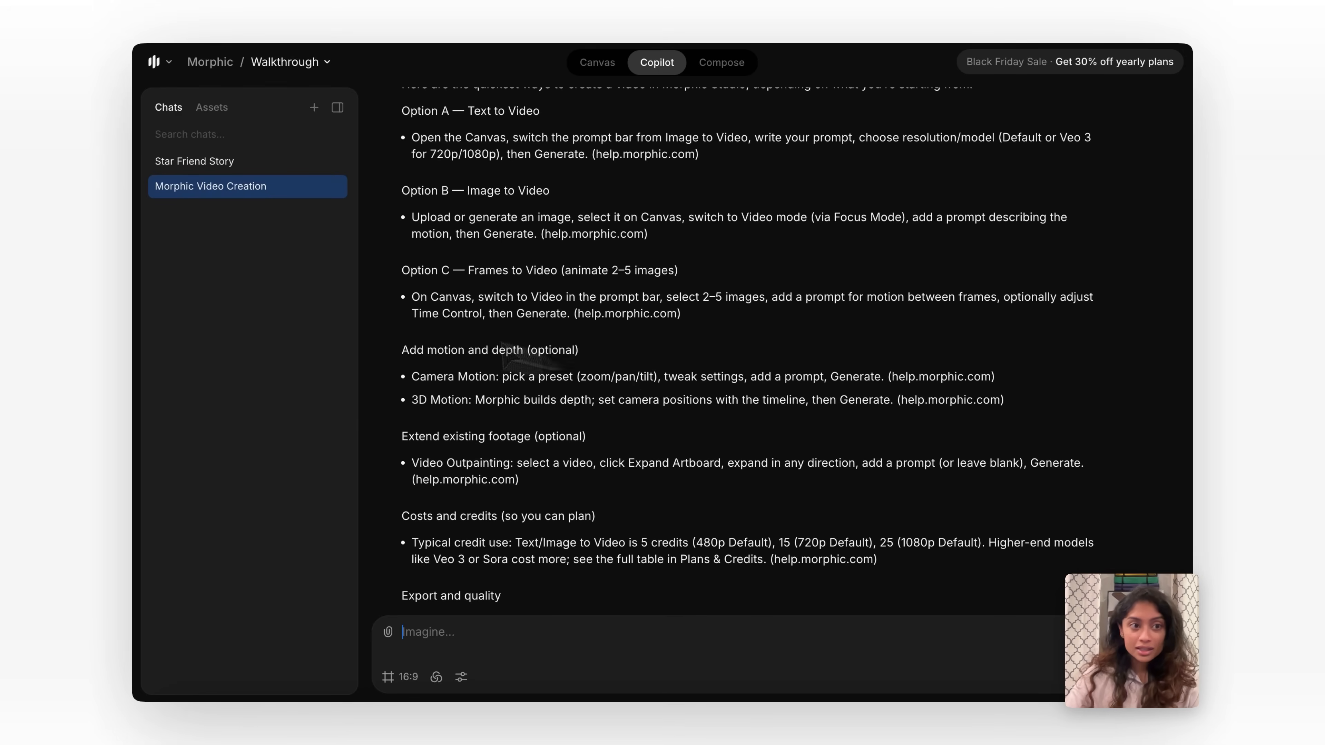
Open the Star Friend Story chat, view its original storyboard request, and check the prompt's attachment control.
left_click(244, 163)
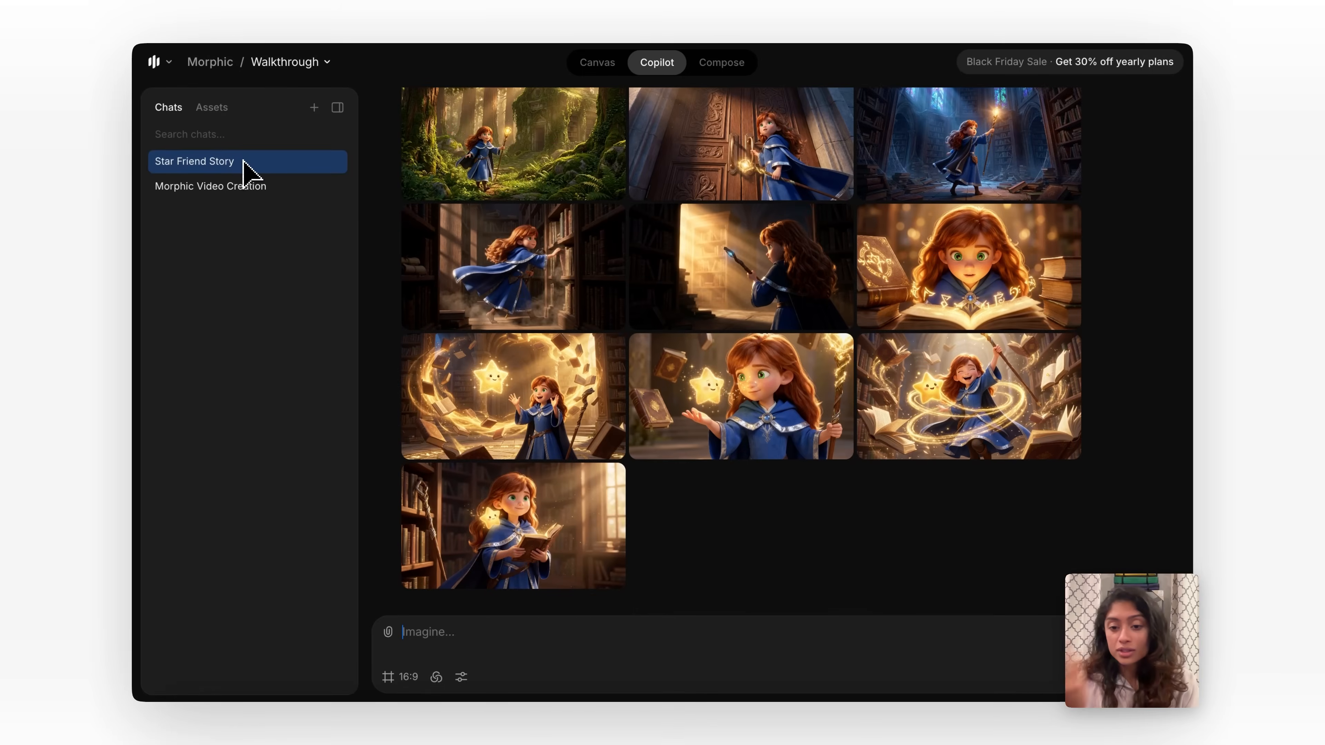
scroll(887, 177, "up", 20)
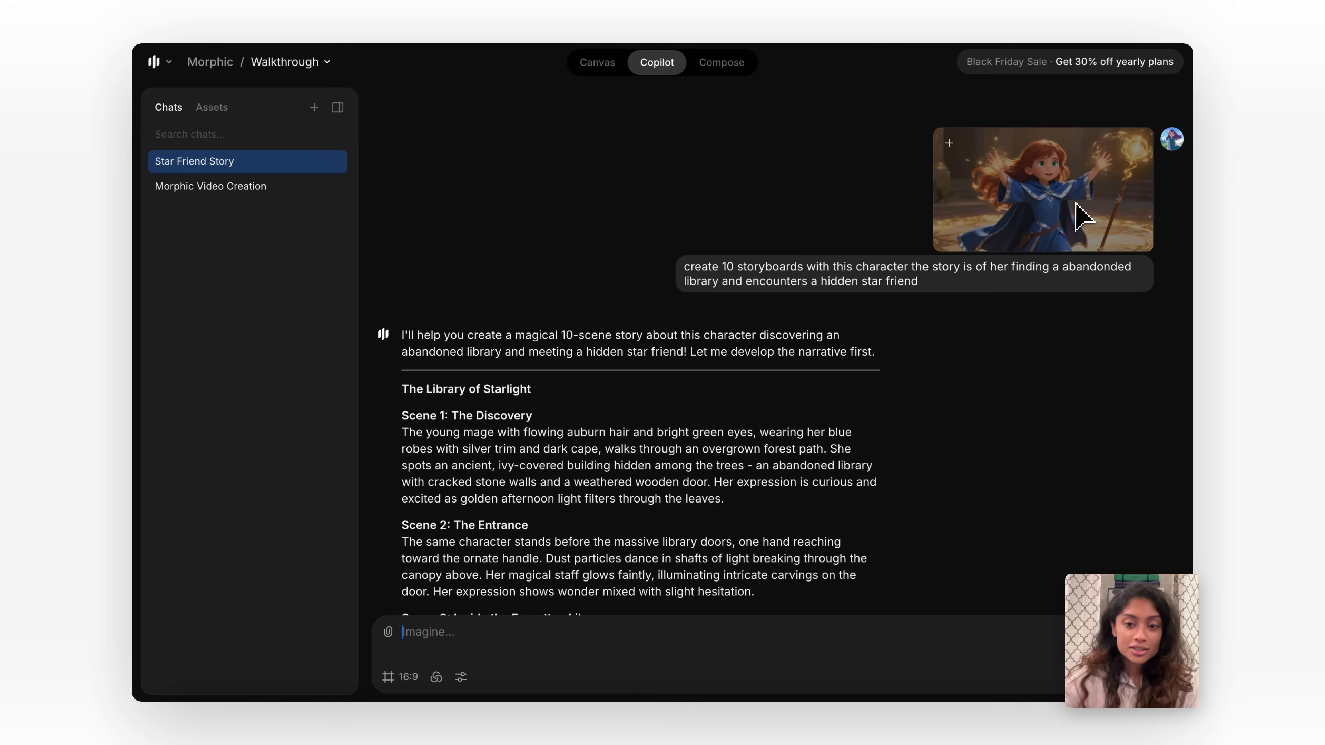
left_click(389, 638)
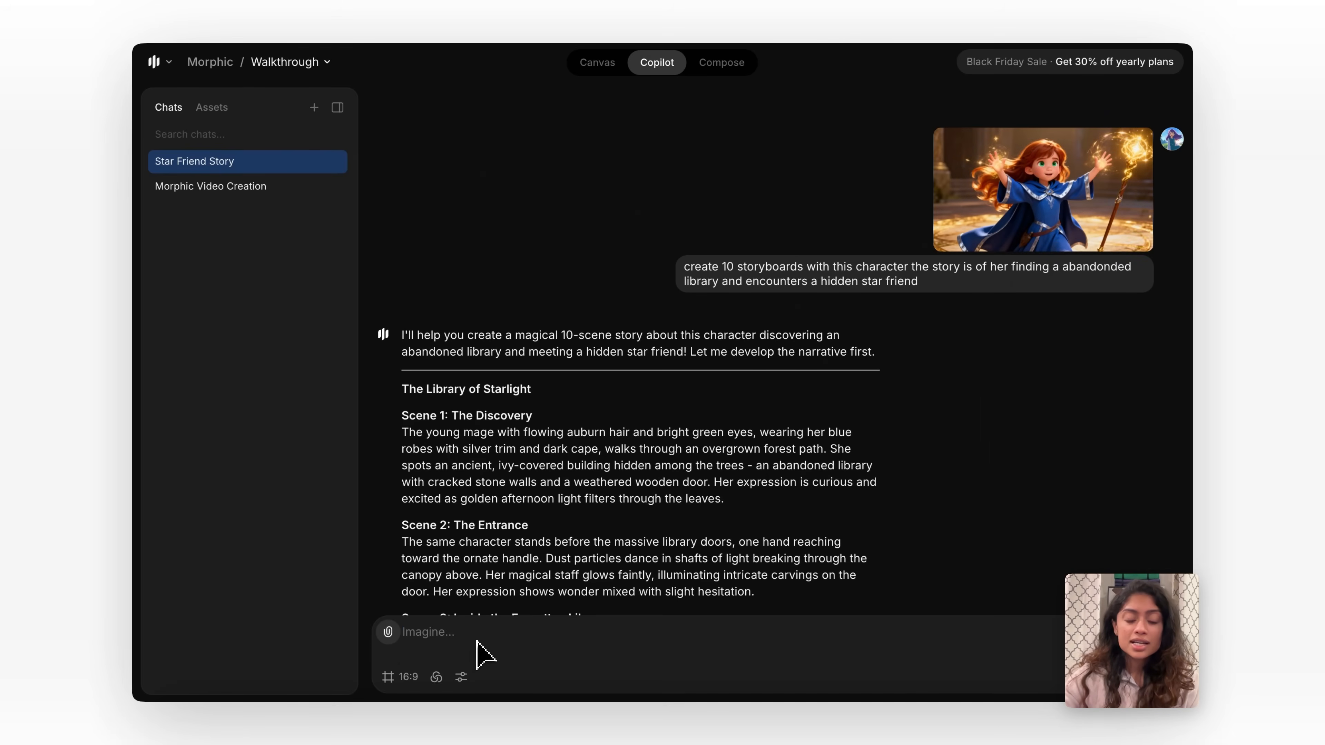
left_click(880, 496)
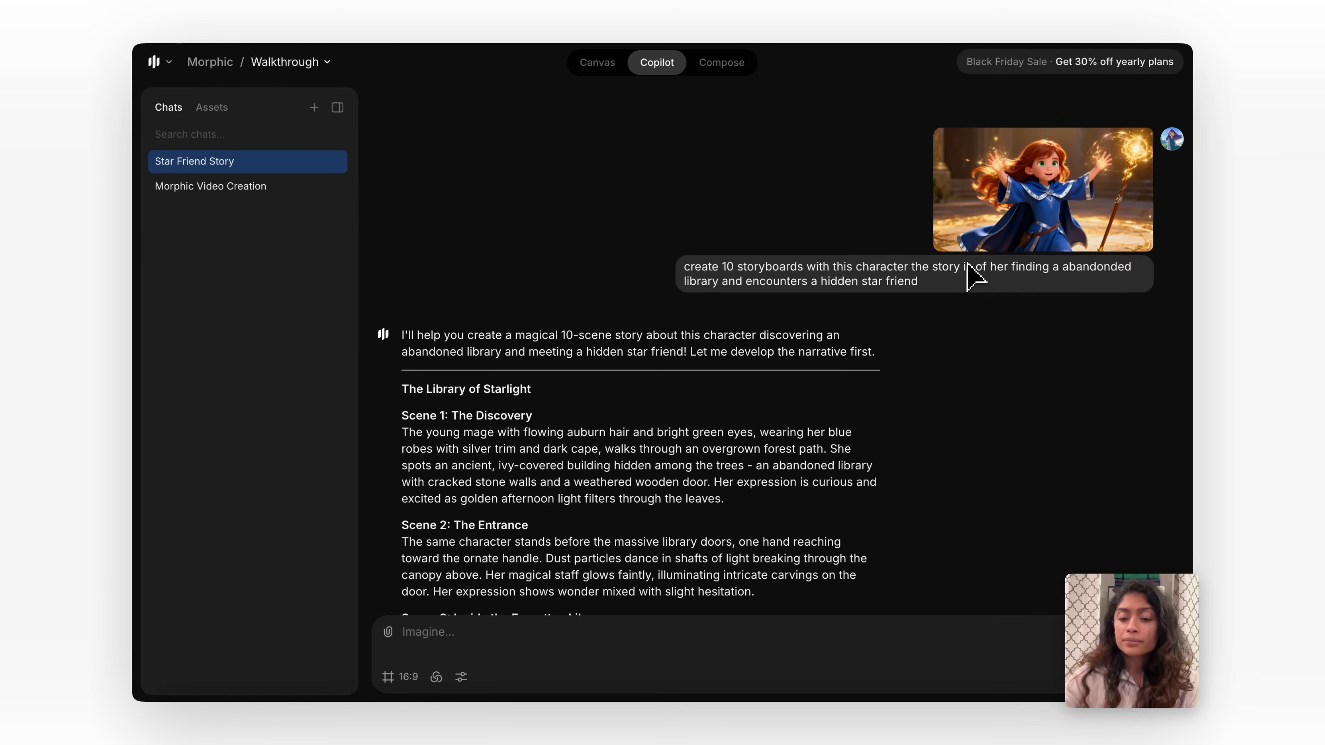
Review the generated storyboards in the Star Friend Story chat and show the actions available for the image of the girl reaching toward the star.
scroll(965, 297, "down", 10)
scroll(660, 469, "down", 20)
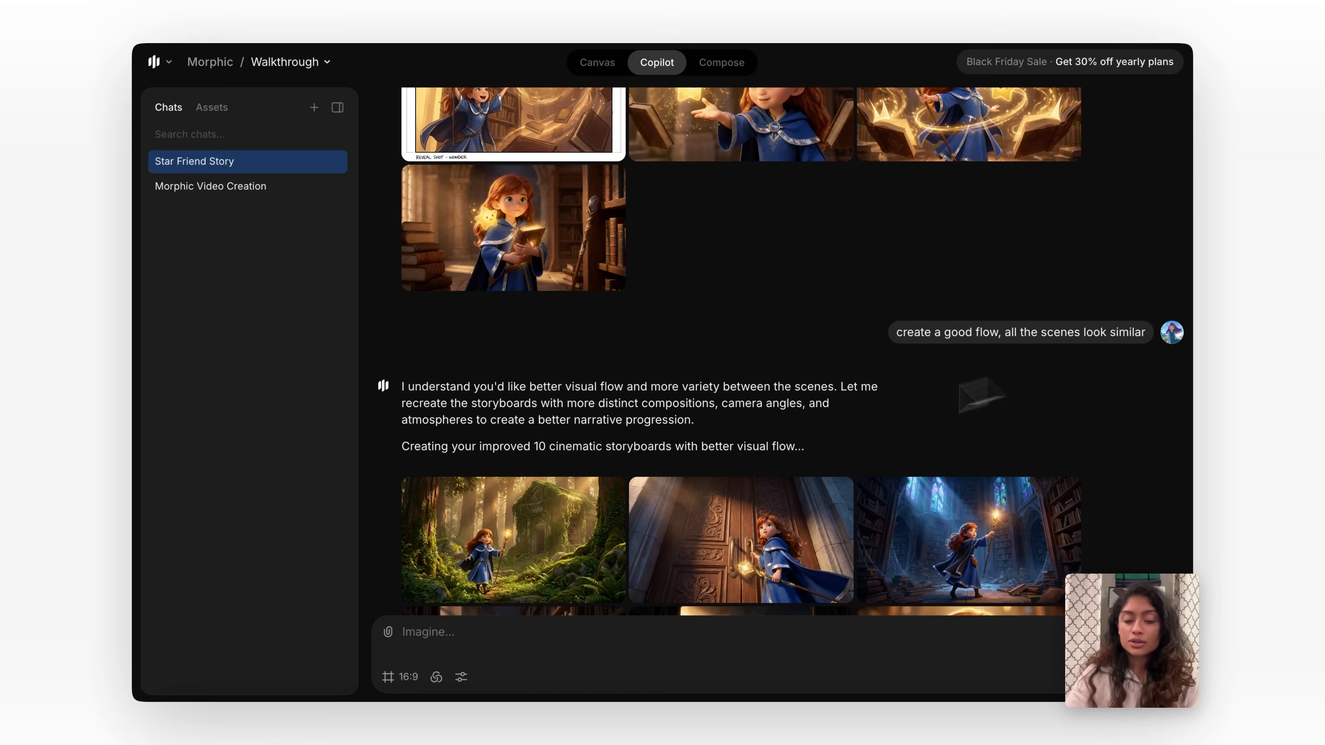
scroll(840, 409, "down", 5)
scroll(652, 428, "down", 2)
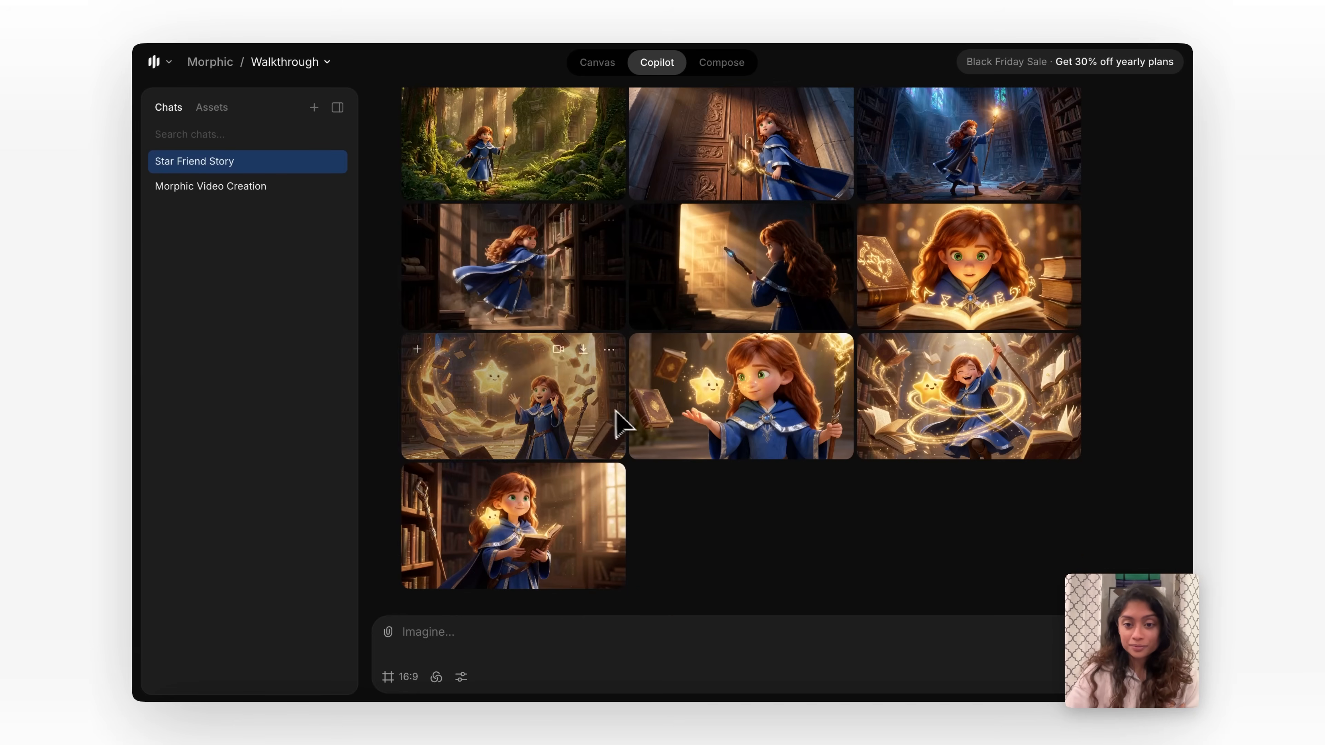
scroll(686, 532, "up", 1)
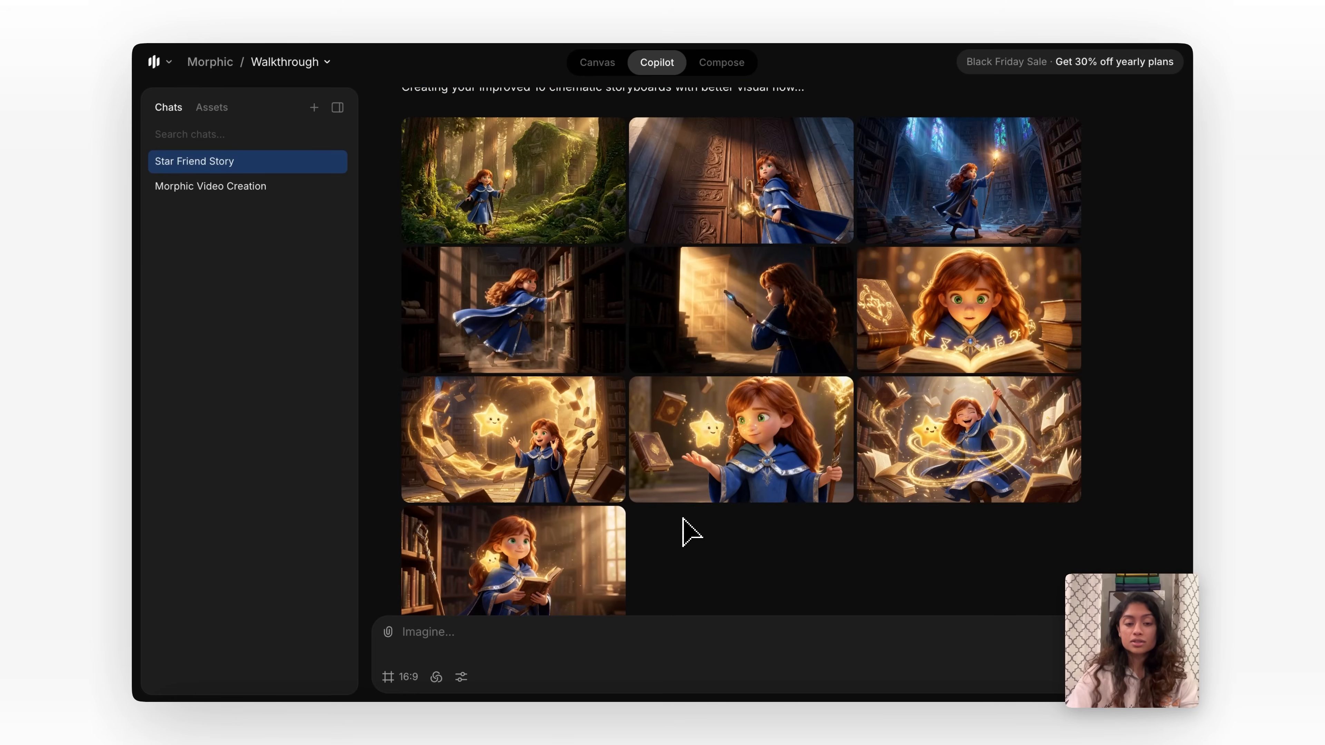
left_click(841, 394)
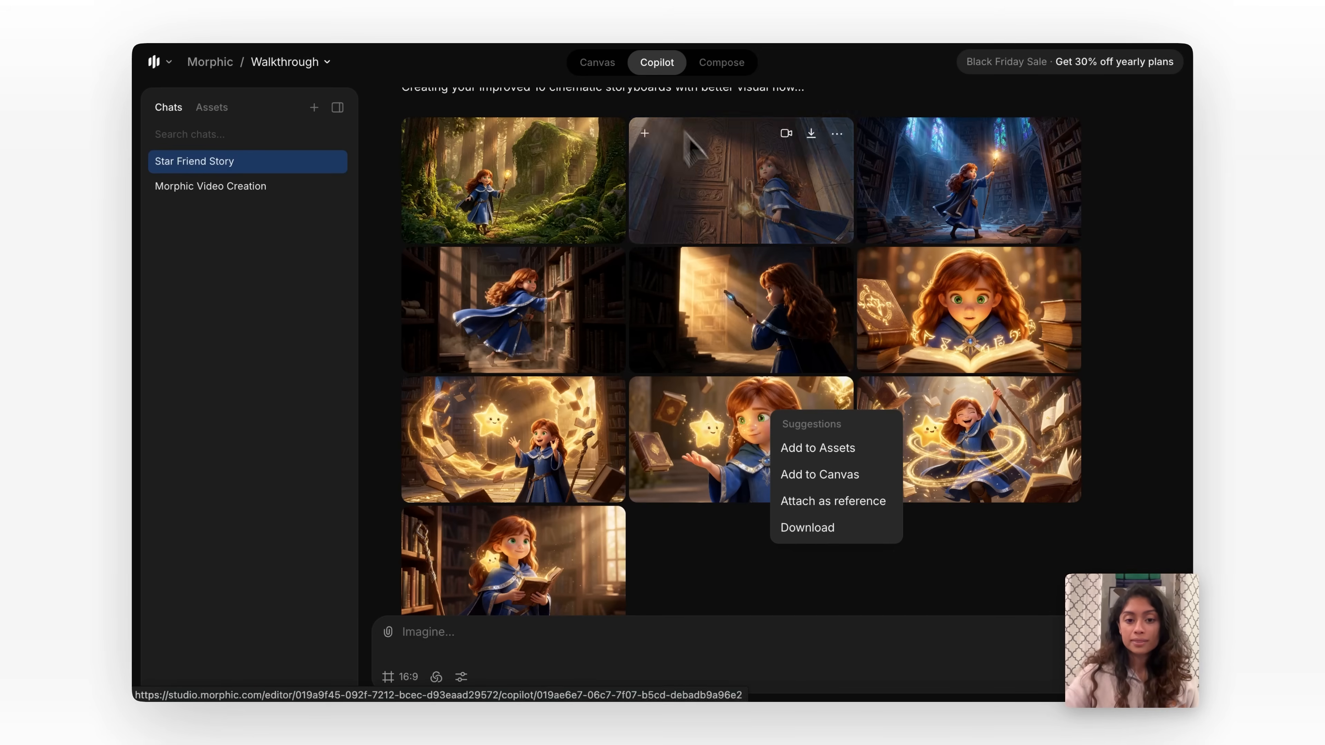
Visit the Compose workspace and return to the Canvas, at the empty area below the existing media.
left_click(733, 64)
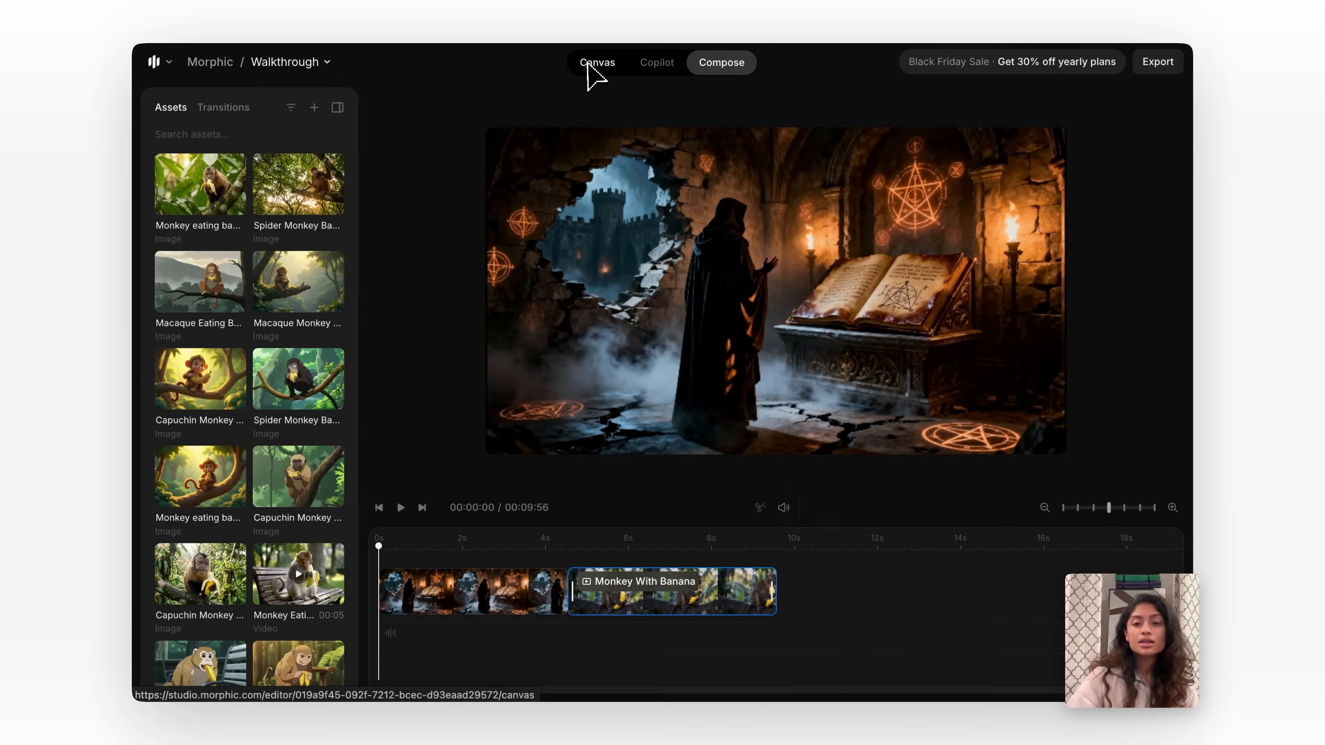
left_click(589, 63)
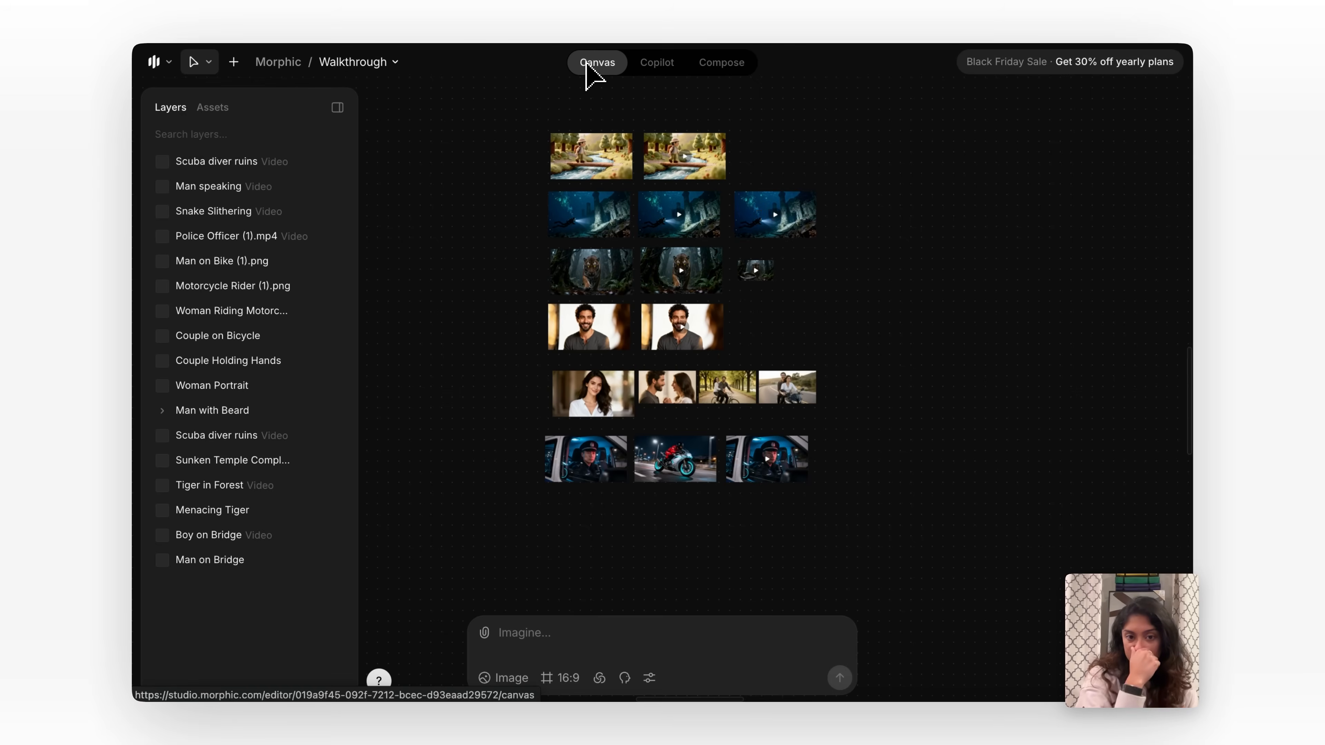
scroll(674, 388, "down", 6)
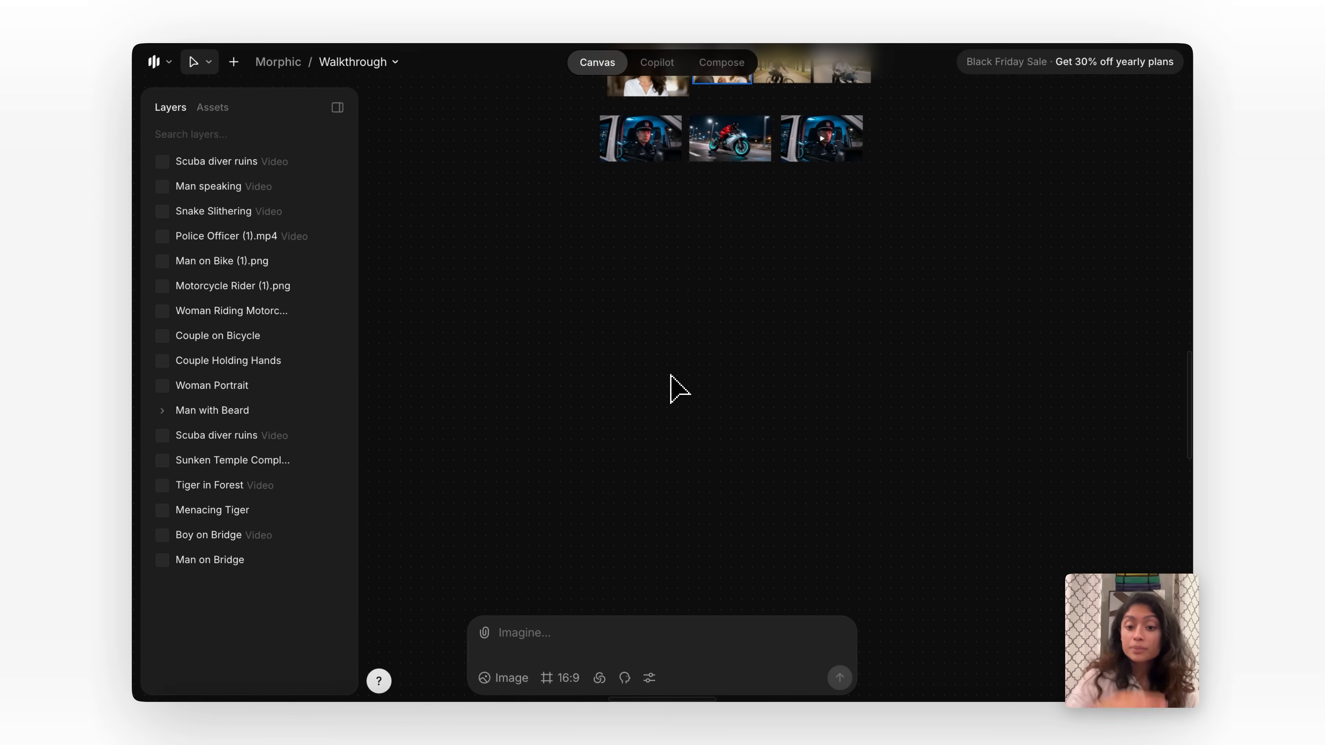
scroll(656, 397, "up", 3)
scroll(657, 397, "up", 3)
scroll(656, 397, "down", 1)
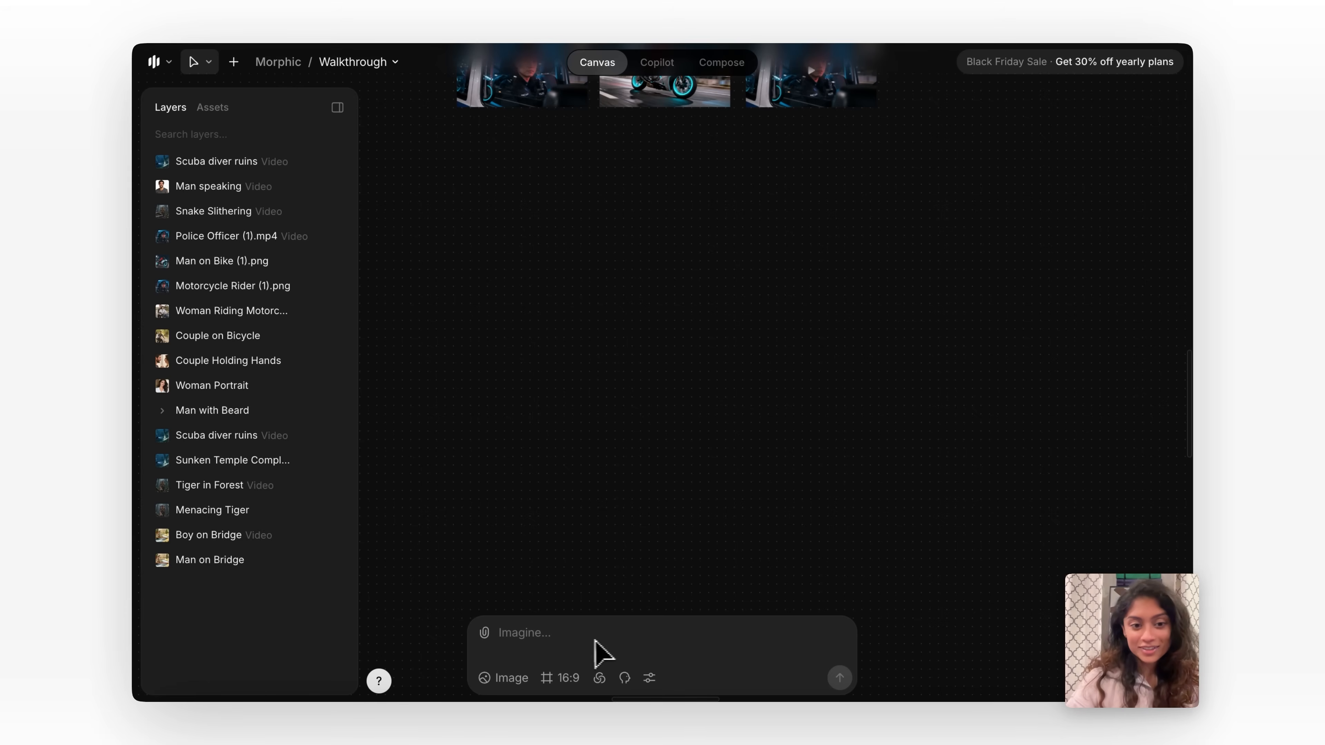
Keep the generation type on Image and review the prompt's available formats, styles and characters.
left_click(519, 678)
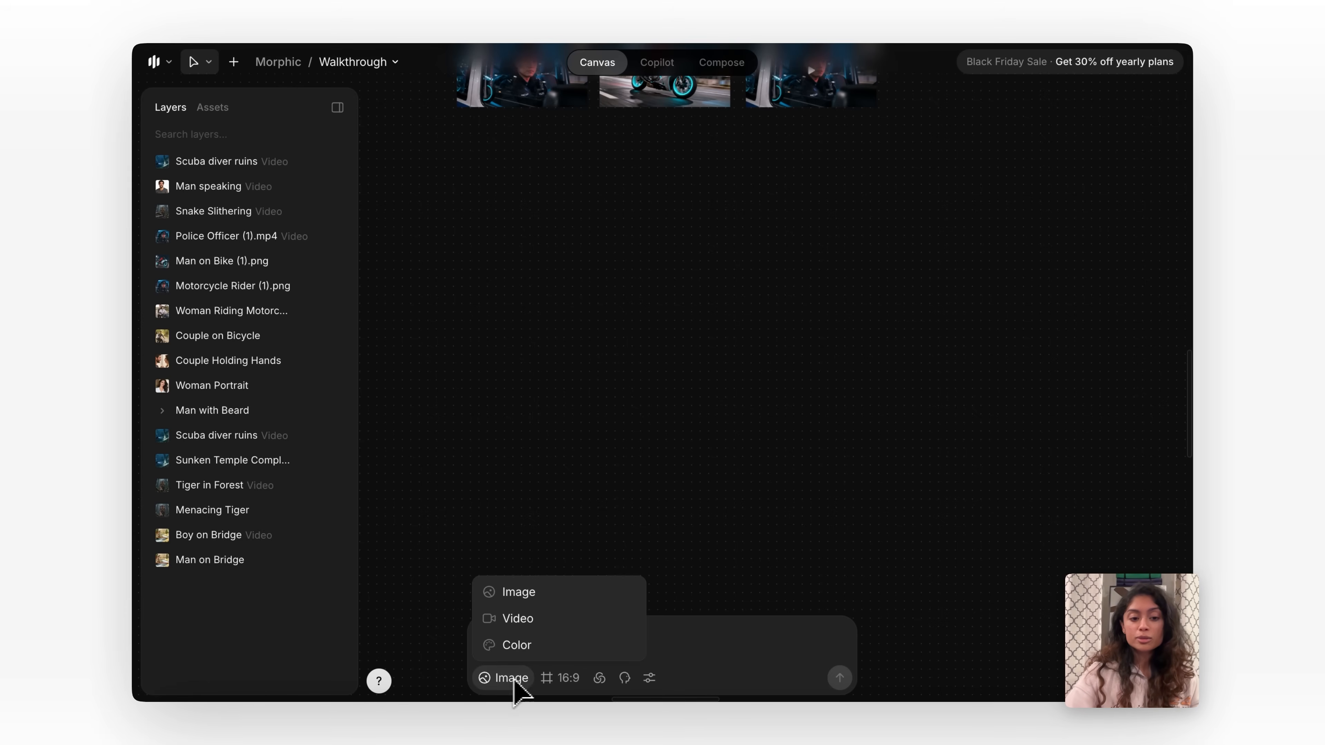
left_click(564, 601)
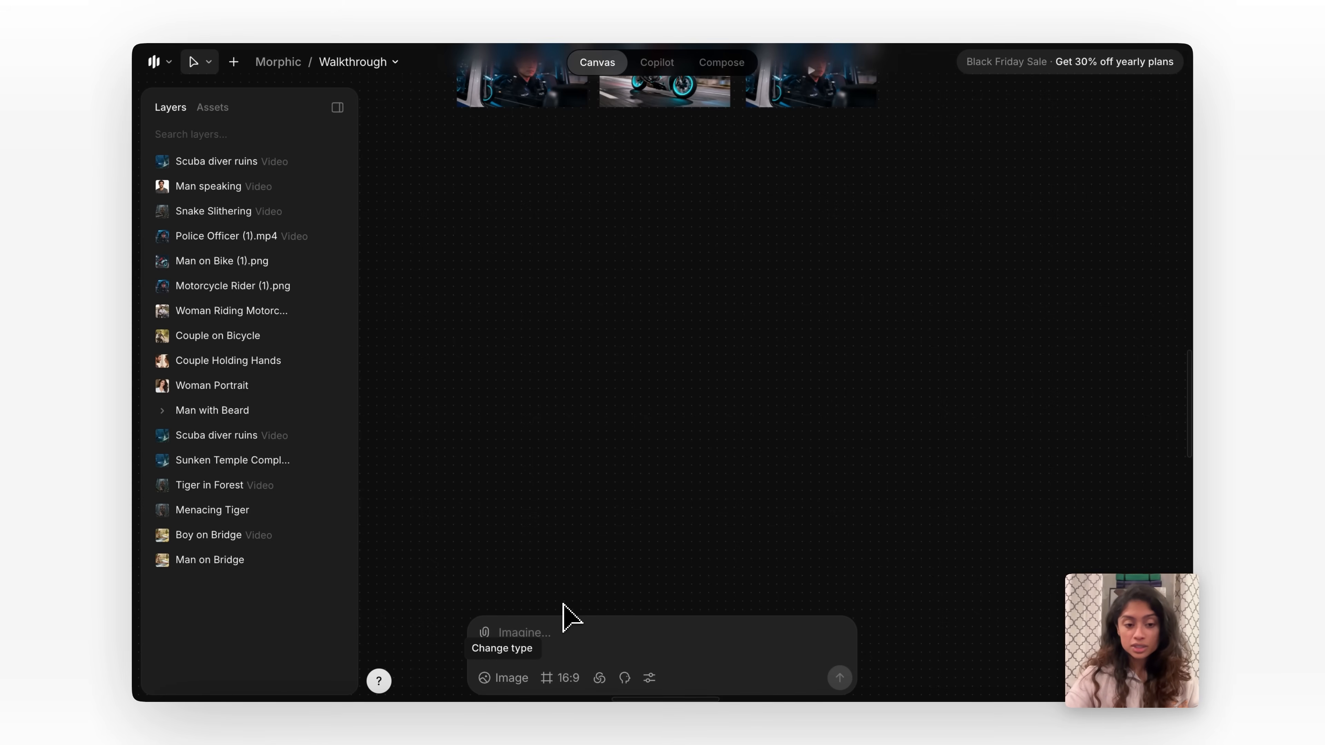
left_click(559, 688)
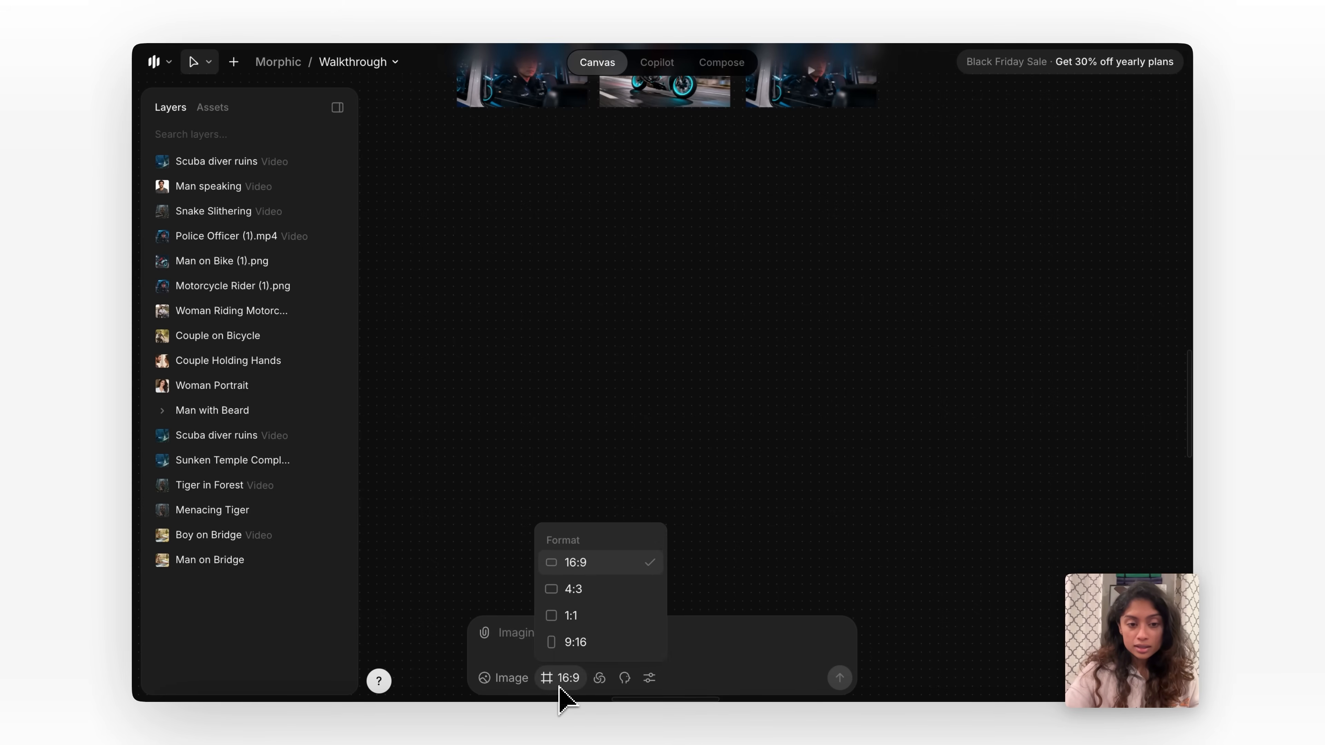
left_click(599, 681)
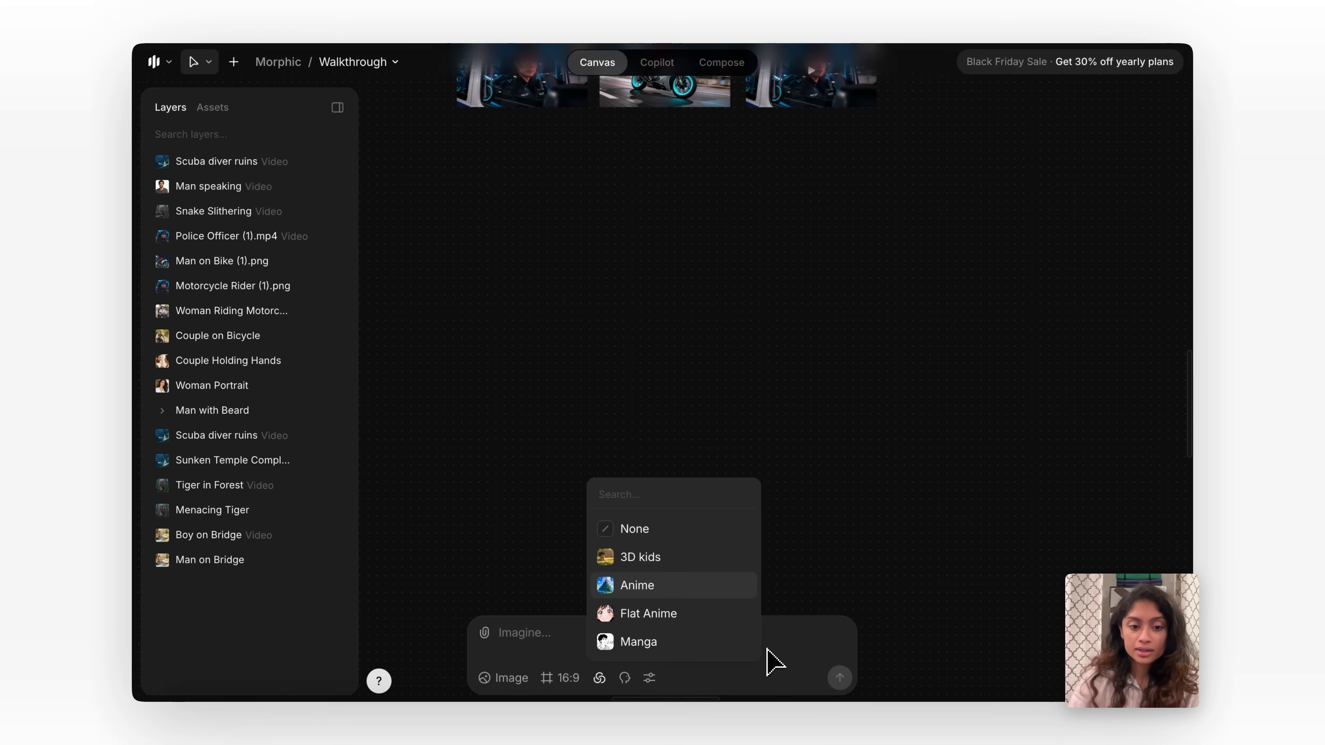
left_click(628, 678)
left_click(627, 678)
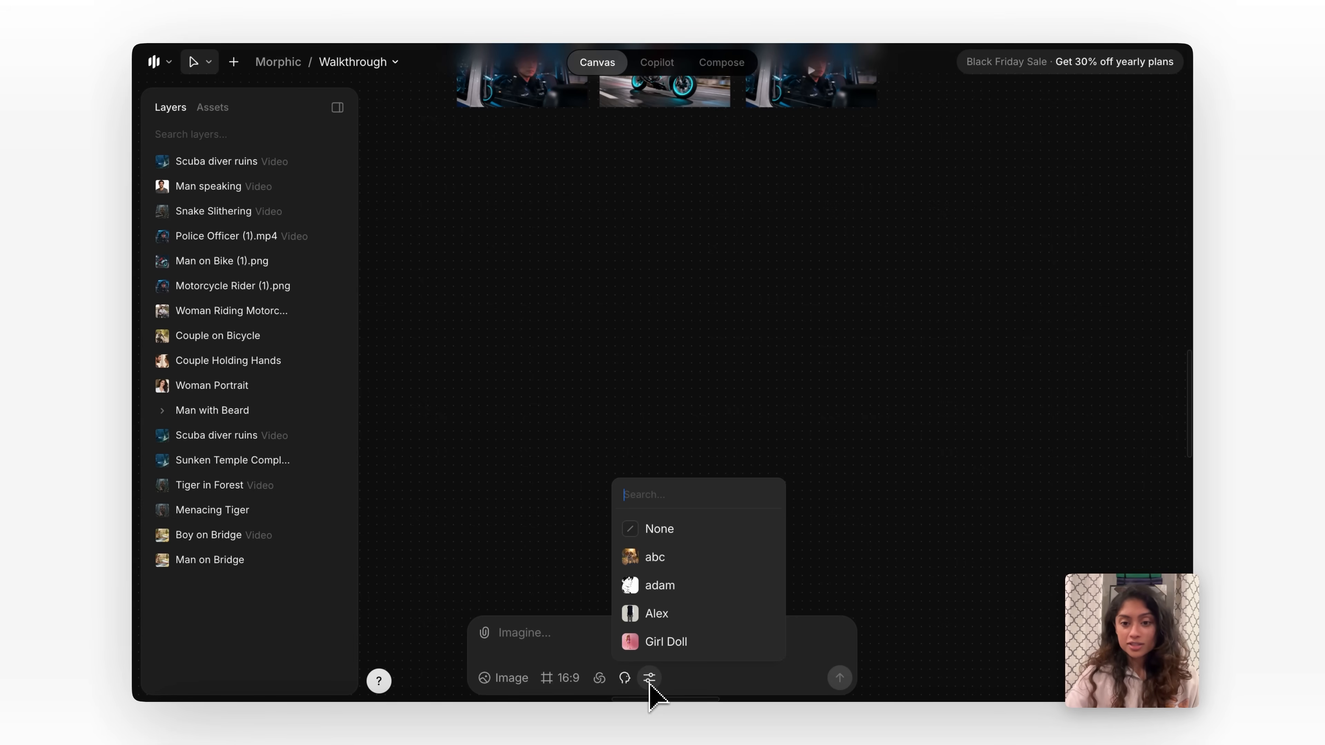
Generate a 16:9 image on the canvas from the prompt "a monkey sitting on a branch eating a banana".
left_click(548, 638)
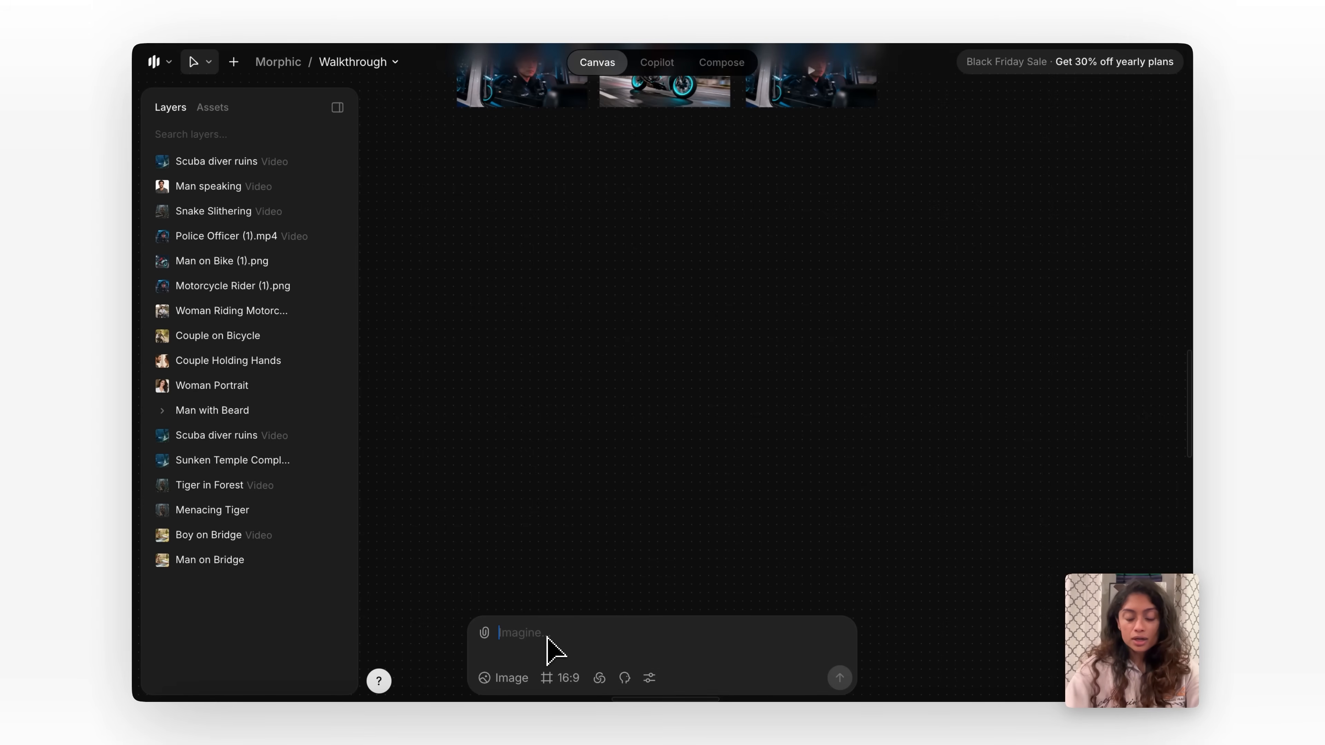
type("a monkey sitting on a branch eating a banana")
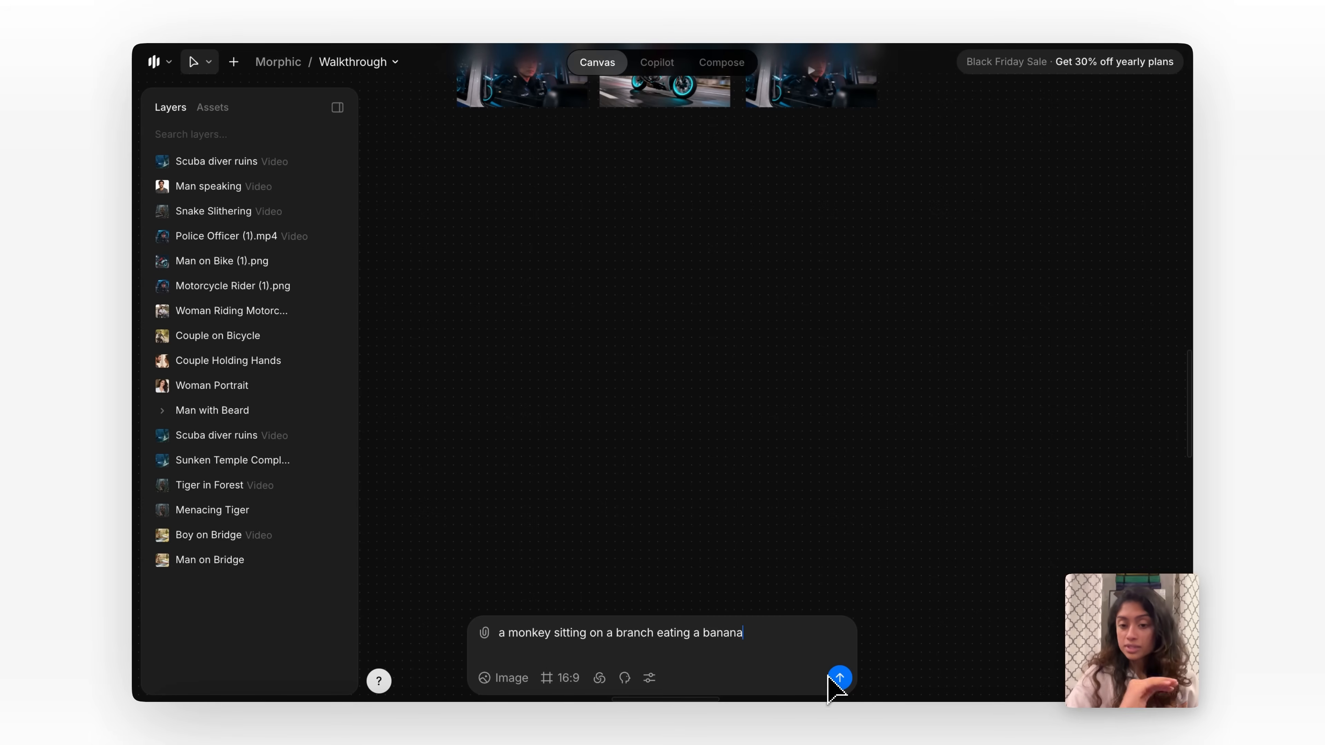
left_click(839, 677)
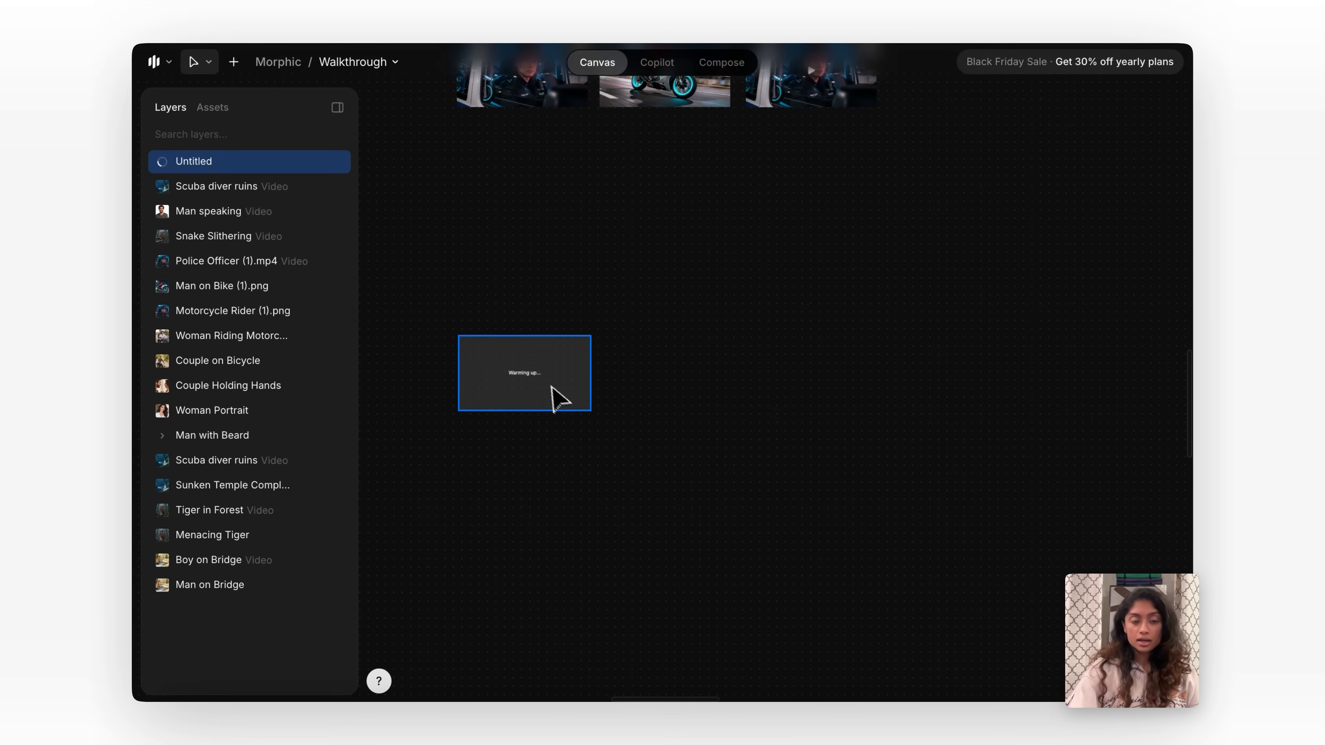
left_click(676, 472)
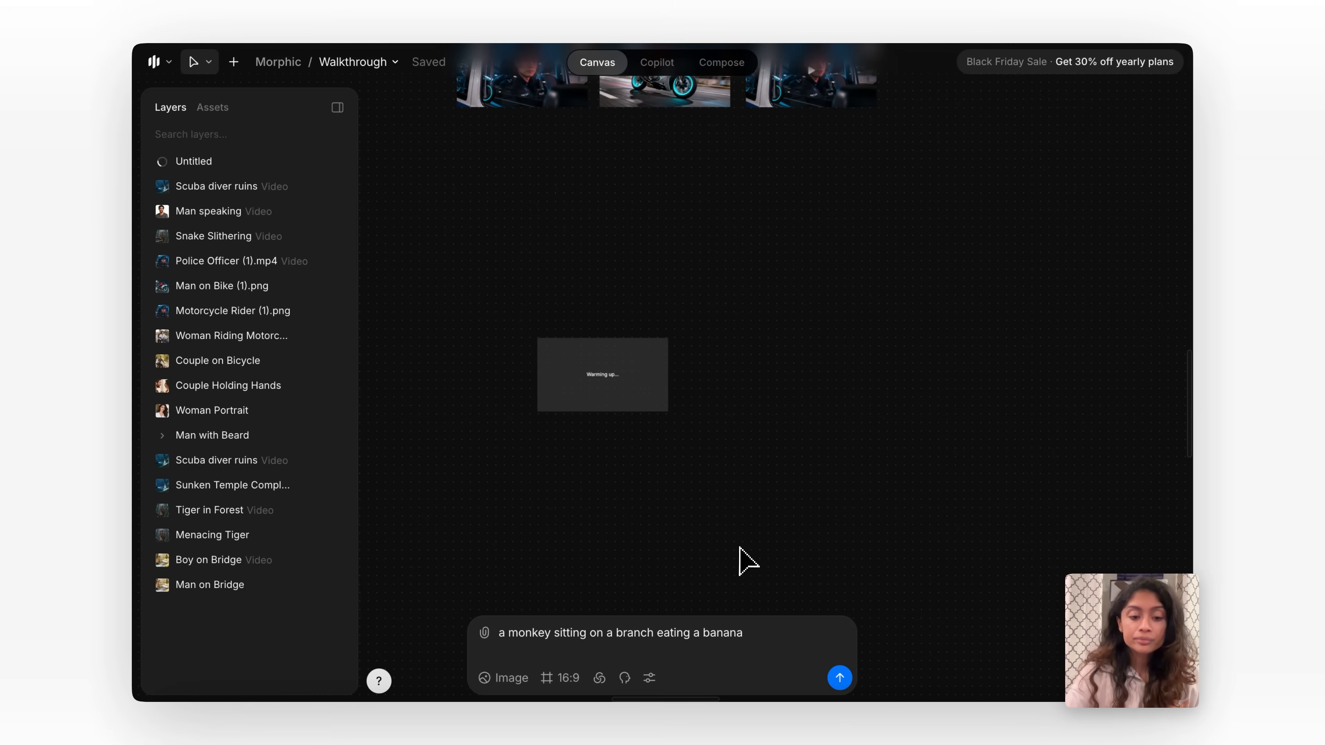
Generate the same monkey prompt in the Anime style and place the new image directly below the first one.
left_click(601, 677)
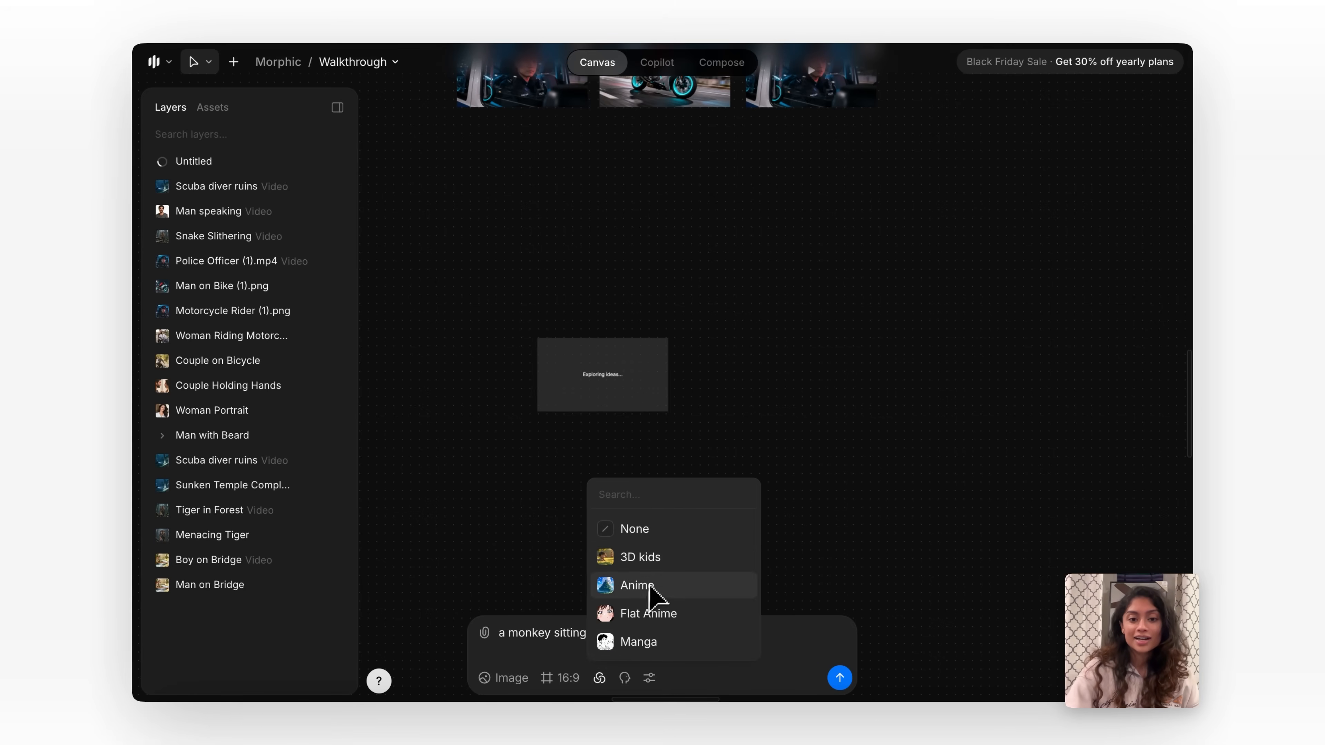
left_click(667, 585)
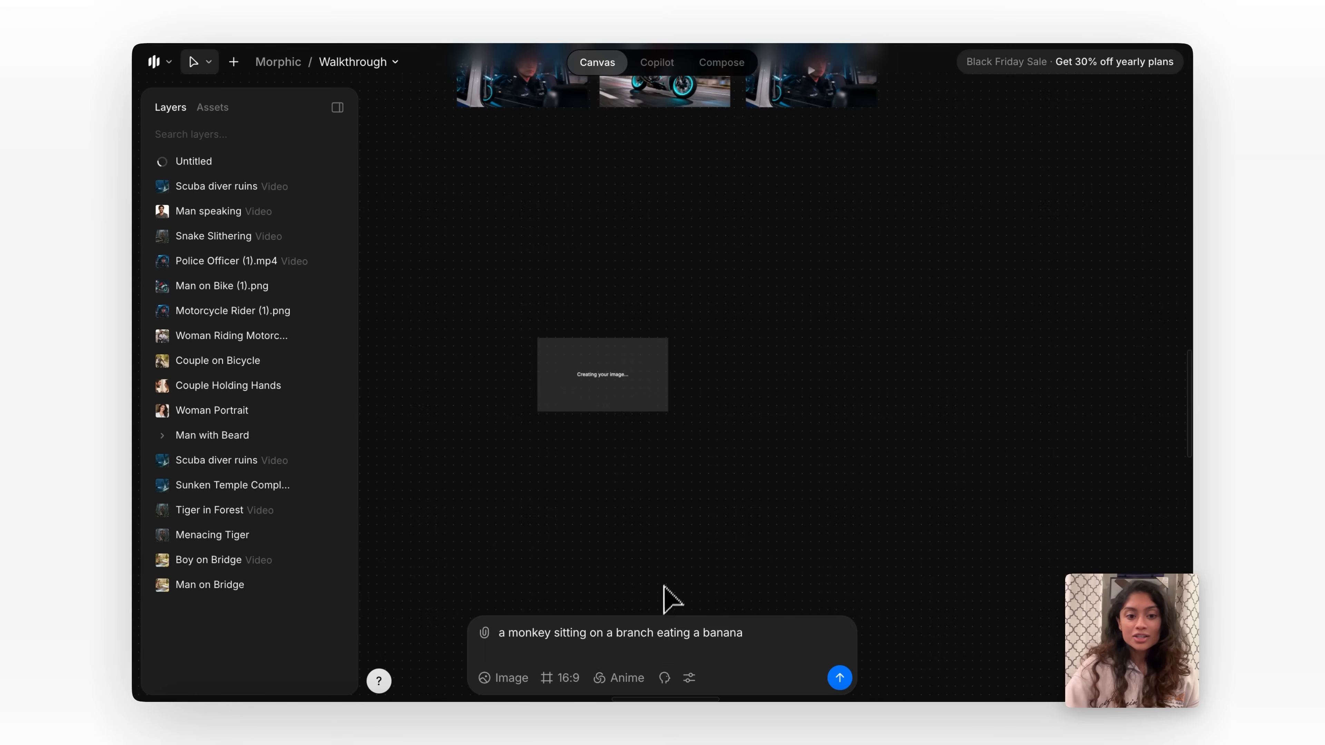
left_click(840, 677)
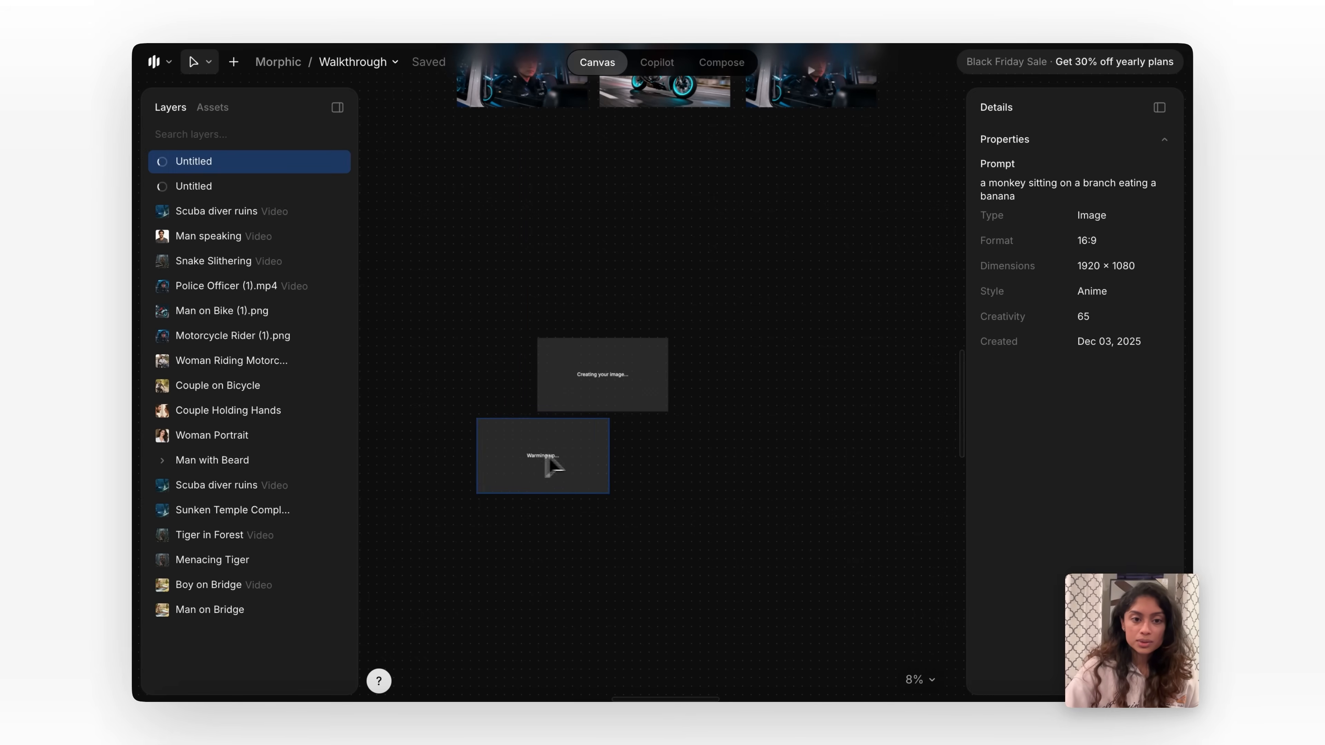
left_click_drag(546, 458, 620, 468)
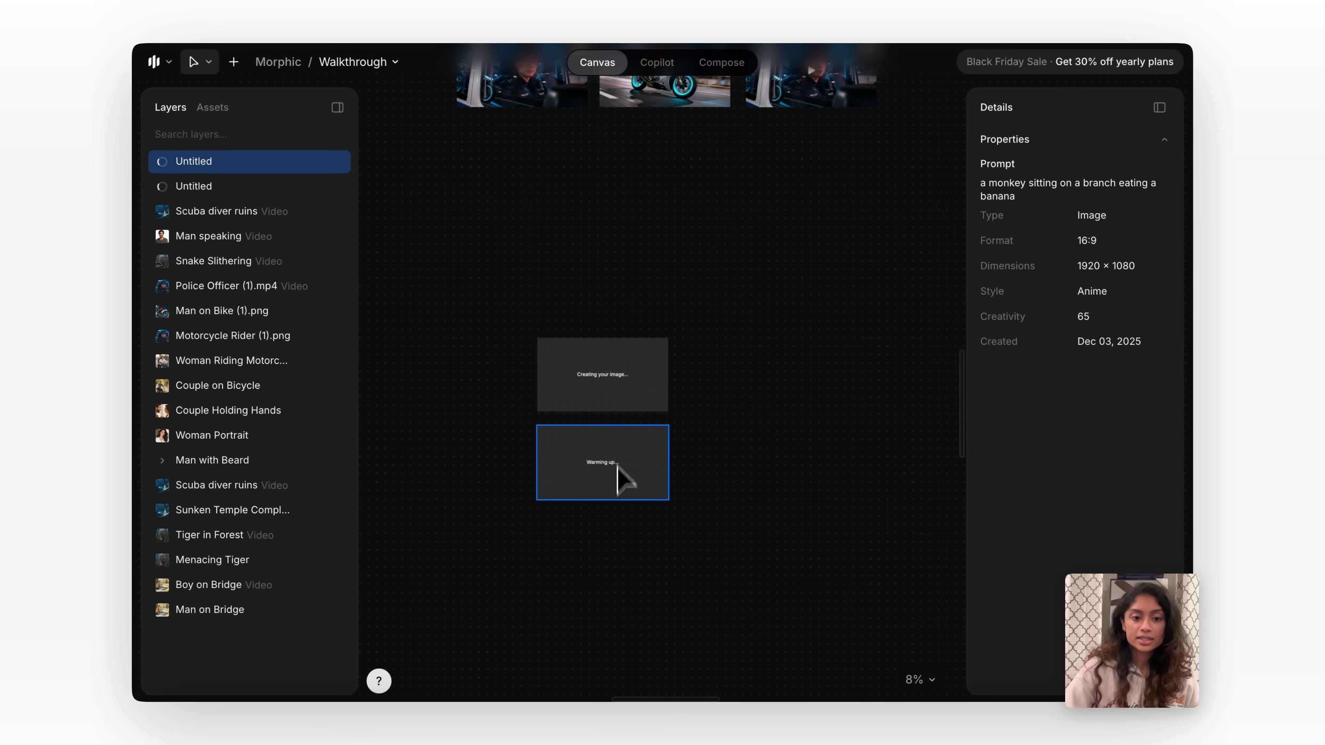
Switch the style to 3D kids and generate the monkey prompt again.
left_click(644, 657)
left_click(629, 678)
left_click(656, 556)
left_click(840, 677)
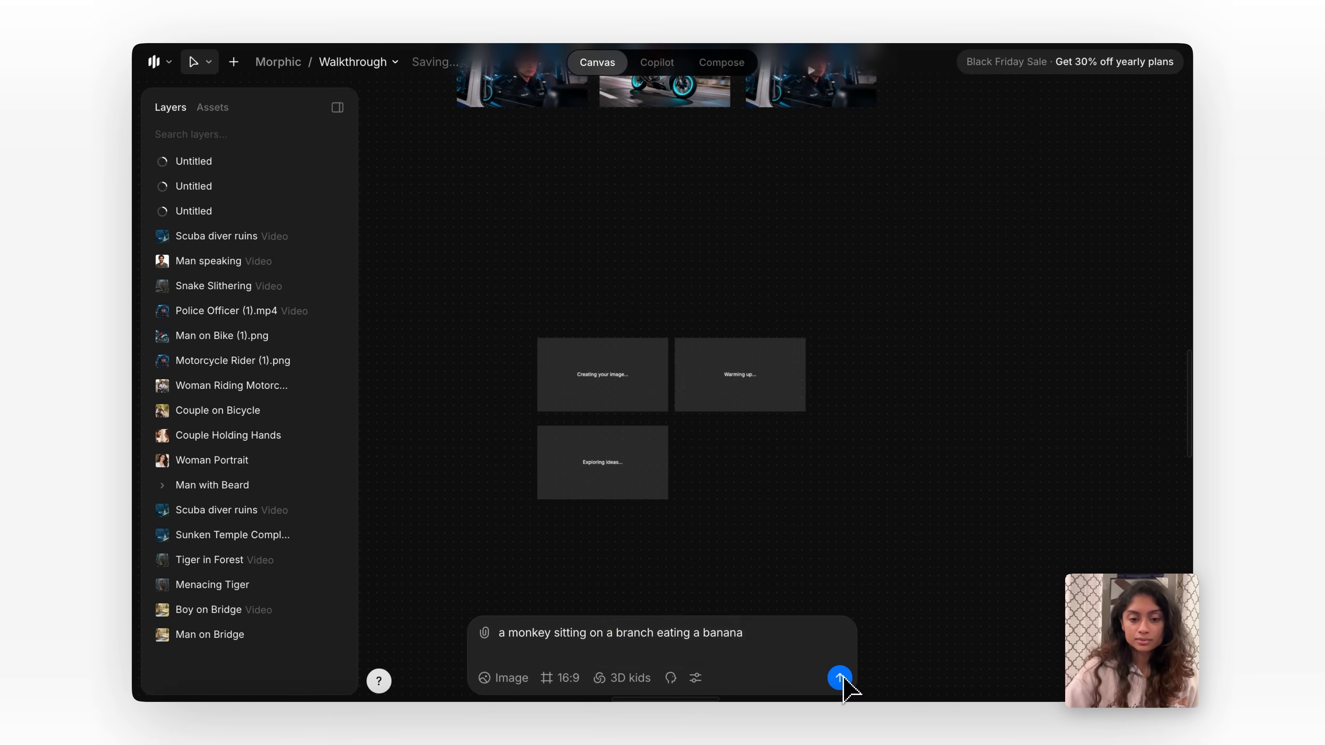
left_click(841, 677)
left_click(614, 550)
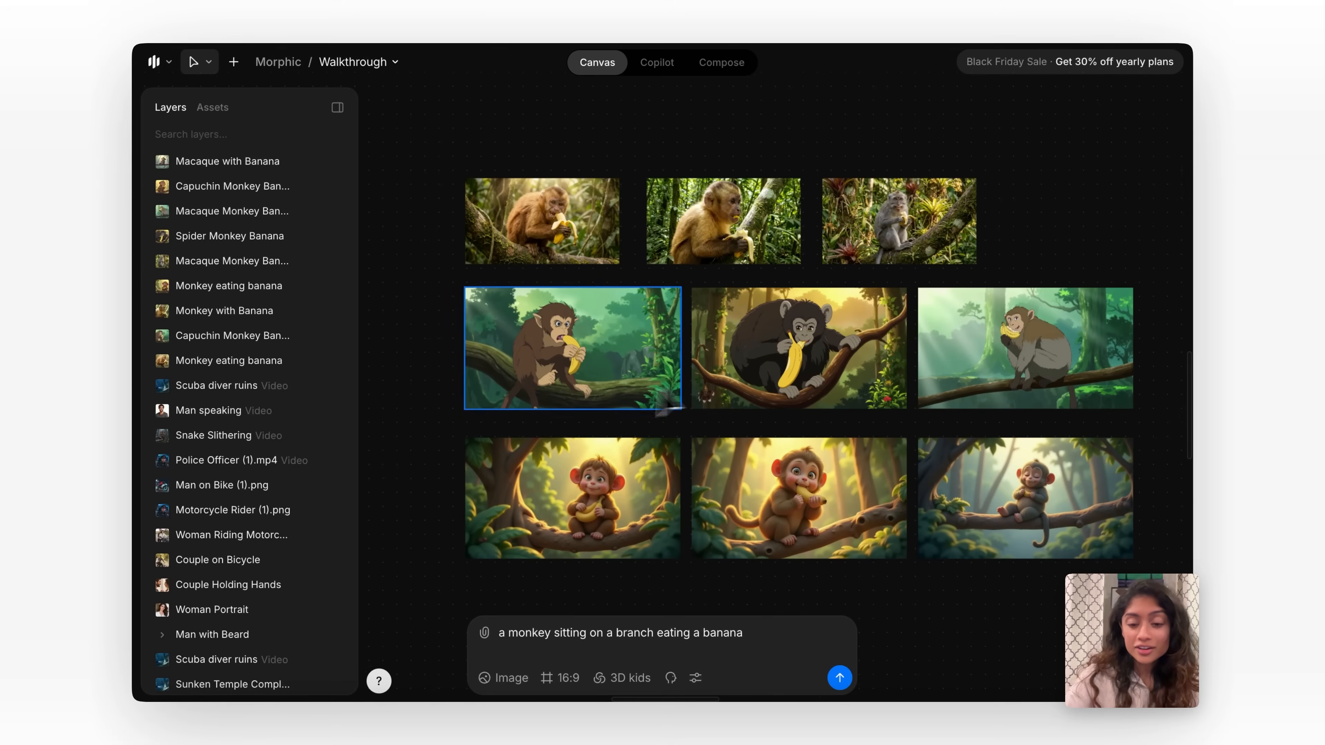
Compare the realistic, Anime and 3D kids versions of the monkey images up close.
scroll(620, 311, "up", 5)
scroll(600, 222, "up", 5)
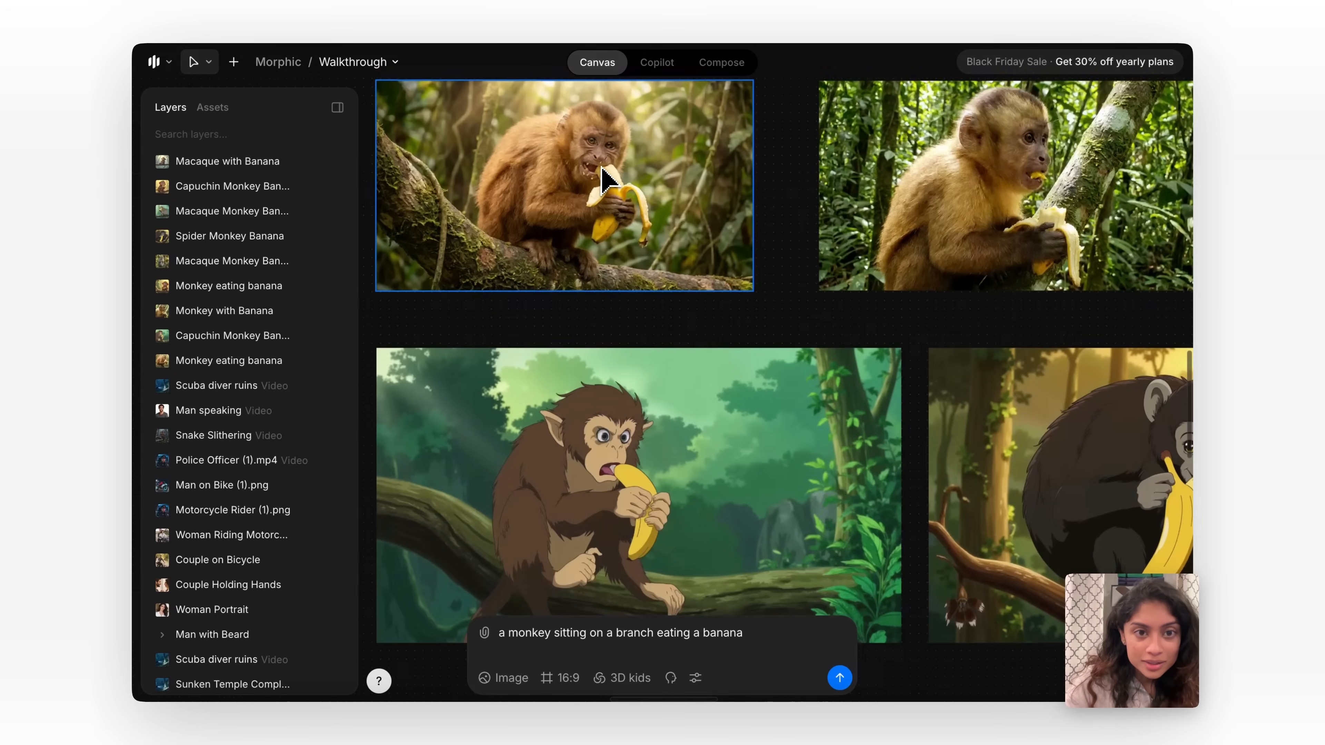
scroll(616, 375, "down", 5)
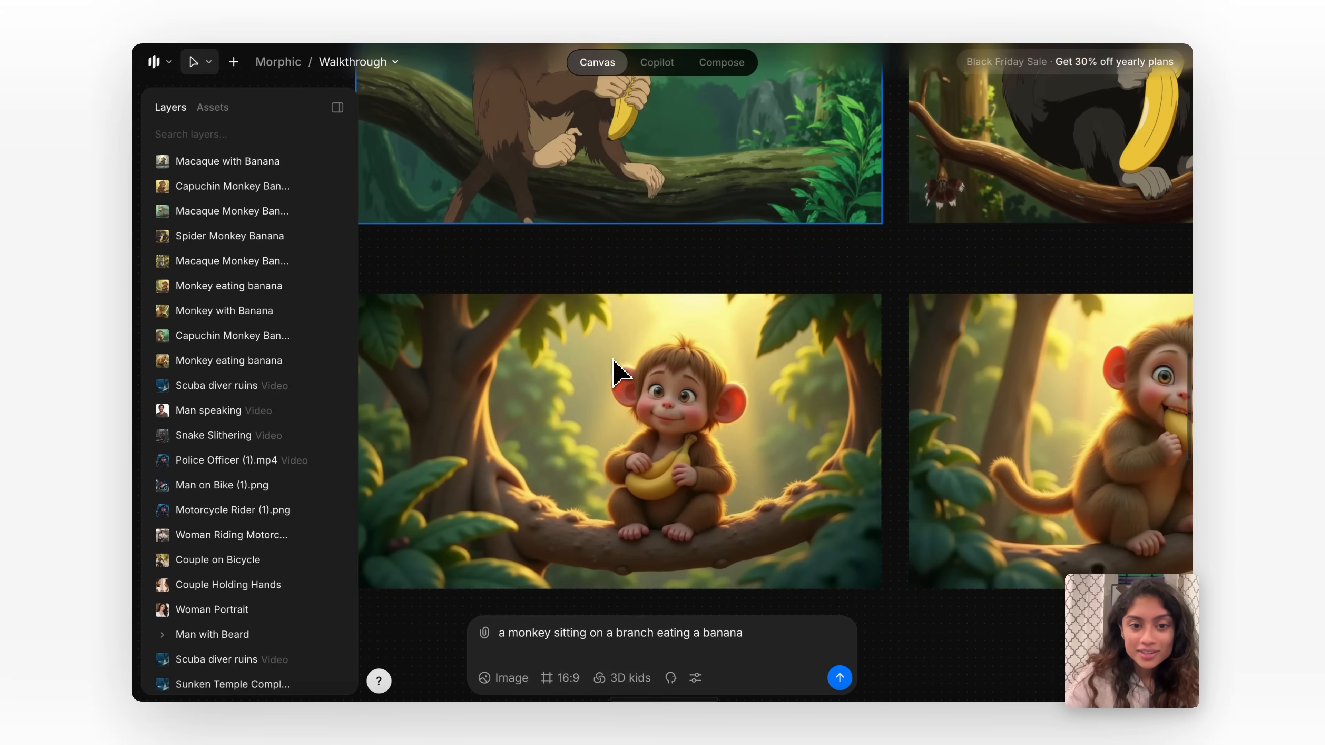
Leave the canvas for the Morphic project, open the Models library and browse the shared style models.
scroll(672, 431, "down", 3)
scroll(672, 431, "down", 5)
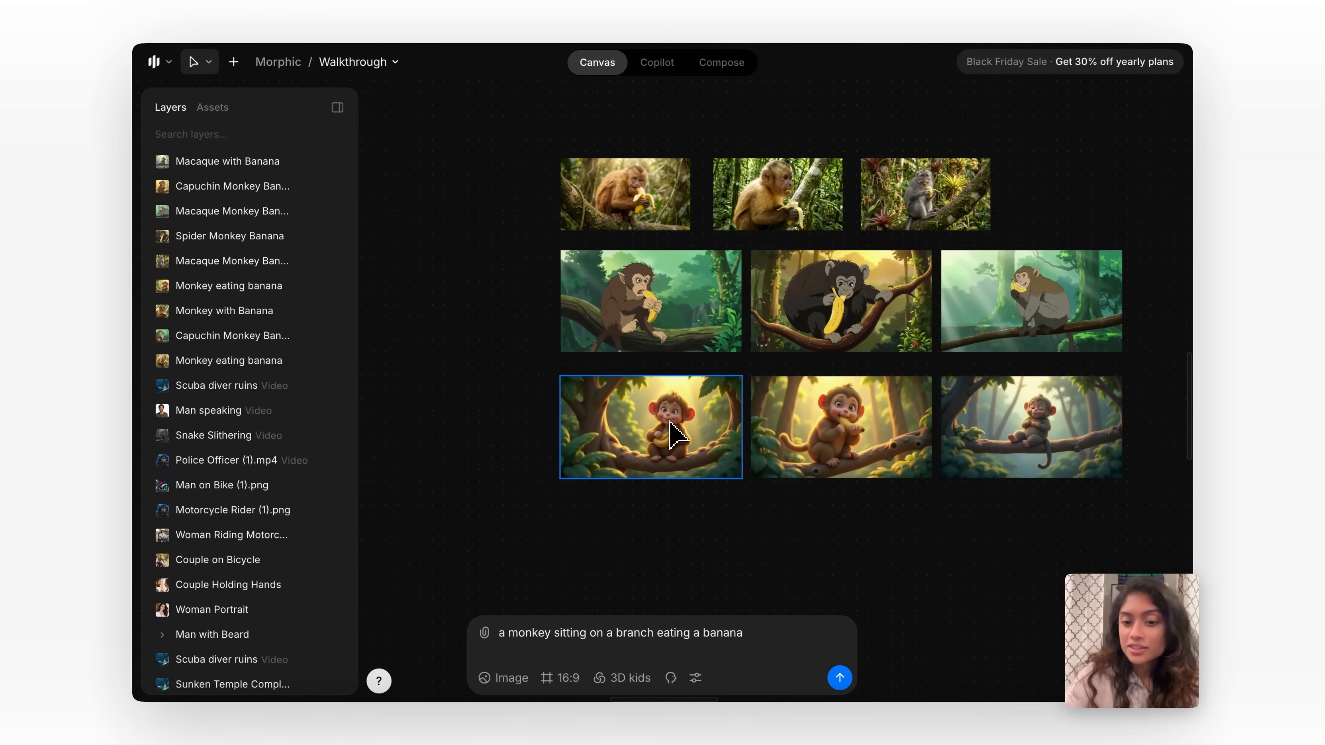
scroll(672, 436, "right", 2)
scroll(673, 436, "up", 1)
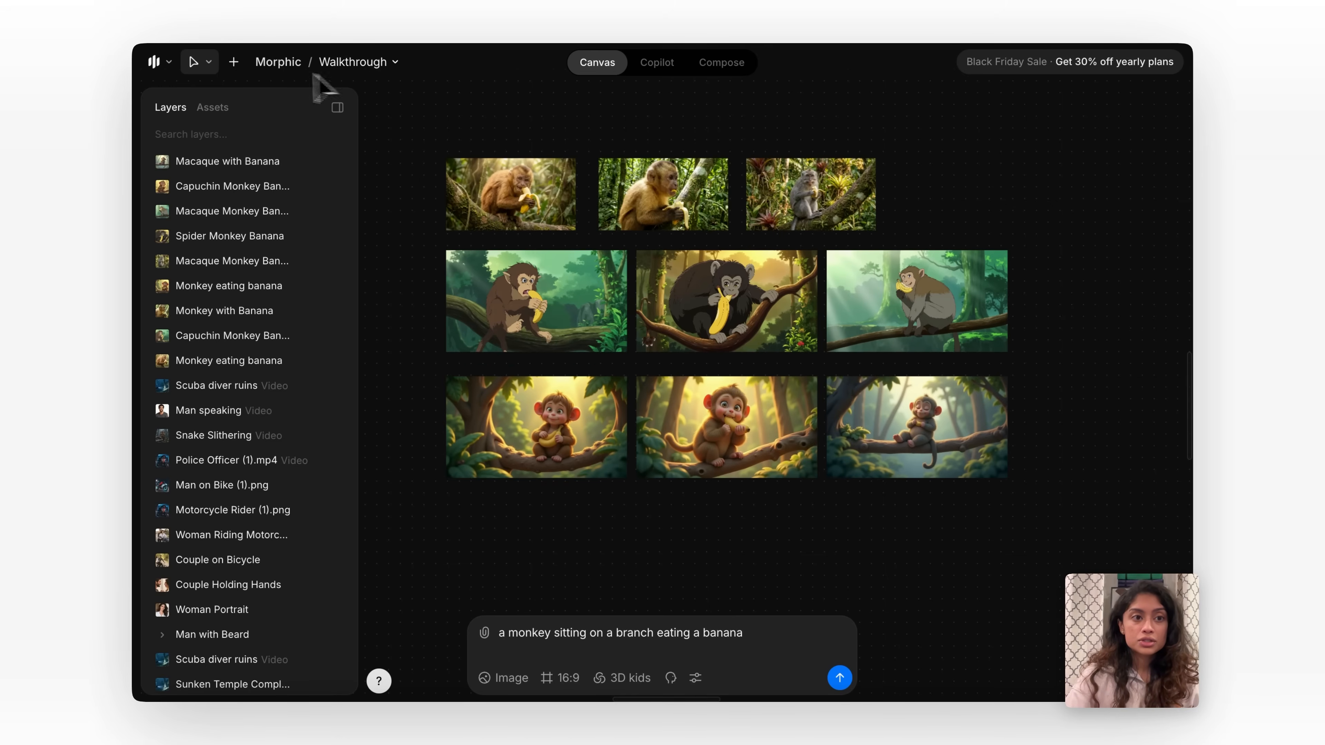
left_click(287, 64)
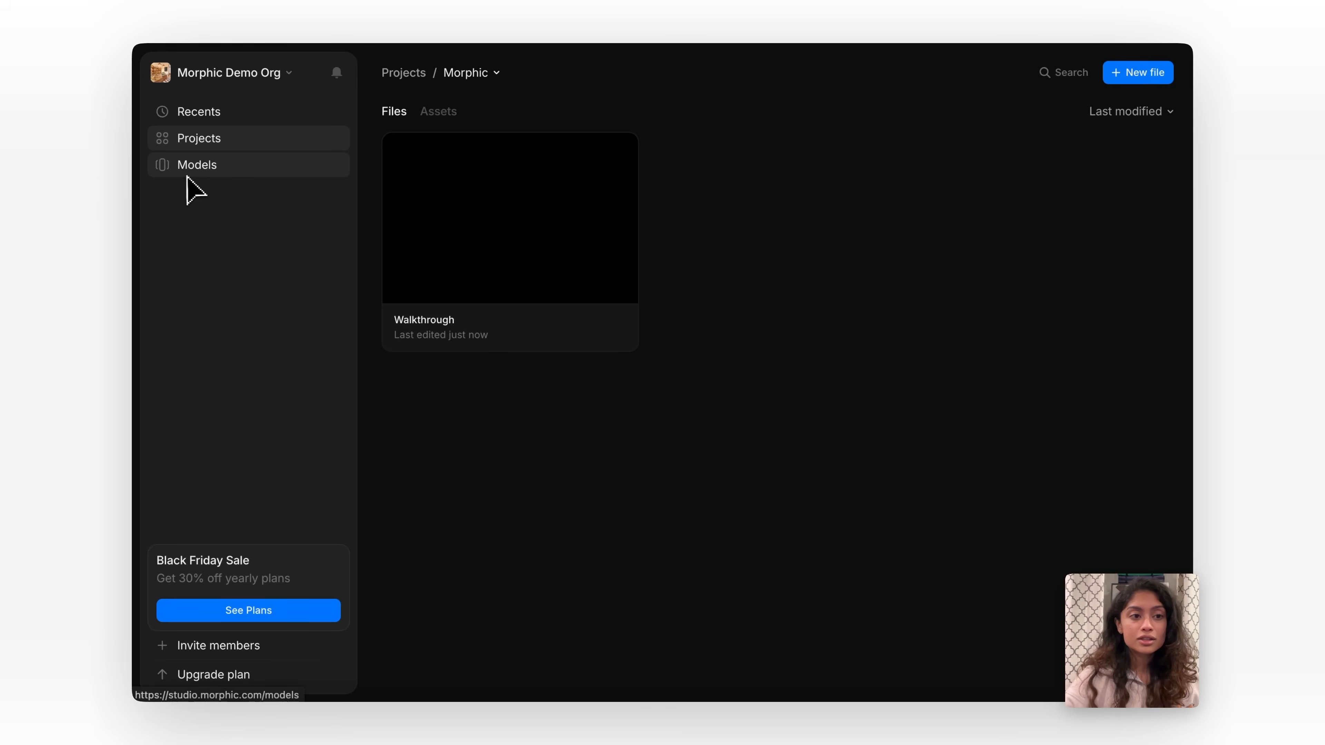
left_click(251, 168)
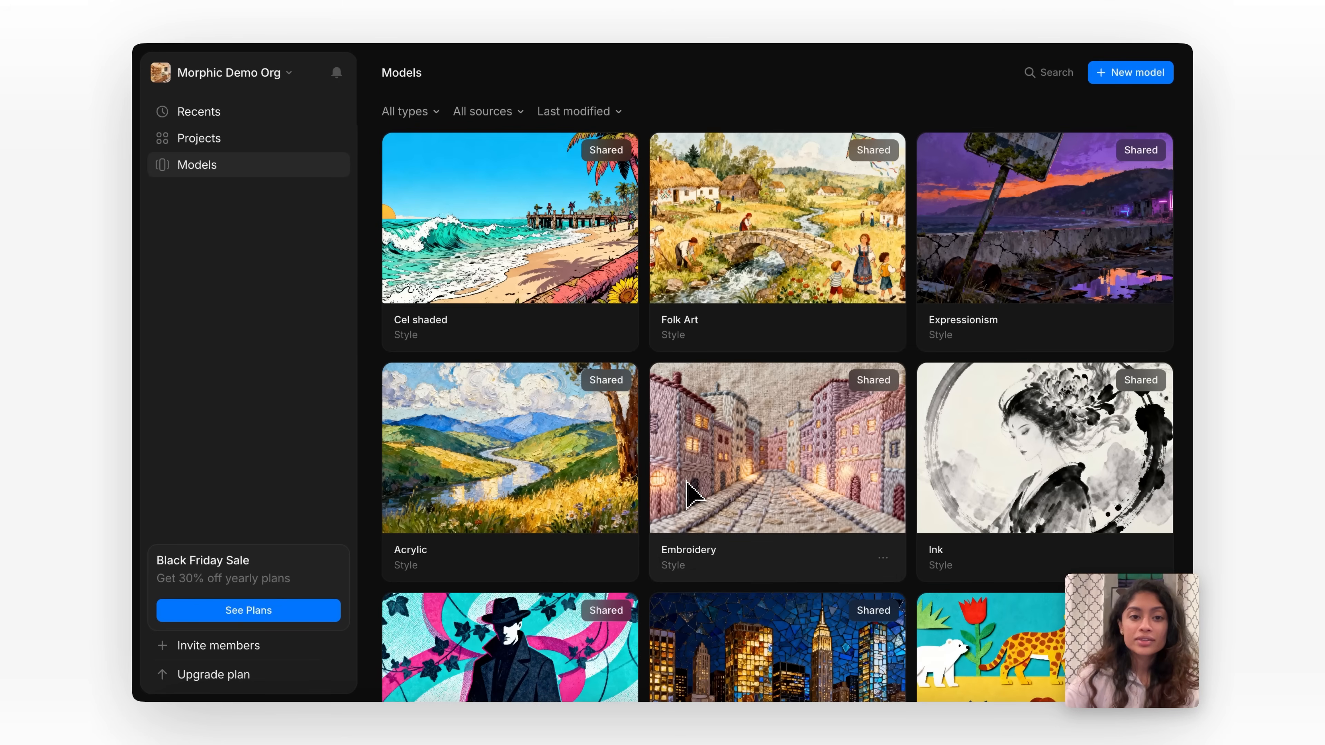
scroll(754, 444, "down", 5)
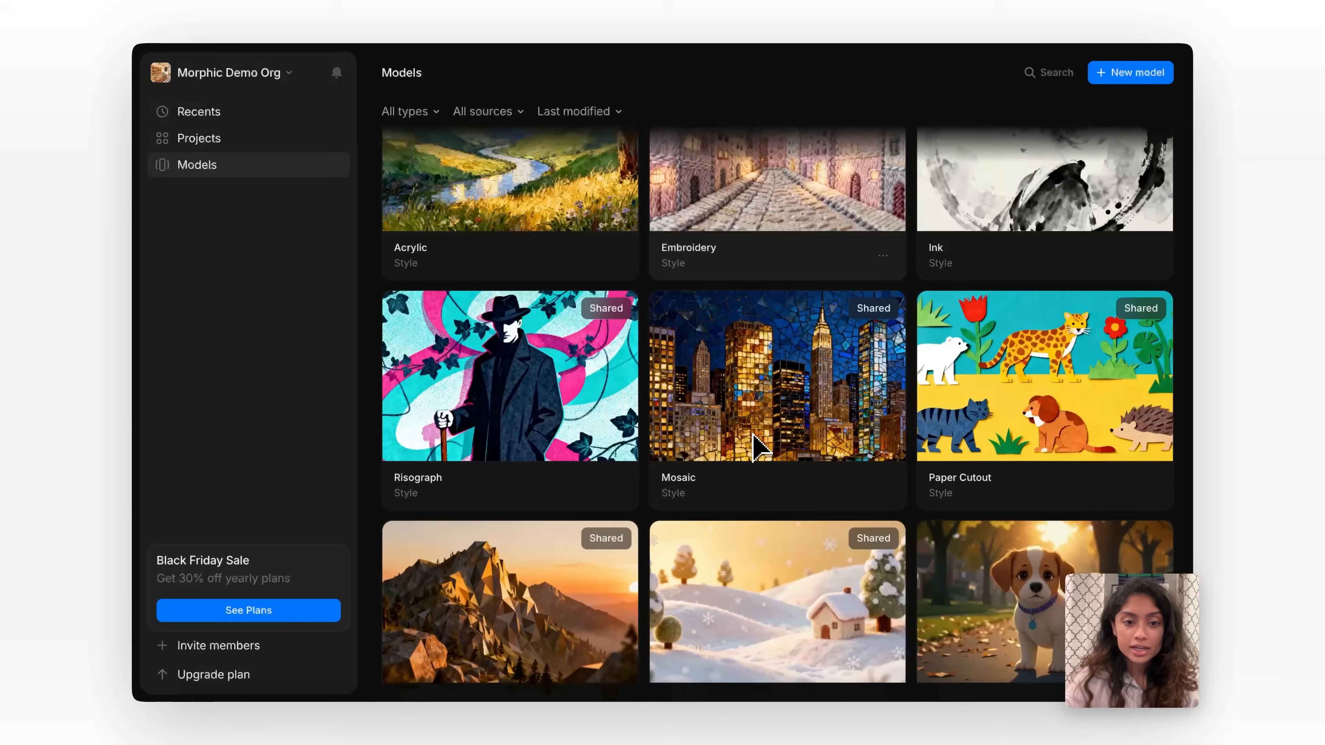
Examine the new-model form with its type set to Style, and close it without creating a model.
left_click(1135, 77)
left_click(587, 255)
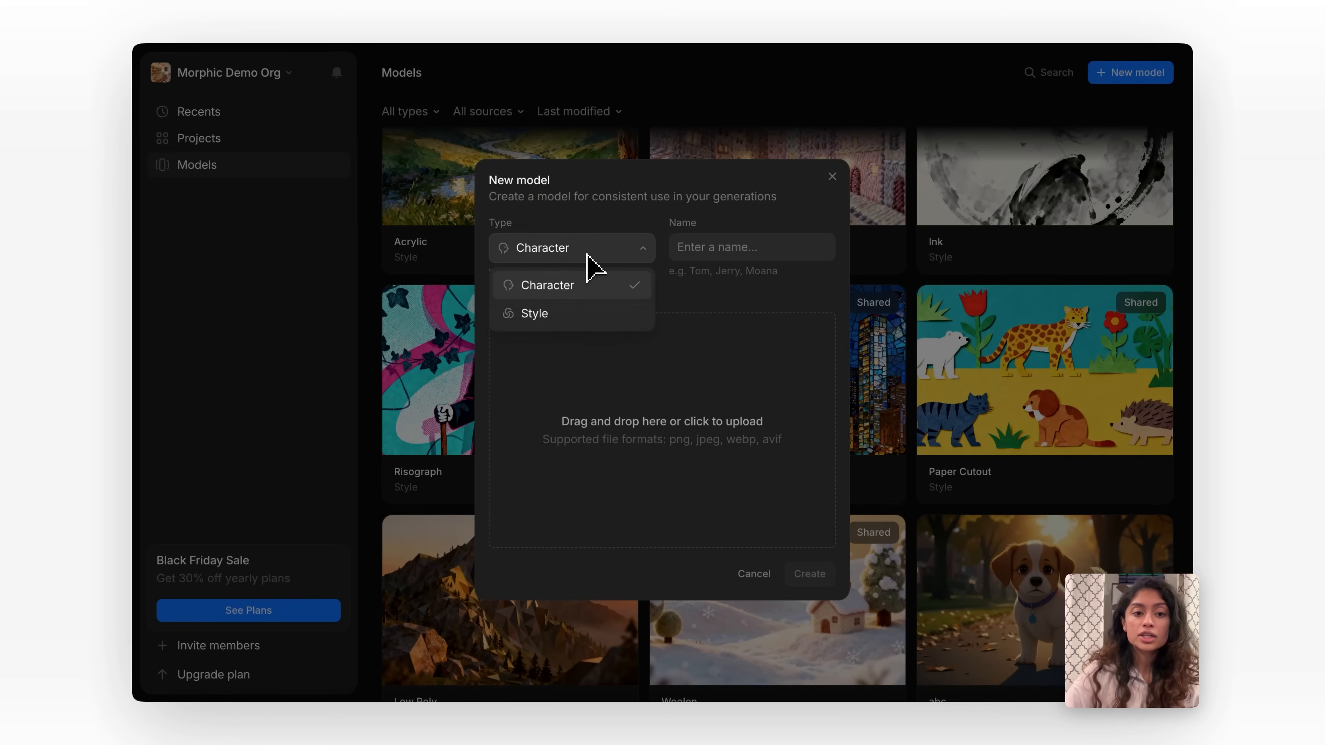
left_click(594, 314)
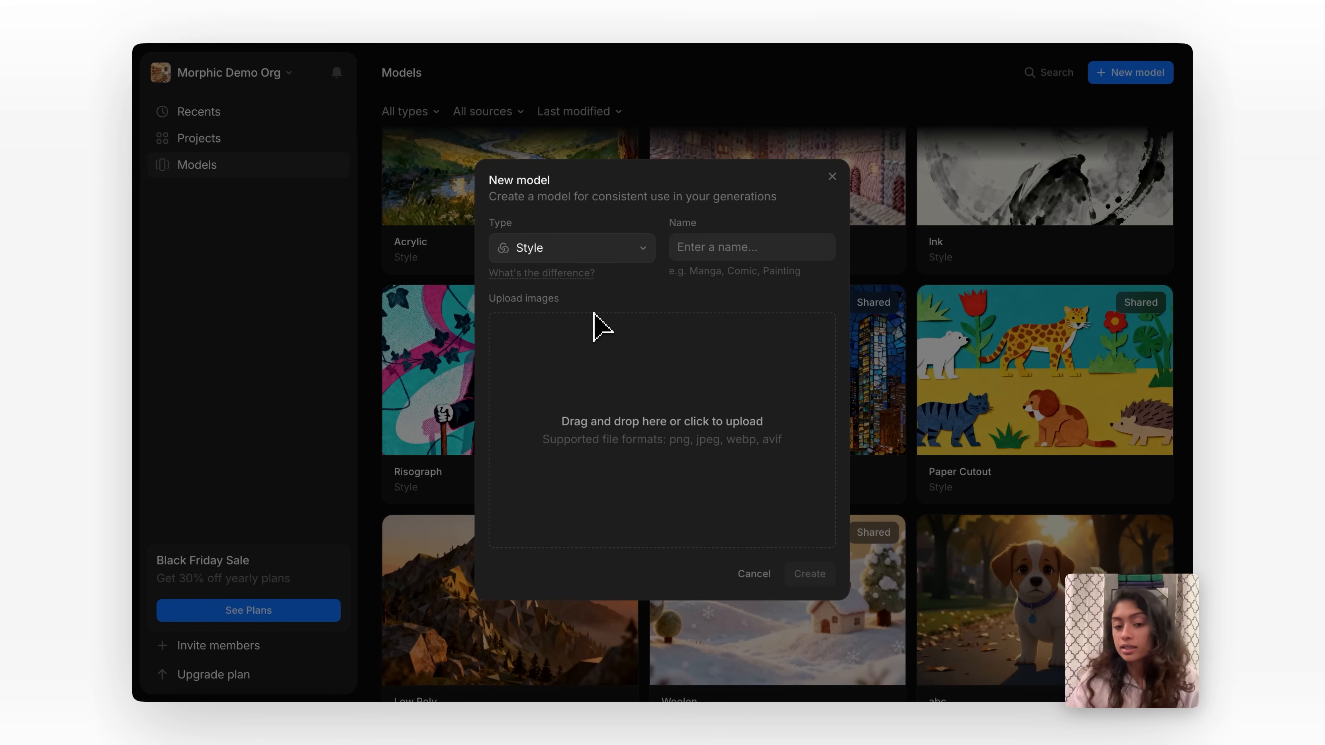
left_click(832, 179)
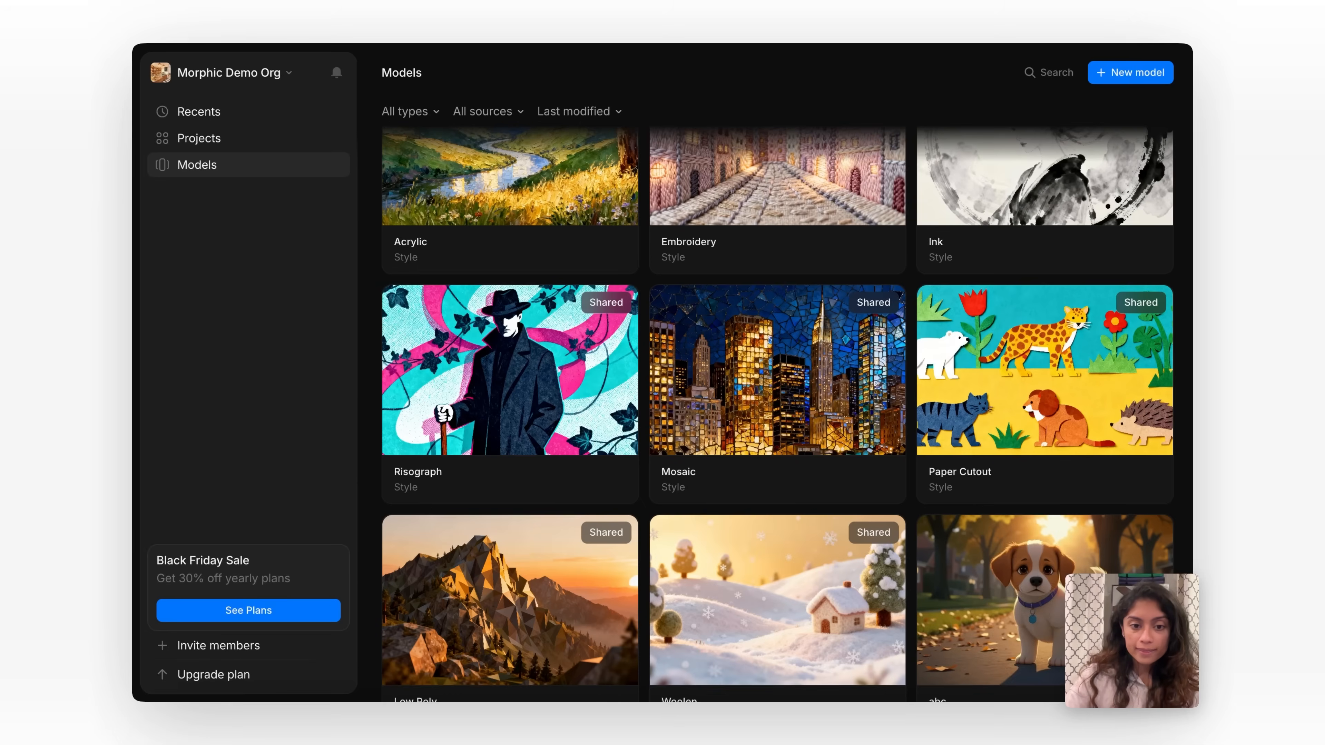
Find the Pixelated Style model in the library, inspect its training images and close its details.
scroll(810, 547, "down", 10)
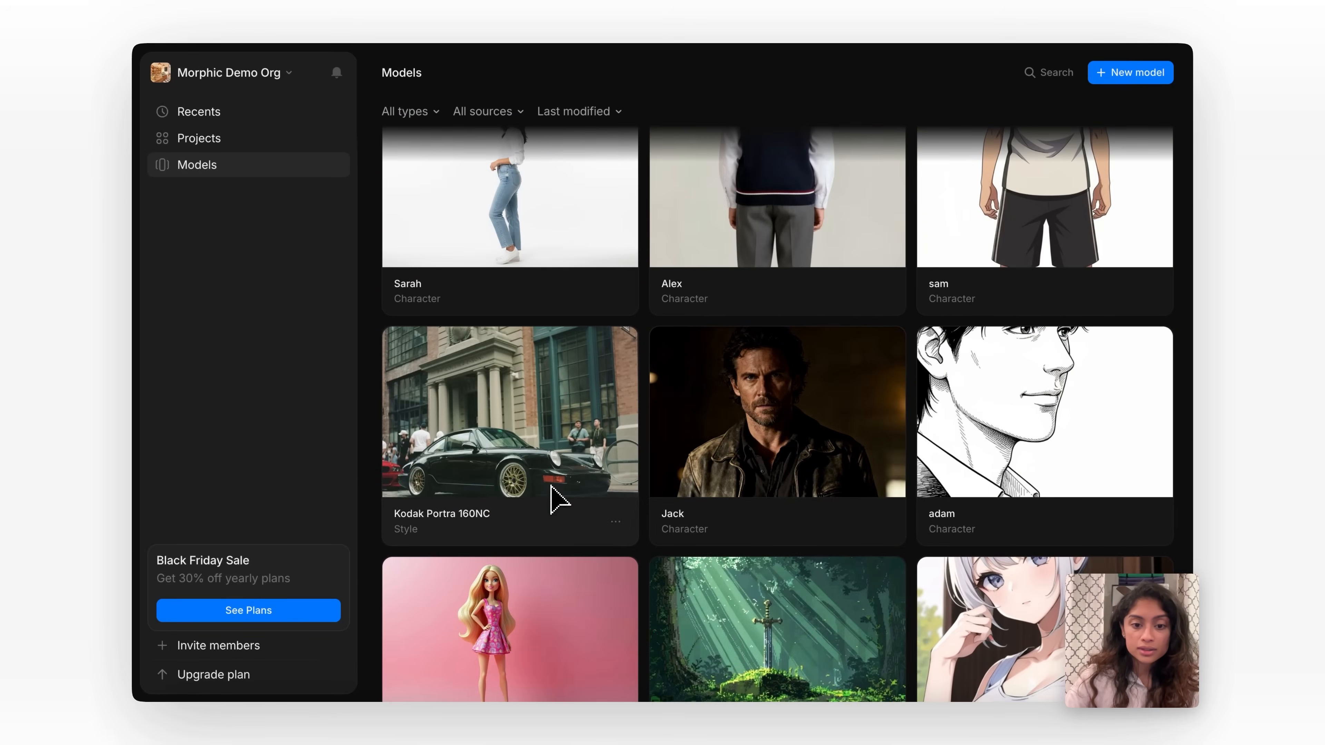
scroll(553, 499, "down", 2)
left_click(789, 686)
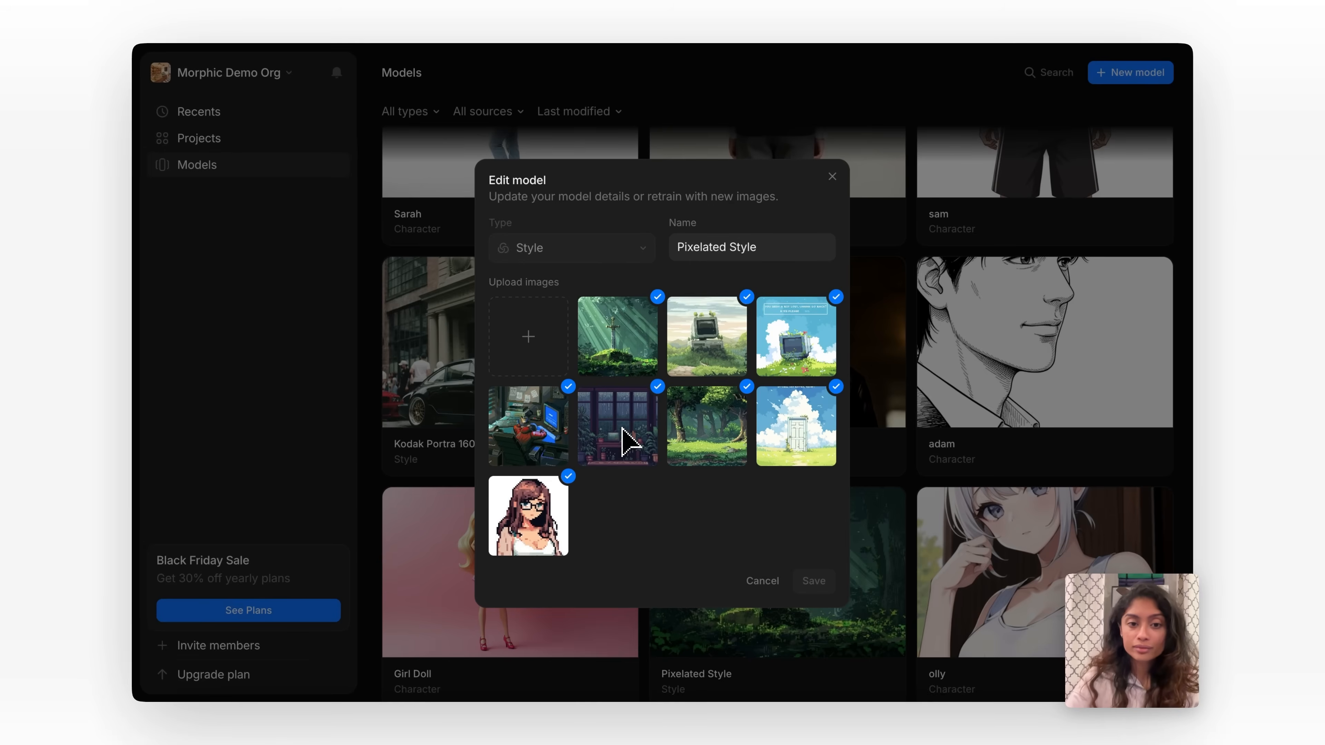
left_click(832, 177)
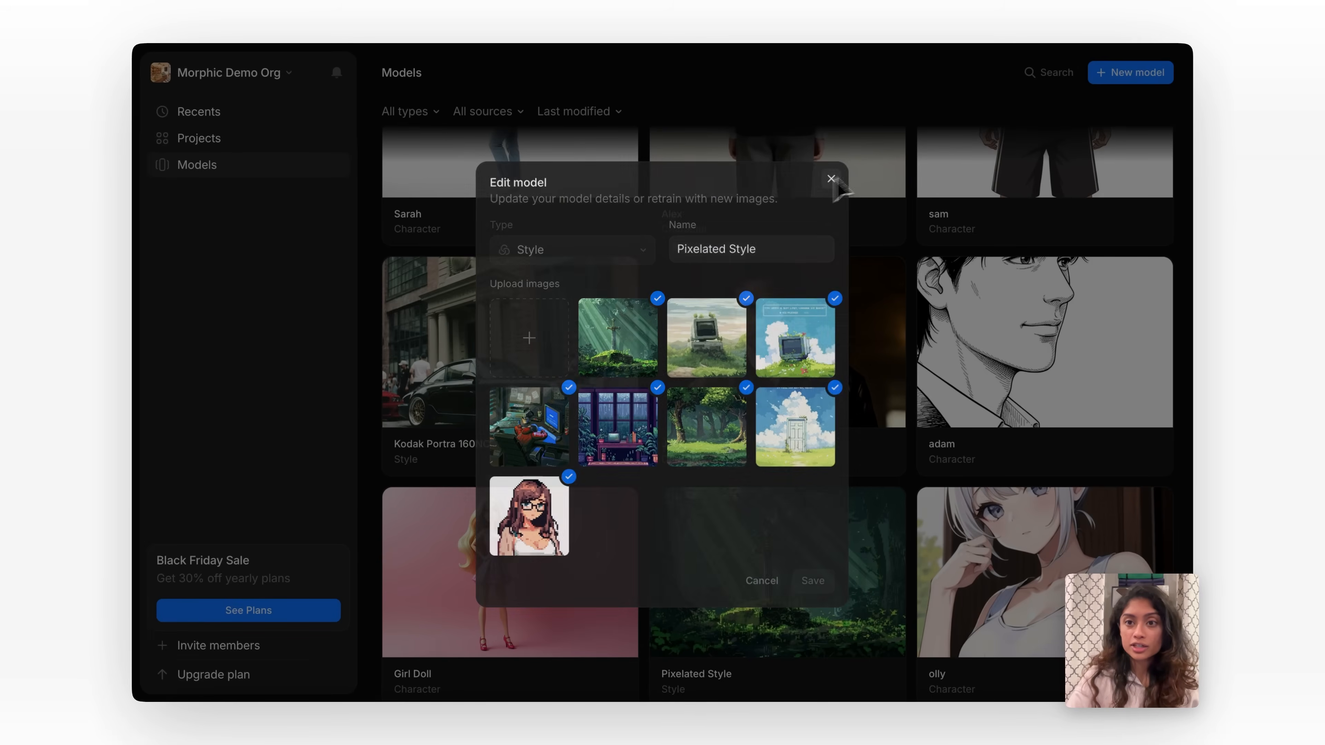
Revisit the new-model form, select the Style type to view its fields, and cancel it.
left_click(1137, 76)
left_click(559, 254)
left_click(571, 312)
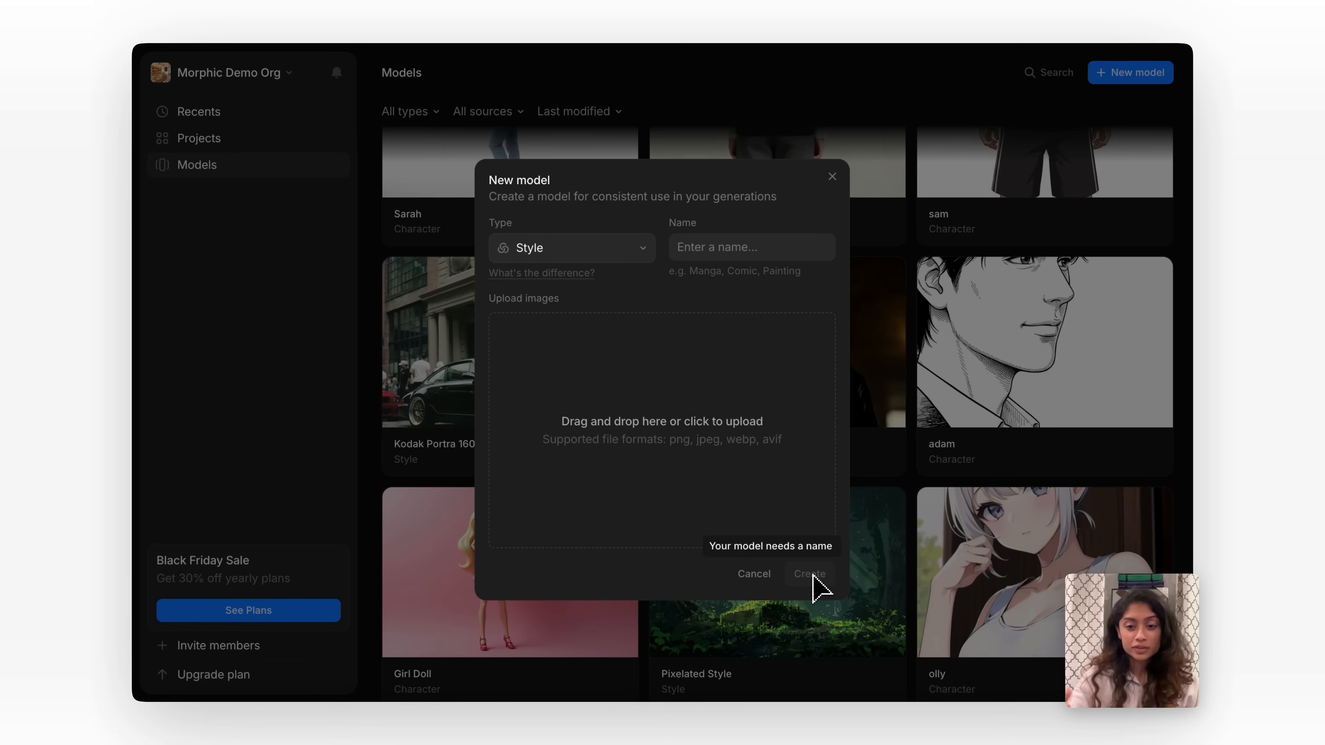
left_click(774, 583)
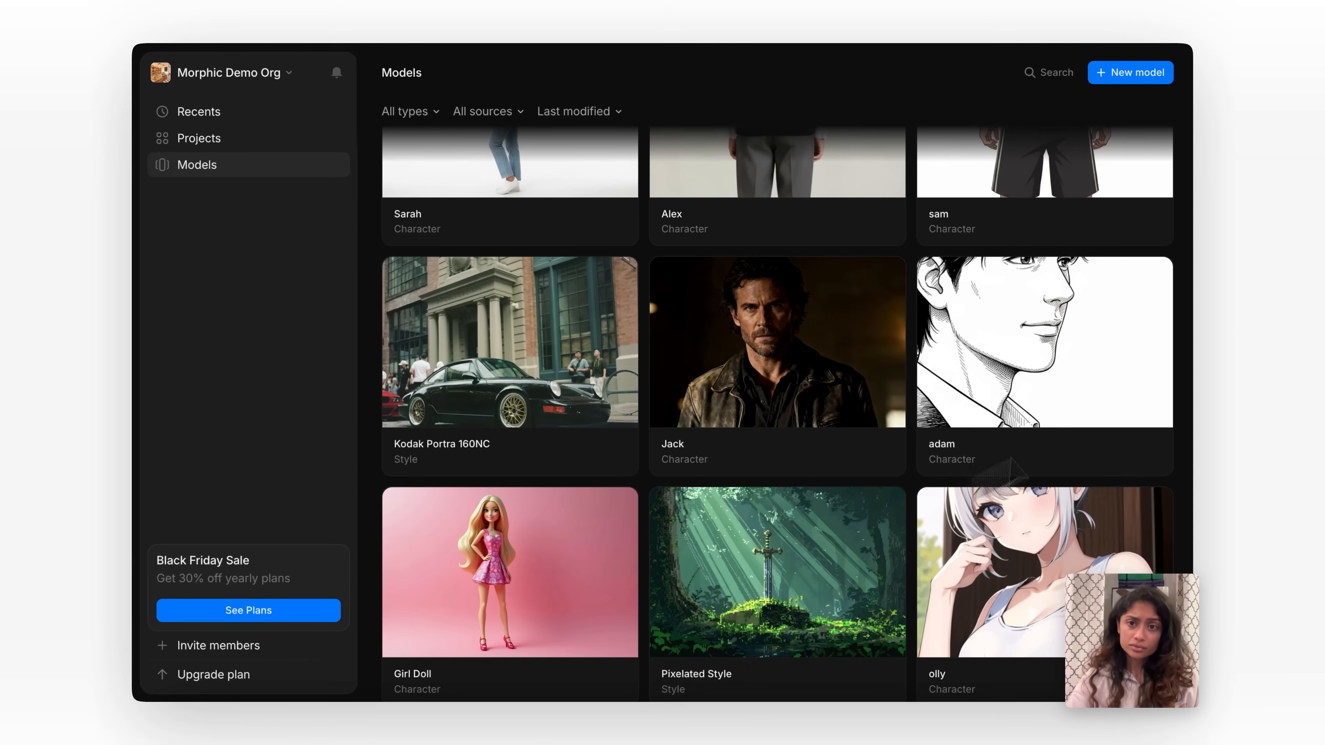
Inspect the training images of the Jack character model and close its details without saving.
left_click(811, 443)
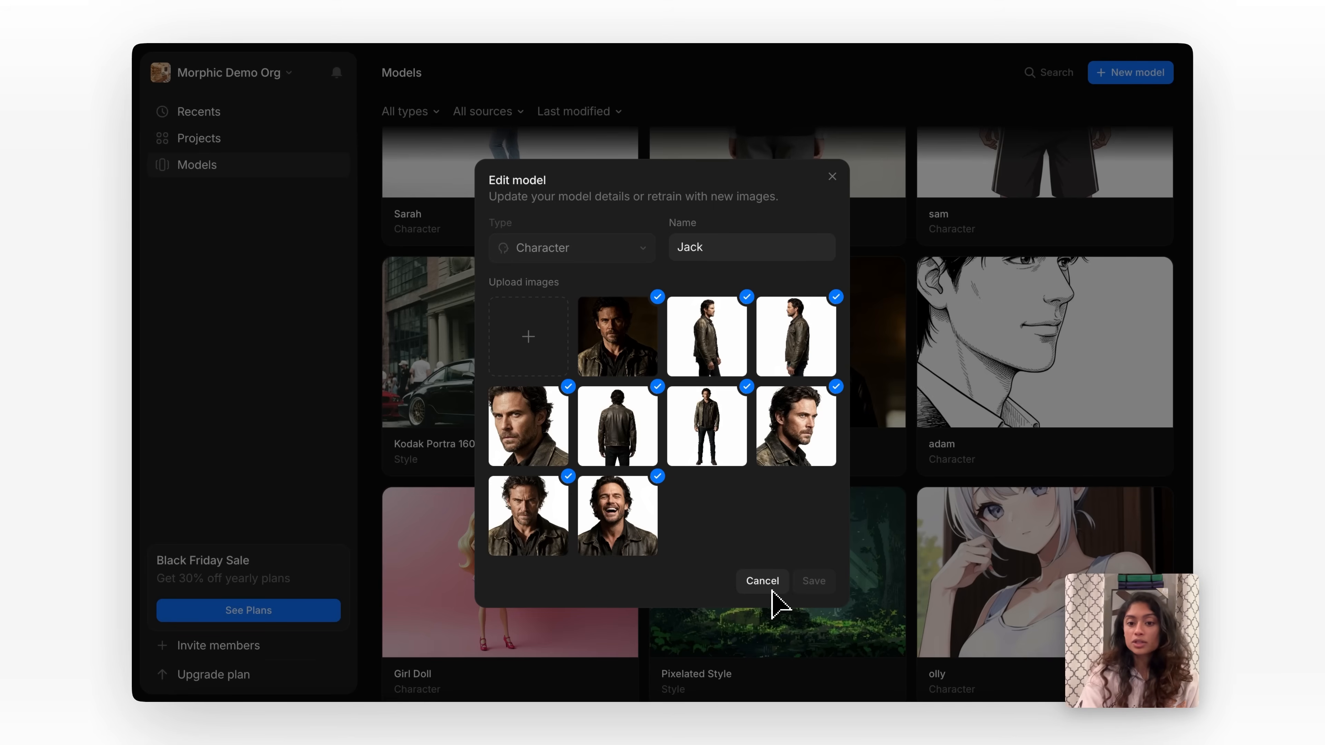
left_click(772, 590)
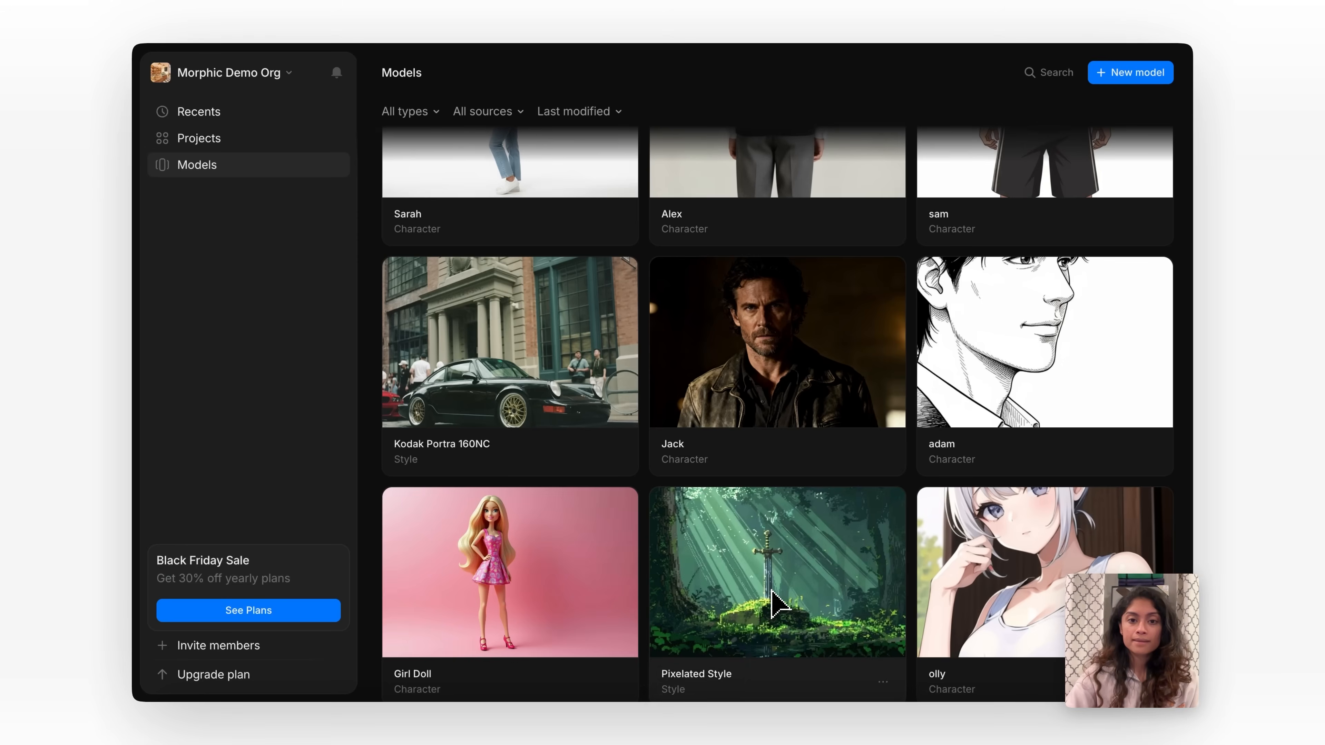
scroll(777, 606, "down", 10)
Return to the Walkthrough file in the Morphic project and show the empty canvas area below the monkey images.
left_click(216, 141)
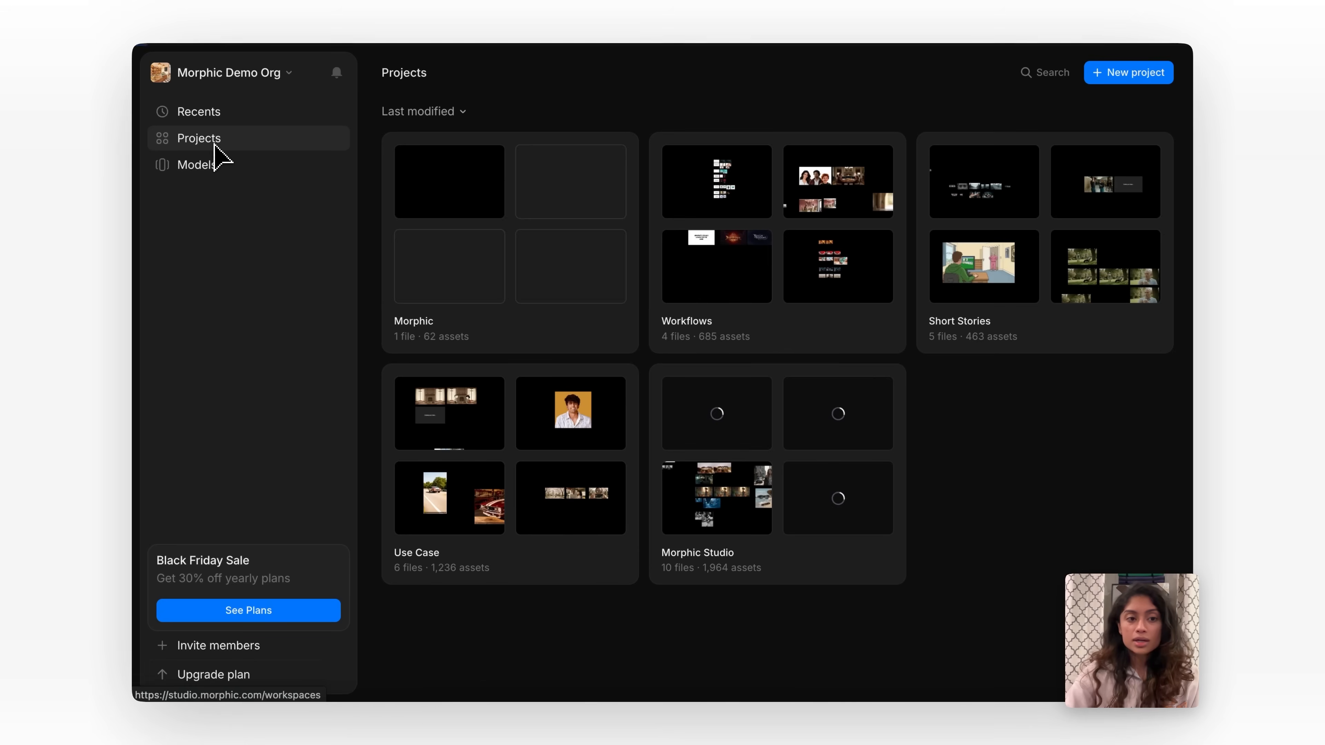
left_click(418, 199)
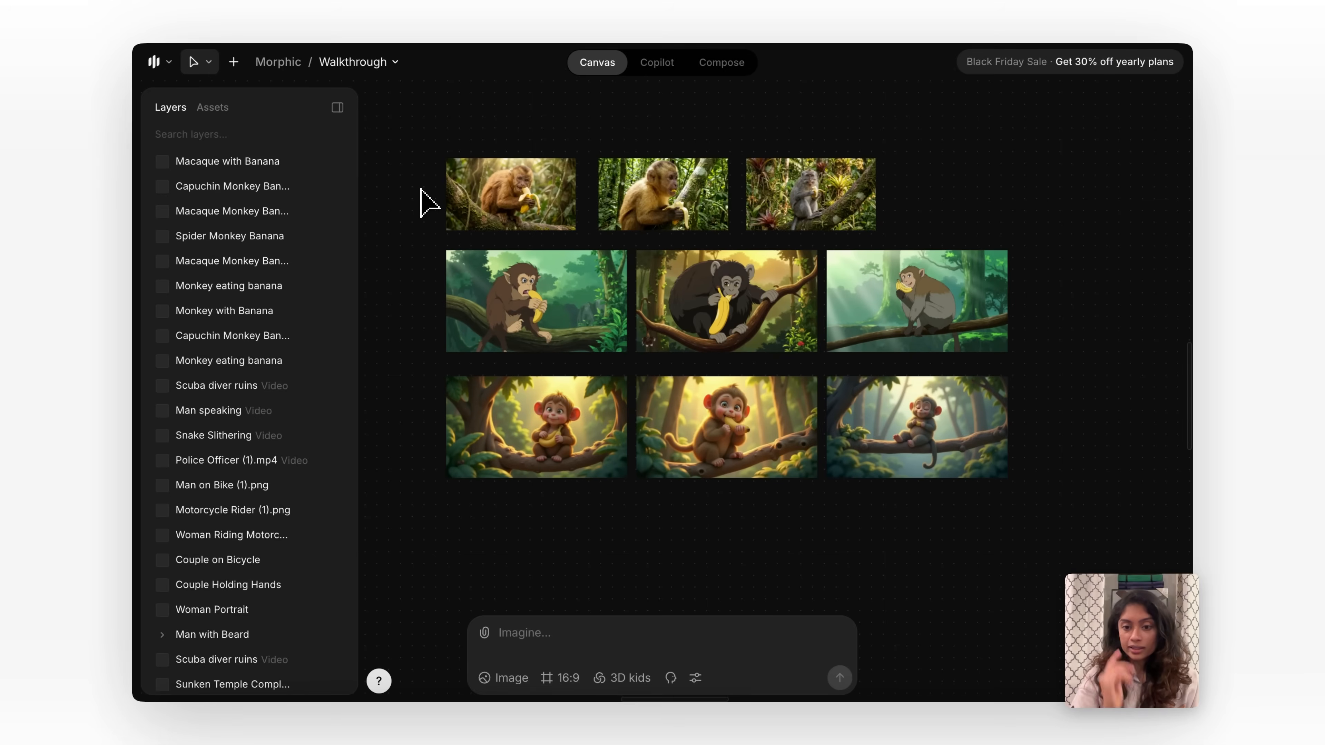
scroll(551, 447, "down", 2)
scroll(553, 448, "down", 1)
left_click_drag(469, 126, 961, 443)
left_click(772, 509)
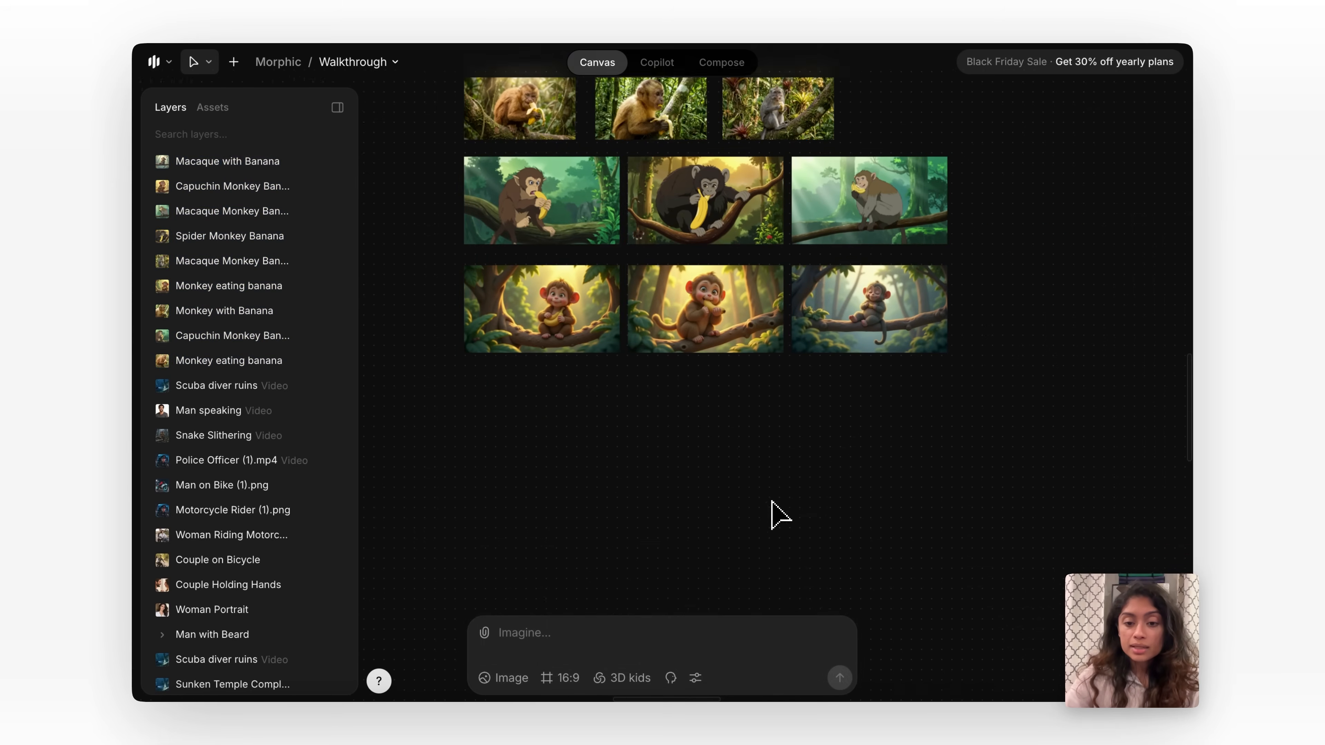
Add the Jack character, remove the 3D kids style, and clear the broken character mention from the prompt.
left_click(671, 677)
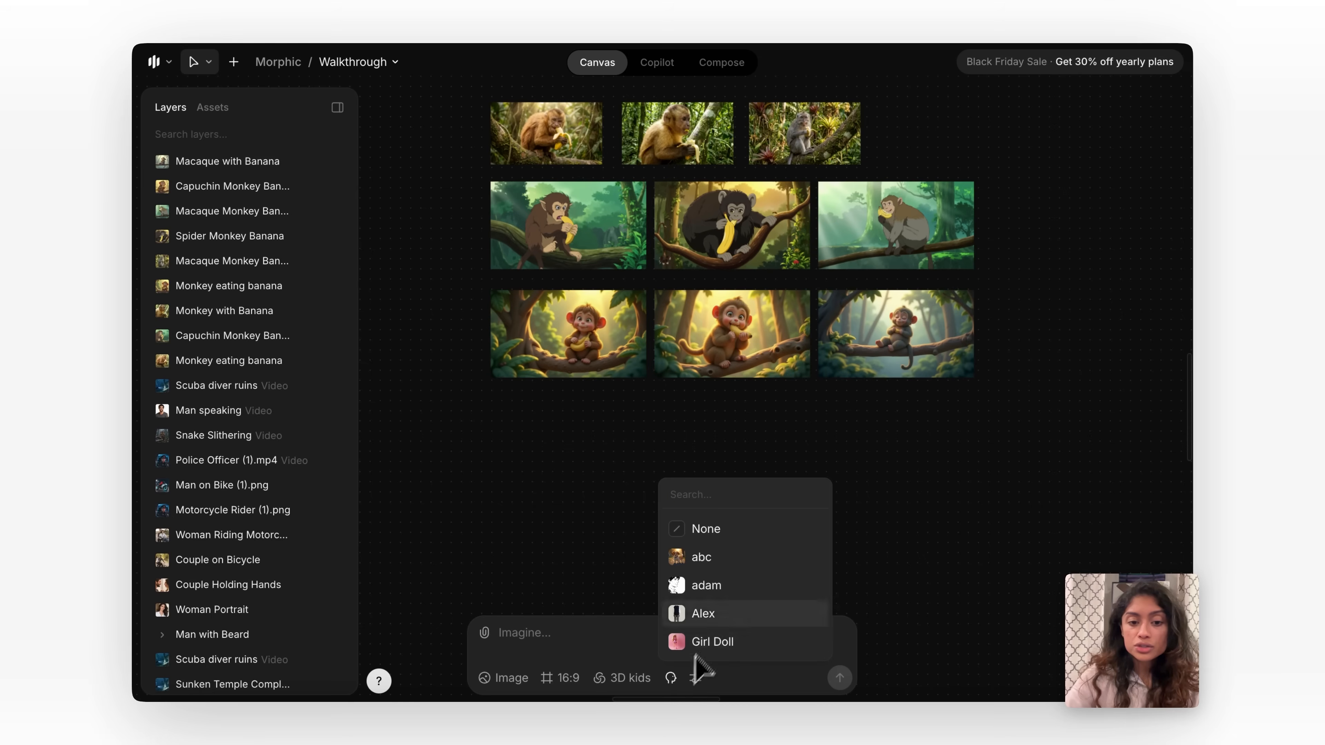
scroll(720, 590, "down", 2)
left_click(711, 558)
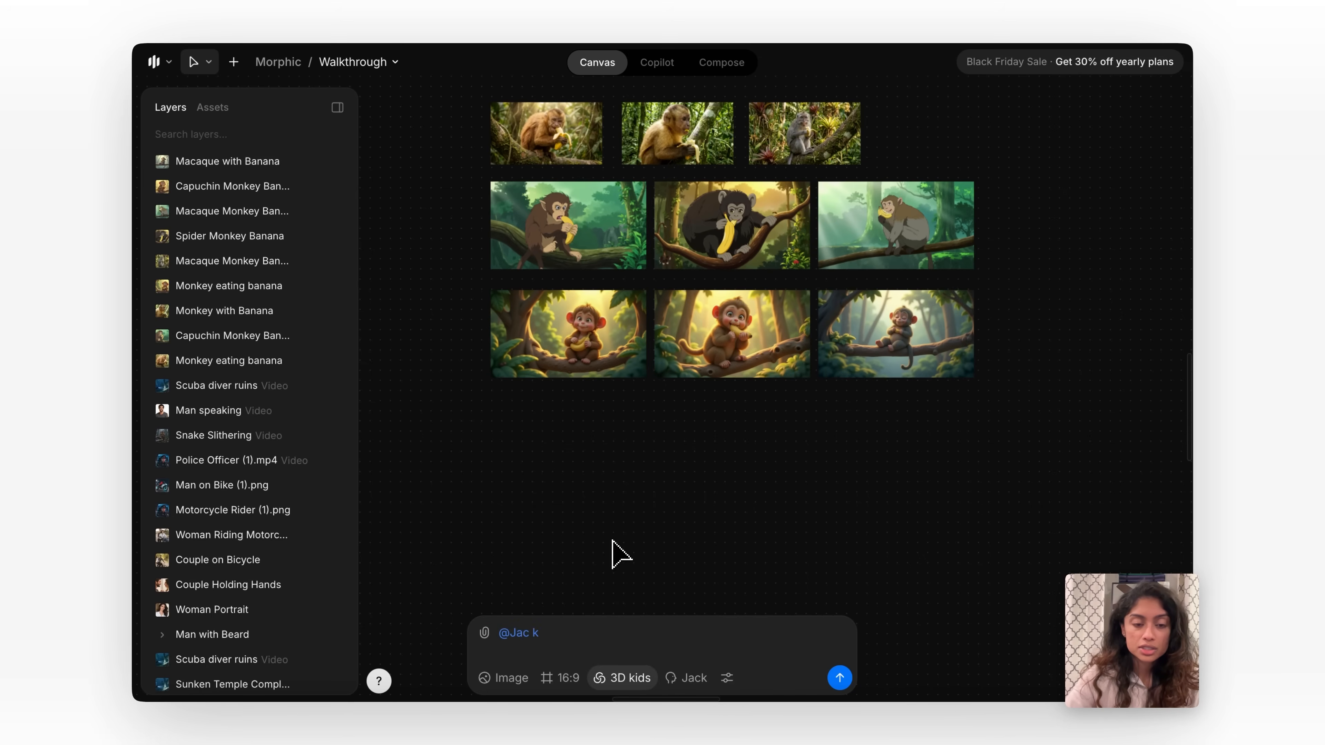
left_click(628, 529)
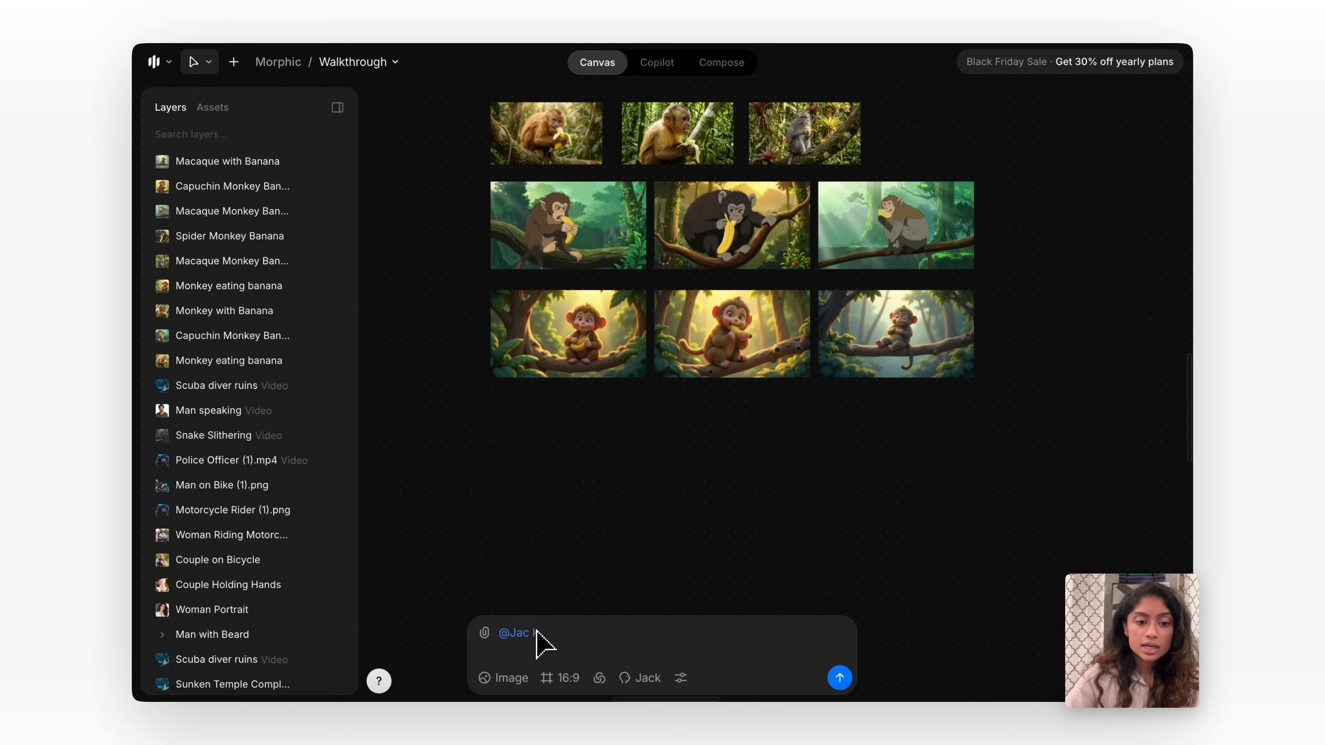
key("BackSpace")
key("BackSpace")
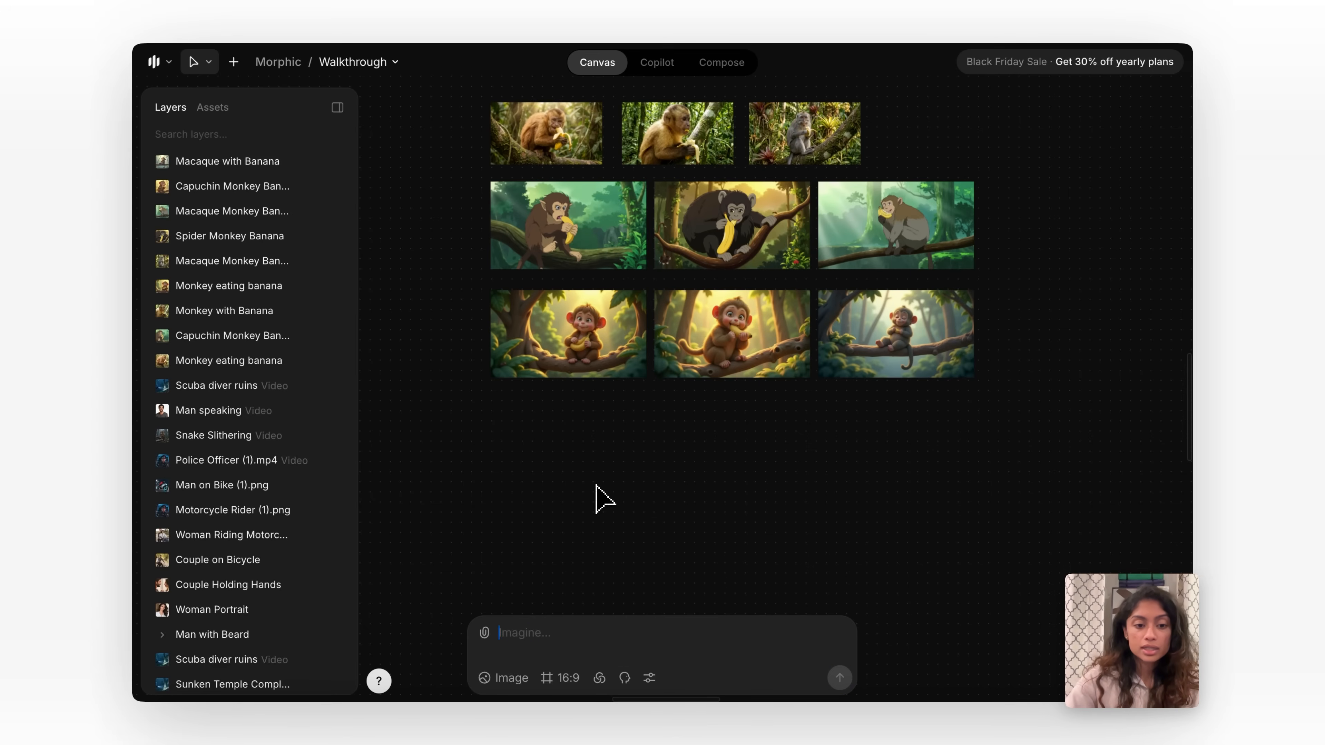
left_click(624, 678)
scroll(659, 589, "down", 2)
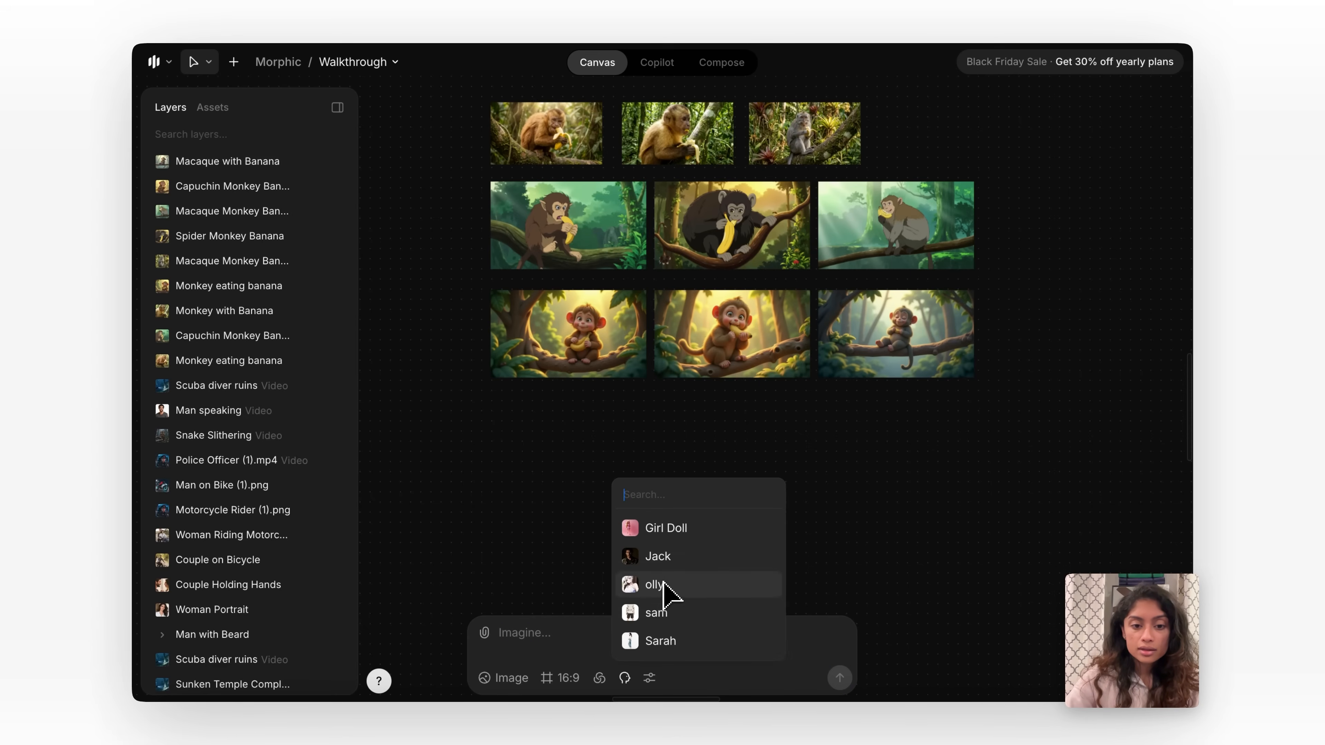
left_click(660, 556)
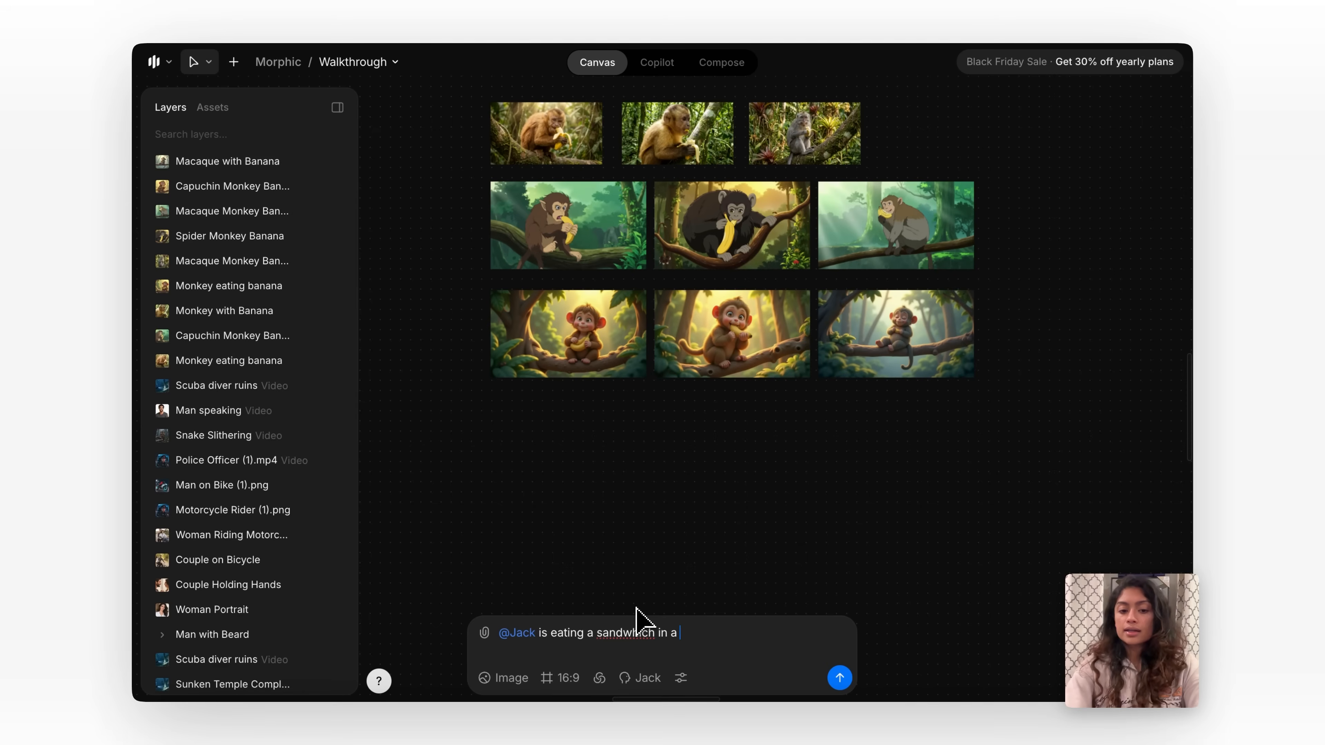
type("r")
key("Return")
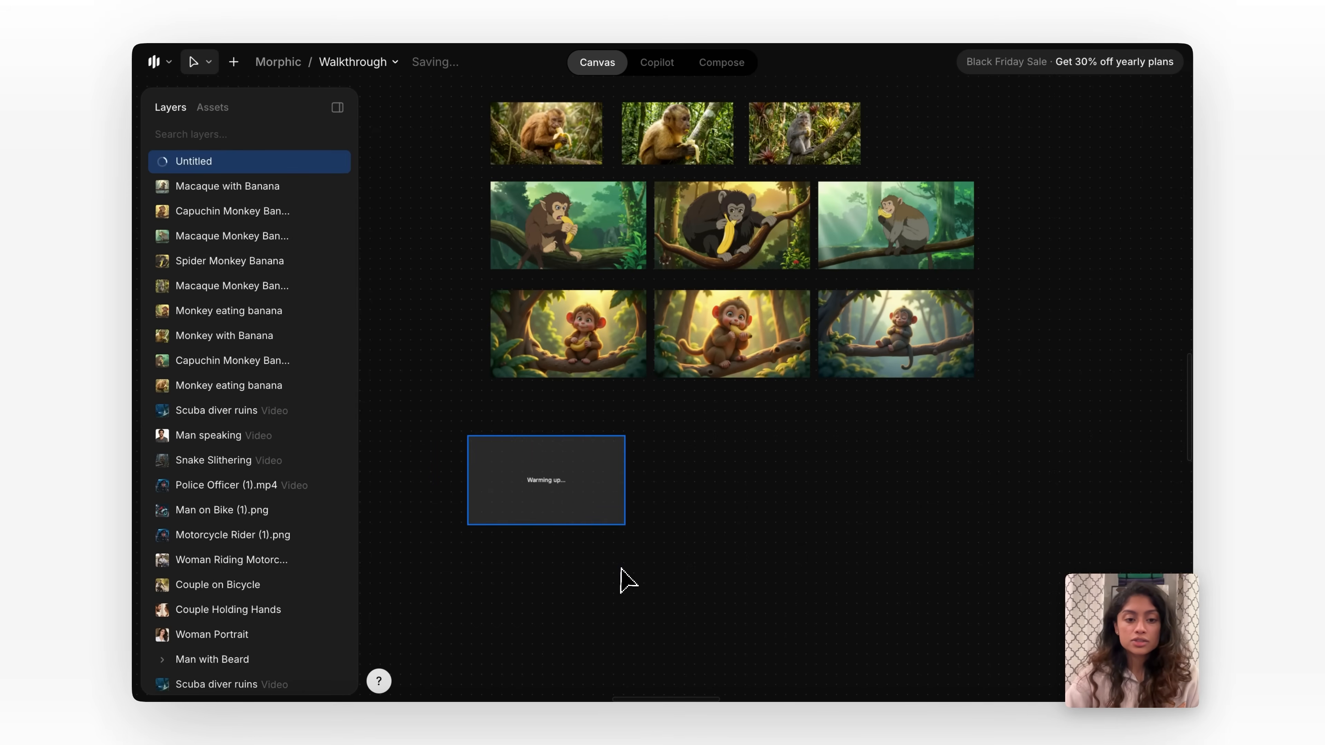
left_click_drag(705, 627, 577, 637)
key("BackSpace")
key("BackSpace")
key("BackSpace")
key("BackSpace")
key("BackSpace")
key("BackSpace")
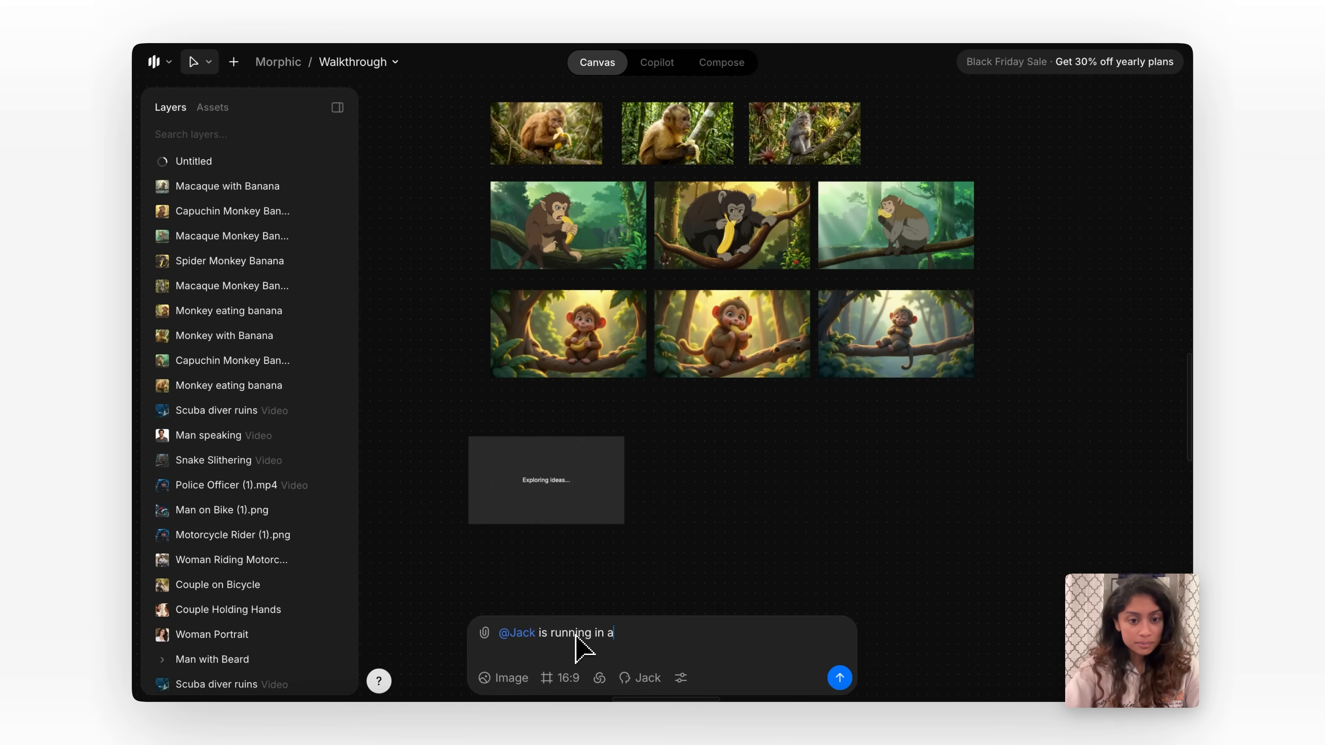
type("running in a marathon")
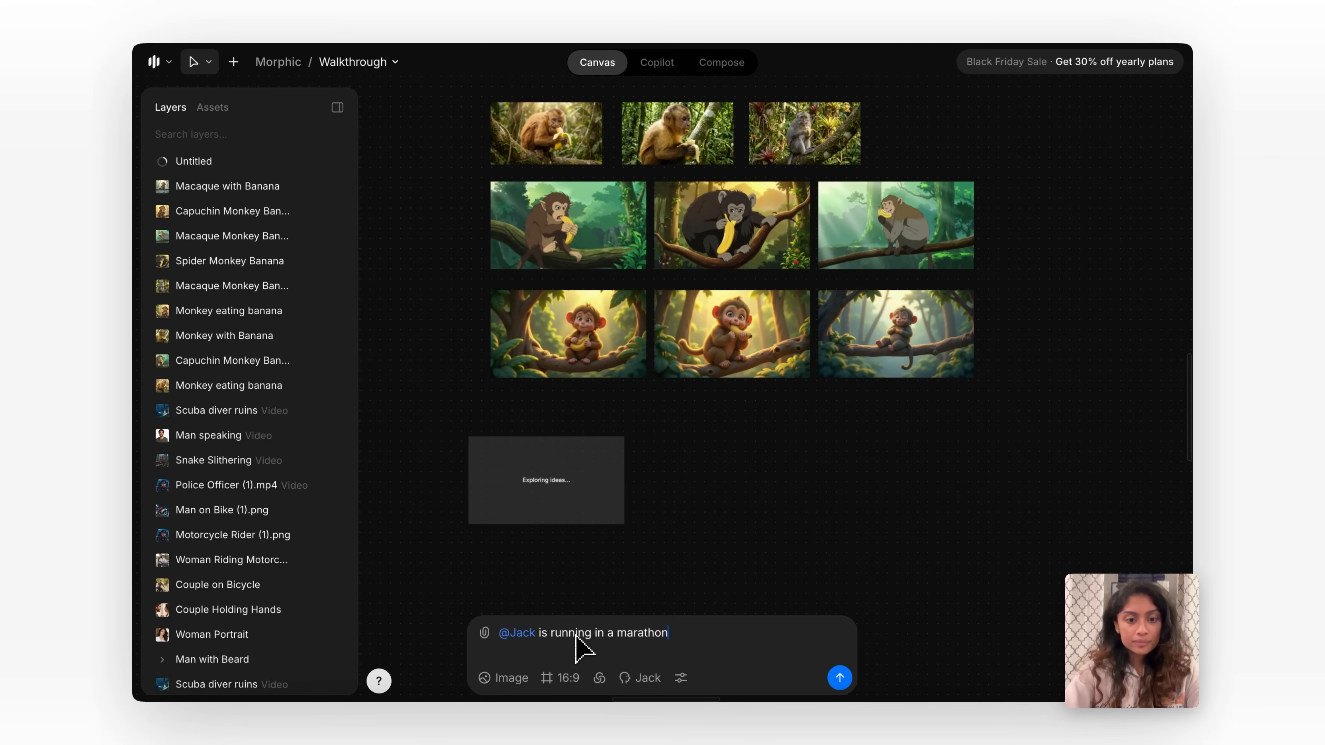
key("Return")
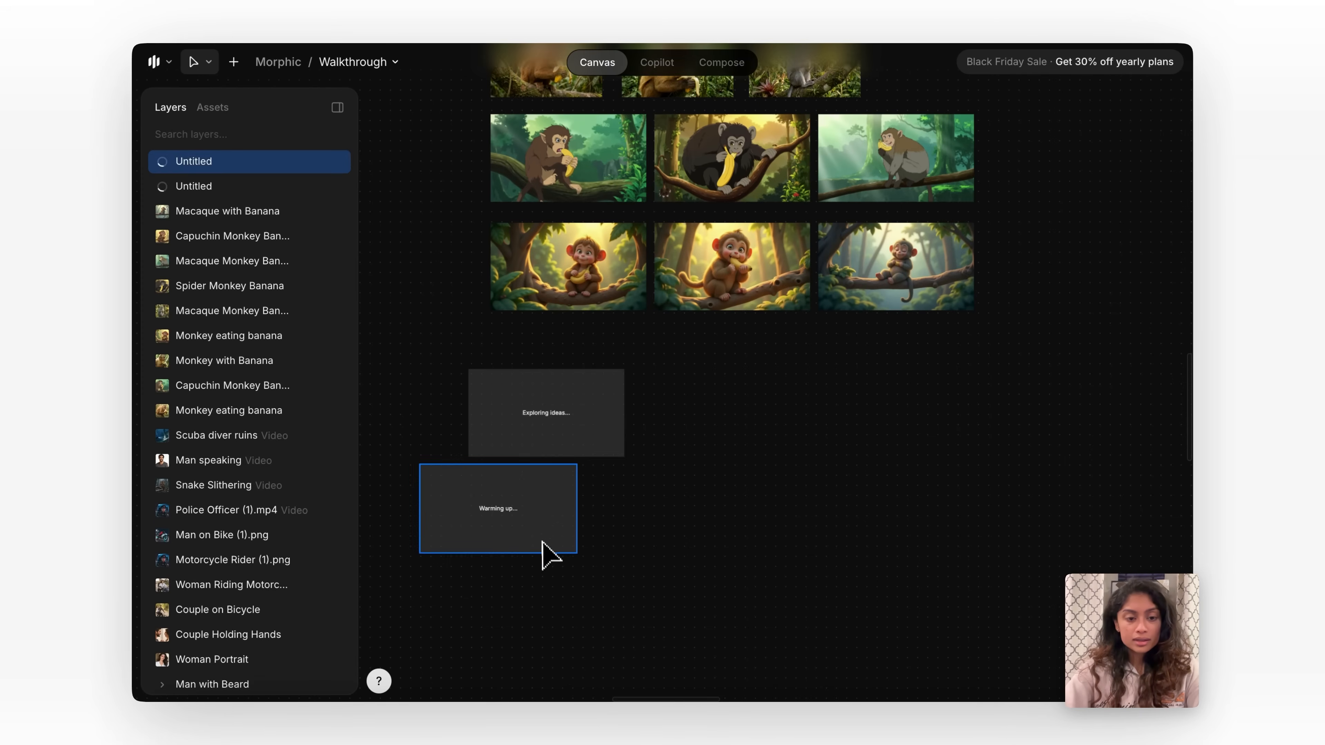
left_click_drag(542, 541, 593, 561)
left_click(663, 557)
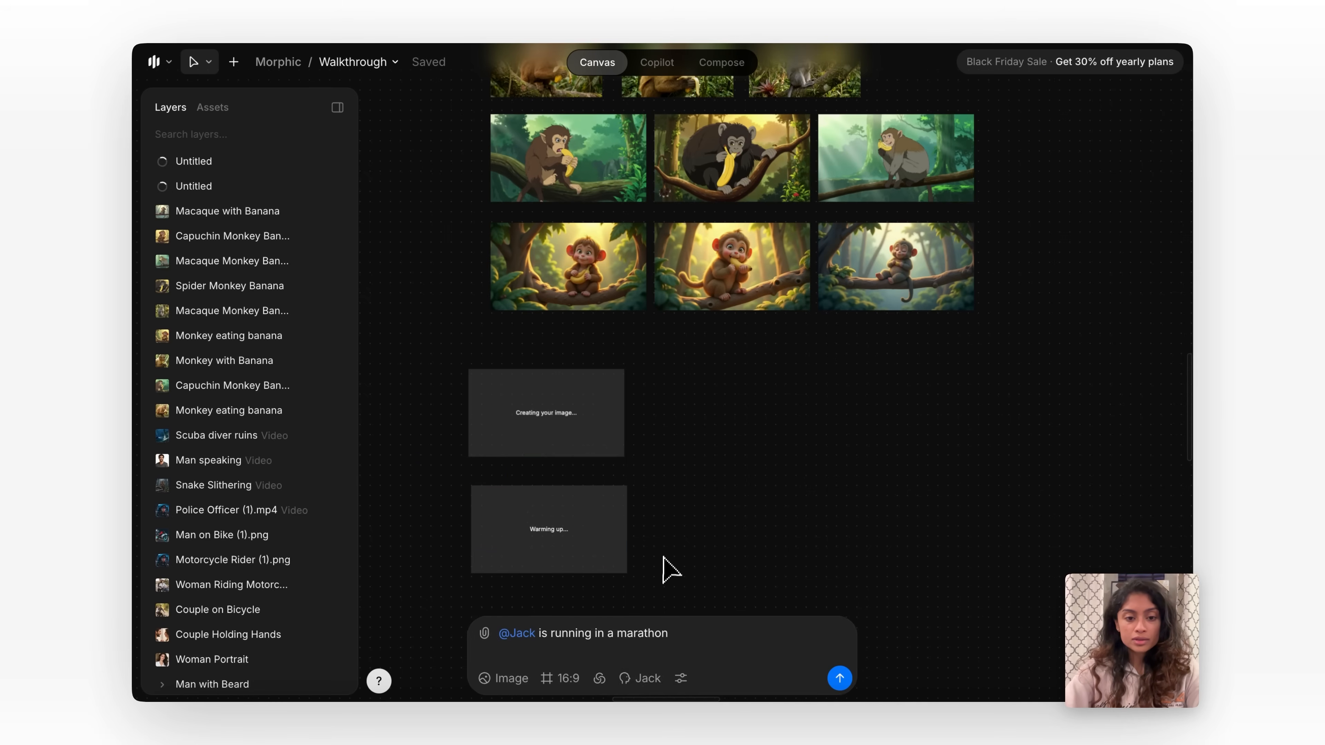
left_click_drag(670, 634, 571, 636)
key("BackSpace")
key("BackSpace")
key("BackSpace")
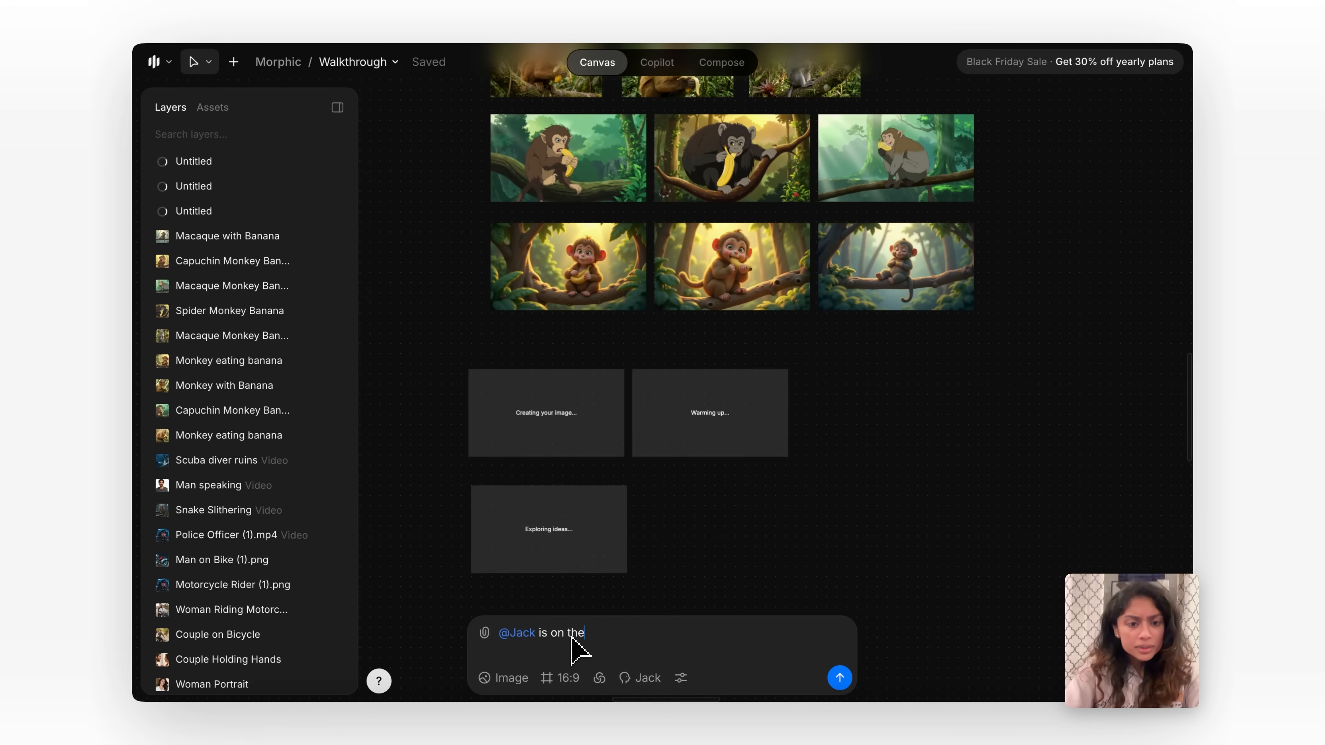
type("h playing ")
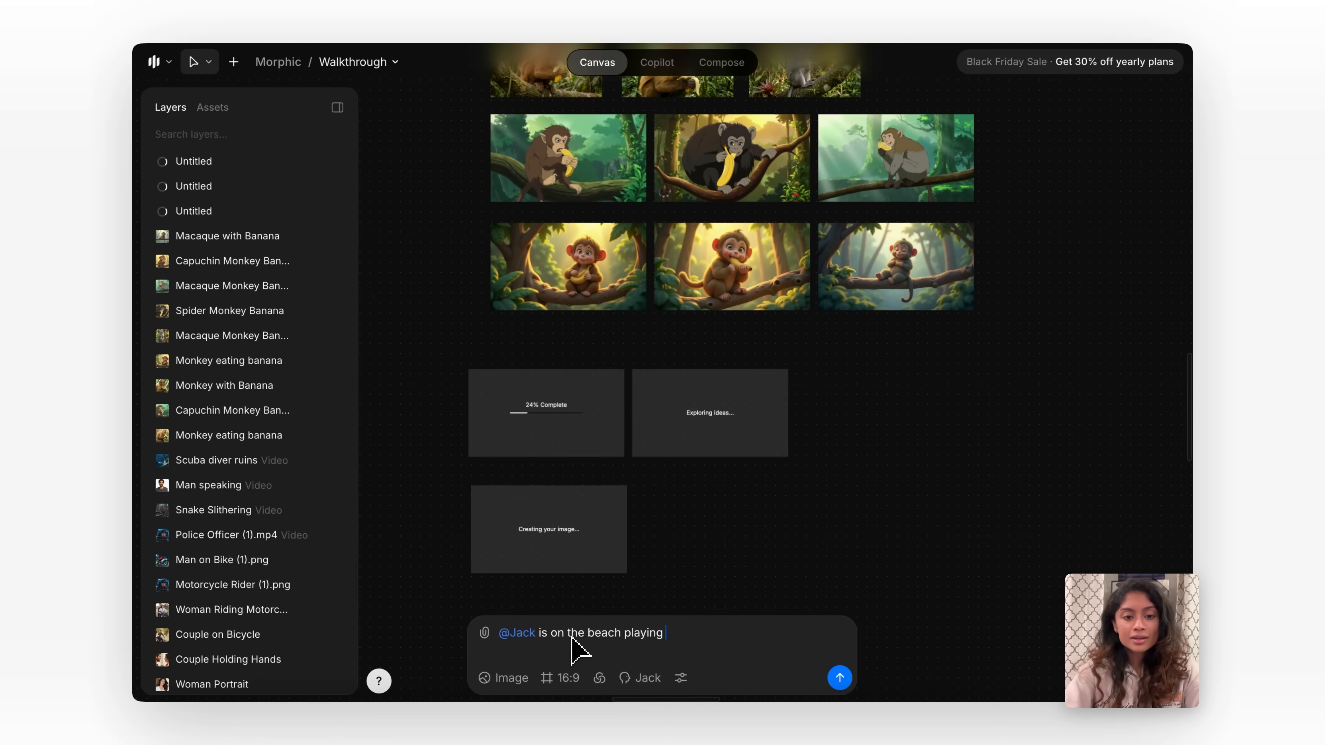
type("volleya")
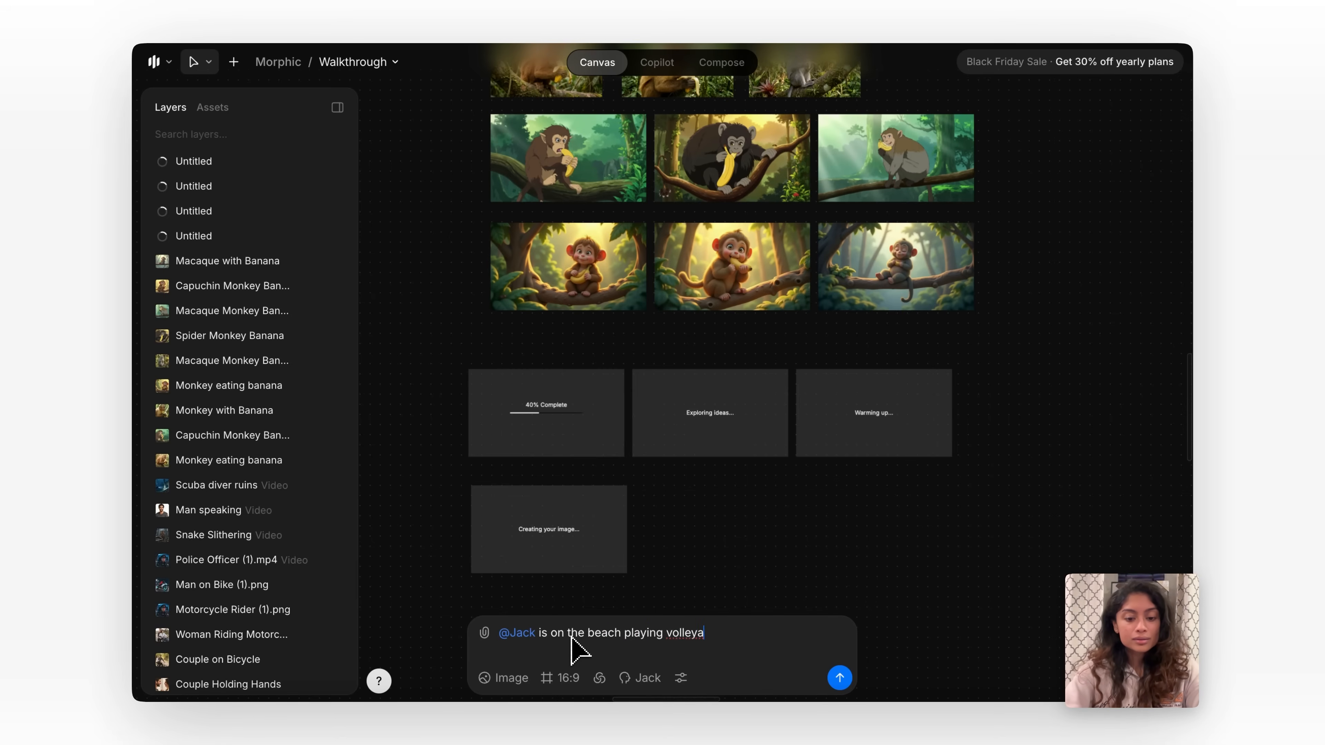
key("BackSpace")
type("ball")
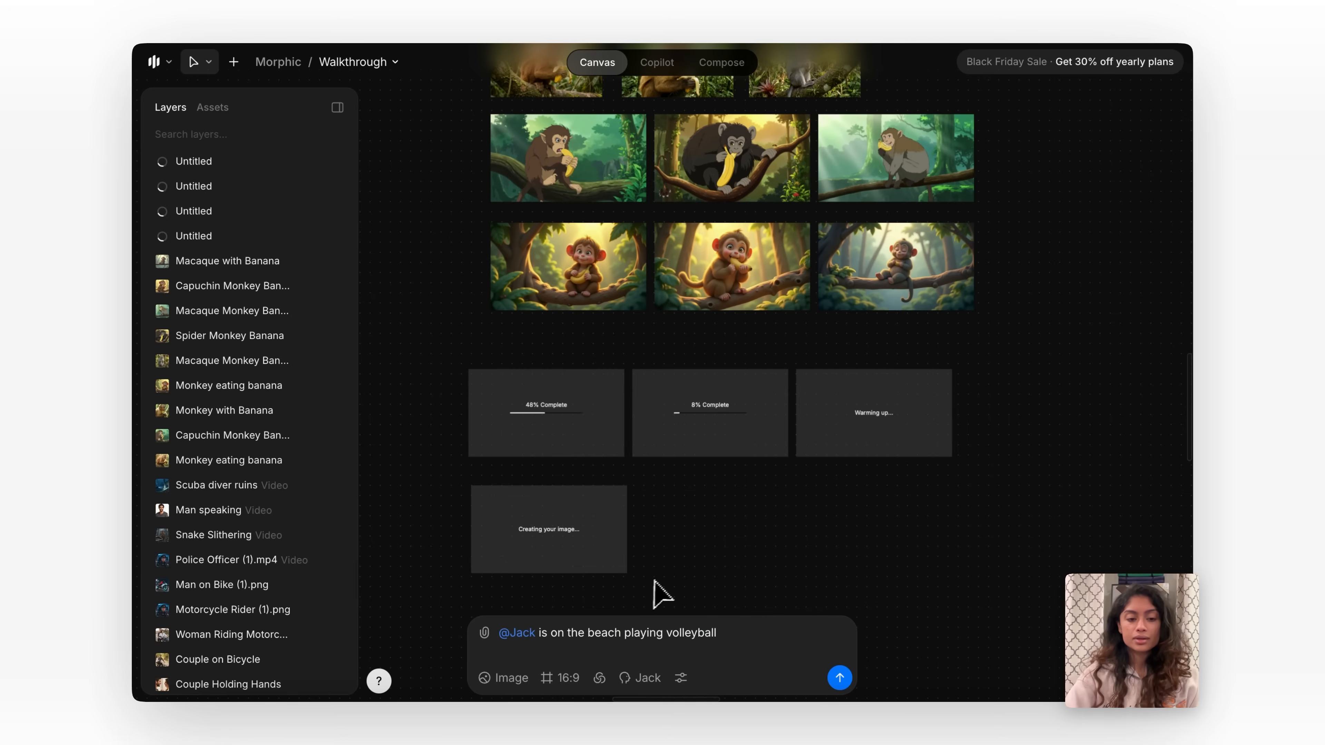
left_click(839, 677)
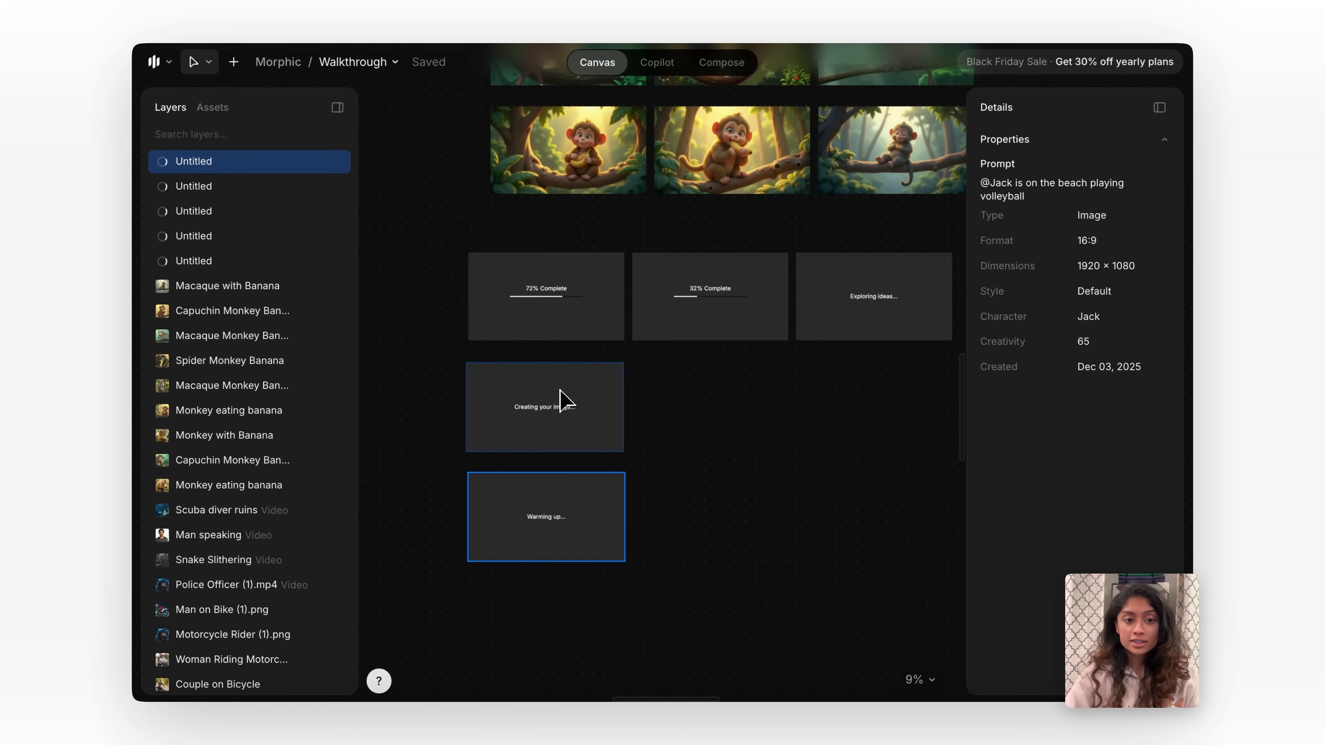
left_click(728, 529)
Examine the sandwich, marathon and volleyball images up close to check that Jack's appearance is consistent.
scroll(727, 529, "down", 3)
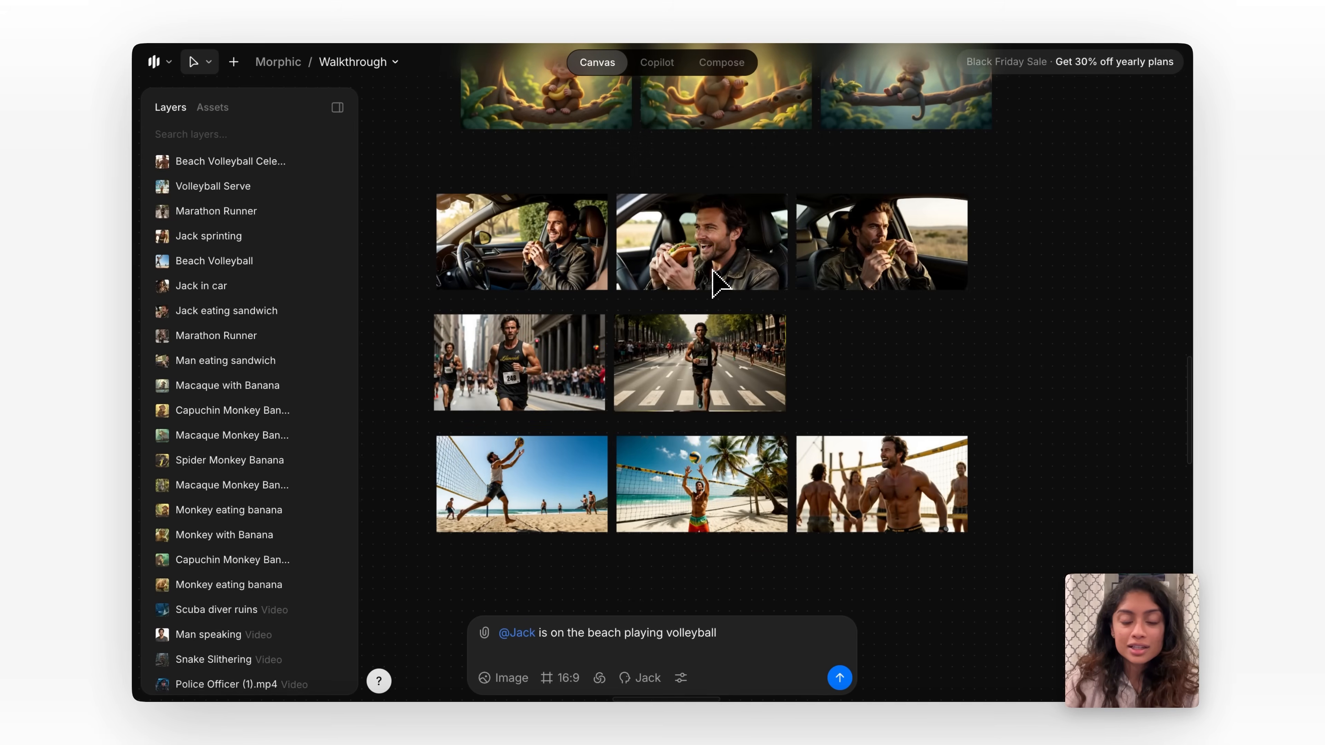
left_click(751, 271)
scroll(720, 245, "up", 5)
left_click(730, 431)
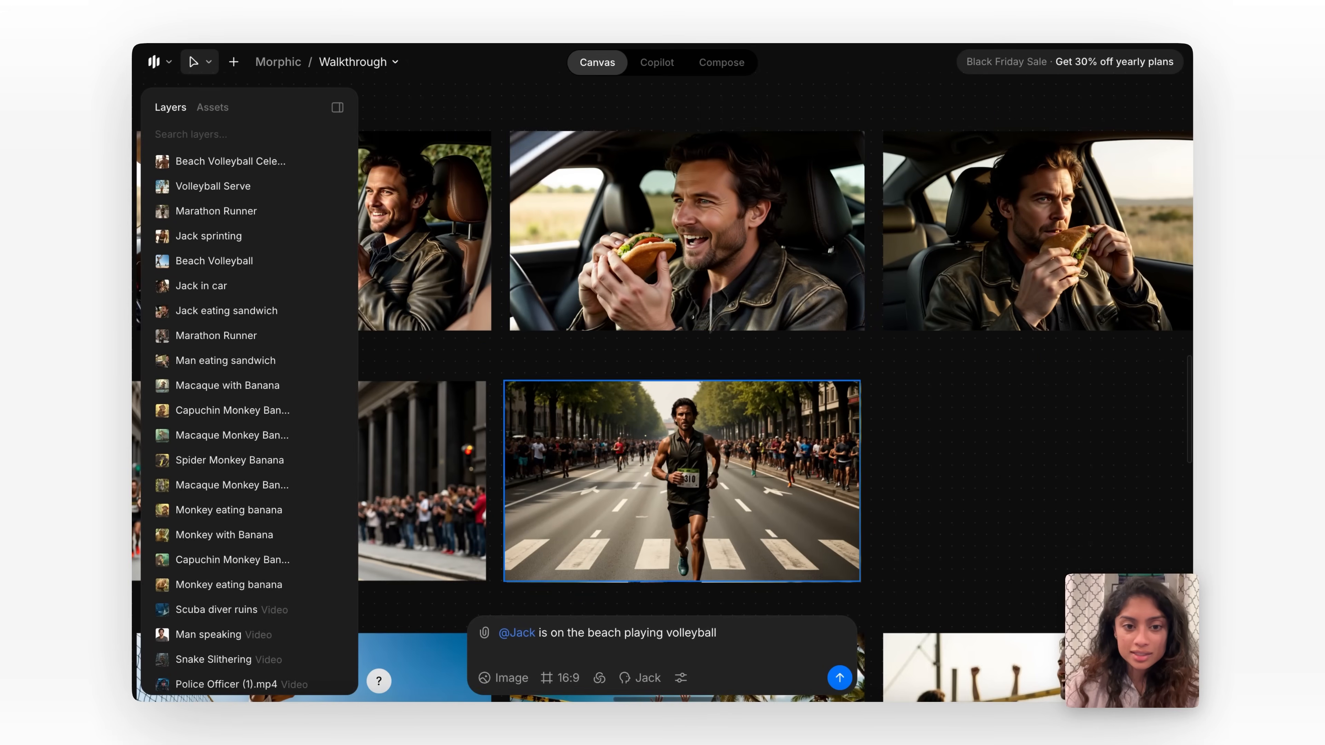
Delete all the Jack images and the two rows of illustrated monkeys, keeping only the three realistic monkey images.
scroll(721, 479, "down", 5)
scroll(704, 435, "down", 8)
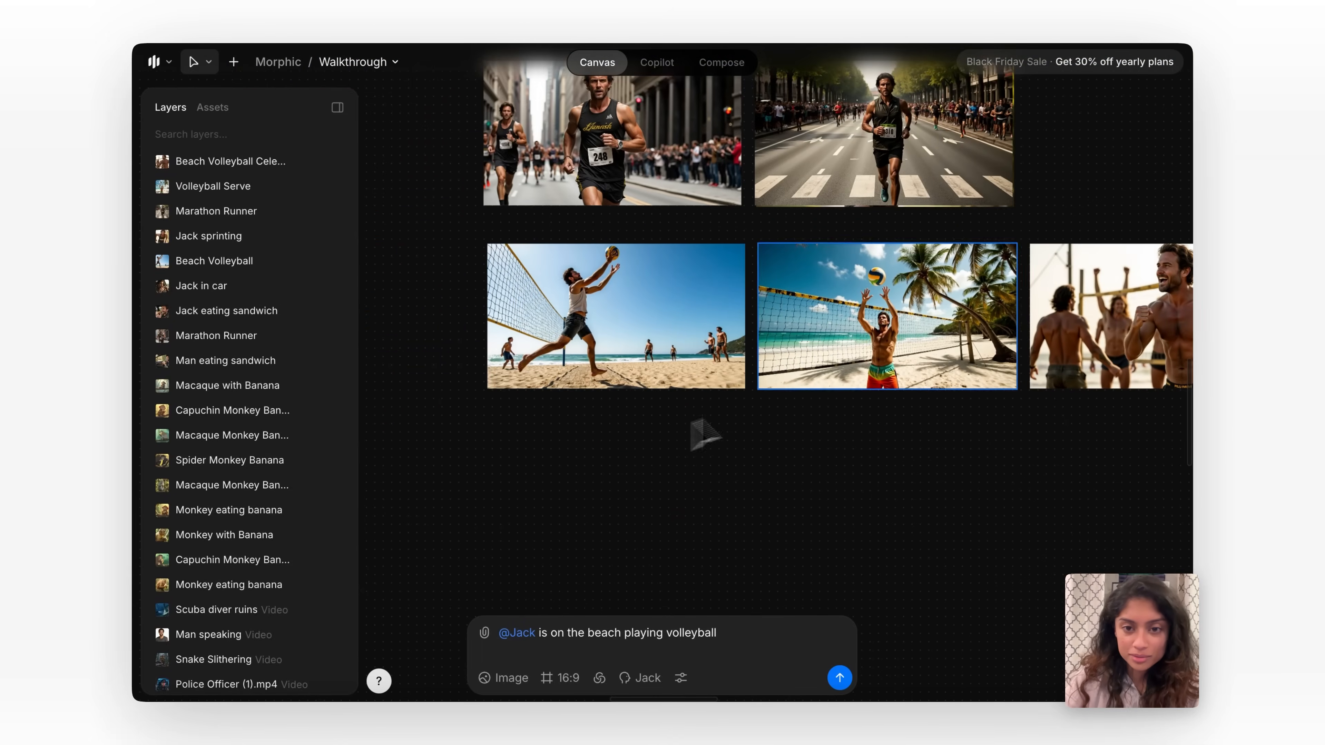
scroll(610, 290, "left", 5)
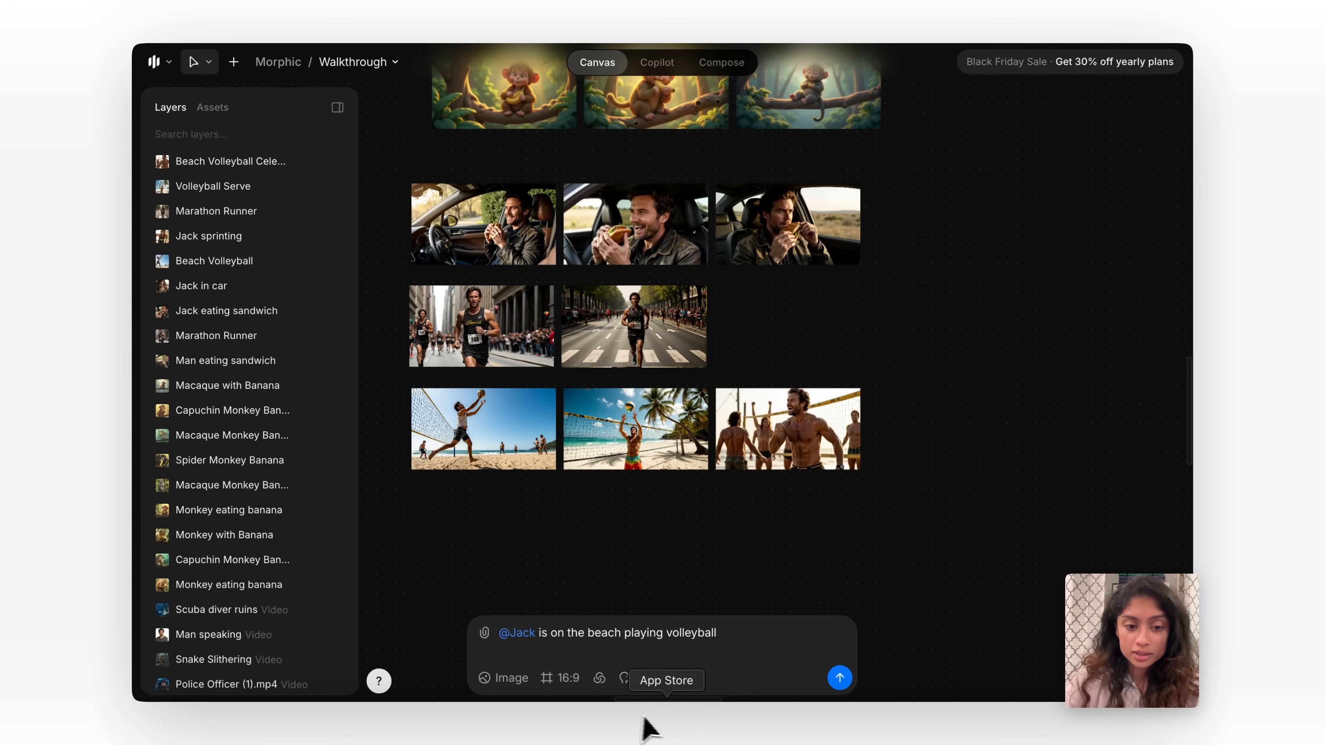
left_click_drag(449, 237, 399, 206)
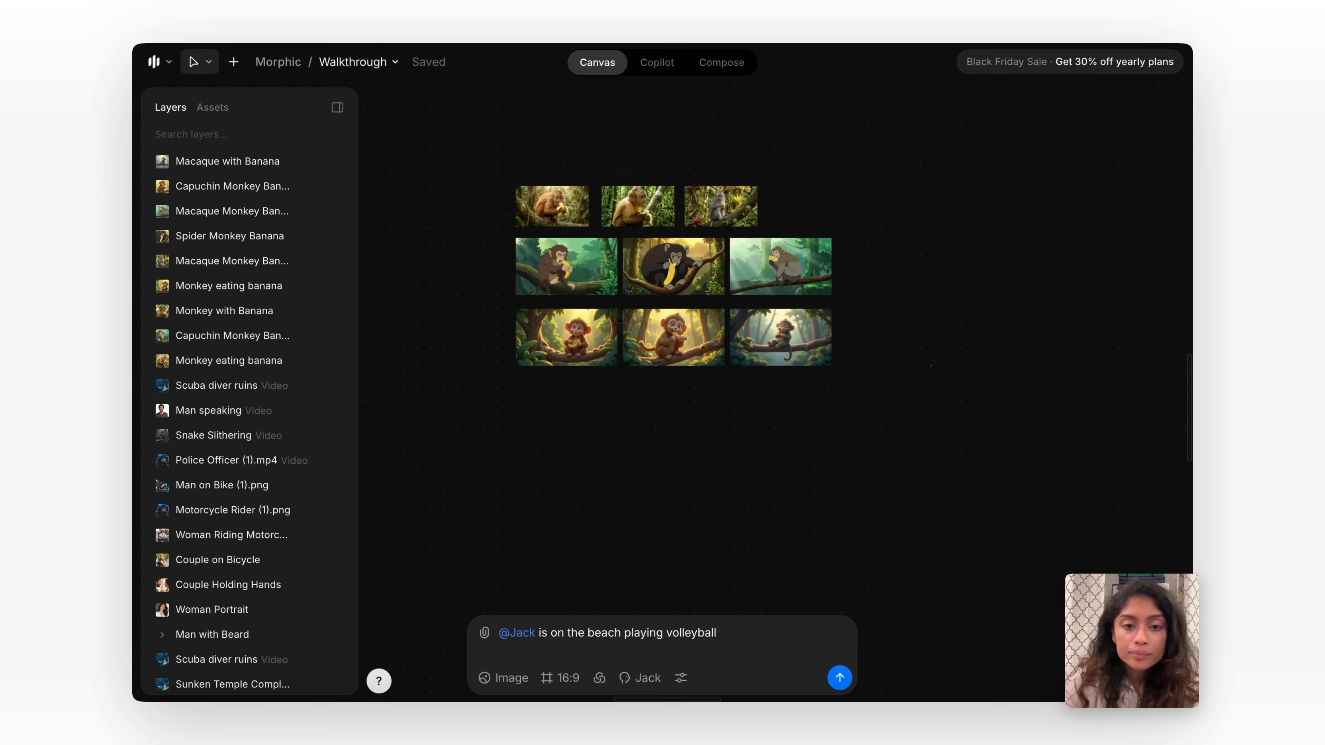
left_click_drag(873, 449, 527, 294)
key("Delete")
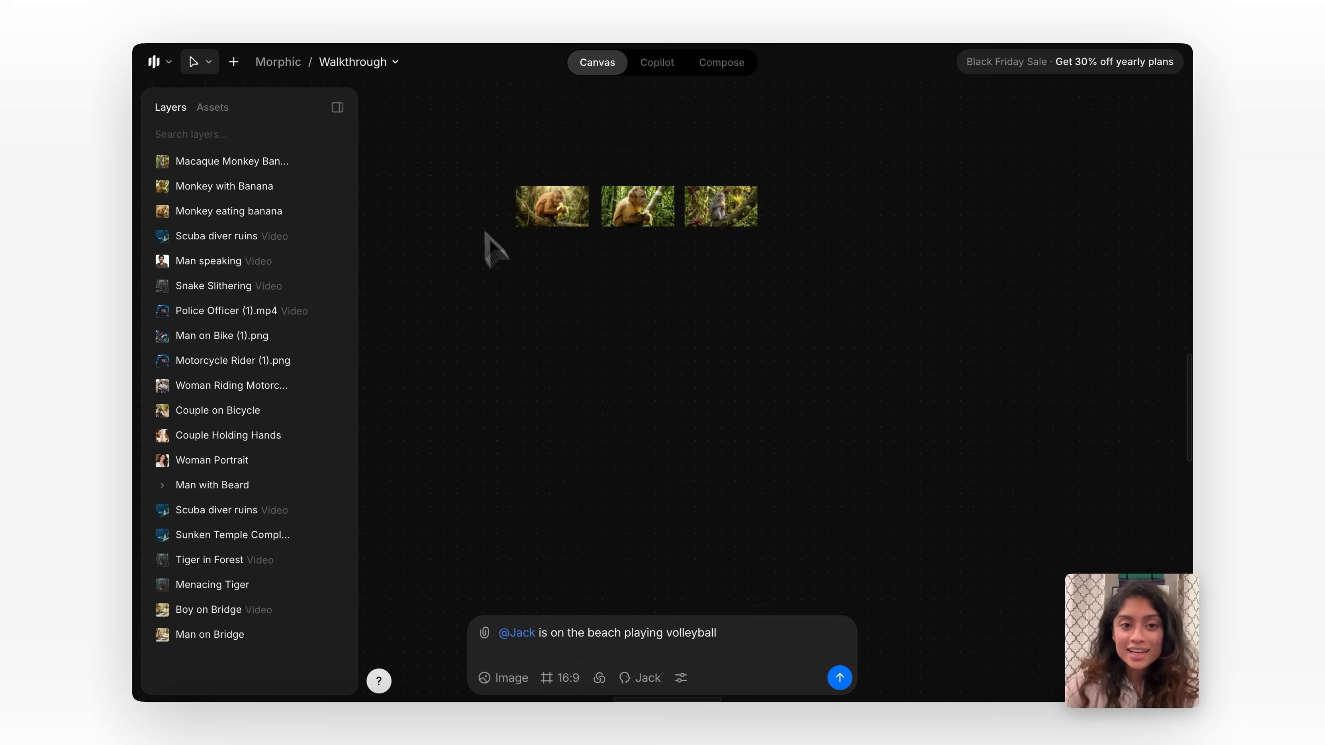
Generate an "extreme close up shot" variation from the first realistic monkey image.
scroll(458, 184, "up", 2)
scroll(518, 237, "up", 3)
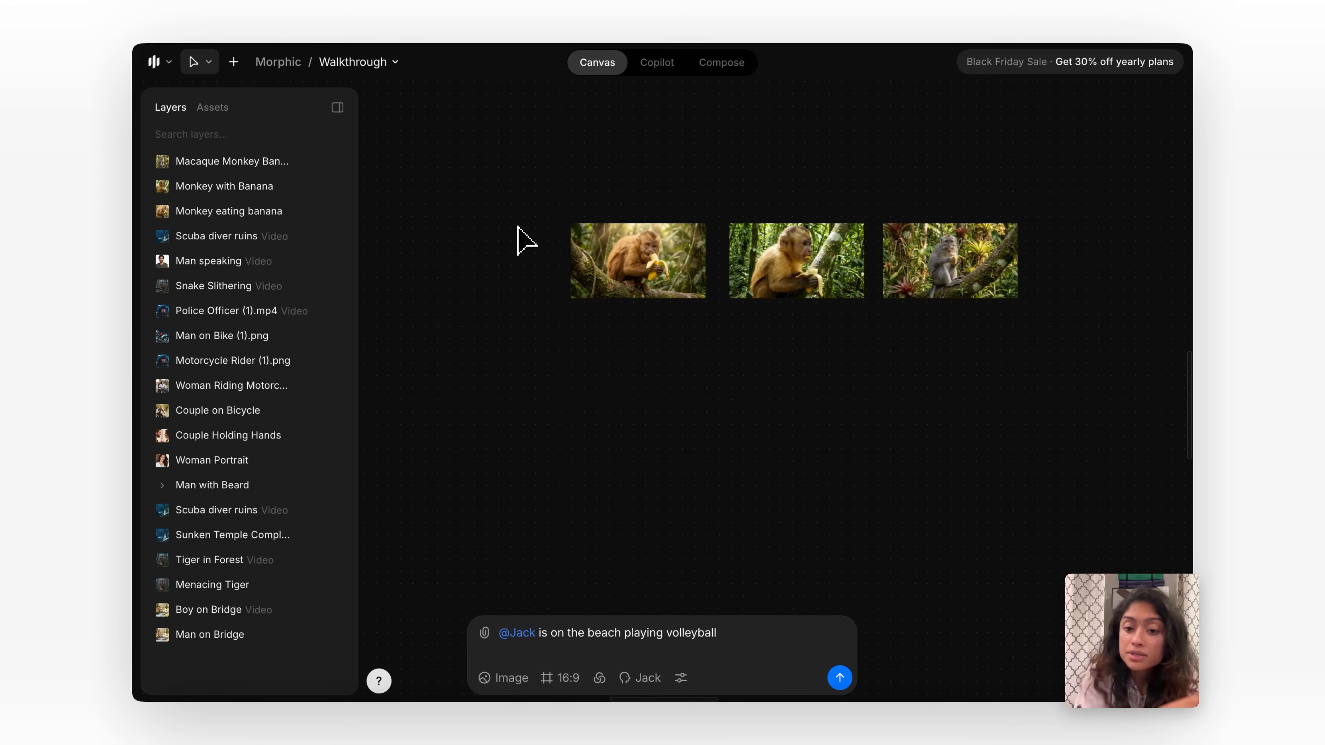
scroll(526, 236, "up", 2)
left_click(654, 320)
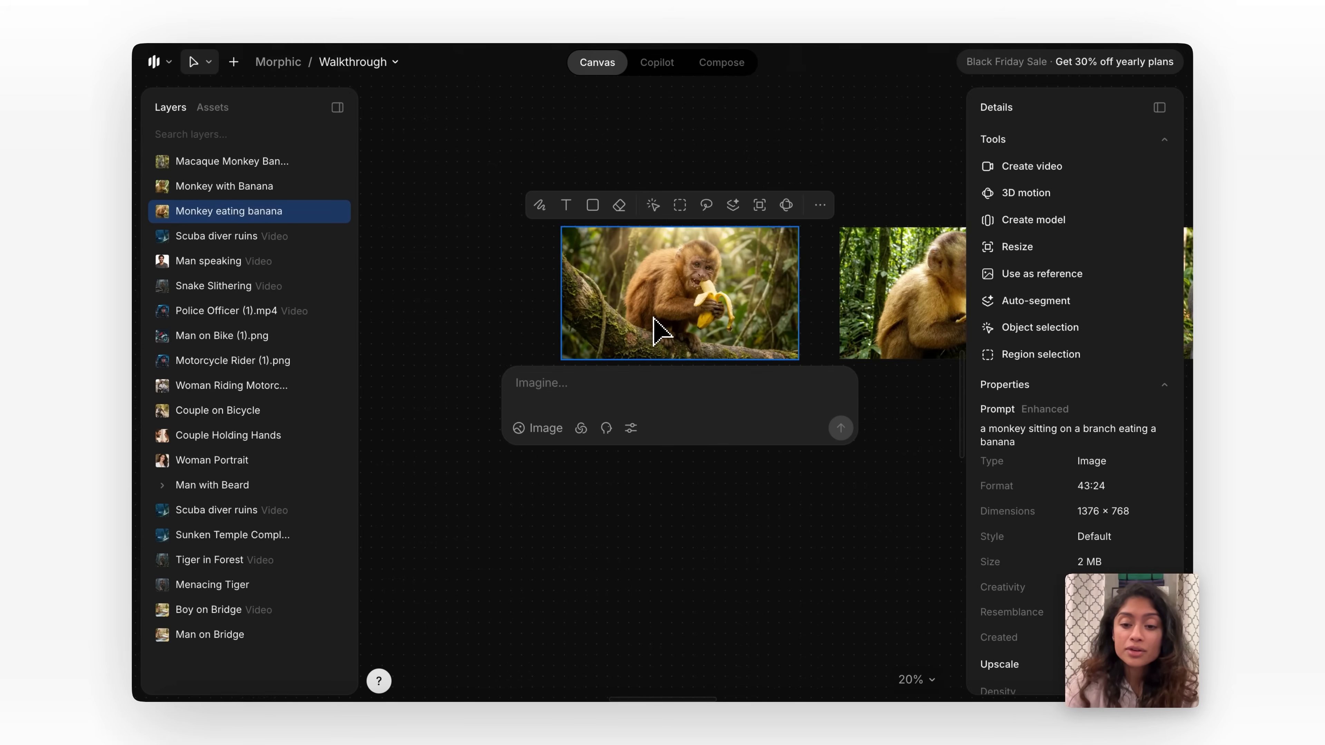
scroll(680, 276, "up", 3)
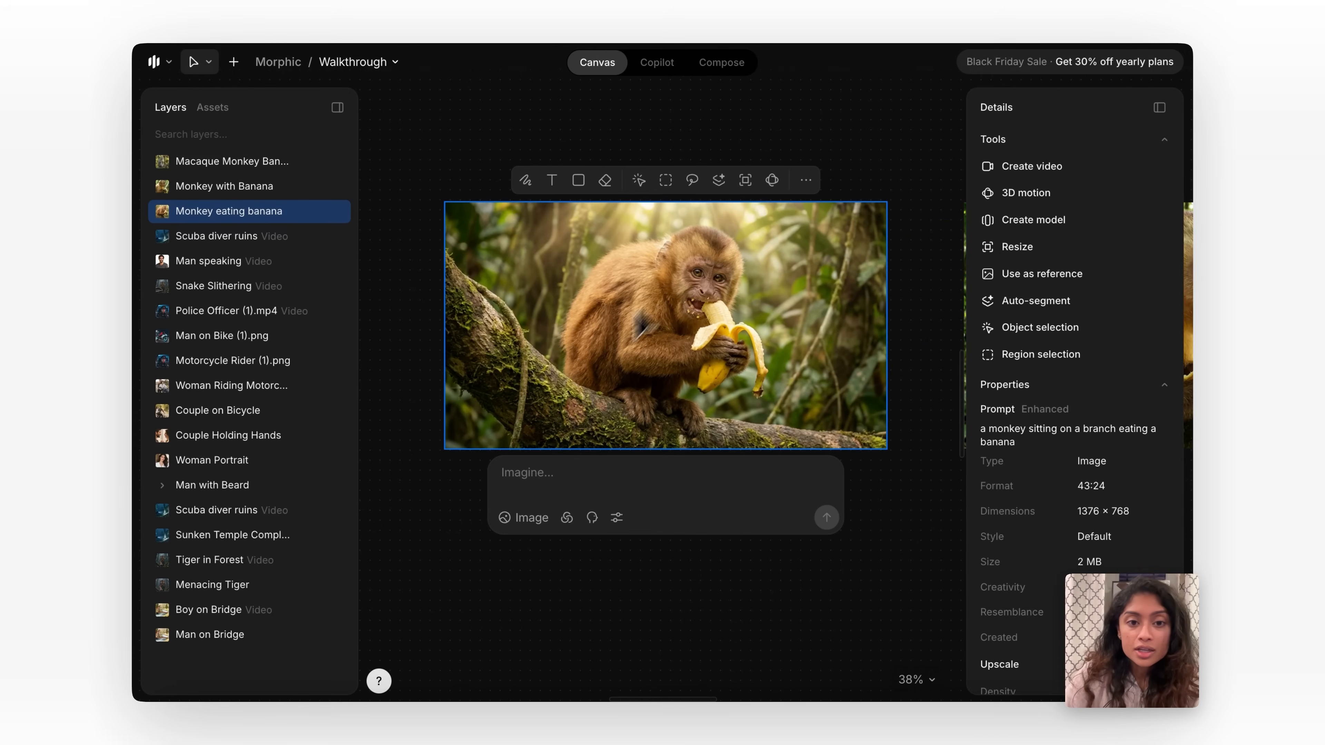
scroll(626, 379, "down", 2)
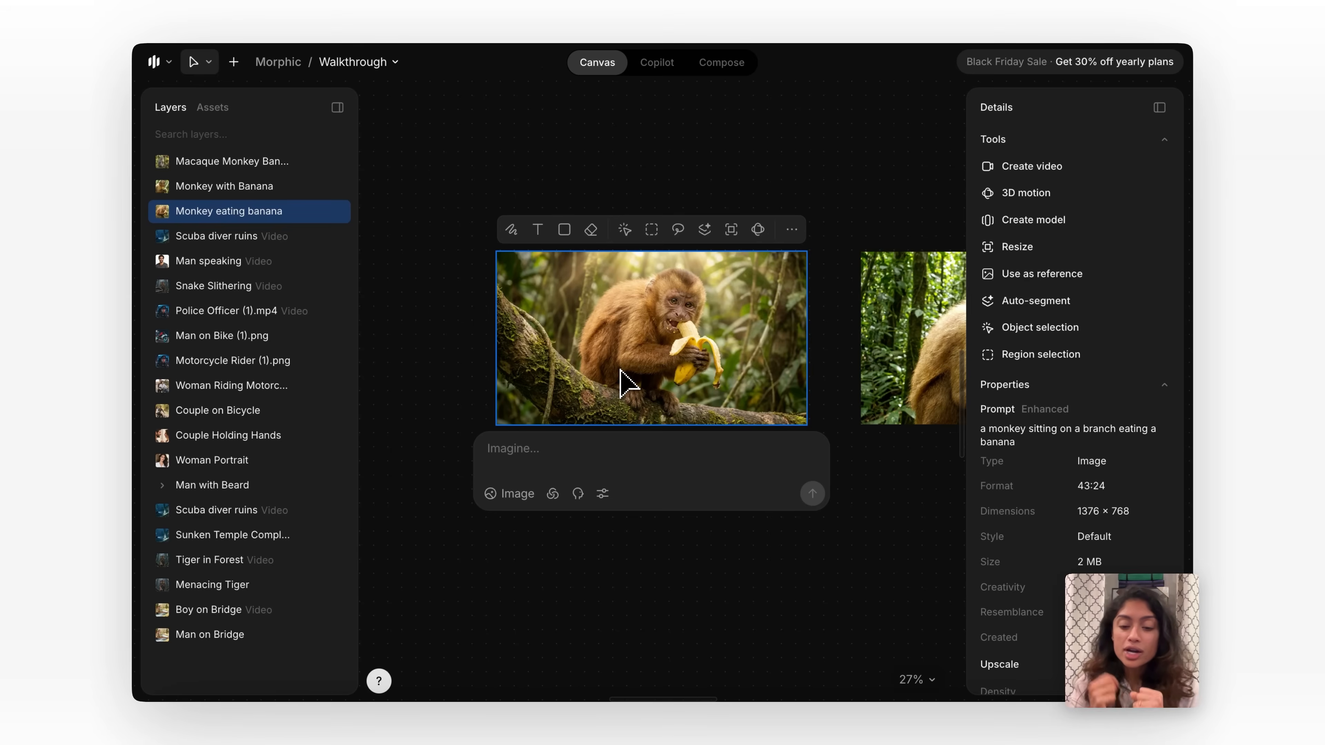
left_click(612, 449)
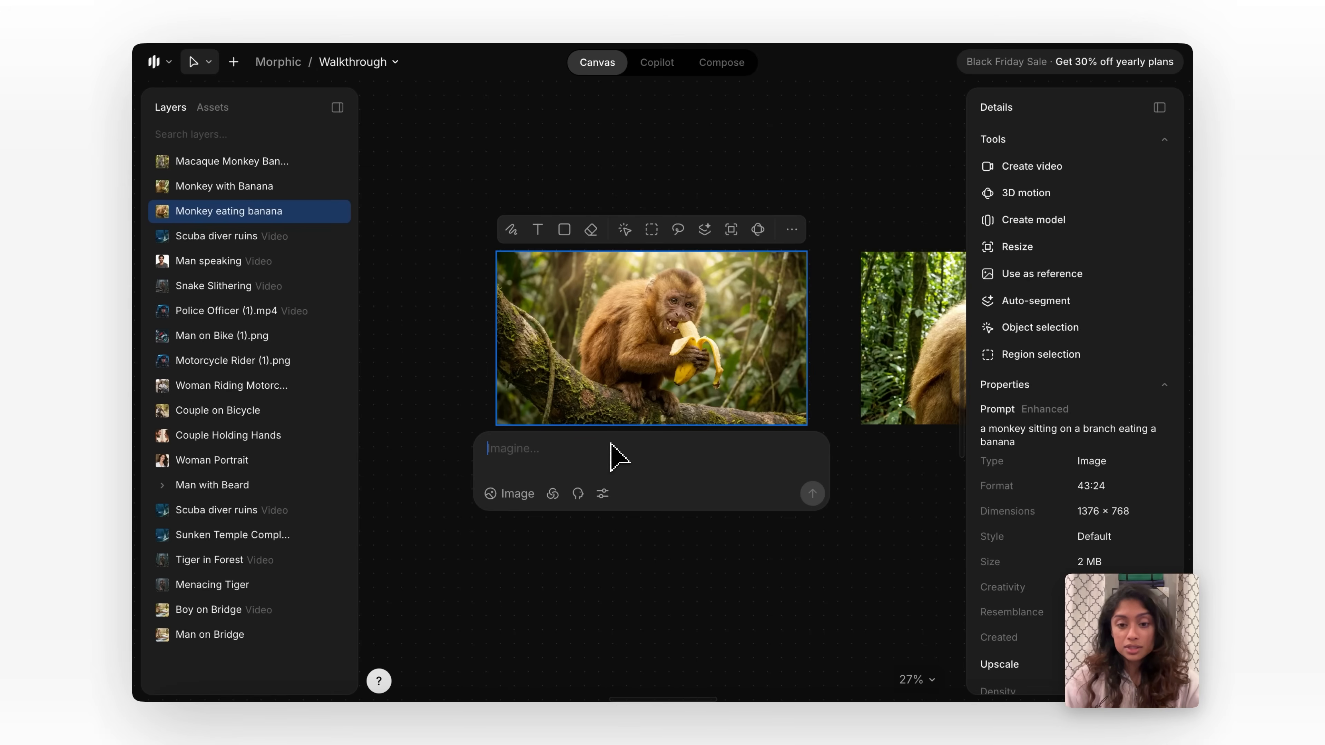
type("extreme close up shot")
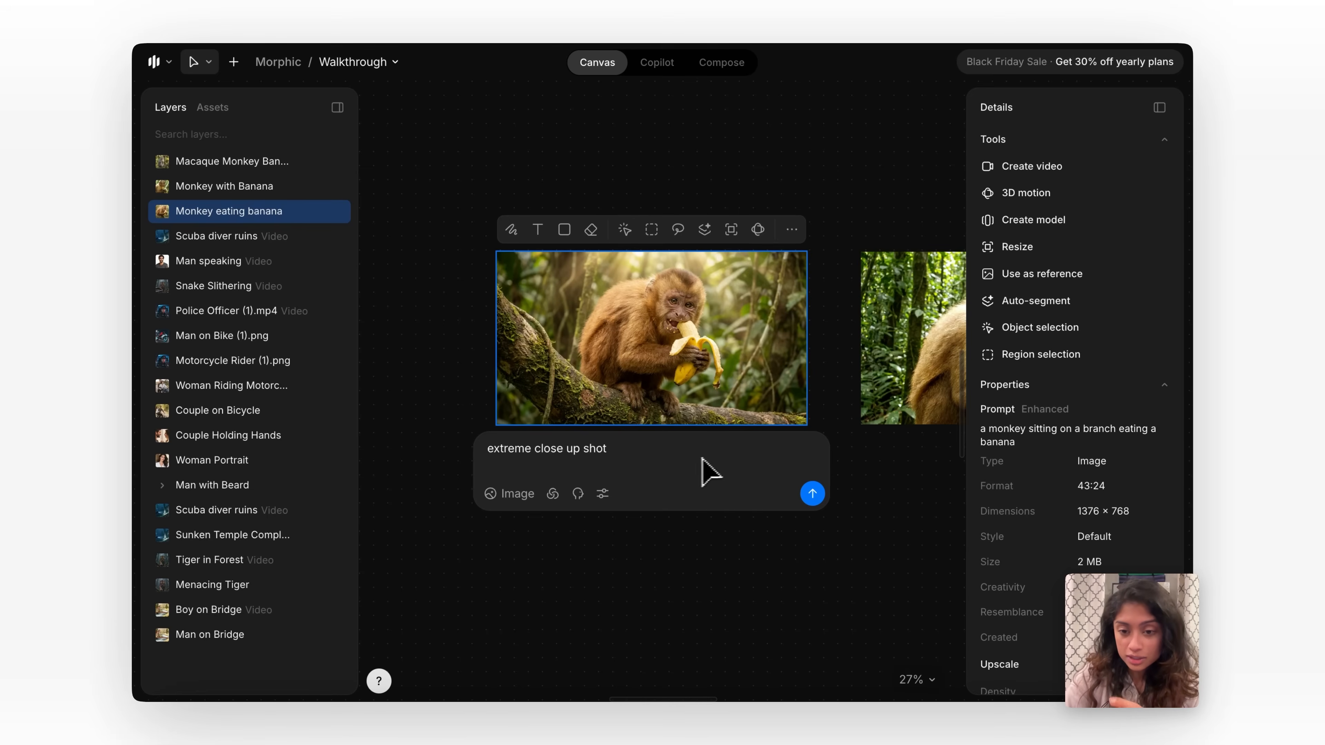
left_click(812, 493)
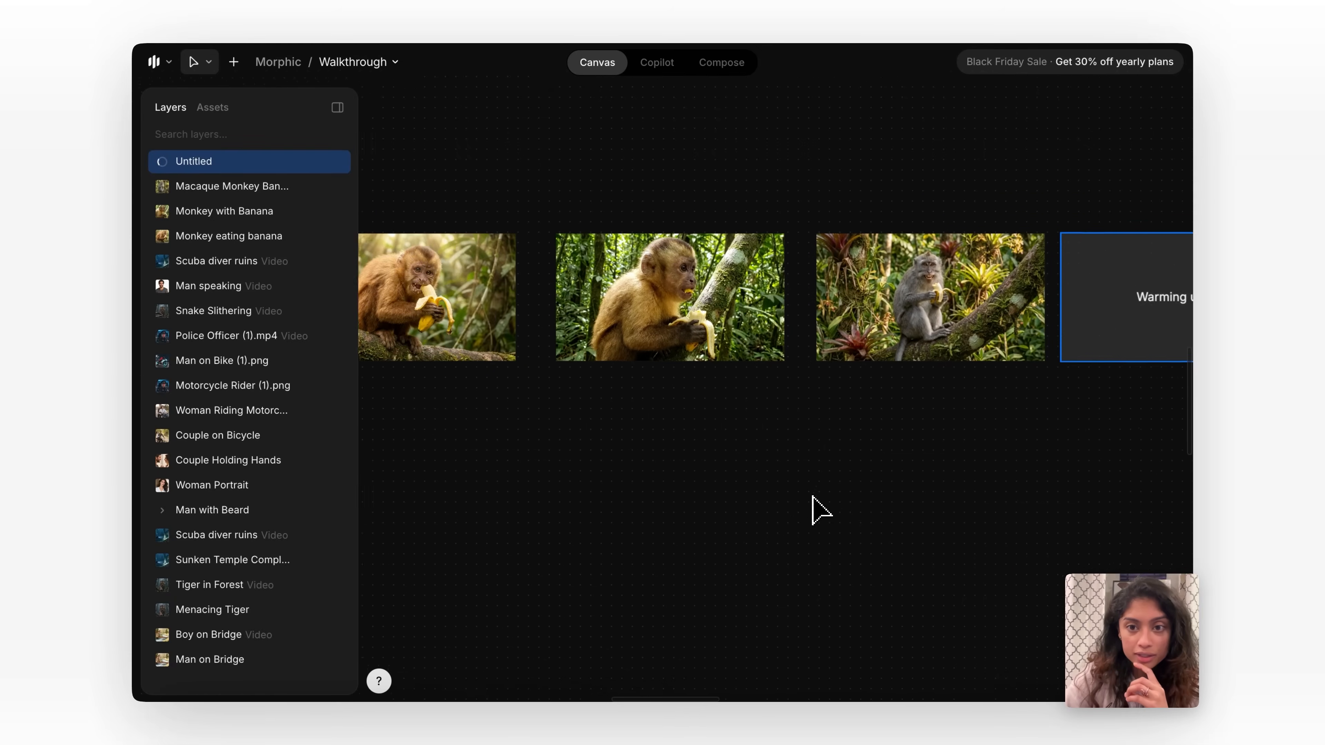
Place the new close-up image below its source monkey image and delete the other two realistic monkey images.
scroll(812, 508, "down", 1)
left_click_drag(1073, 397, 542, 498)
left_click(789, 287)
left_click_drag(737, 298, 933, 383)
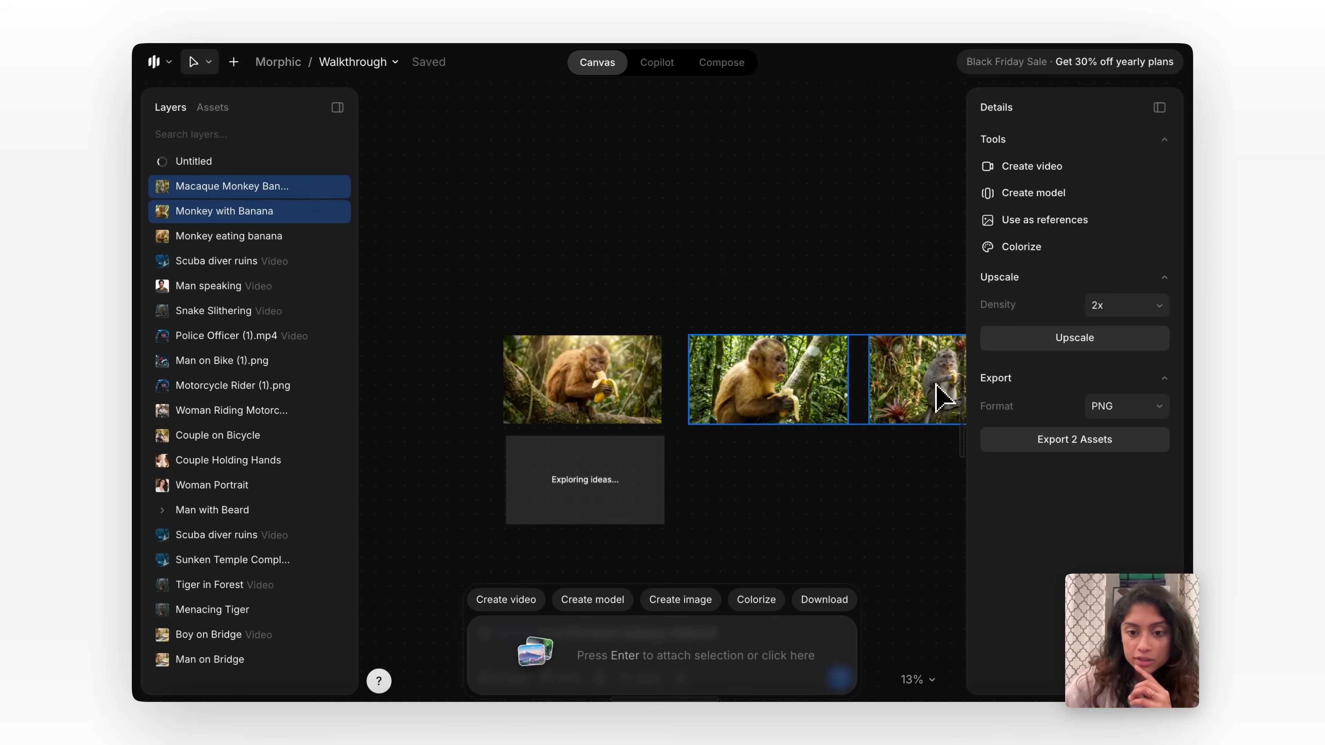
key("Delete")
Generate a "wide angle shot" variation from the original monkey image and place it beside the close-up in the lower row.
scroll(714, 391, "up", 3)
left_click(588, 345)
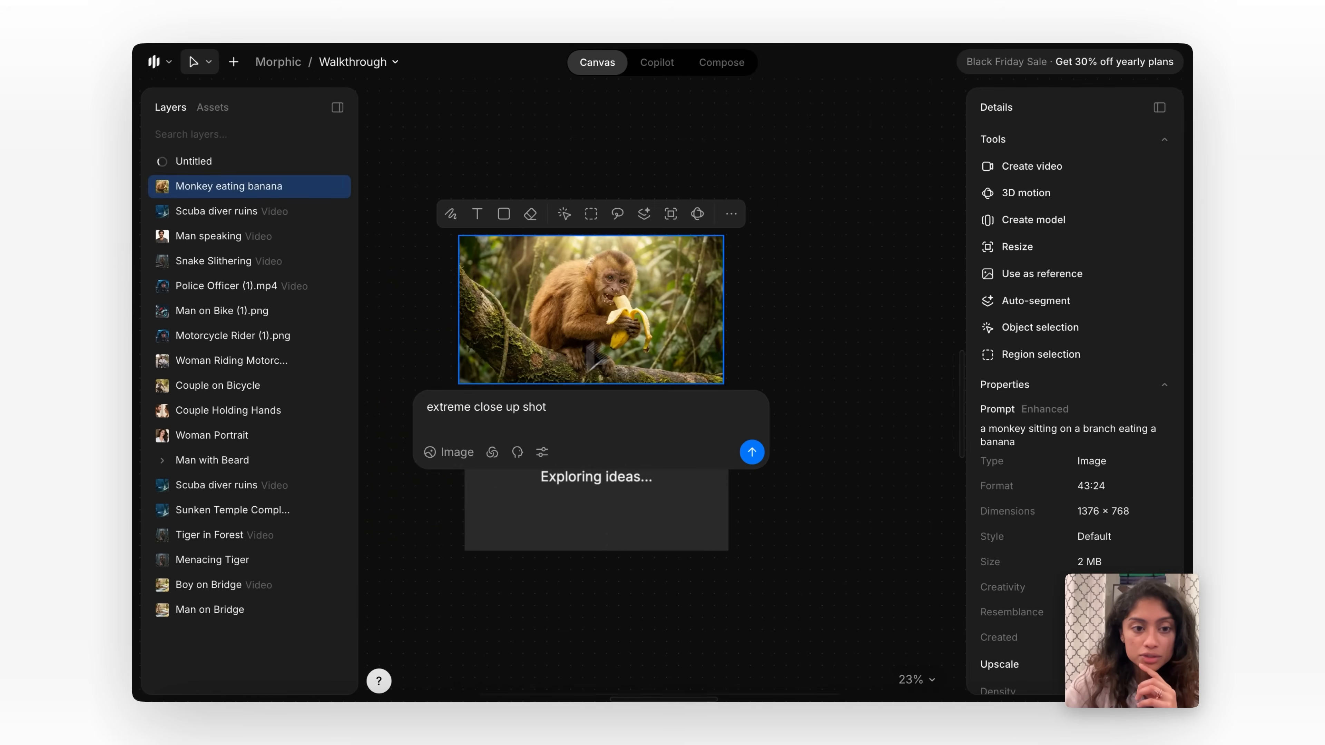
triple_click(504, 406)
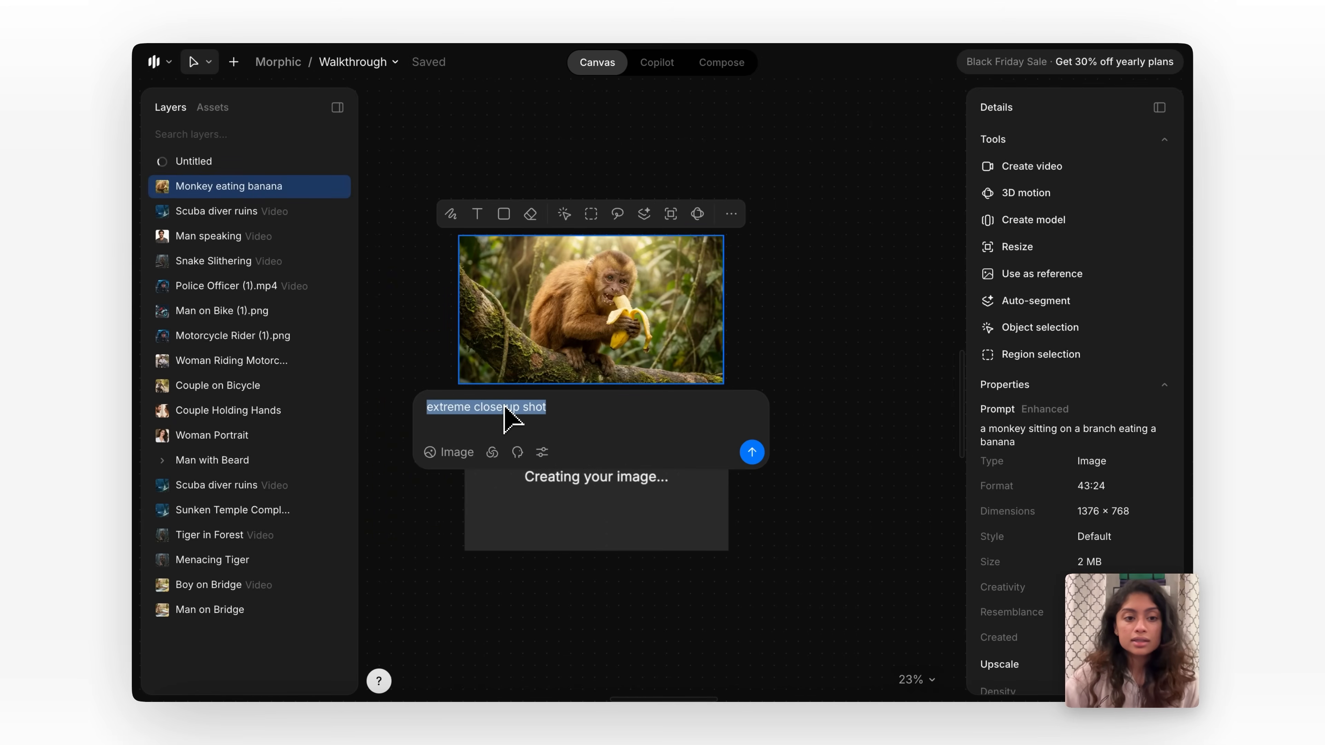
key("BackSpace")
type("wide angle sho")
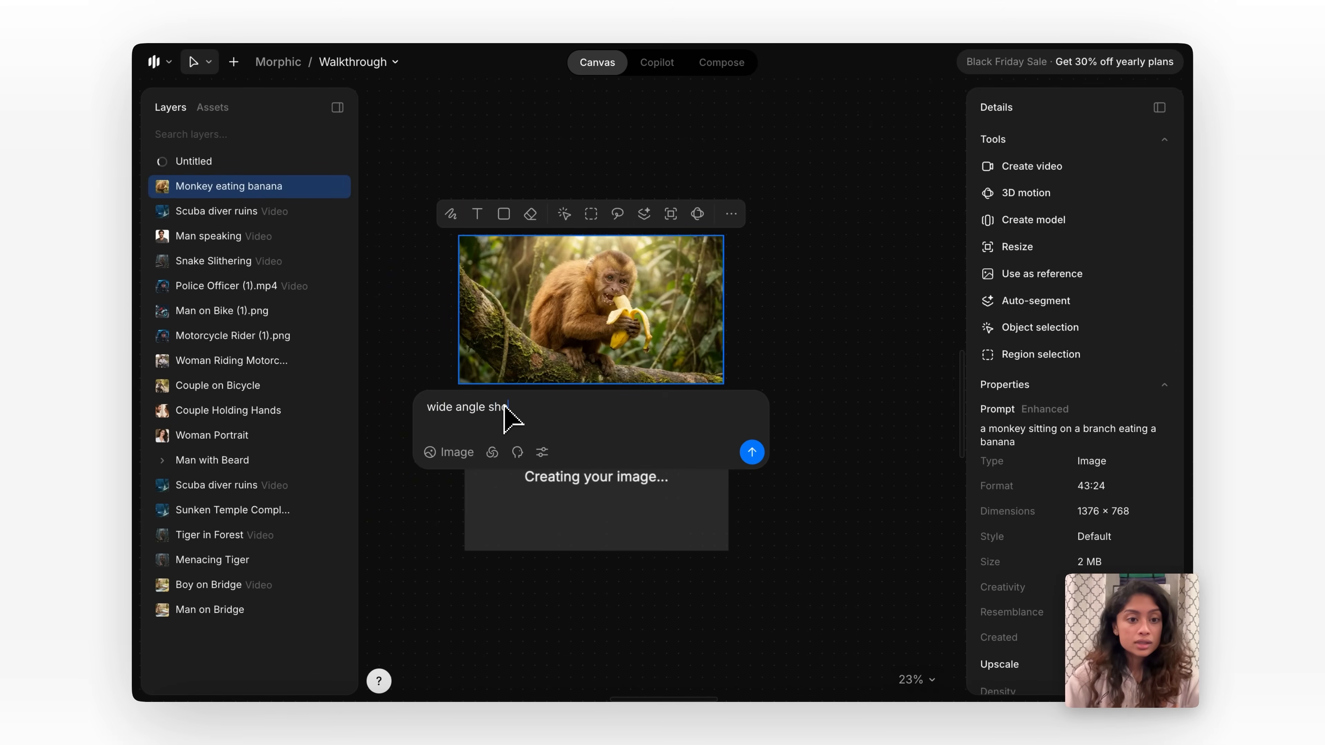
type("t")
key("Return")
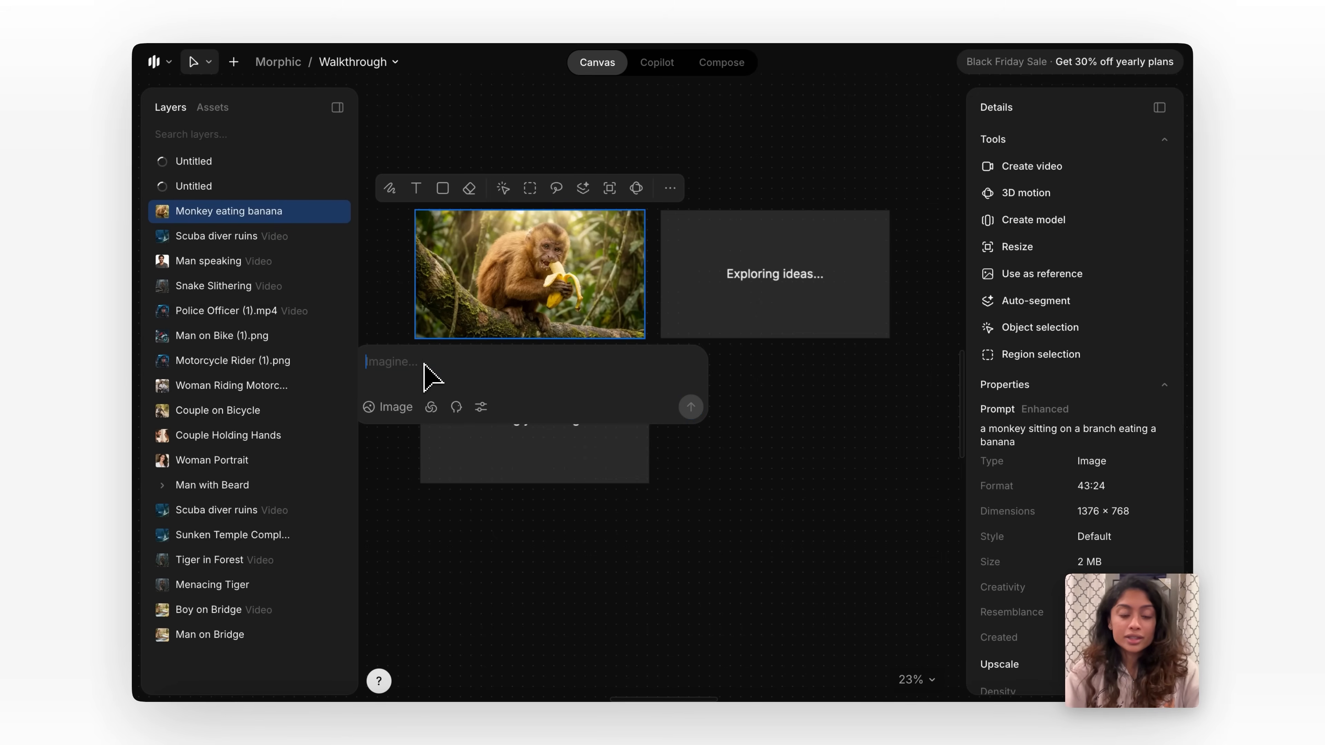
left_click_drag(763, 299, 771, 441)
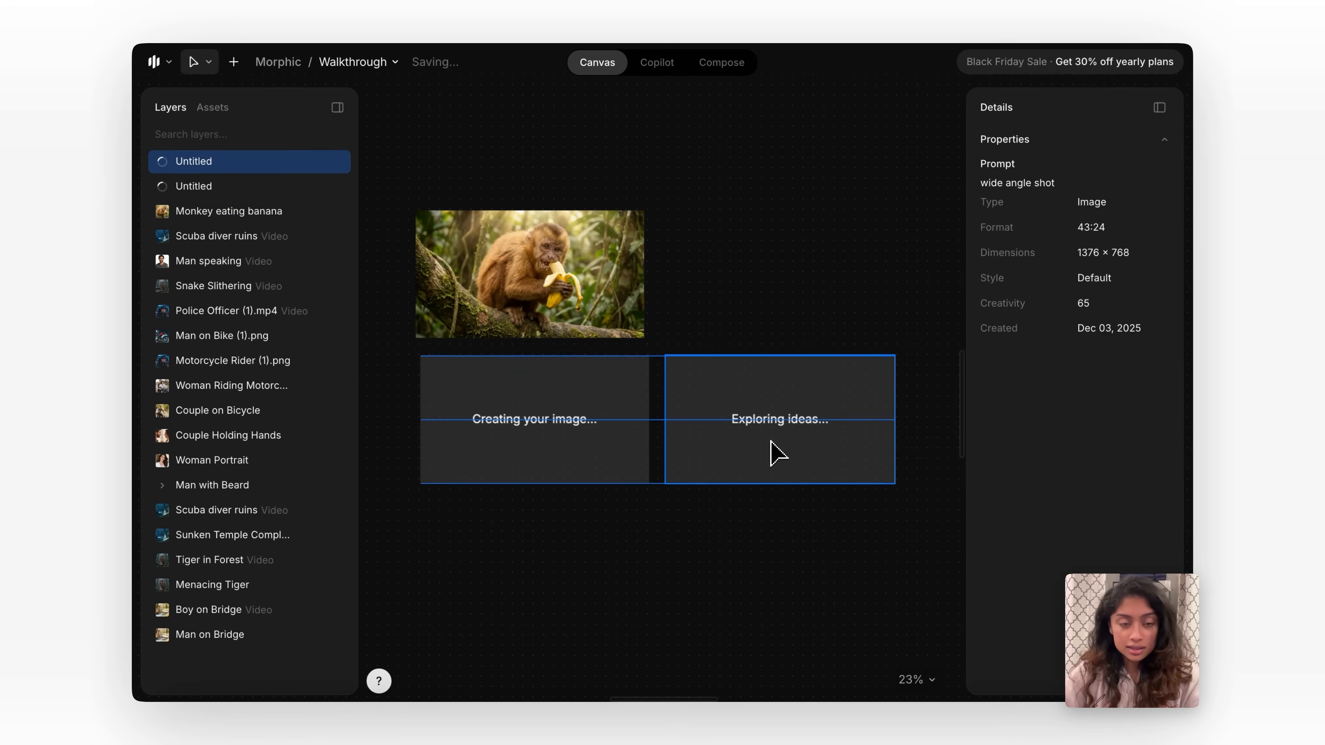
Generate a variation of the original image with the prompt "the monkey wears sunglasses" and place it beside the wide-angle image.
left_click(484, 329)
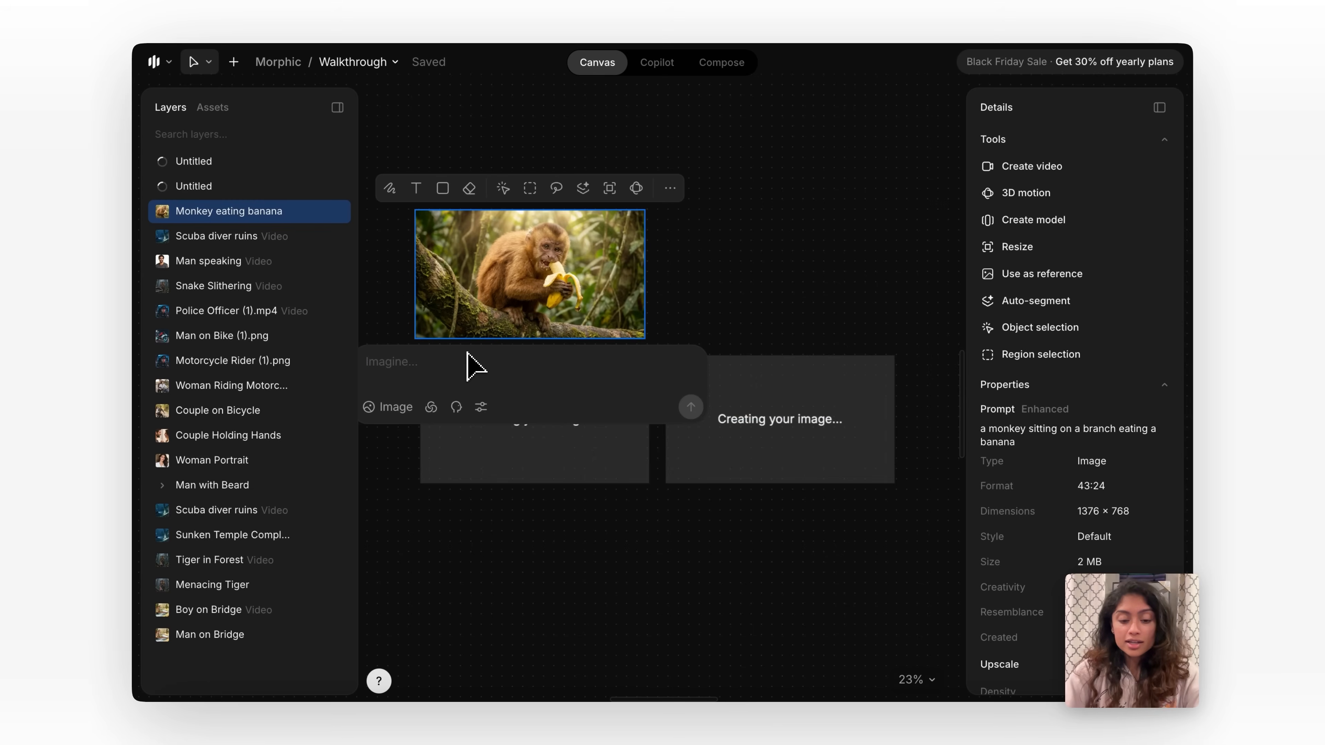
type("the monke")
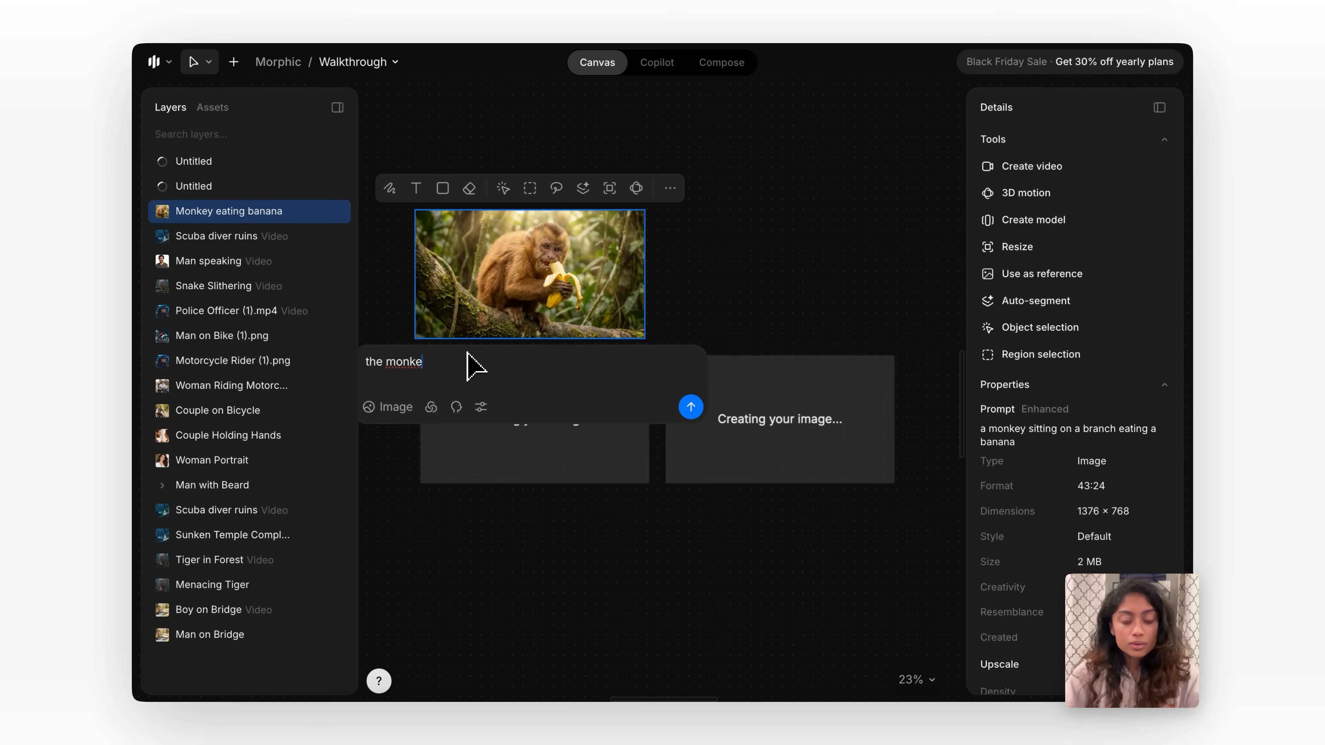
type("y wears sunglasses")
left_click(690, 407)
left_click_drag(718, 284, 963, 423)
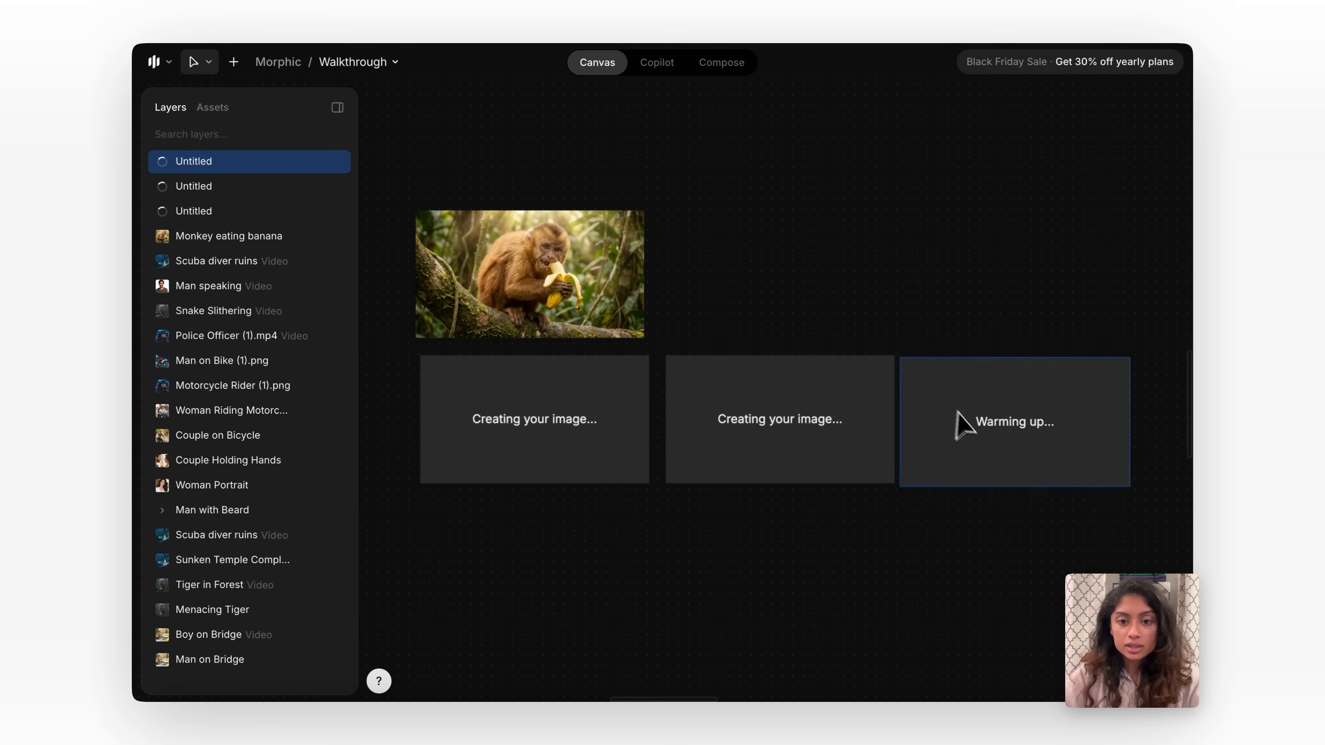
Generate a "make it night" variation of the original monkey image, place it at the end of the lower row and deselect it.
left_click(516, 293)
triple_click(449, 366)
type("make it night")
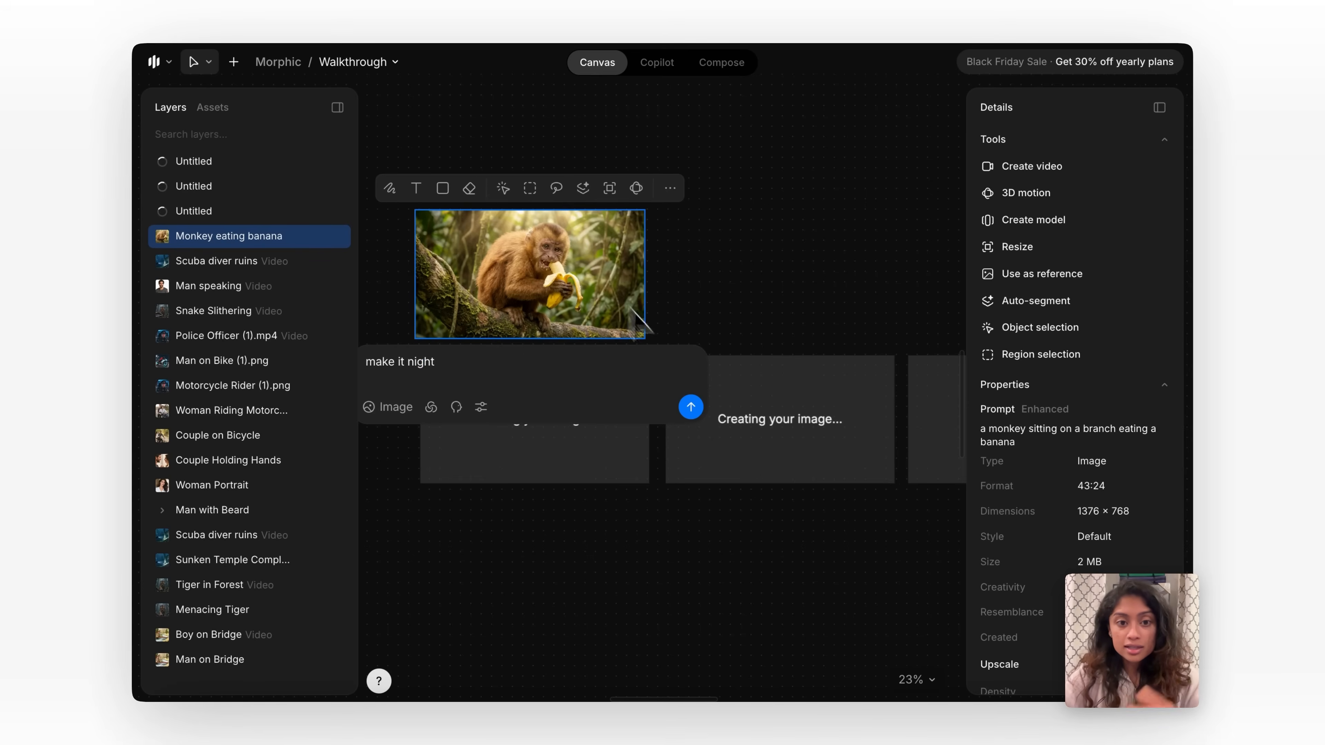
left_click(691, 407)
left_click_drag(740, 290, 793, 556)
scroll(790, 561, "down", 3)
scroll(689, 536, "right", 2)
left_click_drag(683, 504, 946, 355)
scroll(847, 513, "right", 2)
left_click(784, 516)
scroll(787, 515, "down", 2)
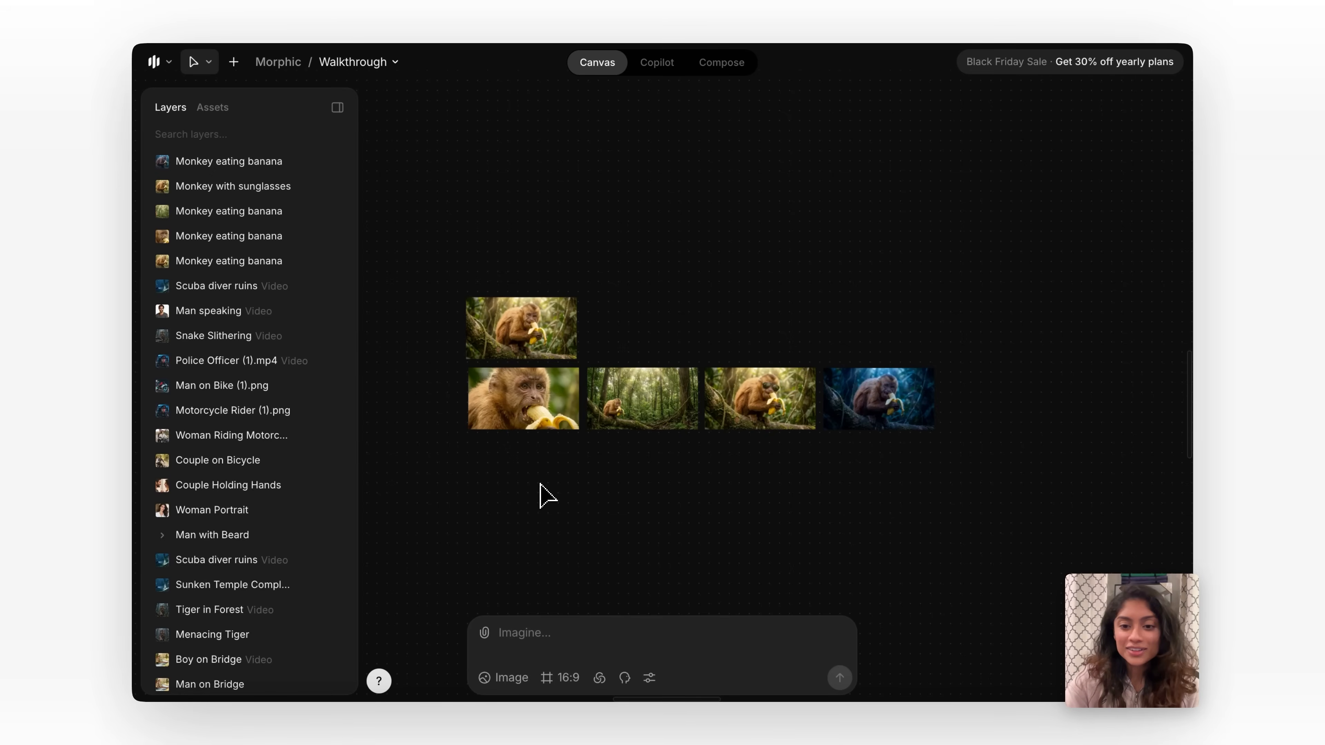
Examine the close-up, wide-angle, sunglasses and night variations up close against the original monkey image.
scroll(498, 410, "up", 3)
scroll(498, 410, "left", 1)
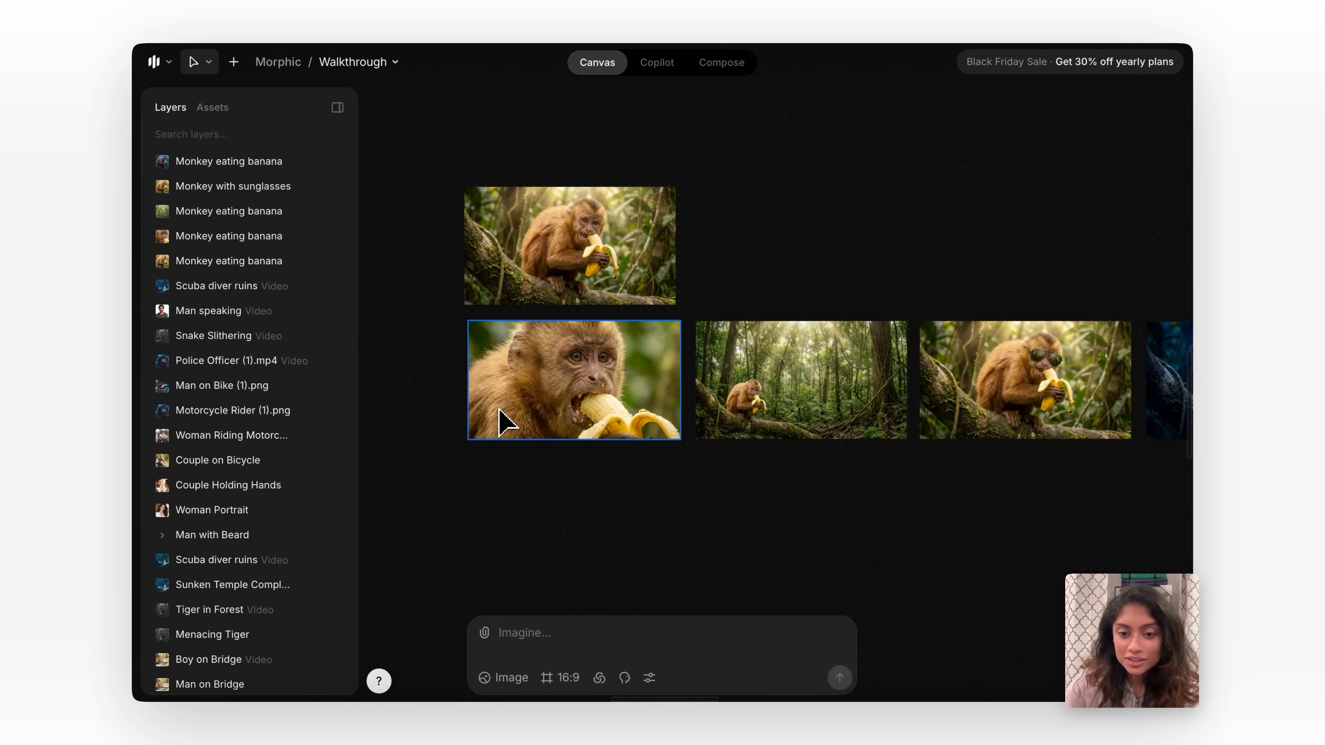
scroll(574, 384, "up", 1)
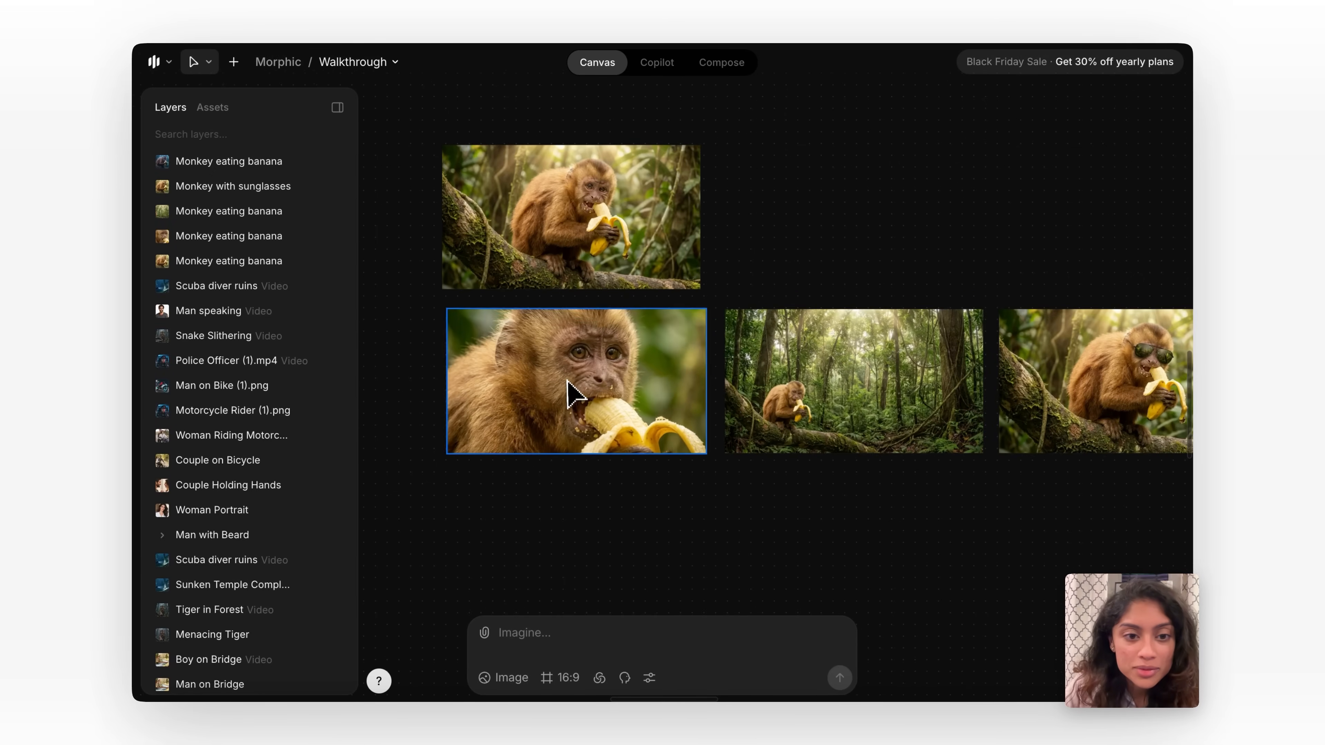
scroll(584, 397, "up", 3)
scroll(594, 412, "down", 1)
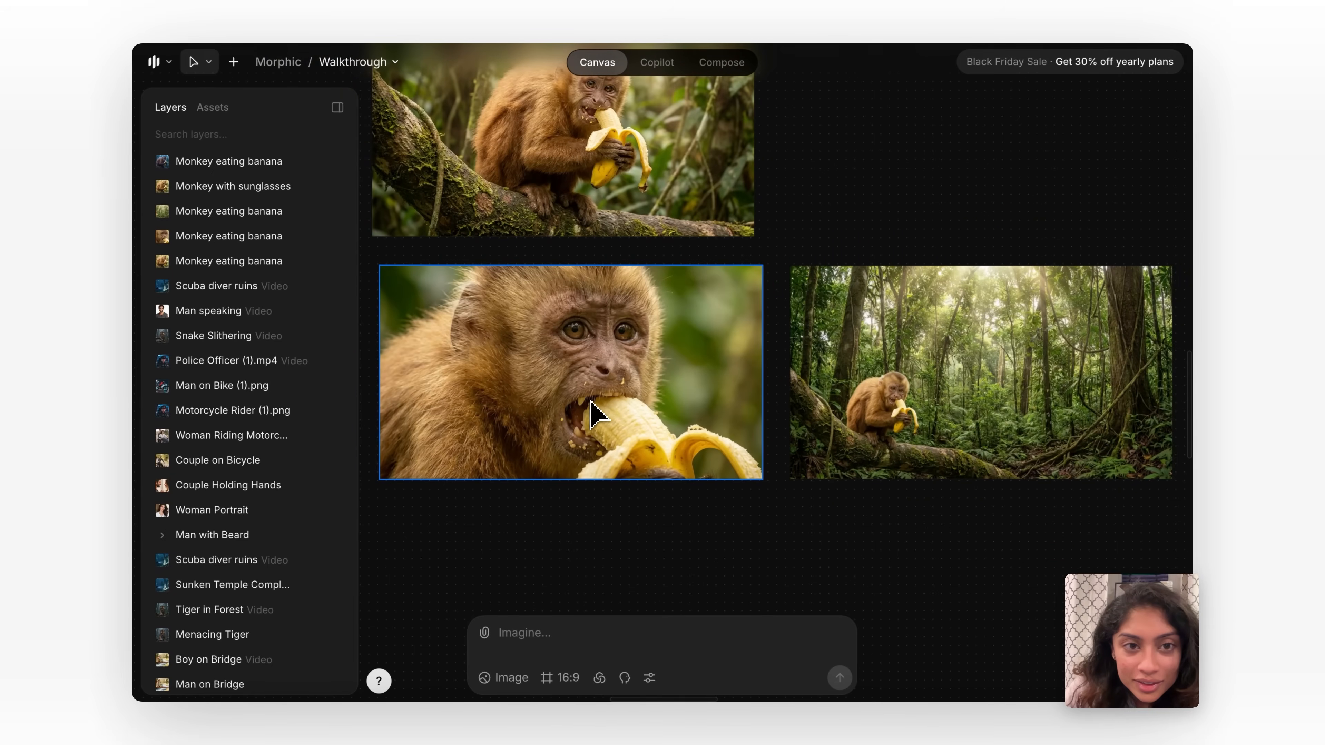
scroll(745, 407, "right", 10)
scroll(683, 321, "right", 1)
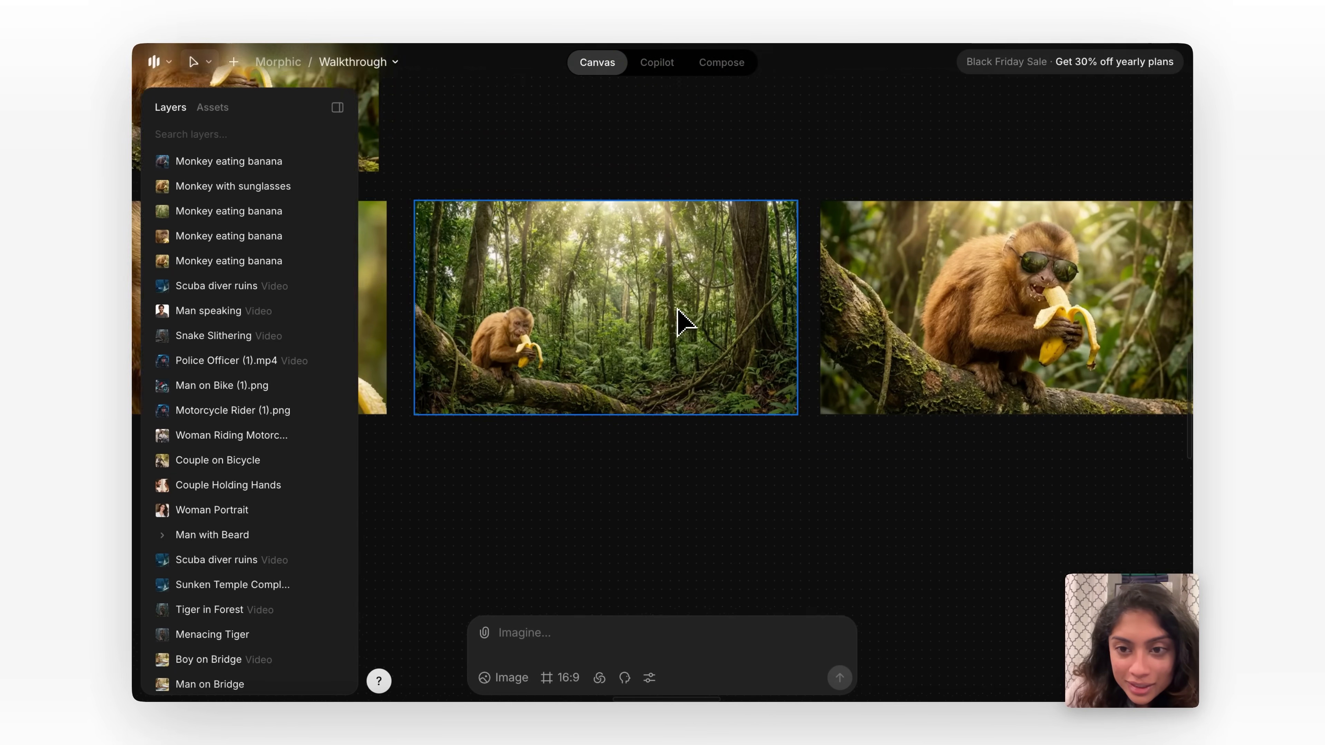
scroll(679, 308, "right", 4)
scroll(965, 285, "right", 3)
scroll(965, 284, "down", 1)
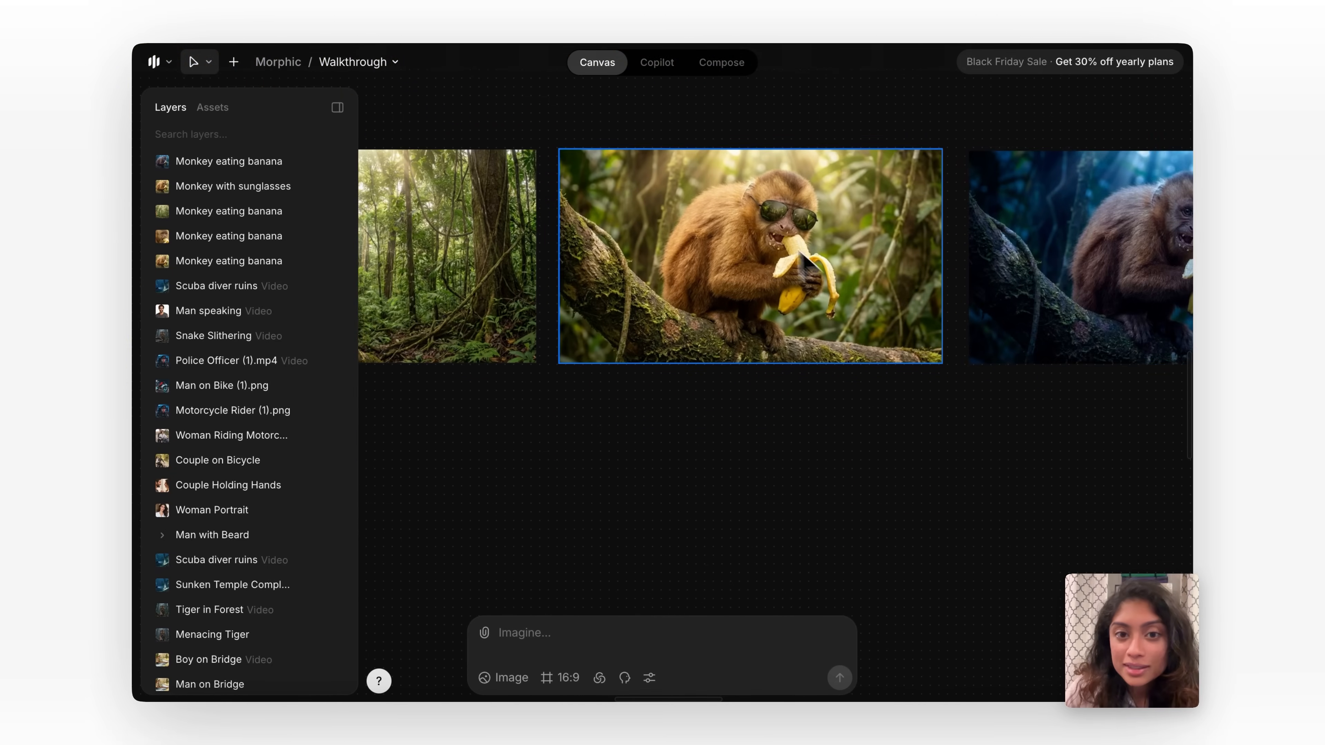
scroll(804, 252, "right", 6)
scroll(804, 251, "down", 1)
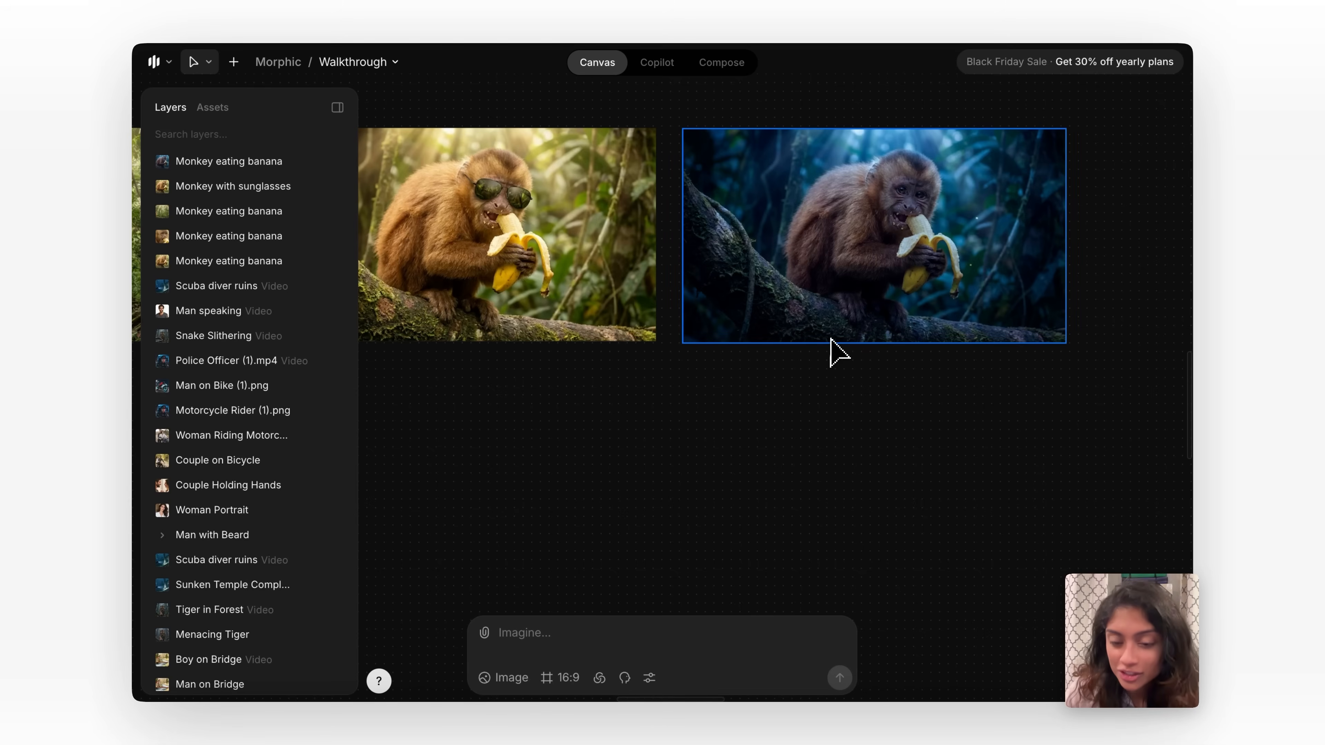
scroll(831, 339, "down", 5)
scroll(830, 339, "left", 3)
scroll(830, 339, "up", 1)
scroll(590, 282, "up", 3)
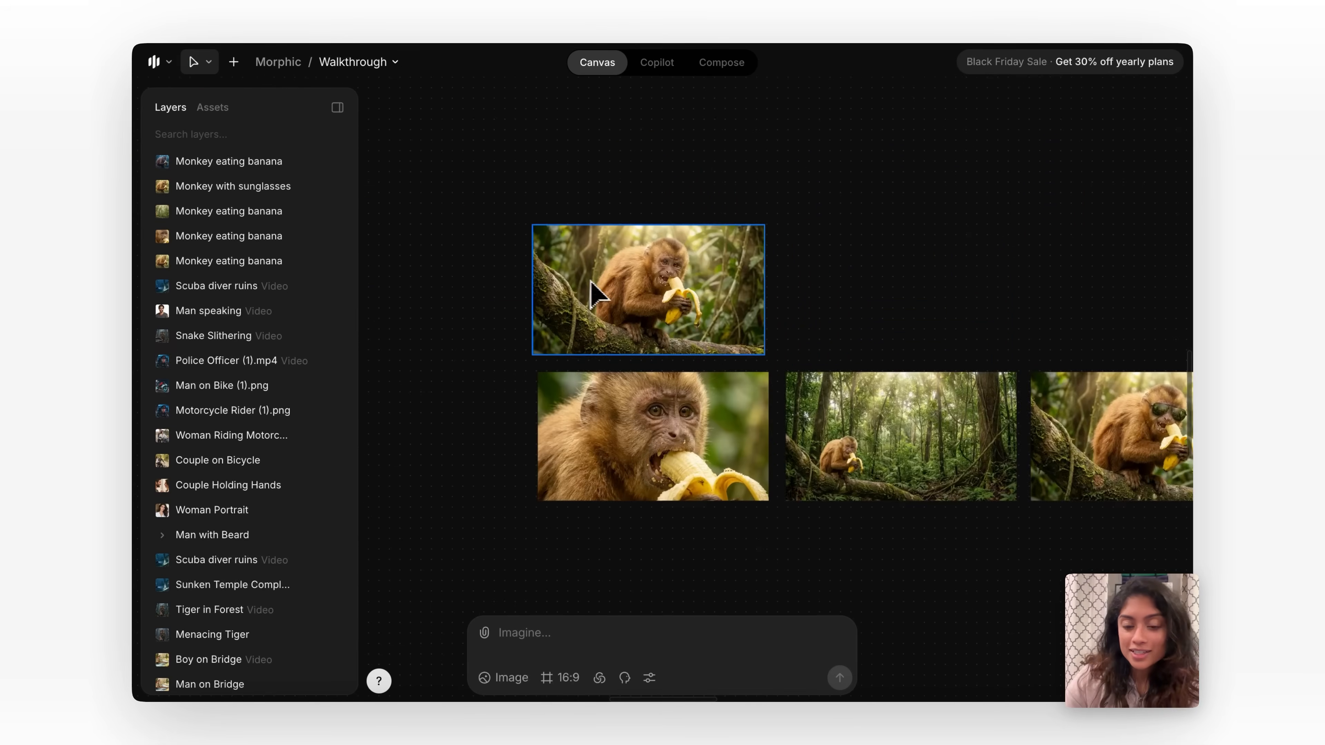
Use Object selection in Smart select mode to pick the tree branch in the original monkey image and separate it as a layer.
left_click(594, 292)
triple_click(568, 395)
key("BackSpace")
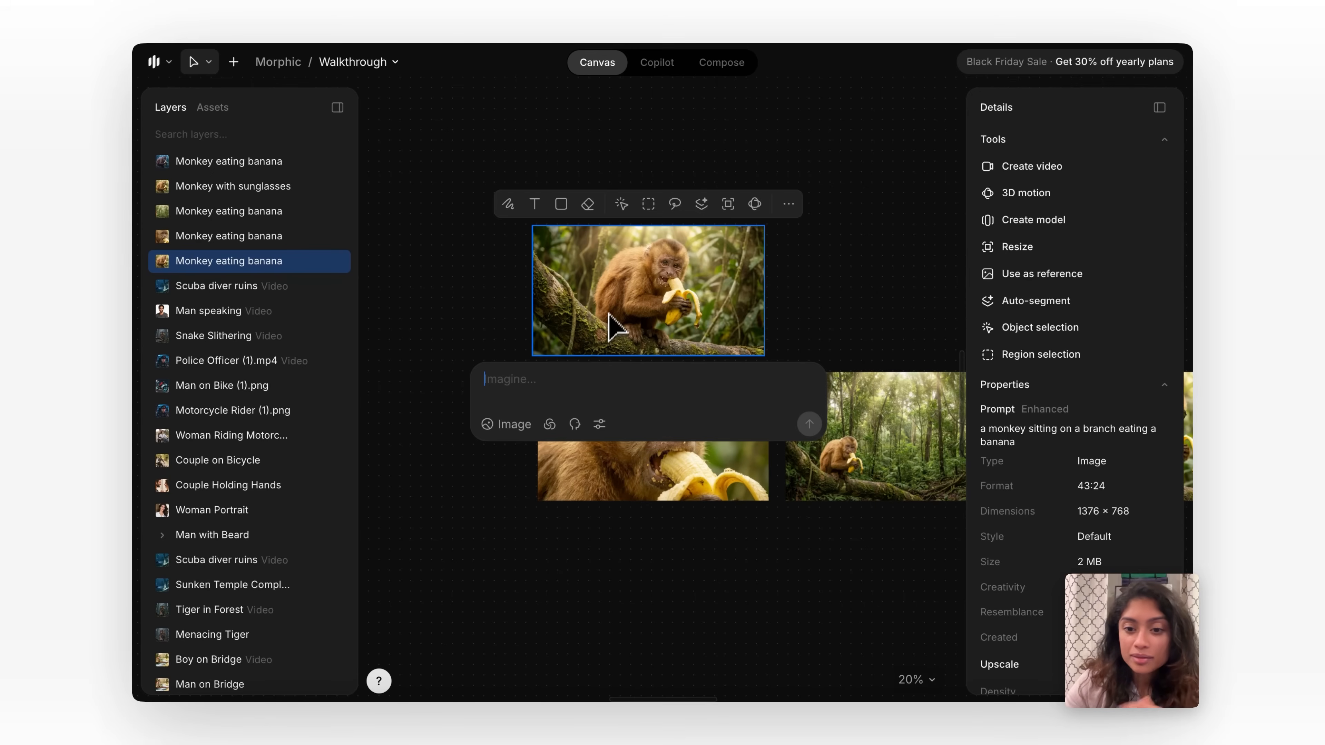
scroll(616, 320, "up", 3)
scroll(708, 300, "up", 2)
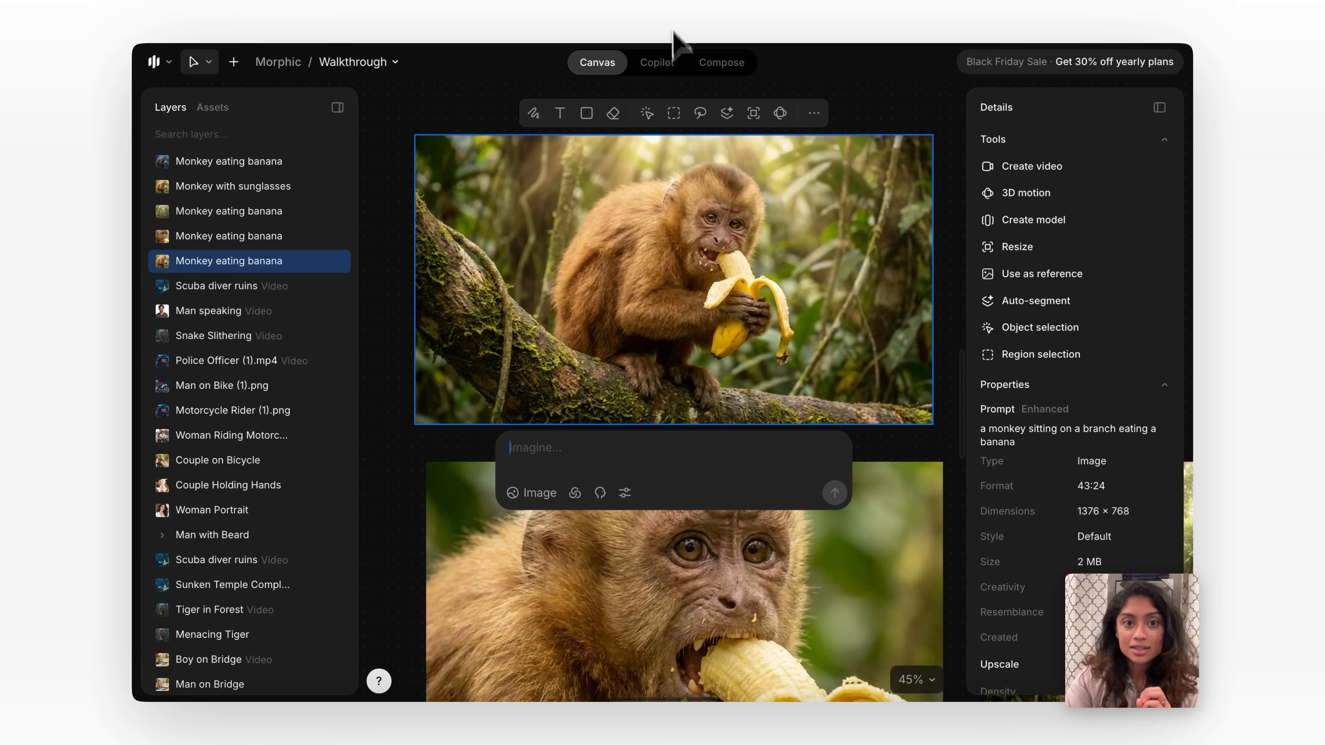
left_click(646, 113)
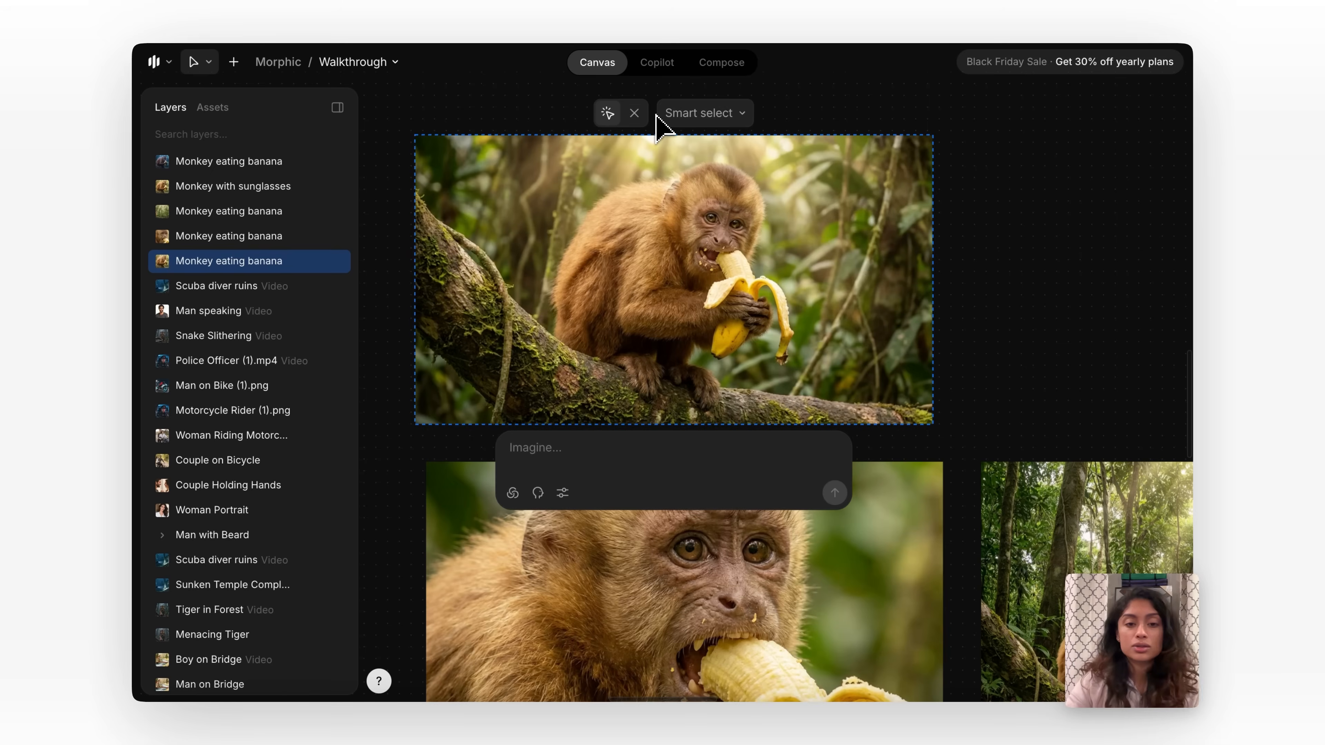
left_click(759, 316)
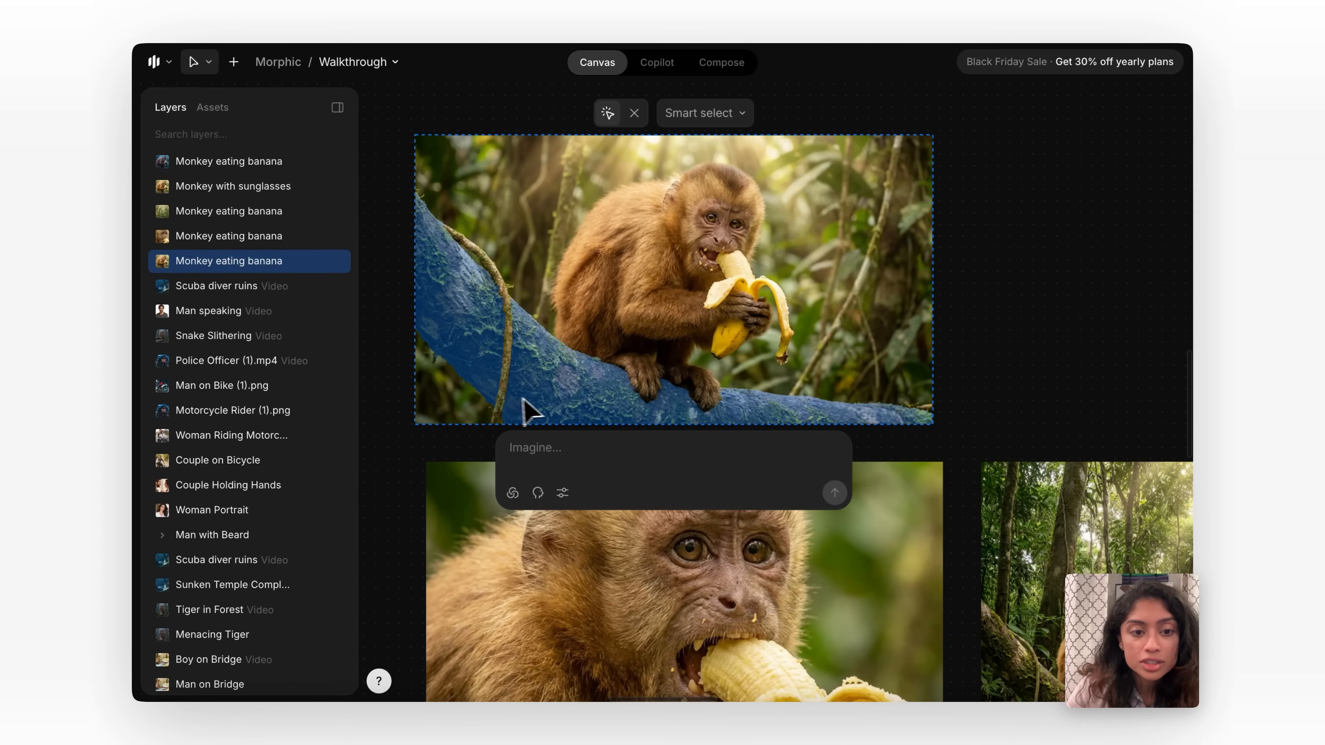
left_click(545, 413)
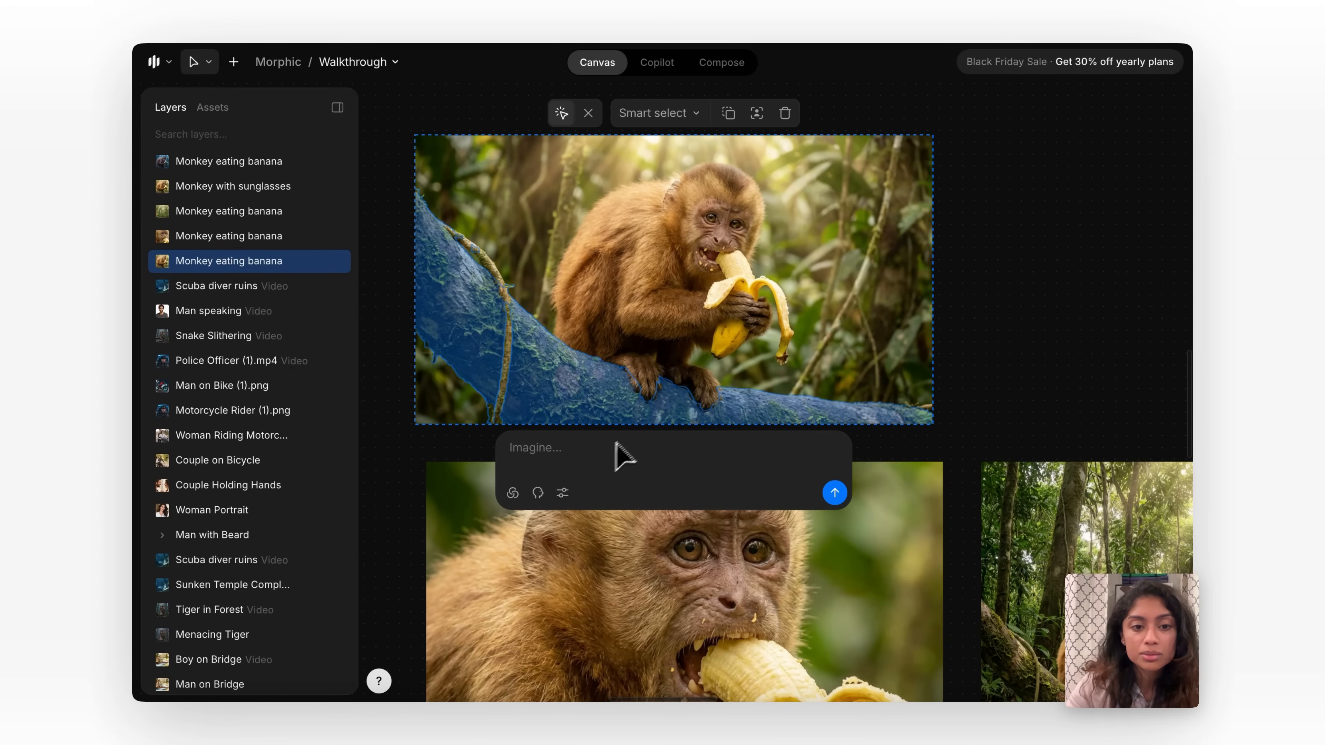
left_click(732, 117)
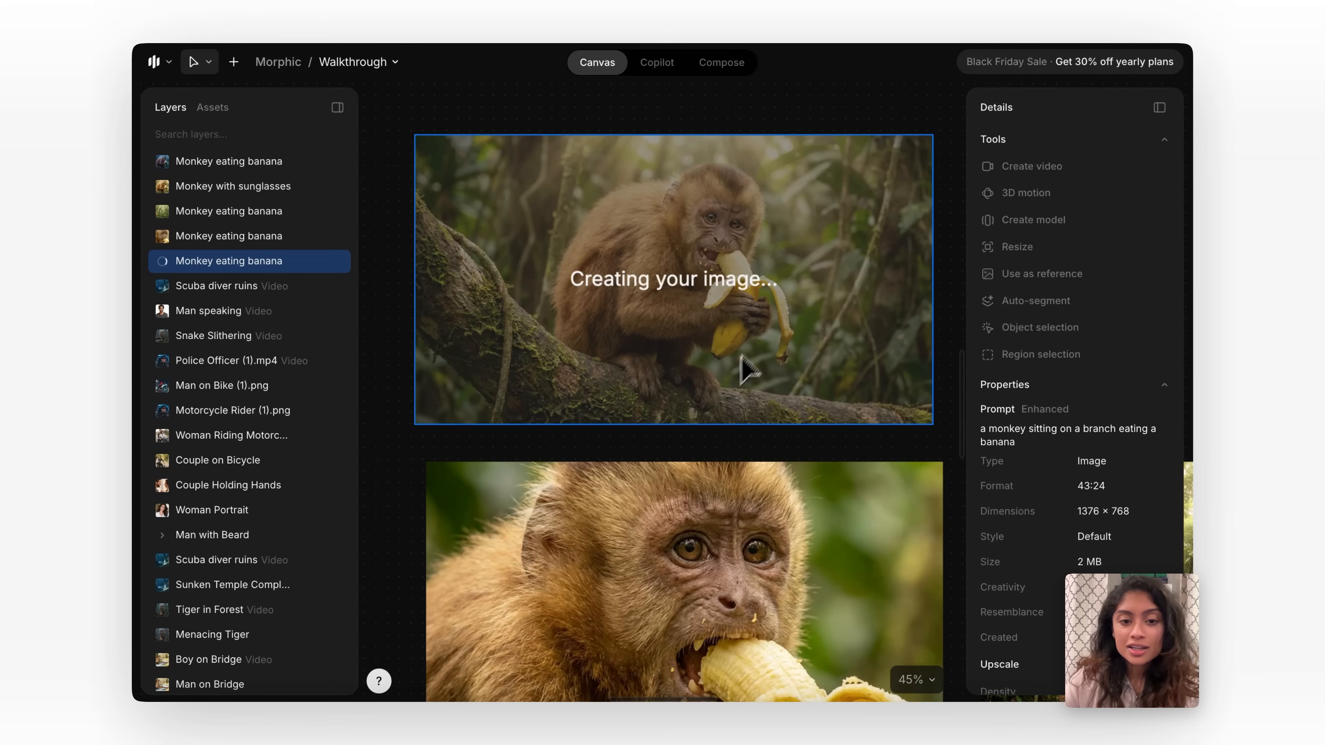
Region-select a small square of background beside the monkey's face in the close-up image and generate "mosquito" in it.
scroll(682, 441, "down", 3)
left_click(680, 552)
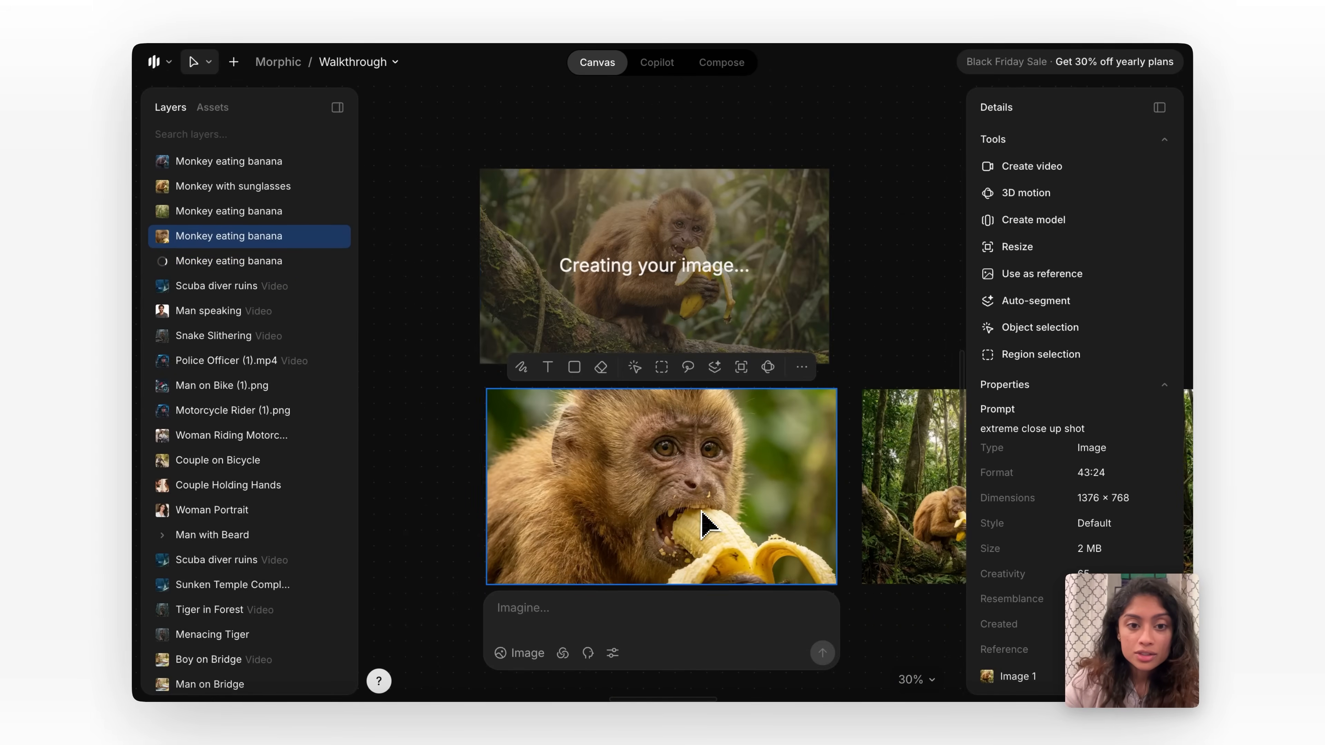
scroll(702, 495, "up", 3)
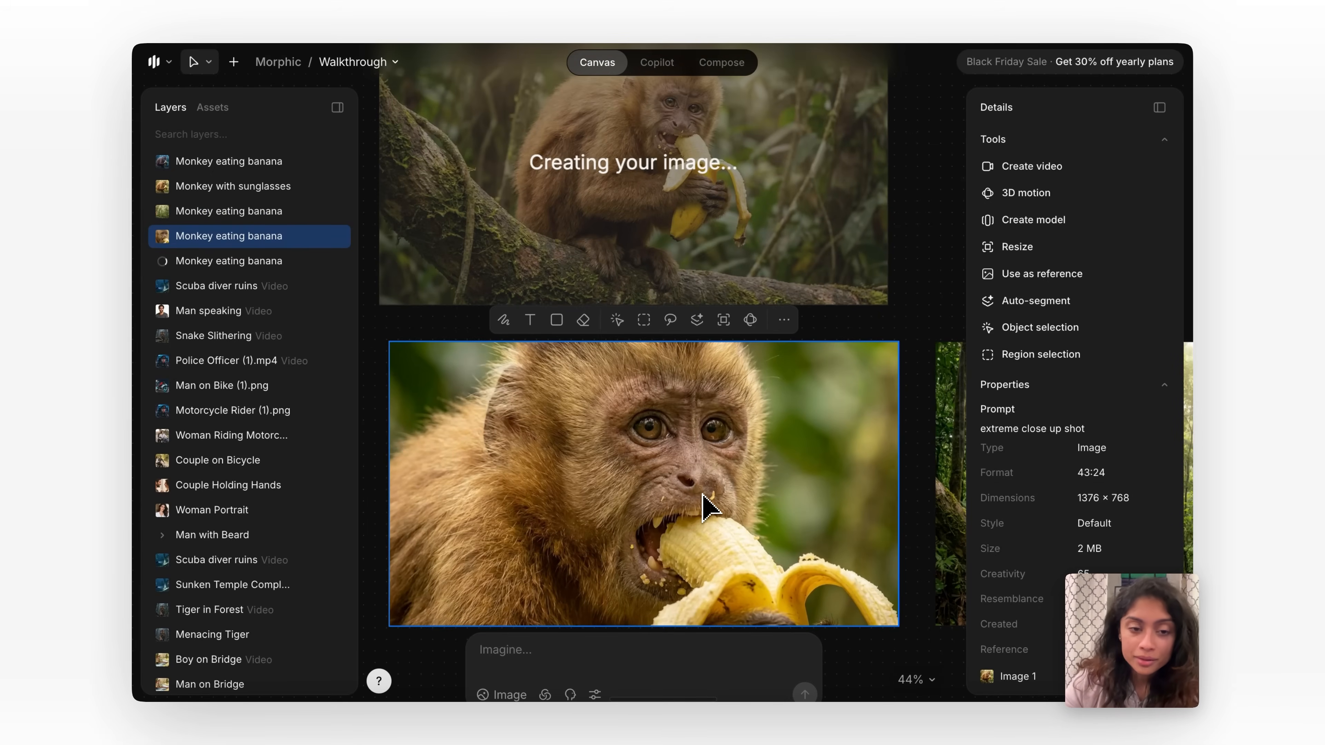
left_click(644, 325)
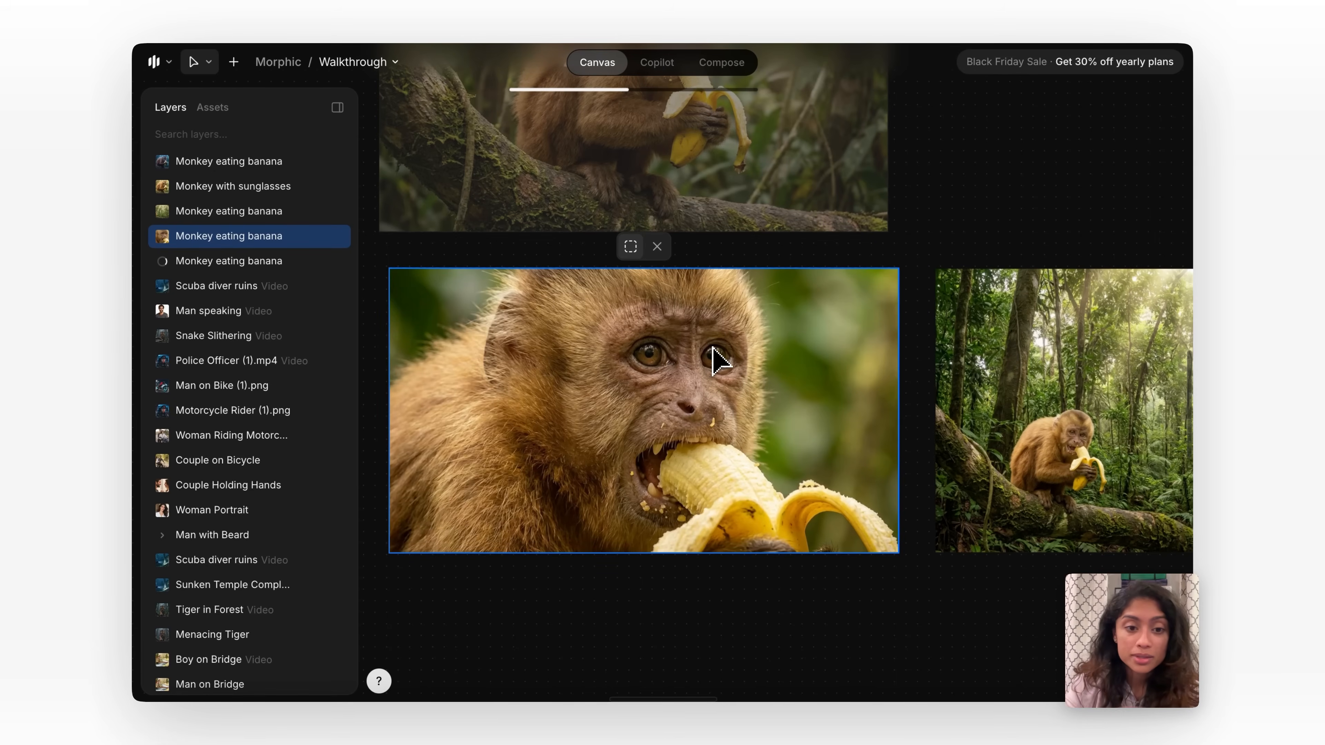
left_click_drag(801, 306, 882, 372)
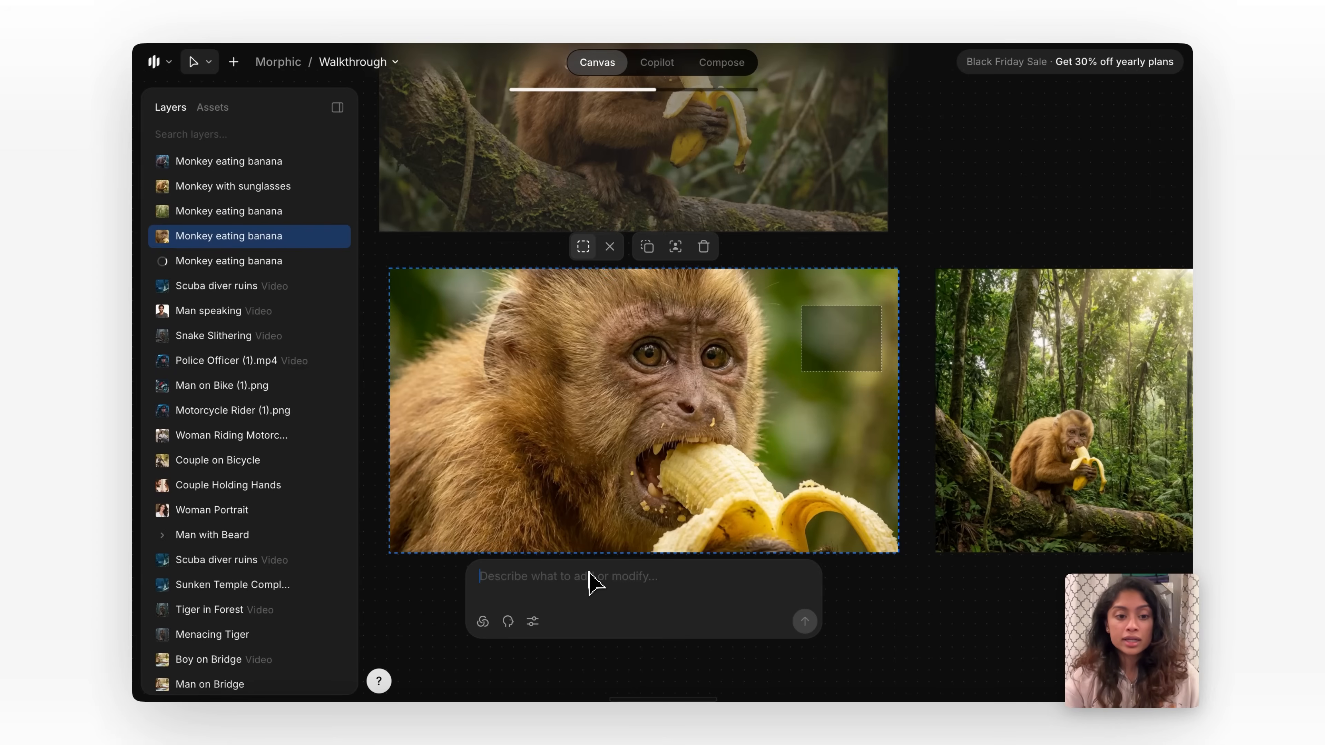
type("mosquito")
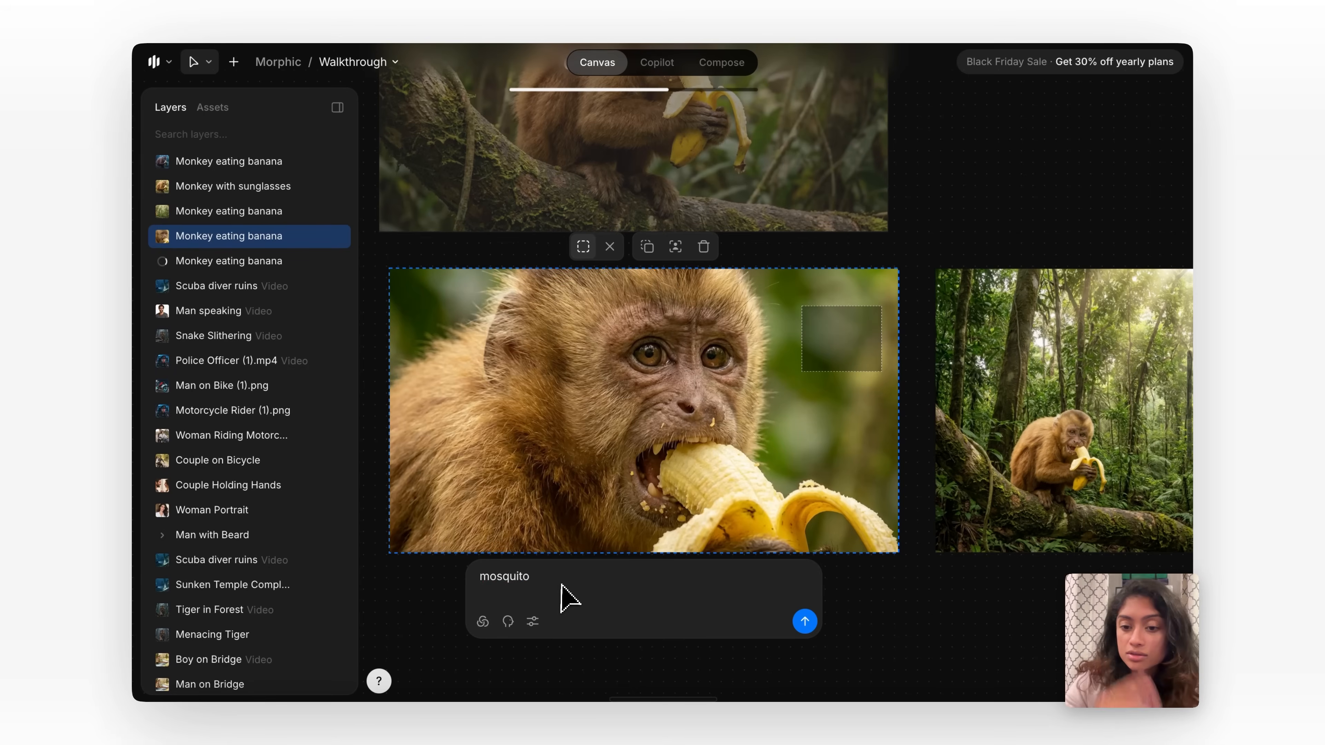
left_click(805, 621)
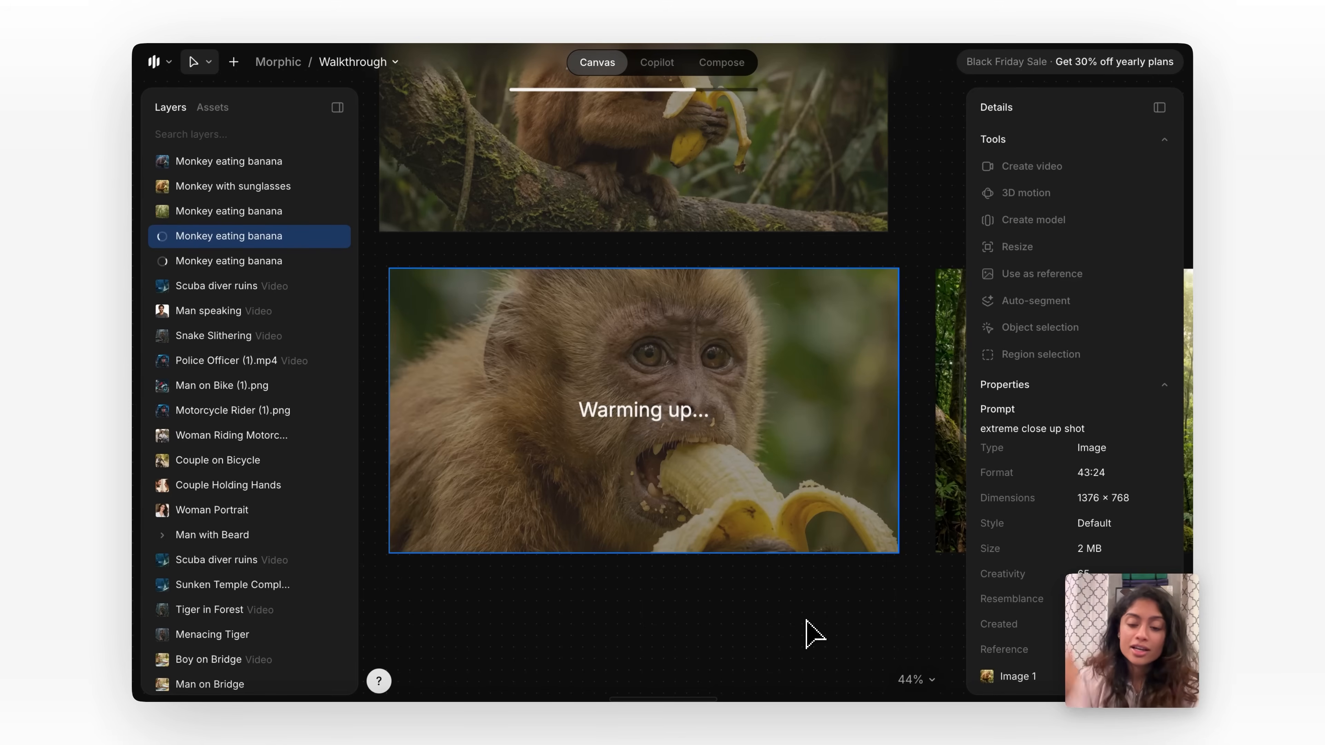
scroll(811, 637, "down", 1)
scroll(801, 640, "up", 2)
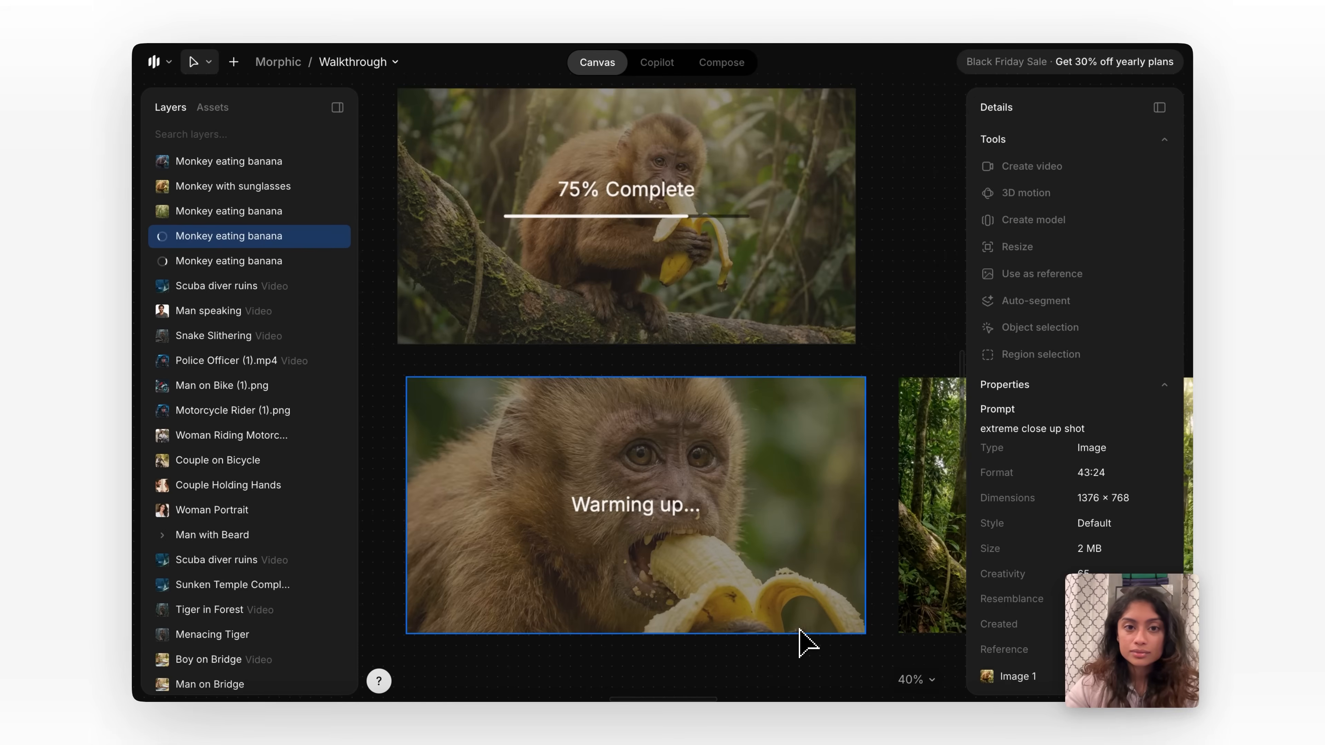
scroll(801, 639, "down", 1)
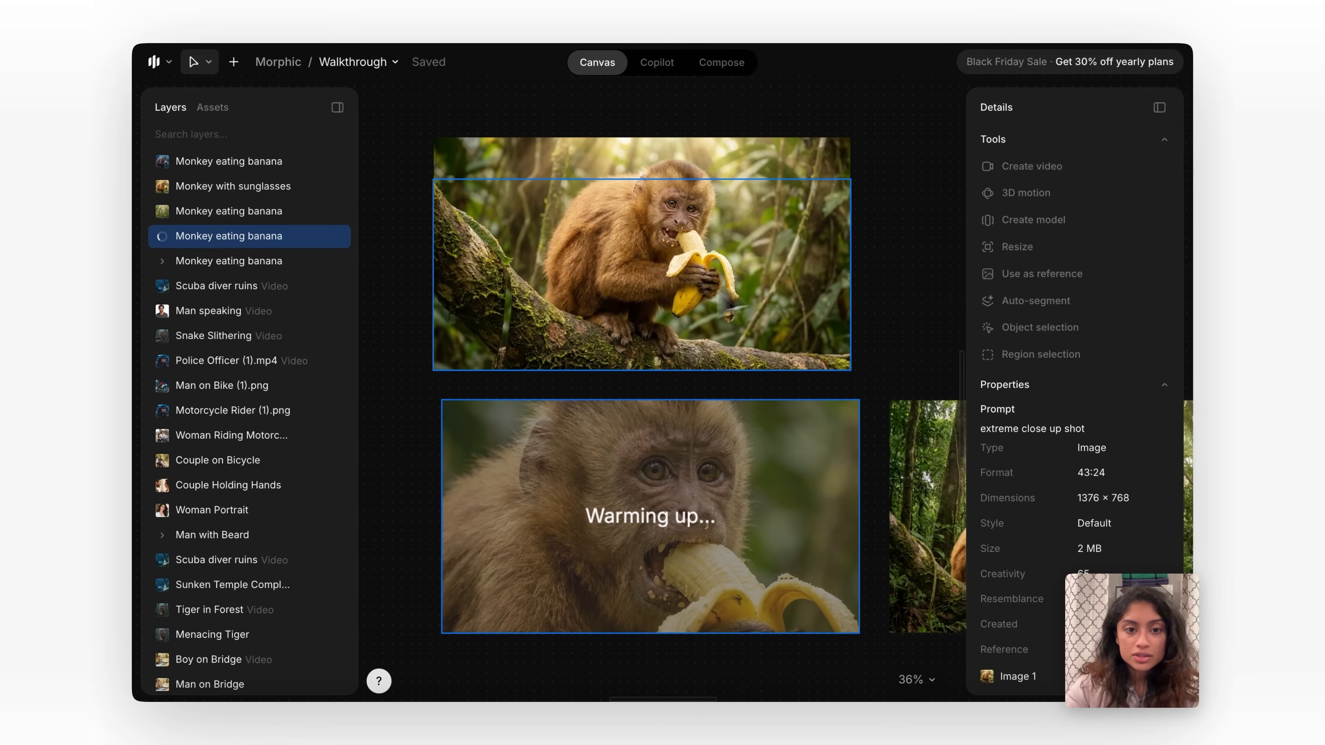
Try shifting the separated tree branch layer within the original monkey image and deselect it.
left_click(550, 360)
left_click_drag(571, 305, 612, 319)
scroll(704, 261, "down", 5)
left_click(872, 295)
Select the original monkey image and toggle its Mossy Tree Branch layer's visibility off and back on.
left_click(595, 216)
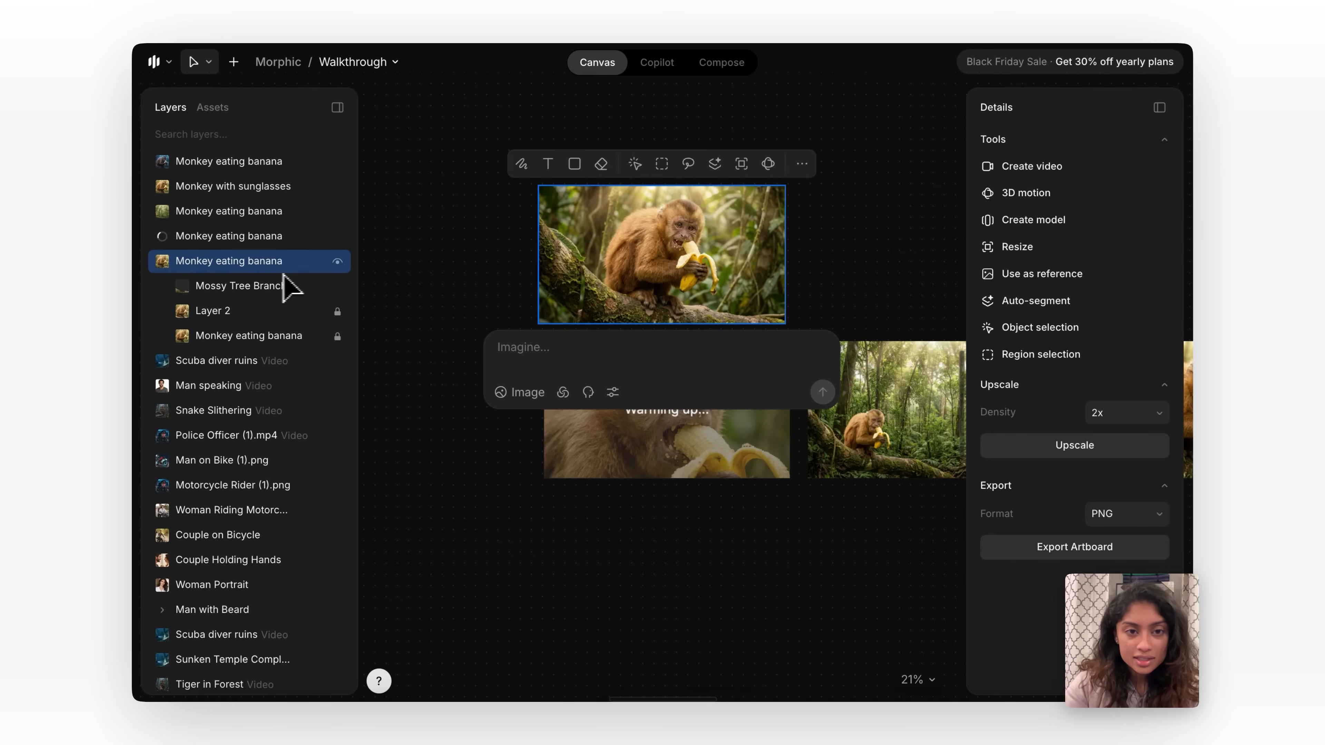
mouse_move(264, 288)
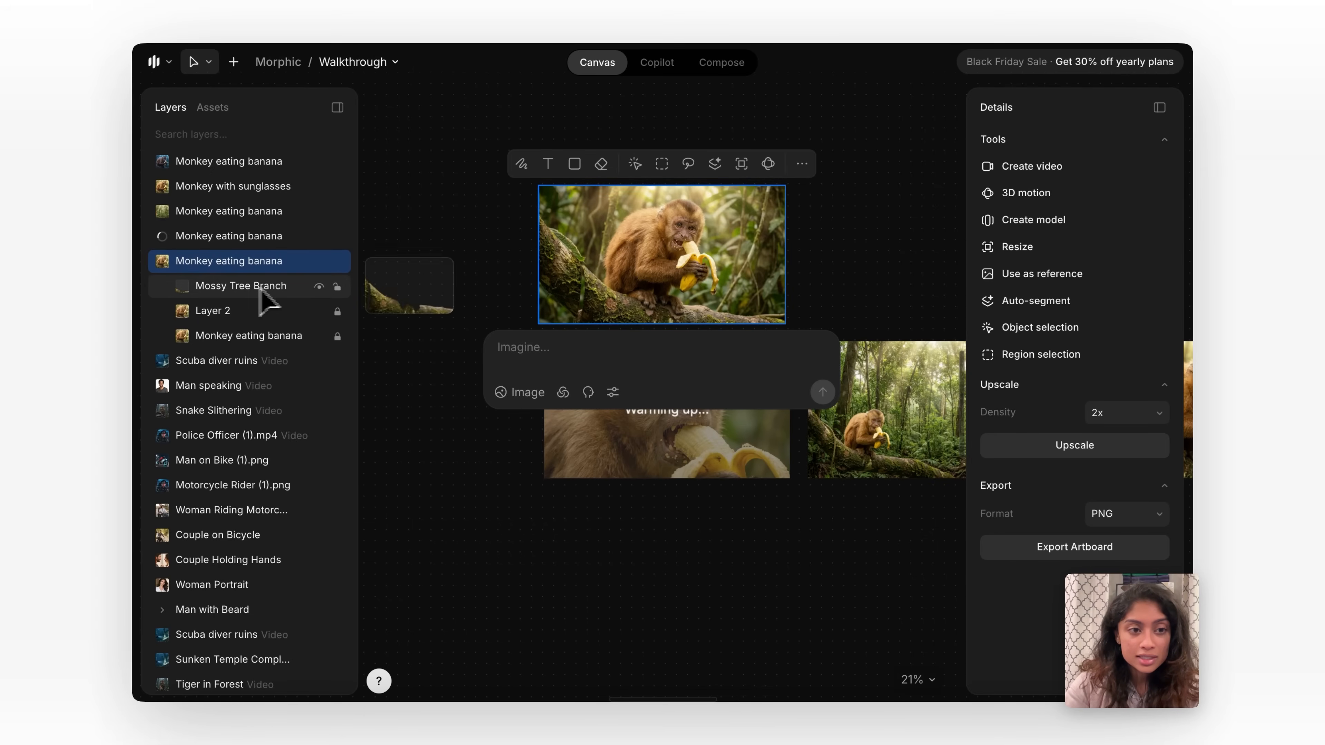
left_click(320, 288)
left_click(318, 287)
left_click(318, 287)
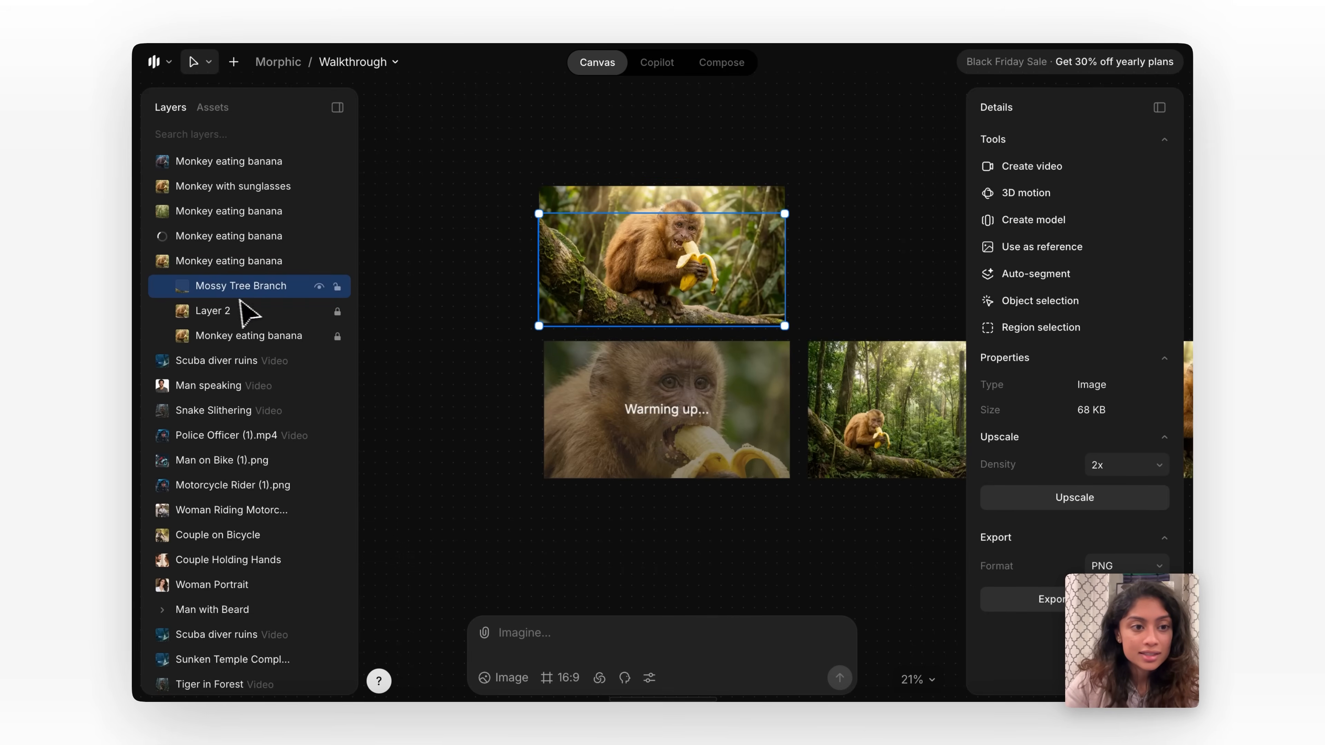
Check the export options for the original monkey image and for its Mossy Tree Branch layer.
right_click(219, 263)
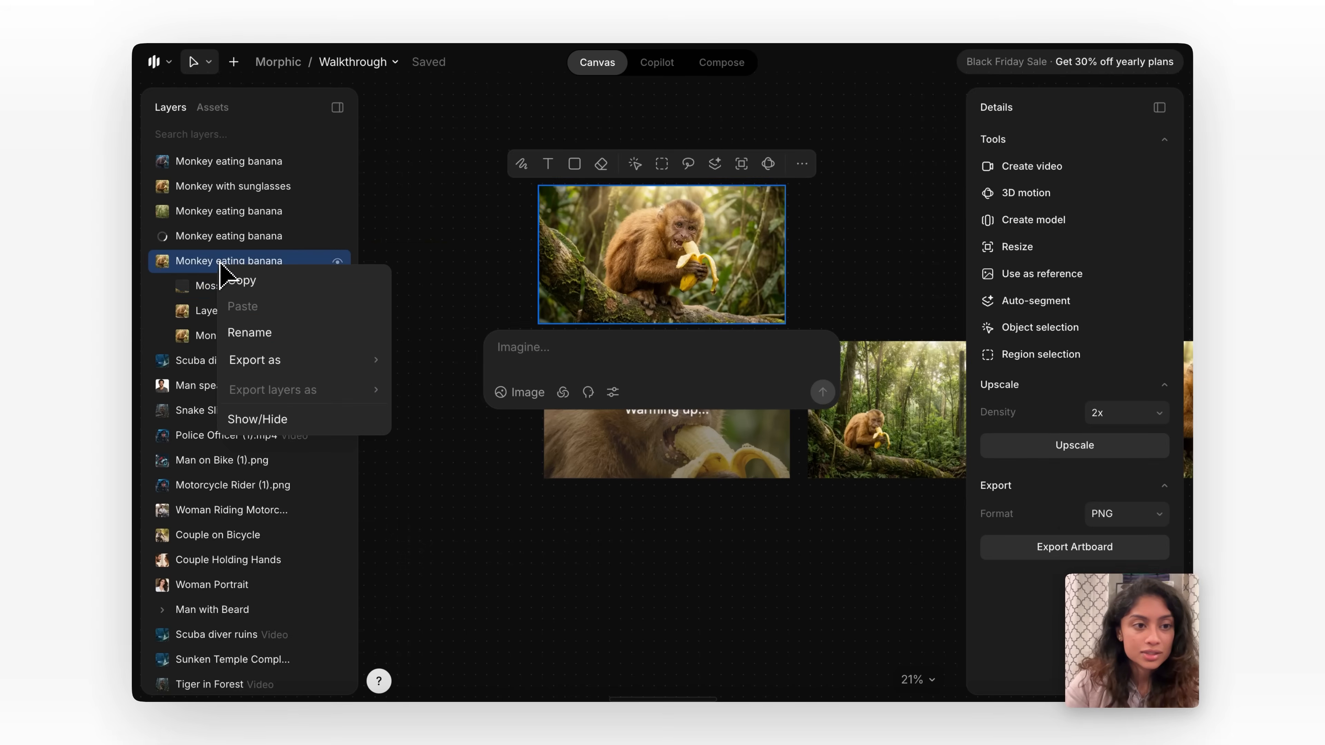
mouse_move(279, 364)
left_click(219, 286)
right_click(210, 294)
mouse_move(271, 399)
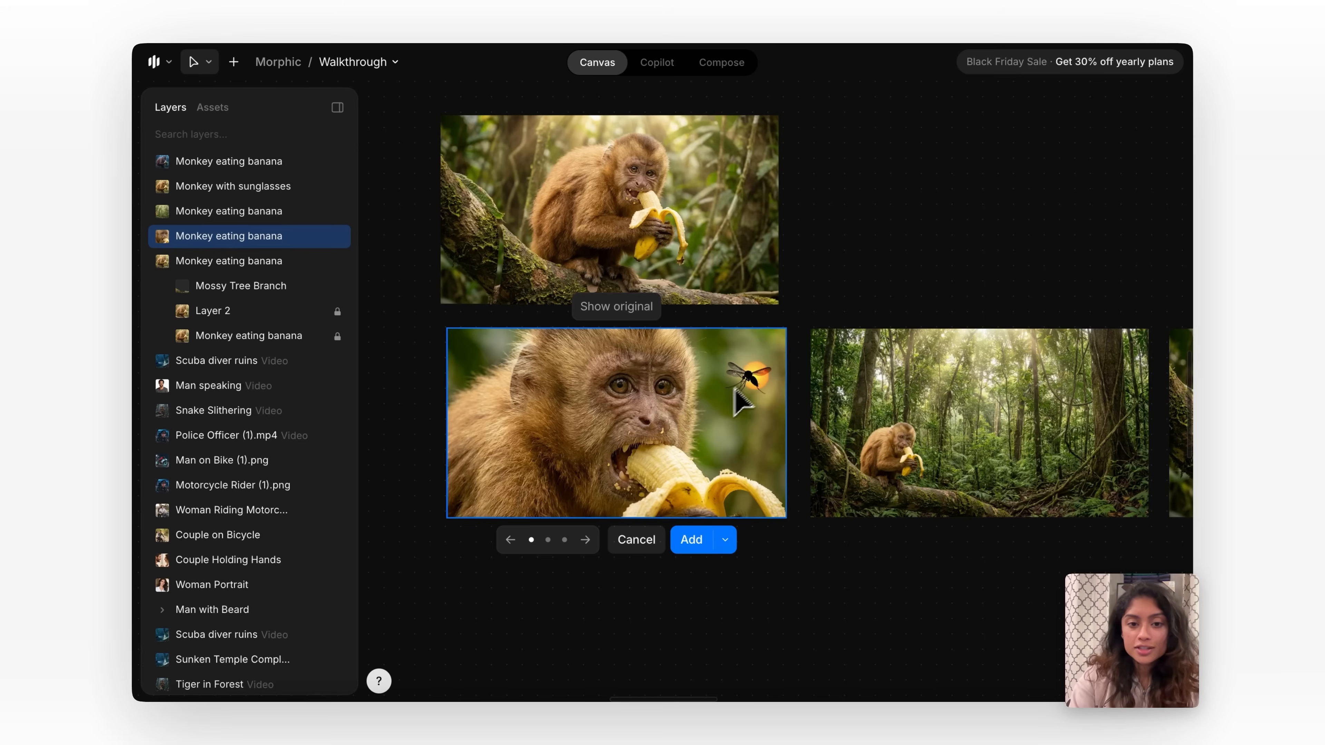
Add the first mosquito result to the close-up monkey image as a layer and deselect it.
left_click(693, 542)
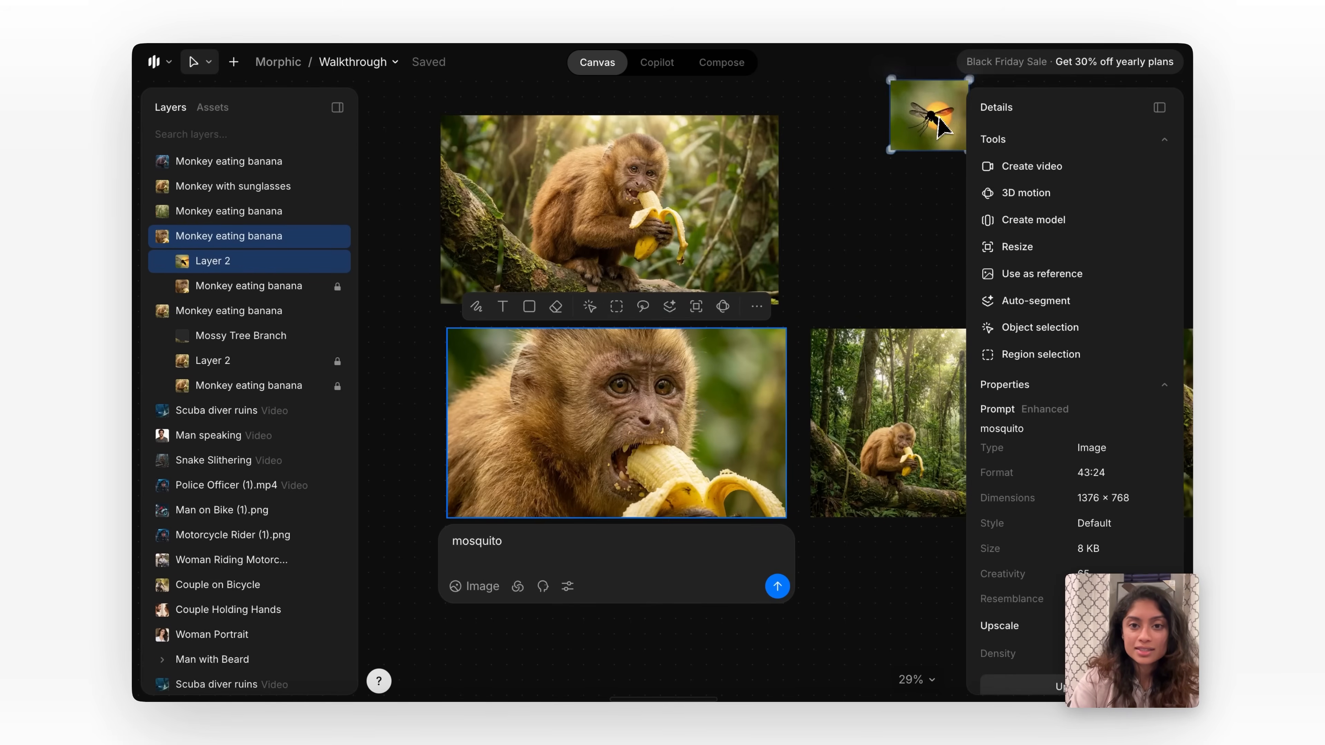
left_click(824, 418)
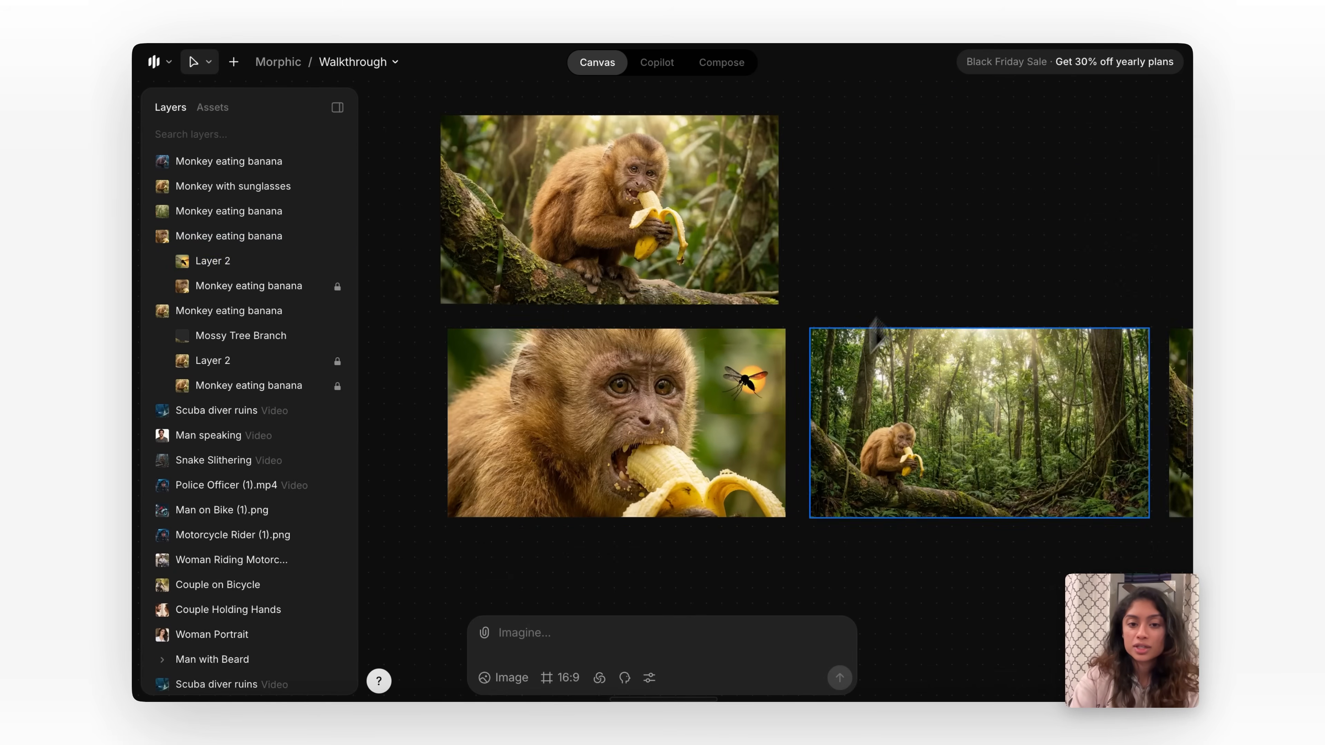
scroll(822, 420, "down", 5)
scroll(819, 422, "down", 3)
left_click(613, 299)
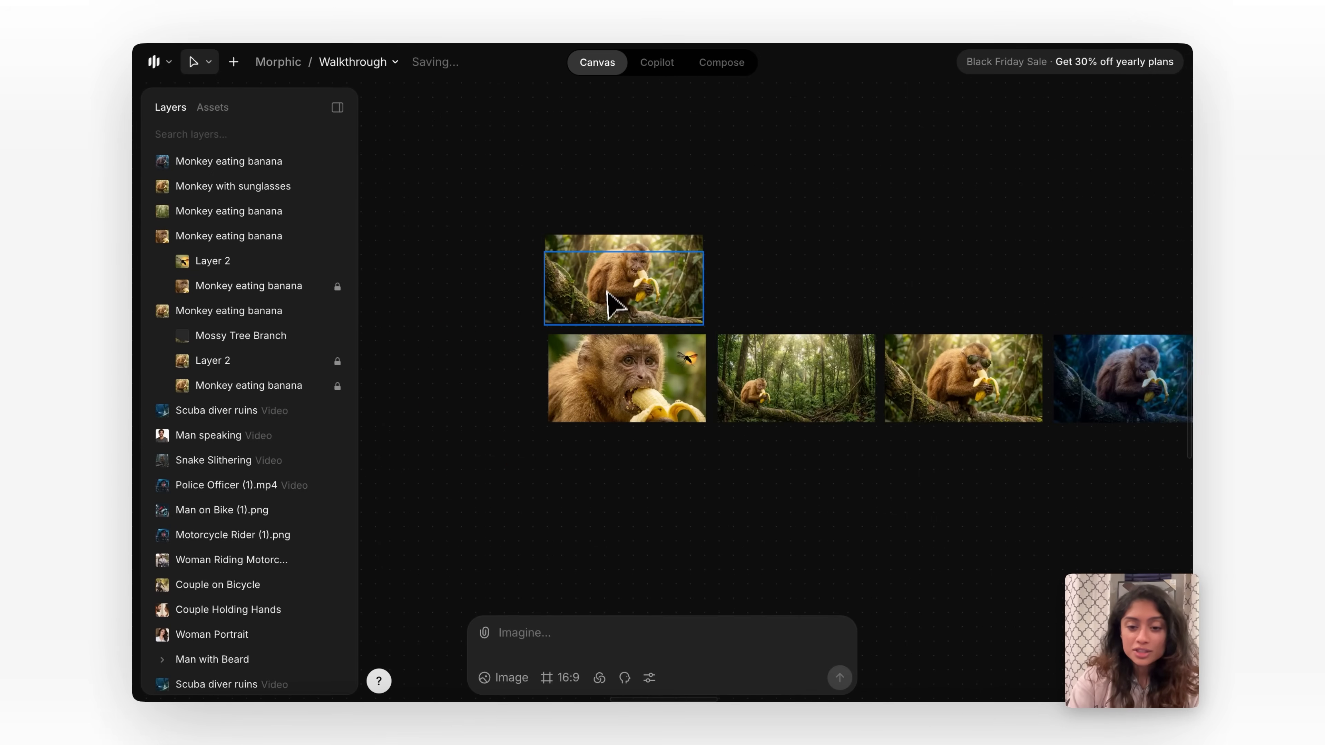
scroll(683, 300, "up", 3)
left_click(520, 225)
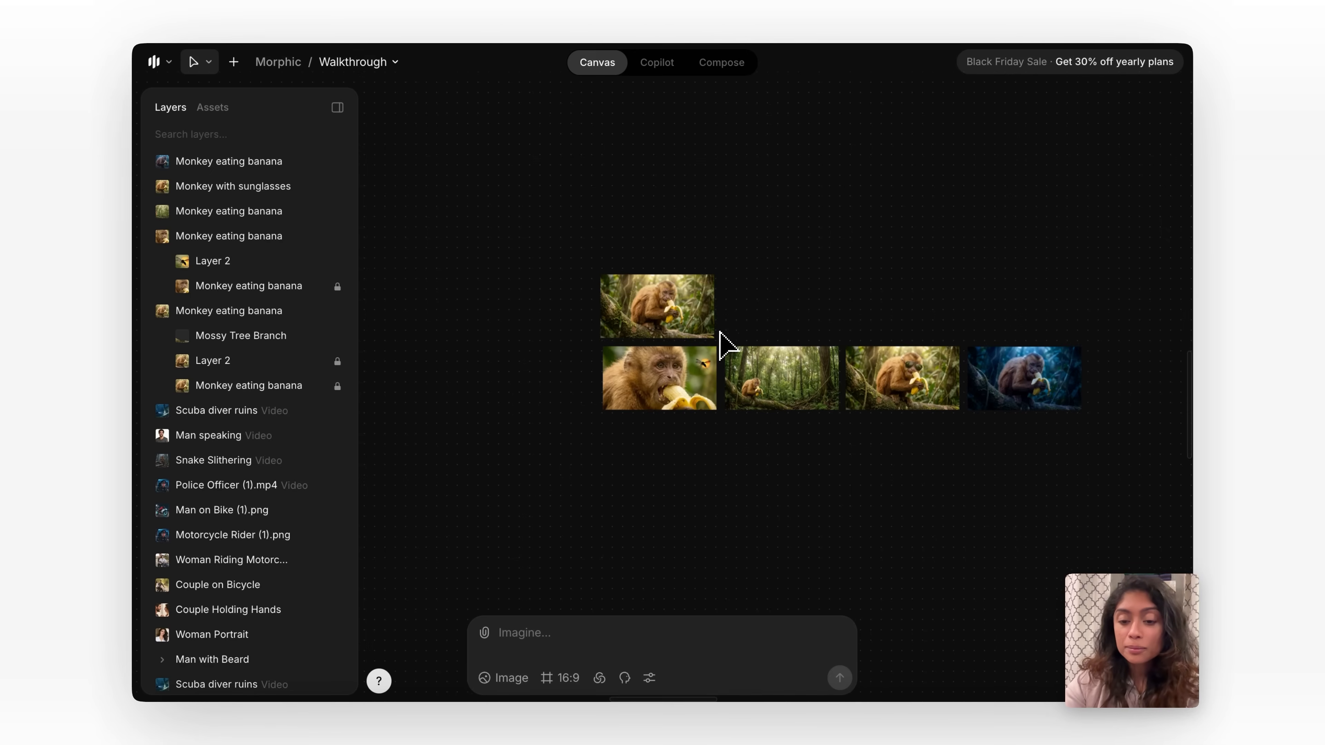
Generate a 16:9 image from the prompt "a woman with dark red hair" and place it below the row of monkey variations.
scroll(720, 334, "up", 2)
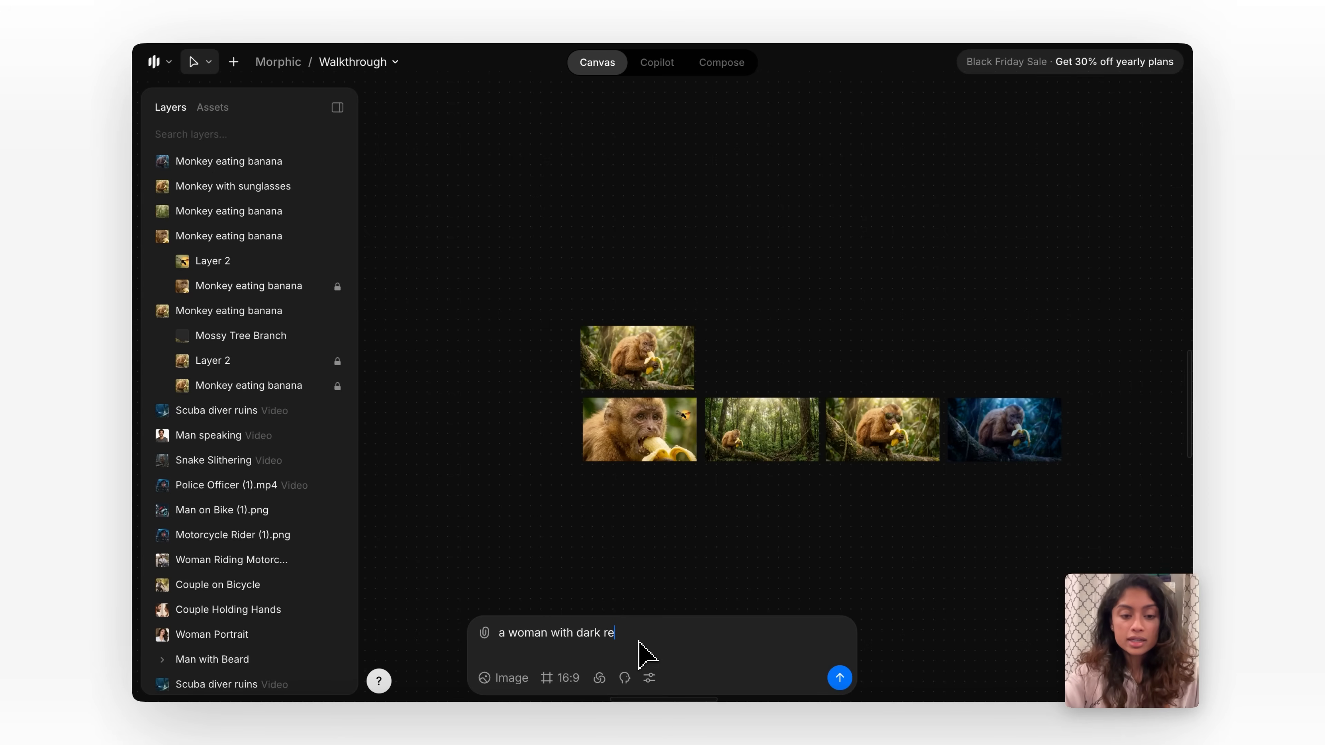
type("r")
key("Return")
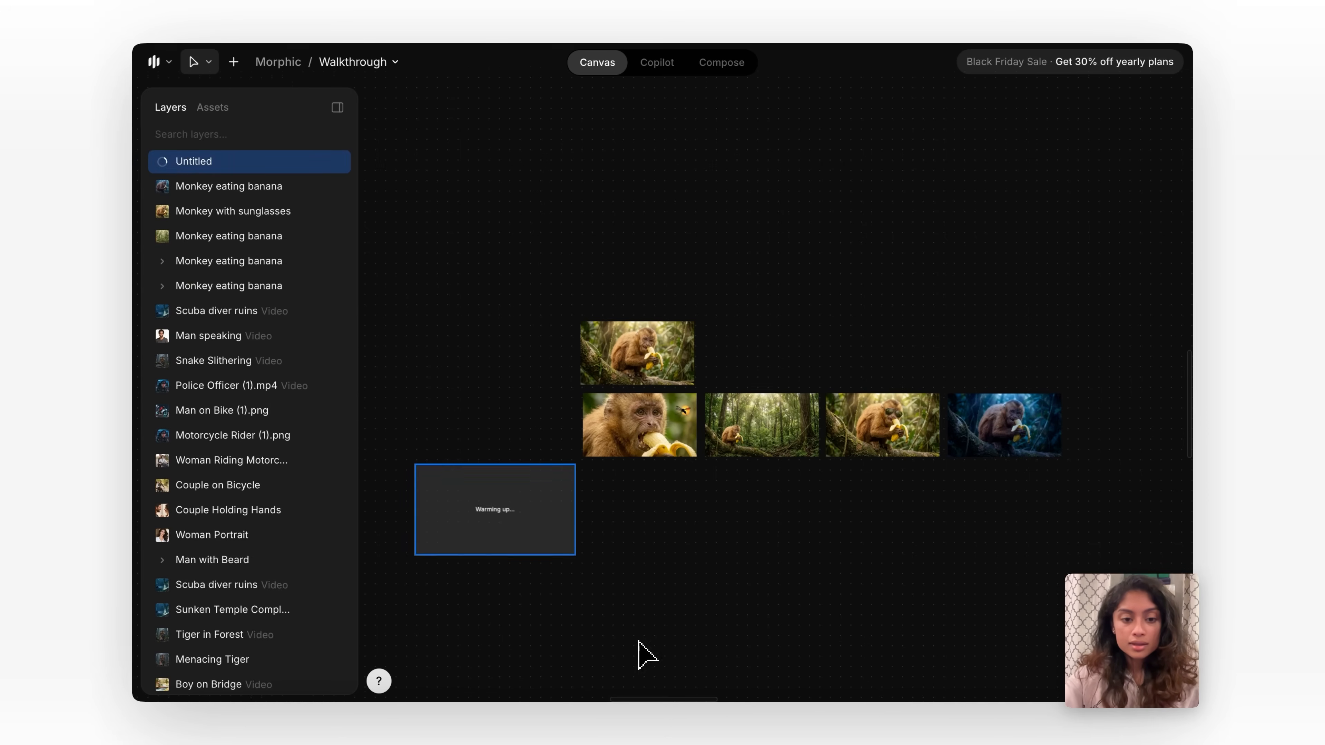
left_click_drag(521, 532, 637, 595)
scroll(563, 577, "up", 5)
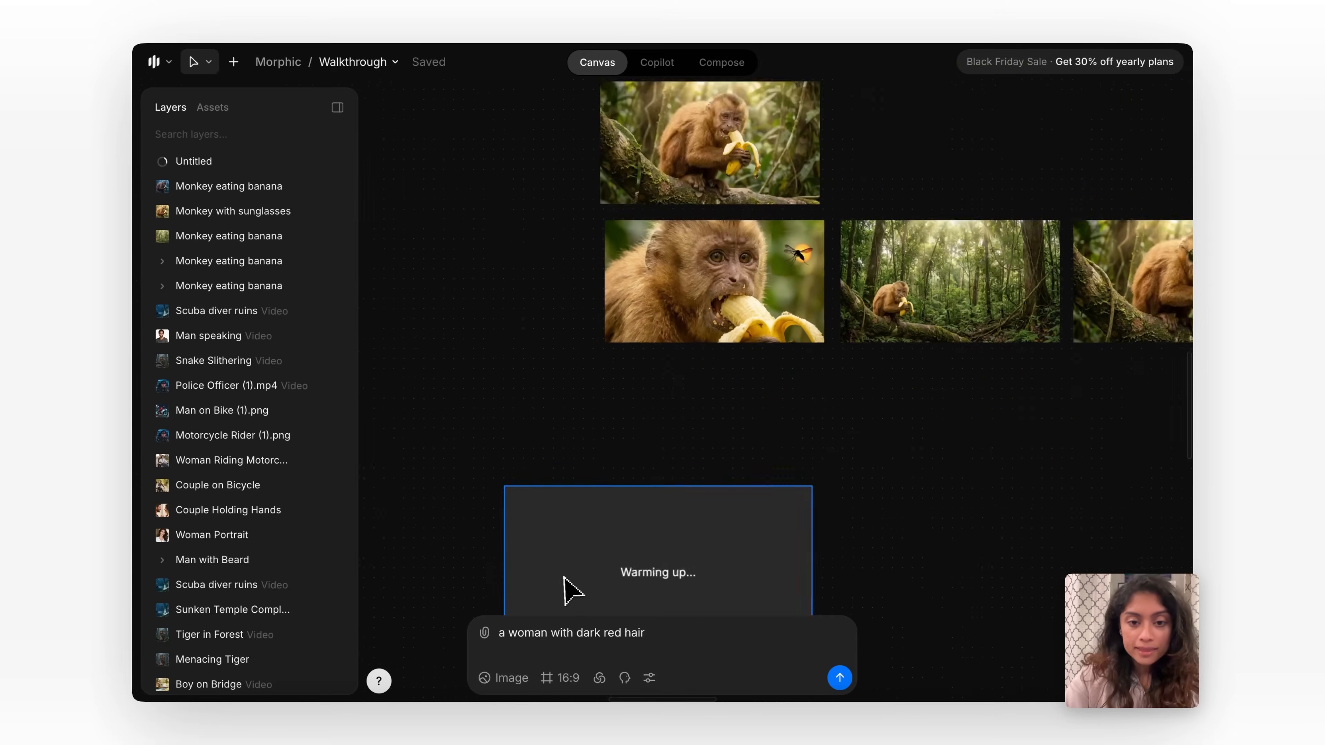
scroll(566, 578, "down", 2)
left_click_drag(575, 509, 678, 505)
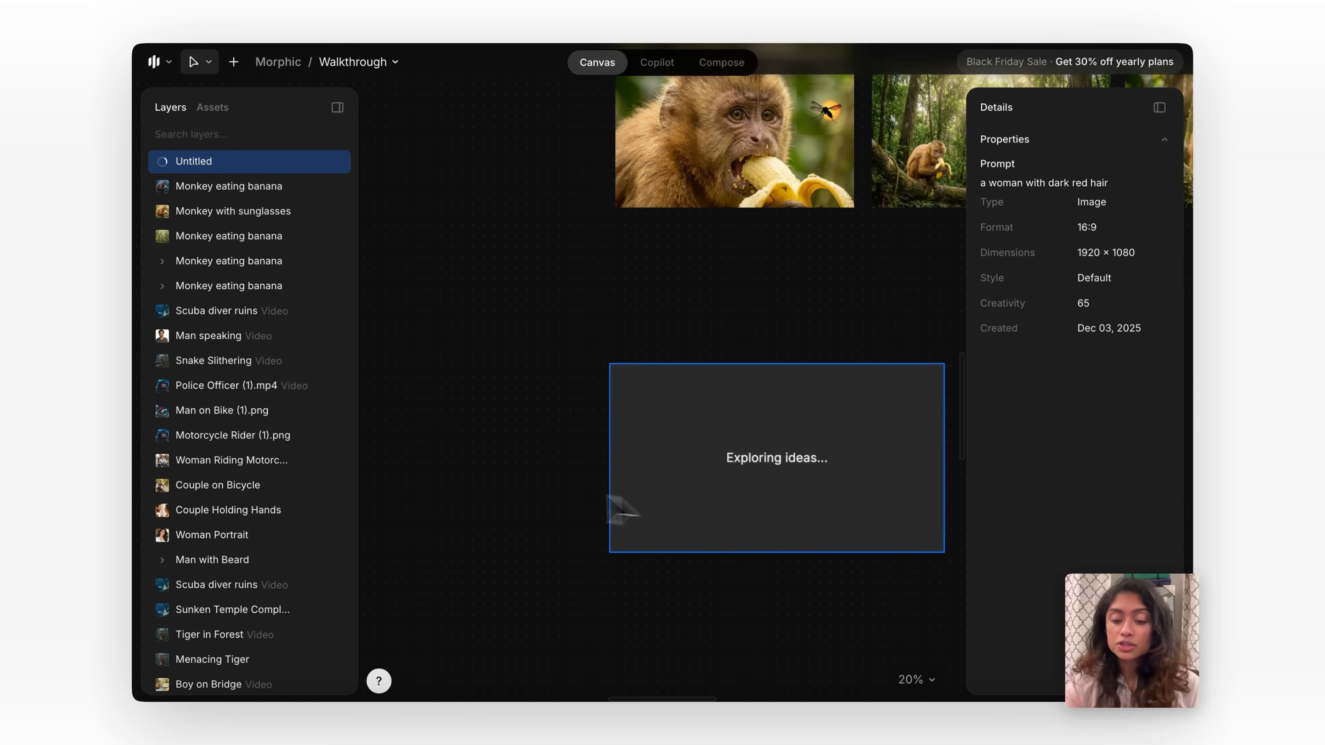
left_click(479, 477)
scroll(480, 477, "right", 2)
scroll(480, 477, "down", 2)
scroll(479, 477, "up", 1)
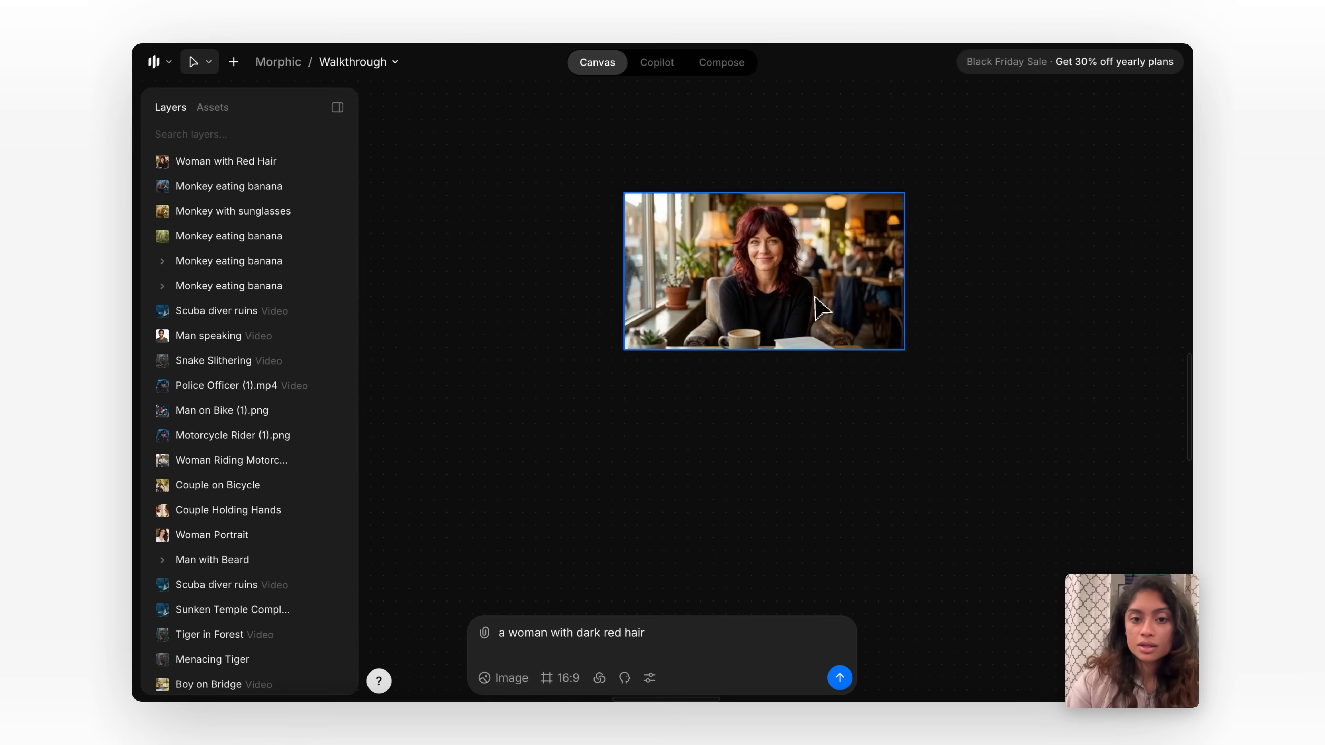
Set up a Character model from the red-haired woman image, enter a model name, review the similar images and close the setup without creating it.
left_click(741, 334)
scroll(698, 296, "up", 2)
scroll(698, 296, "down", 2)
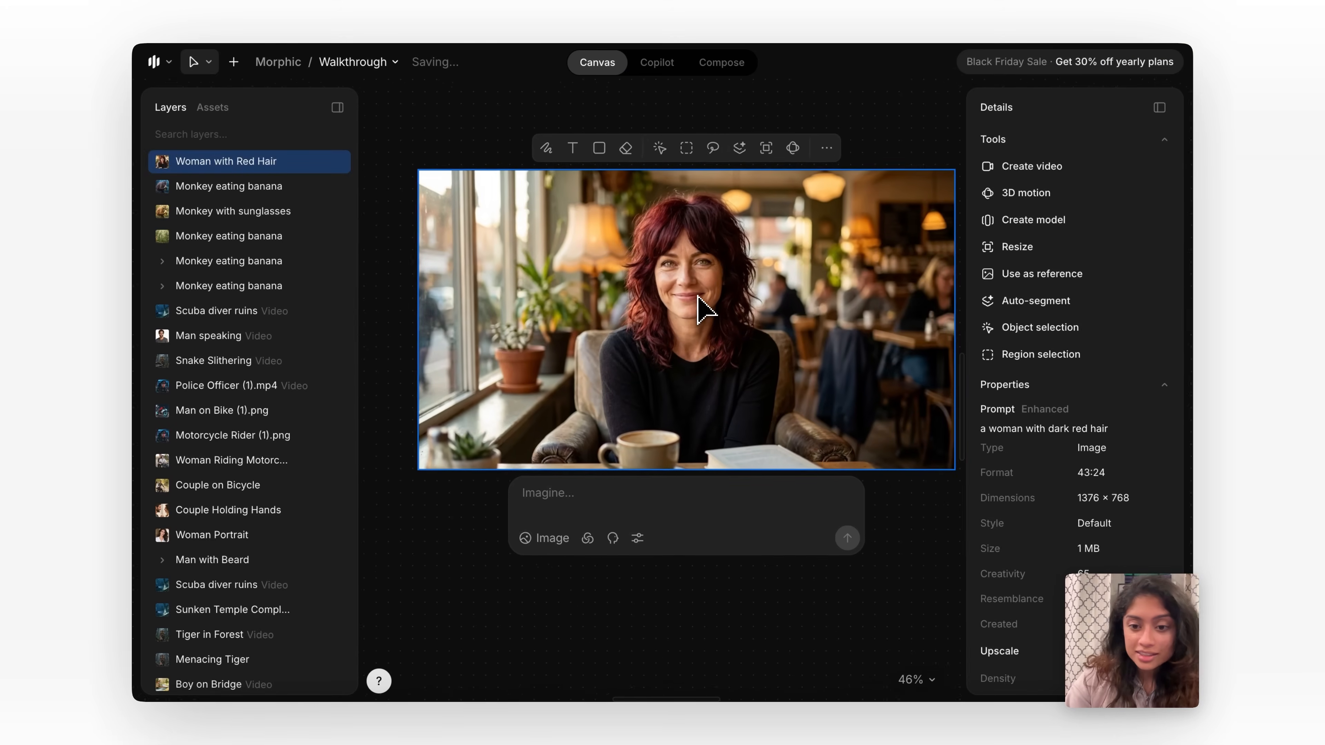
scroll(697, 296, "right", 2)
scroll(697, 296, "up", 1)
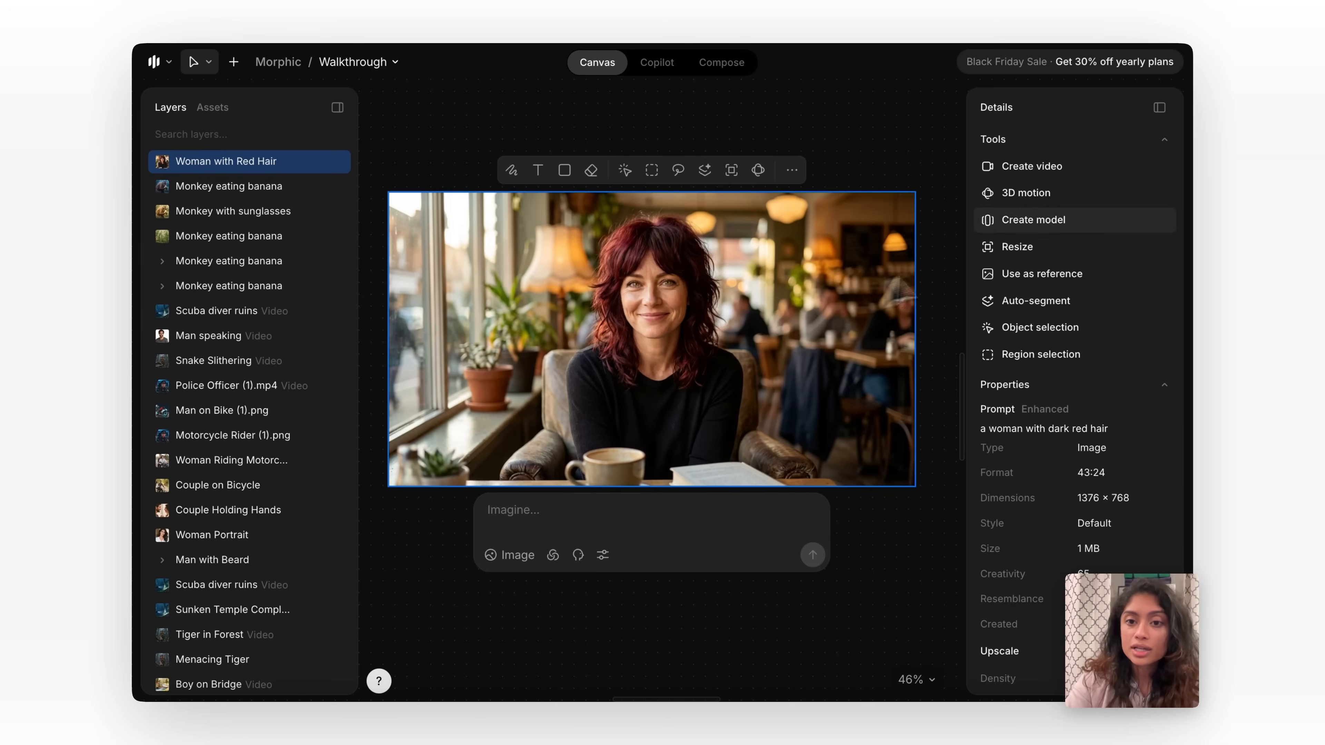
left_click(1097, 220)
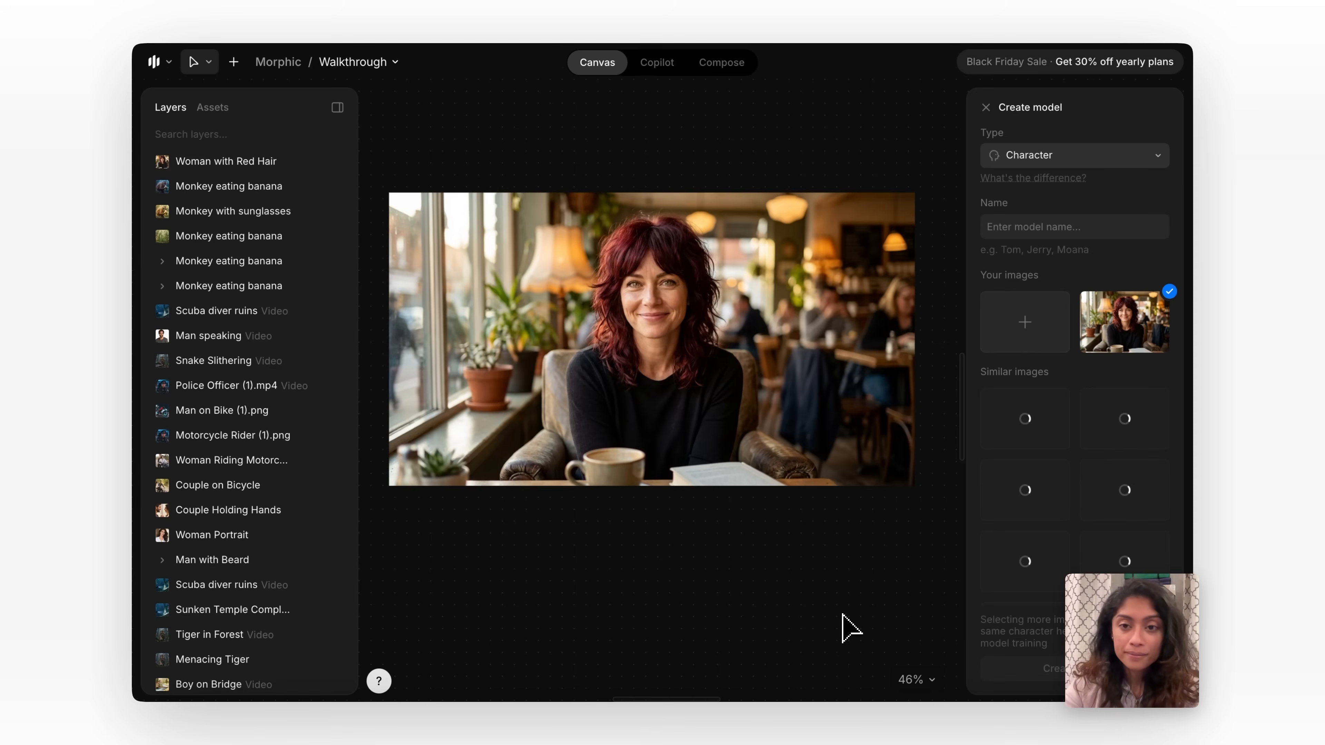
left_click(1100, 229)
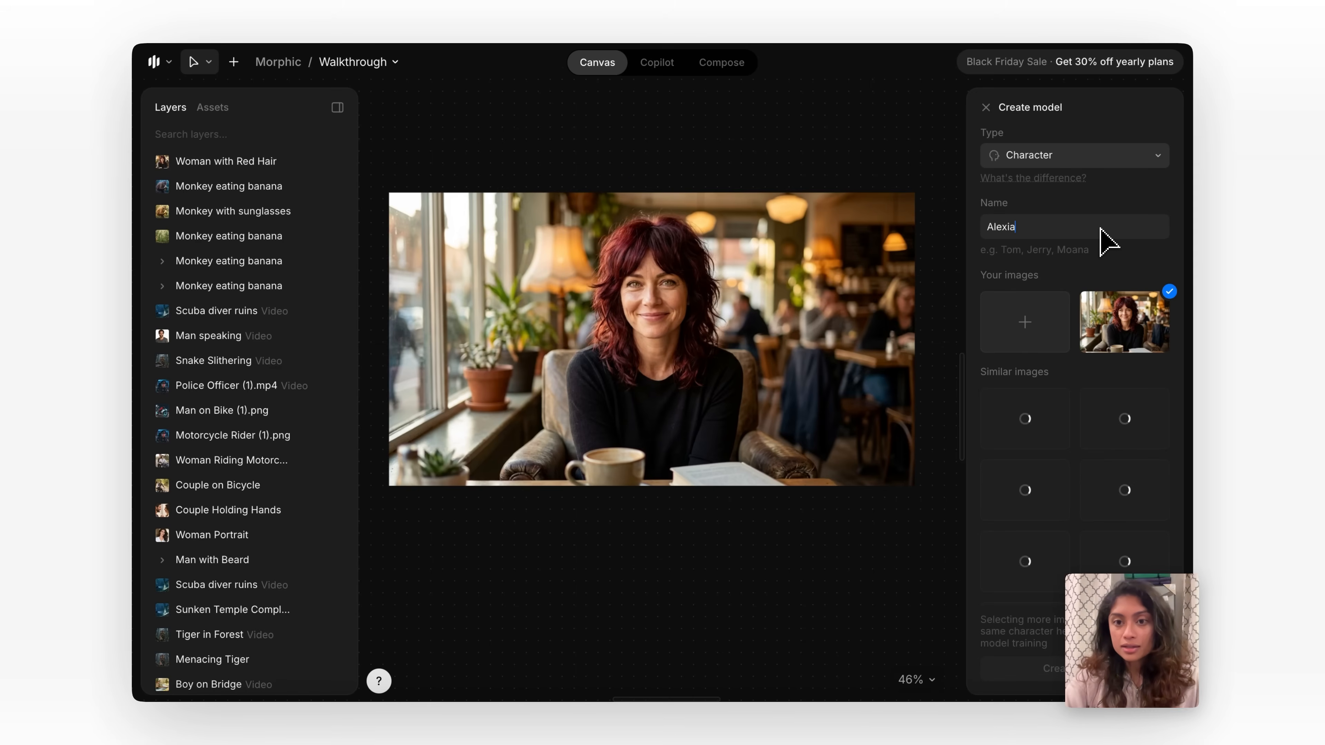
scroll(1126, 448, "down", 2)
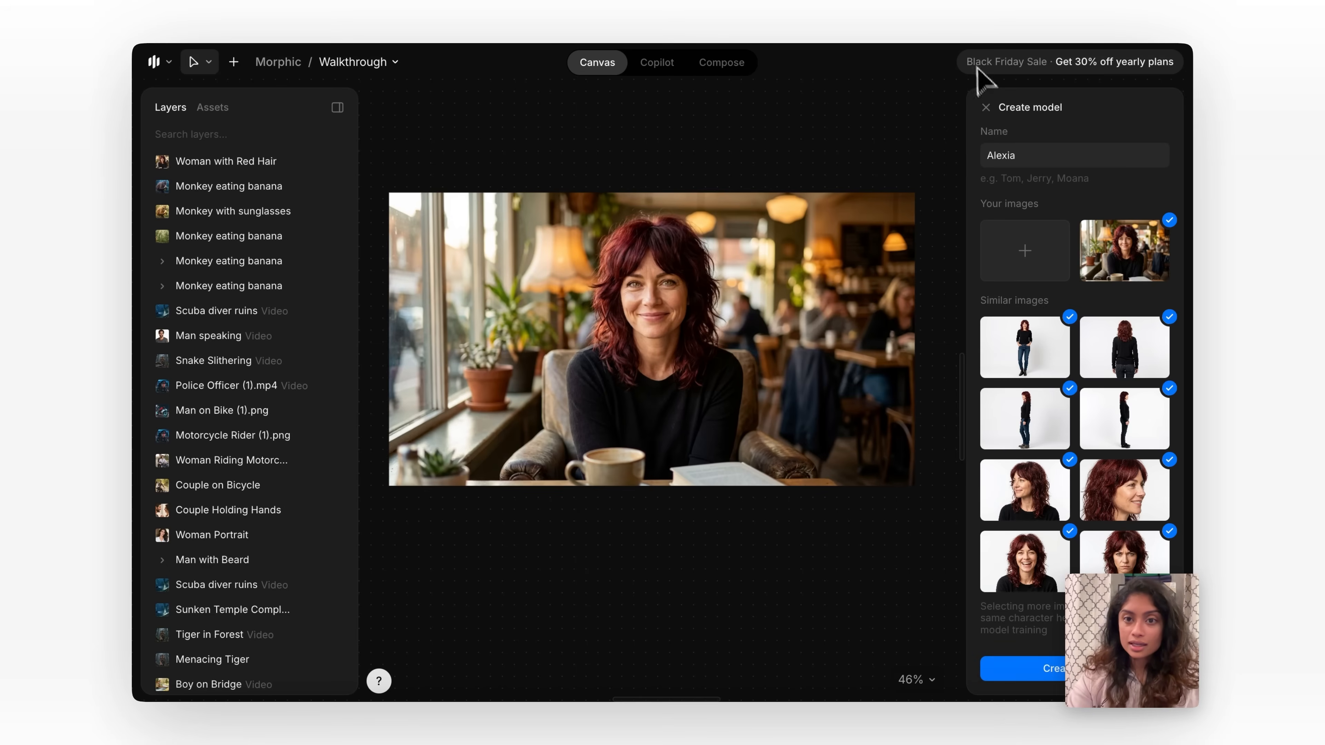
left_click(985, 107)
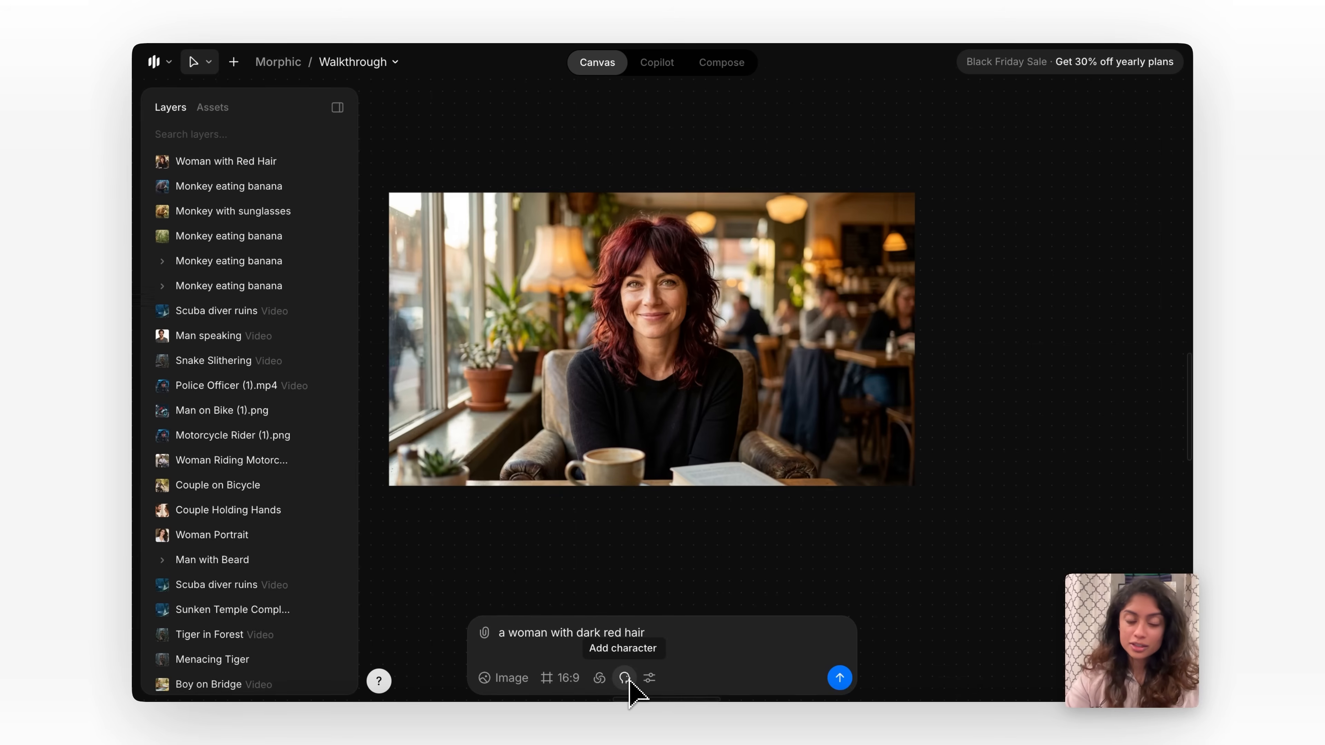
Clear the prompt "a woman with dark red hair" from the image prompt field.
scroll(591, 613, "down", 2)
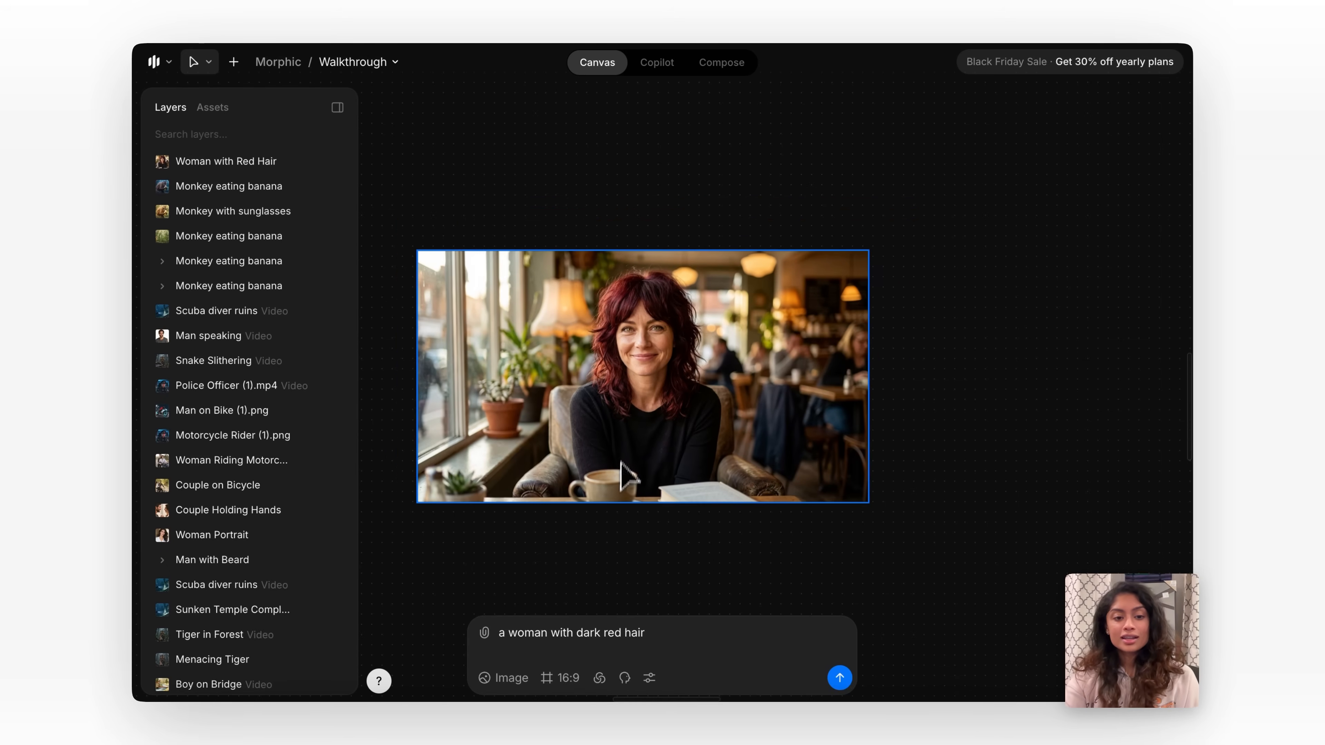
scroll(584, 589, "down", 3)
scroll(582, 576, "down", 4)
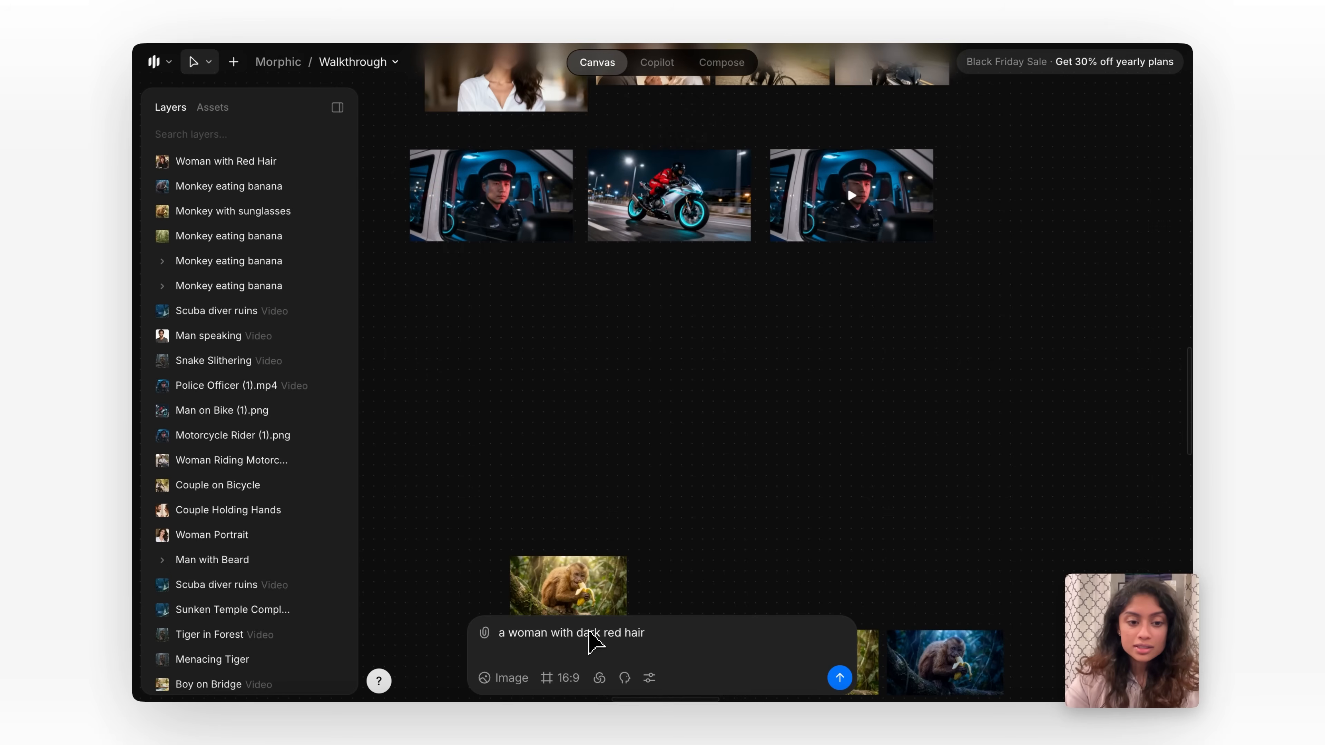
triple_click(589, 632)
key("BackSpace")
Move the Man with Beard image down to just above the woman portrait and deselect it.
scroll(547, 459, "up", 5)
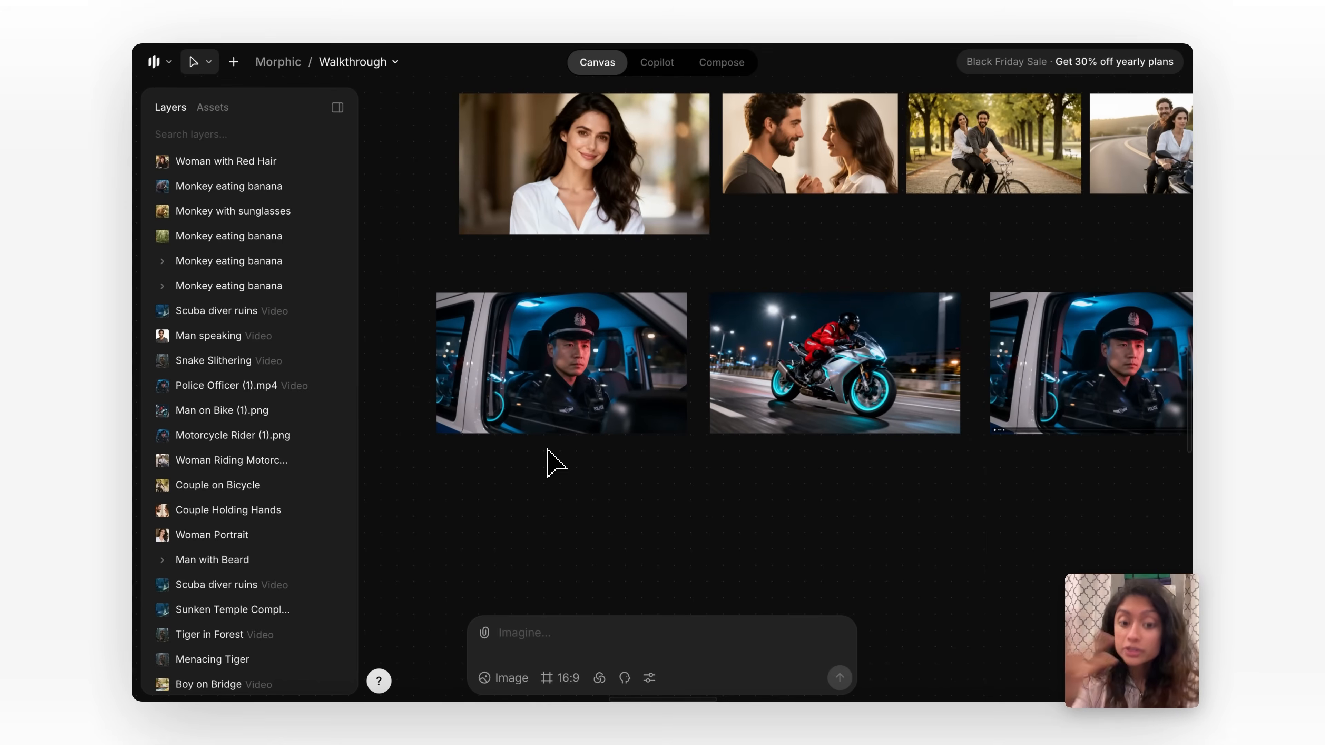
scroll(546, 450, "up", 4)
scroll(599, 357, "up", 1)
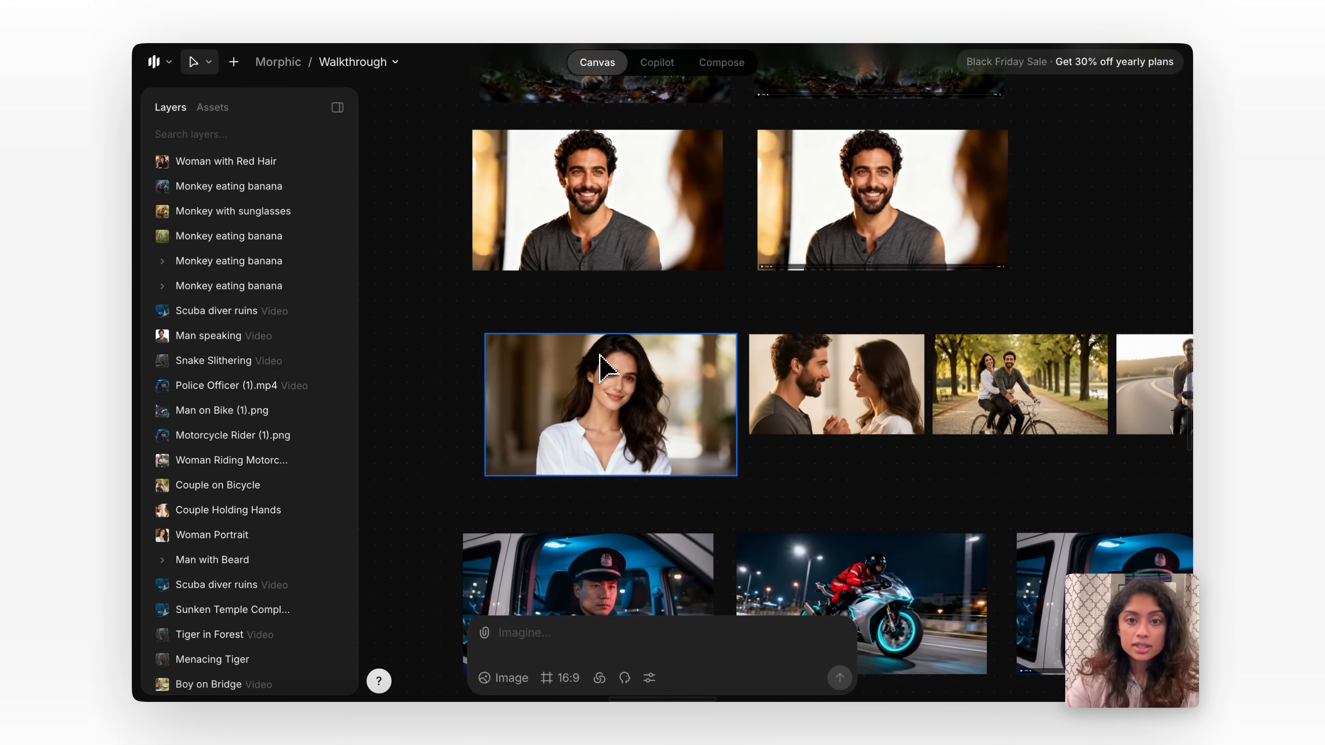
scroll(600, 355, "down", 2)
left_click_drag(610, 243, 618, 284)
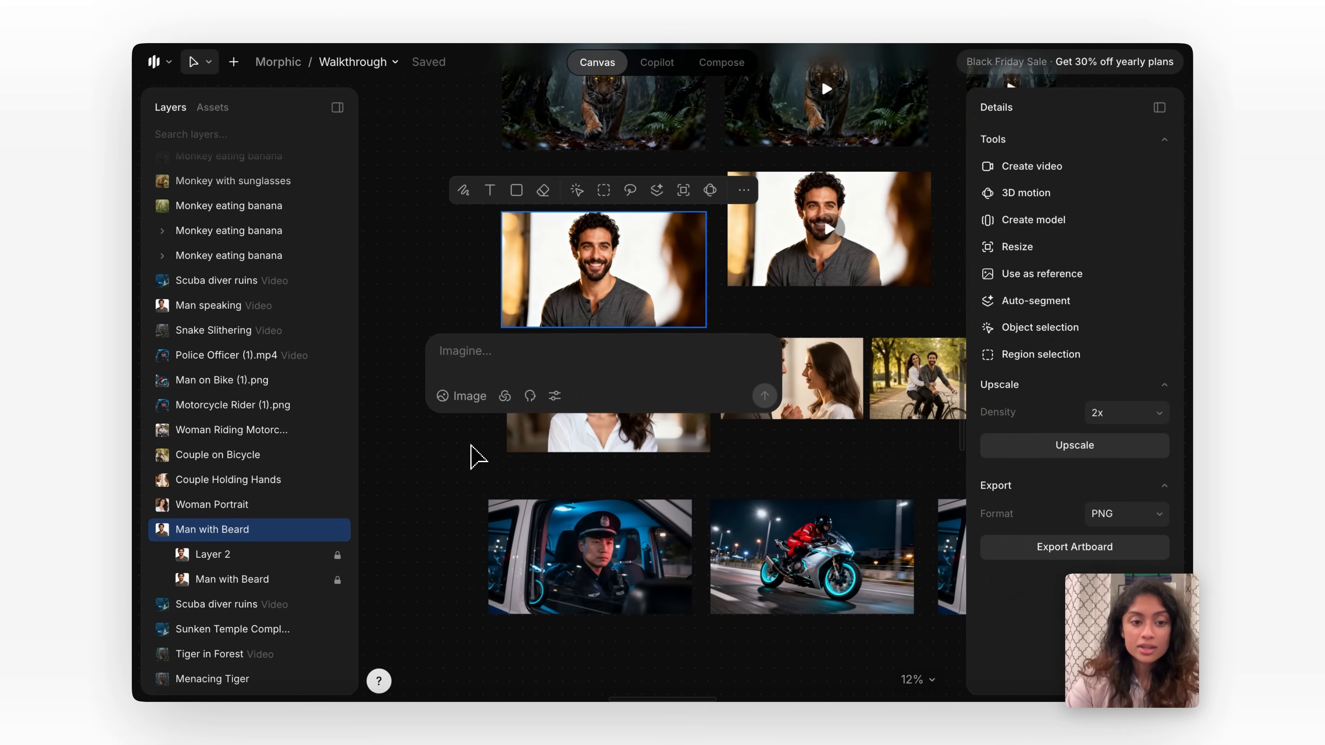
left_click(473, 454)
Add the woman portrait and the Man with Beard image from the canvas as references for a new image.
left_click(489, 640)
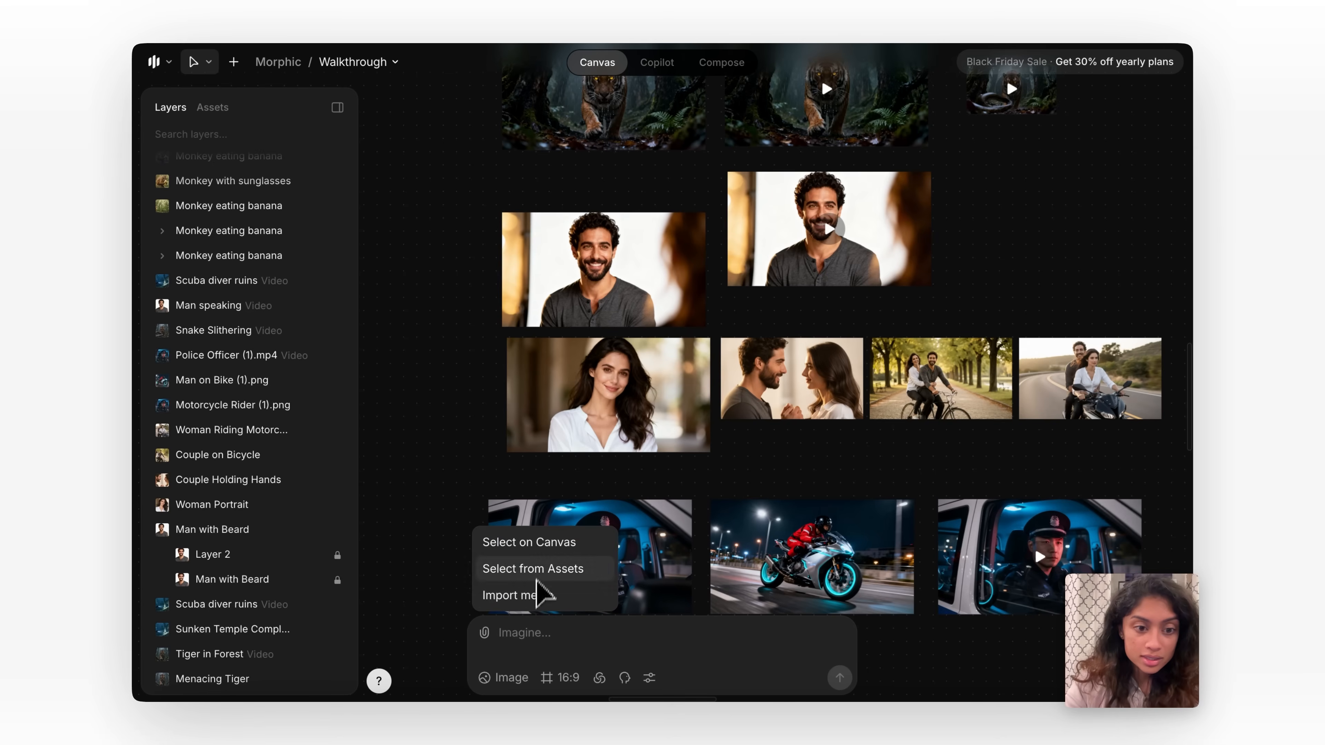
left_click(542, 542)
left_click(588, 430)
left_click(594, 292)
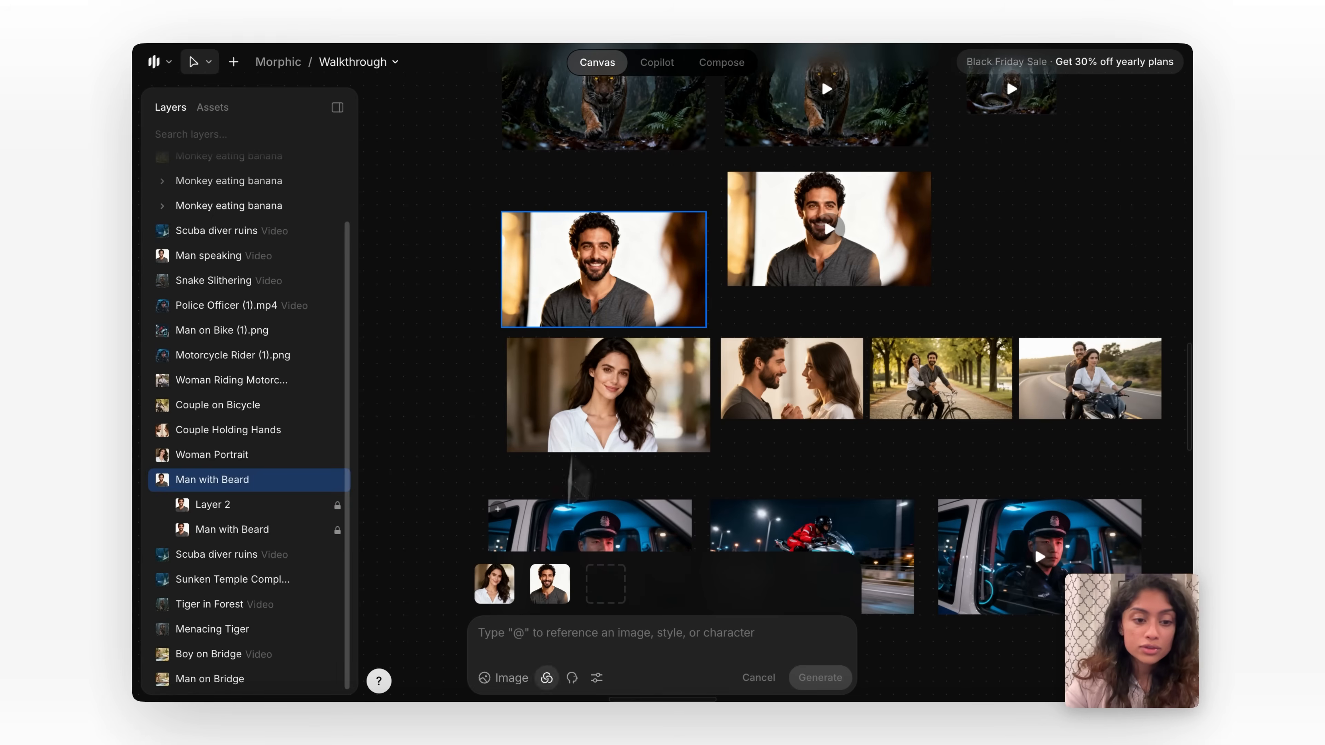
Enter the prompt "both characters are riding a bike" for the two references and examine the Couple on Bicycle image.
left_click(558, 647)
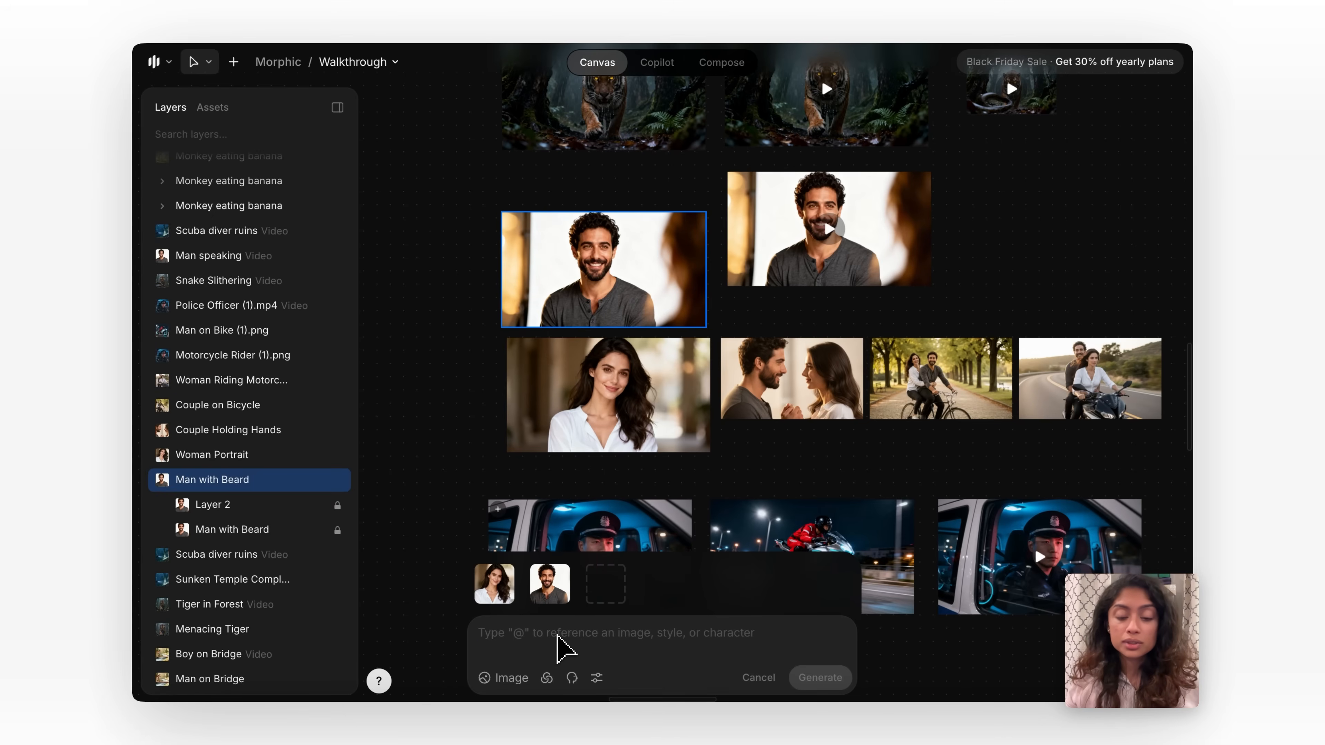
type("both characters are riding a bike")
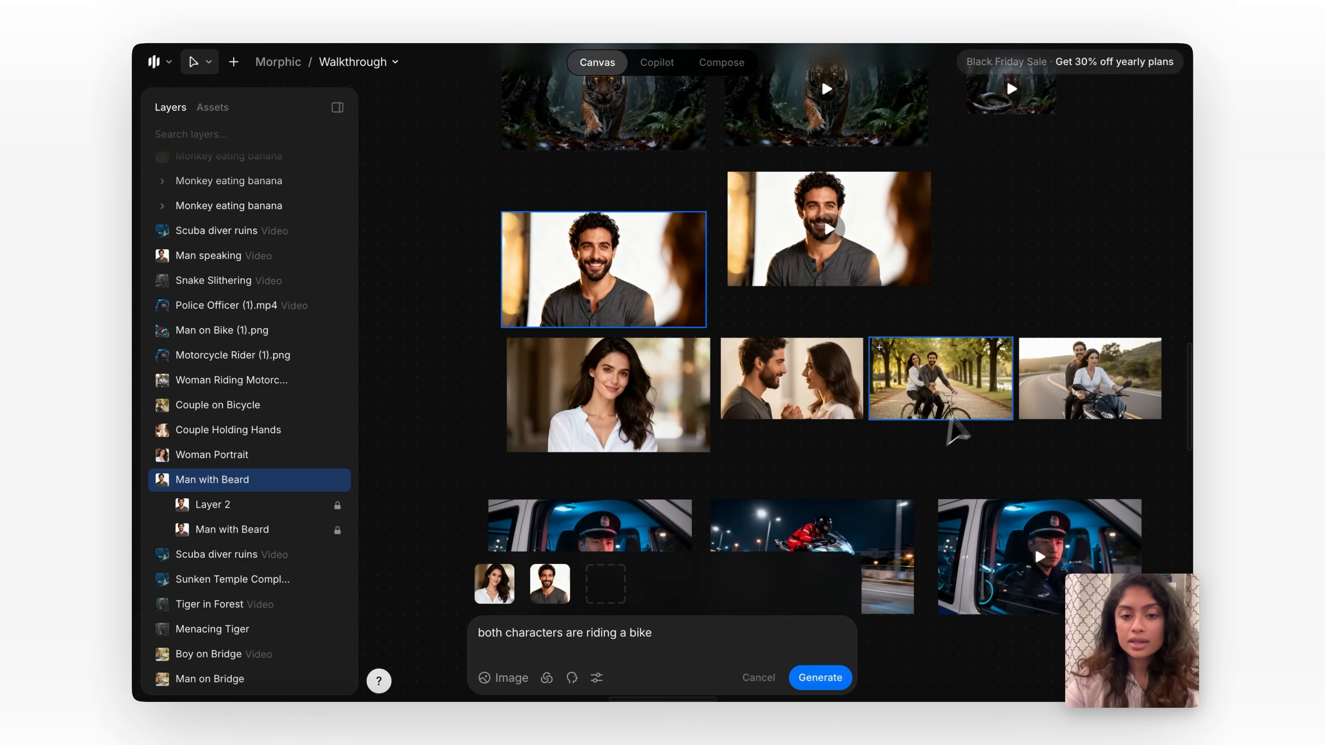
scroll(970, 412, "up", 5)
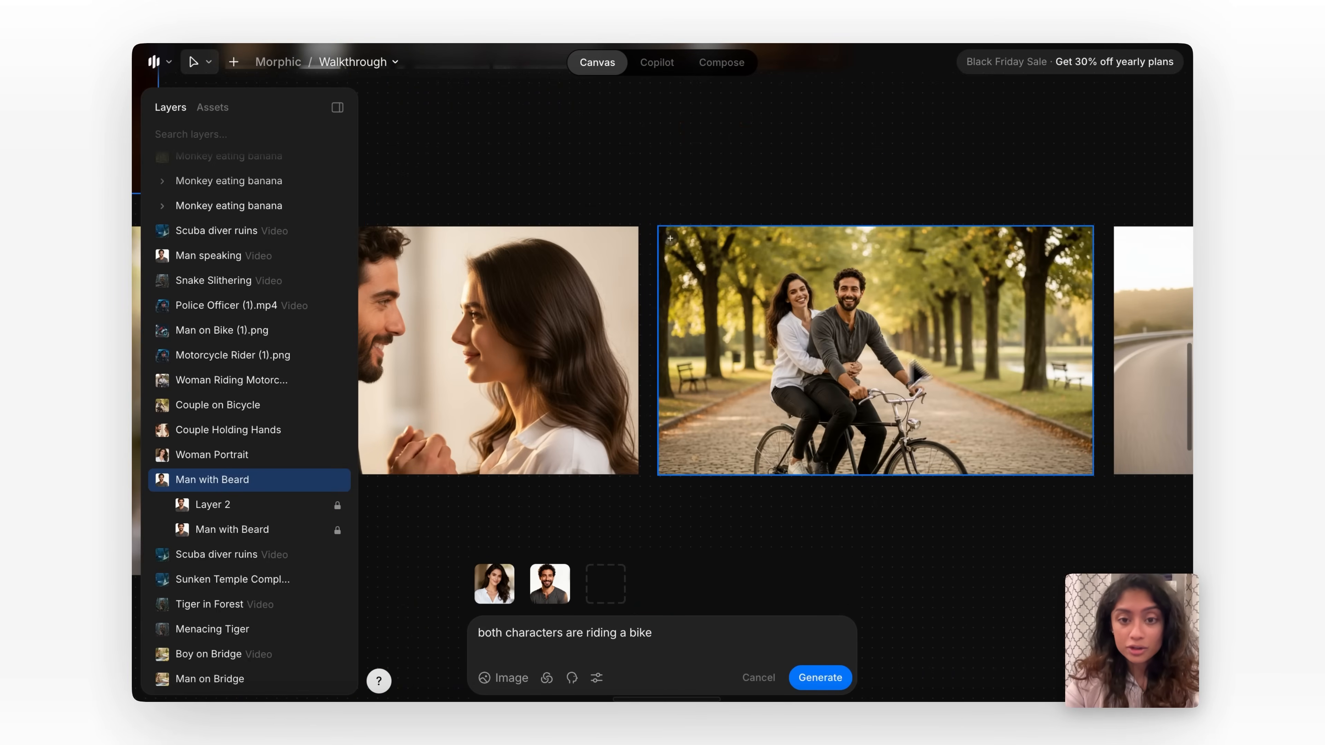
scroll(924, 337, "down", 4)
scroll(645, 482, "down", 1)
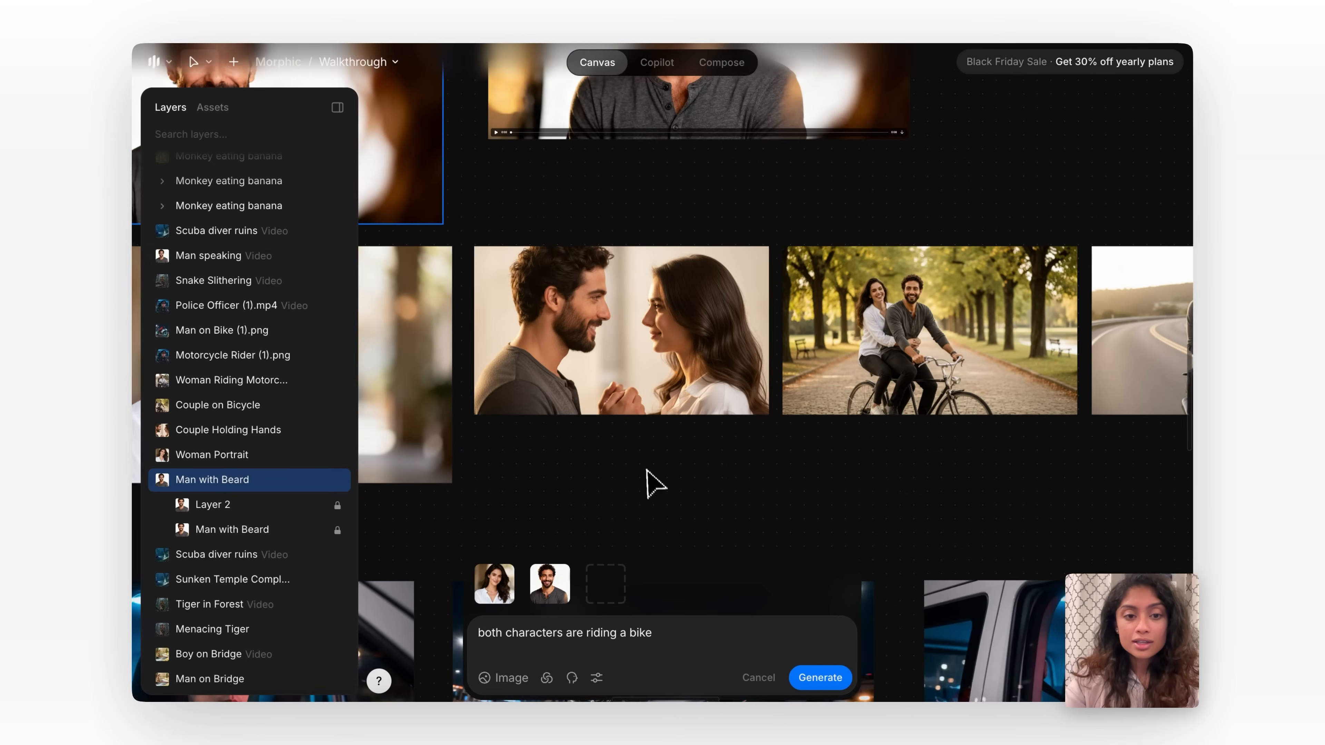
View the row of couple images beside the woman portrait and remove the woman portrait from the references.
scroll(718, 470, "down", 3)
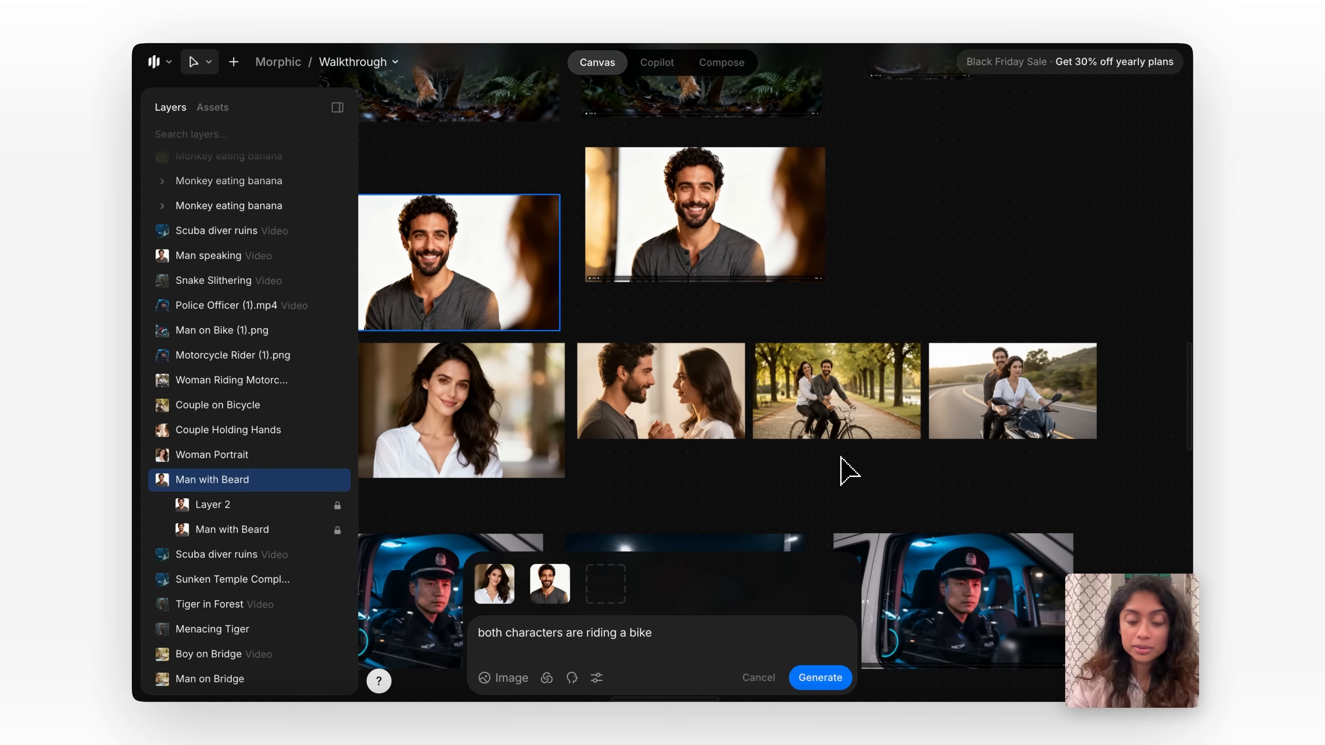
scroll(612, 548, "down", 2)
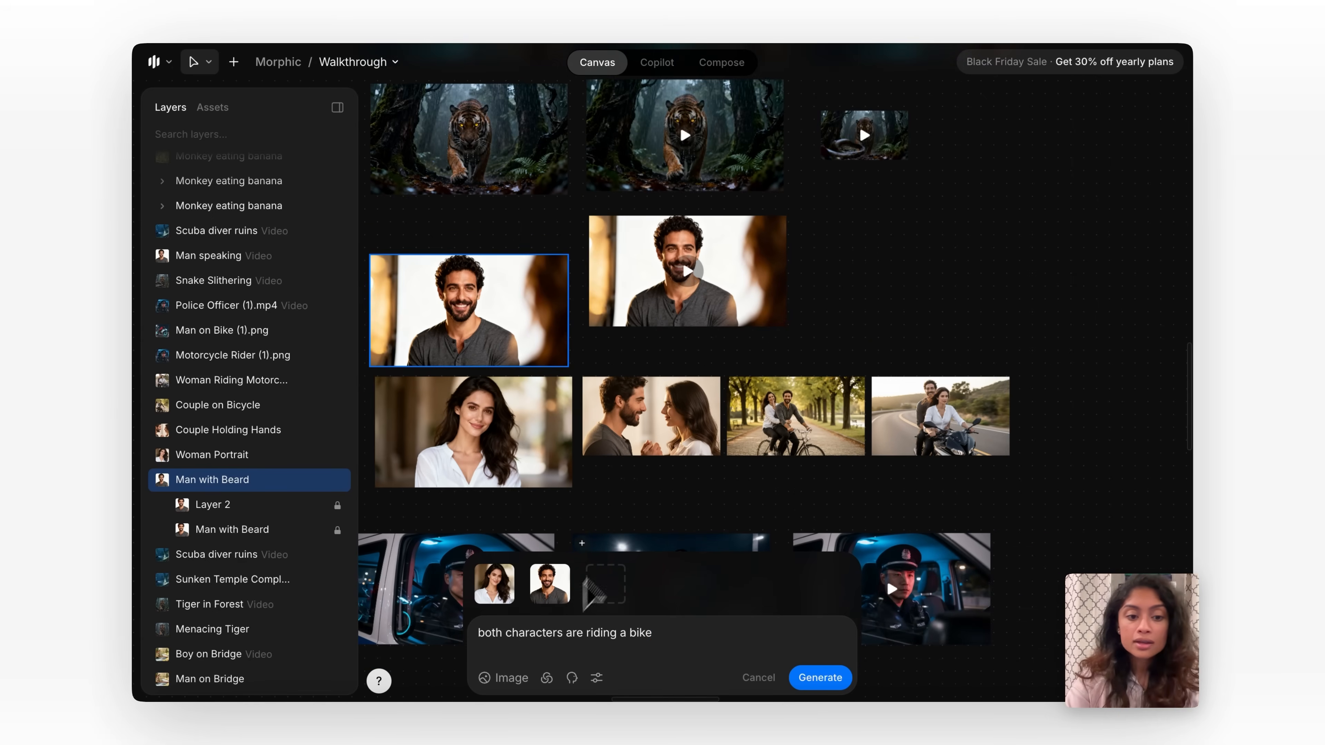
scroll(595, 527, "down", 3)
scroll(595, 509, "down", 2)
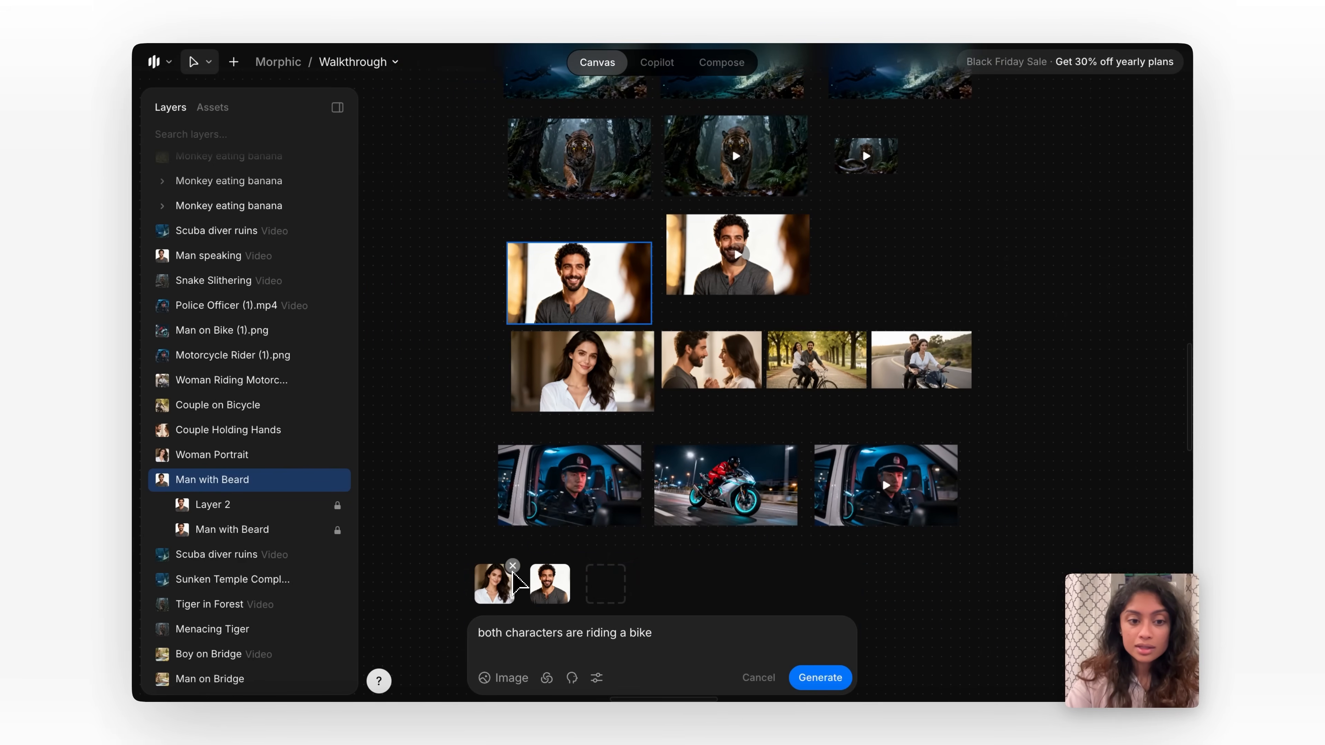
left_click(513, 567)
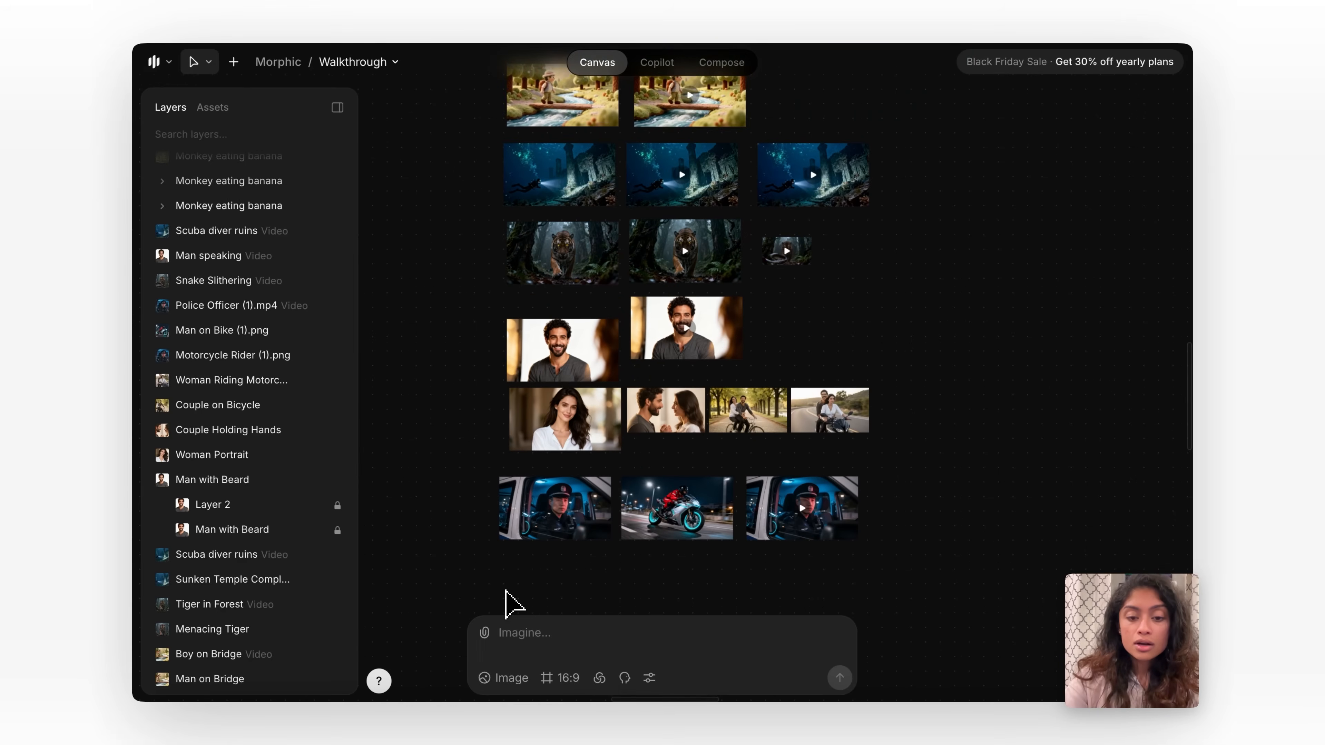
Select the sunken temple image with the scuba diver and switch its generation type from Image to Video.
scroll(508, 603, "down", 2)
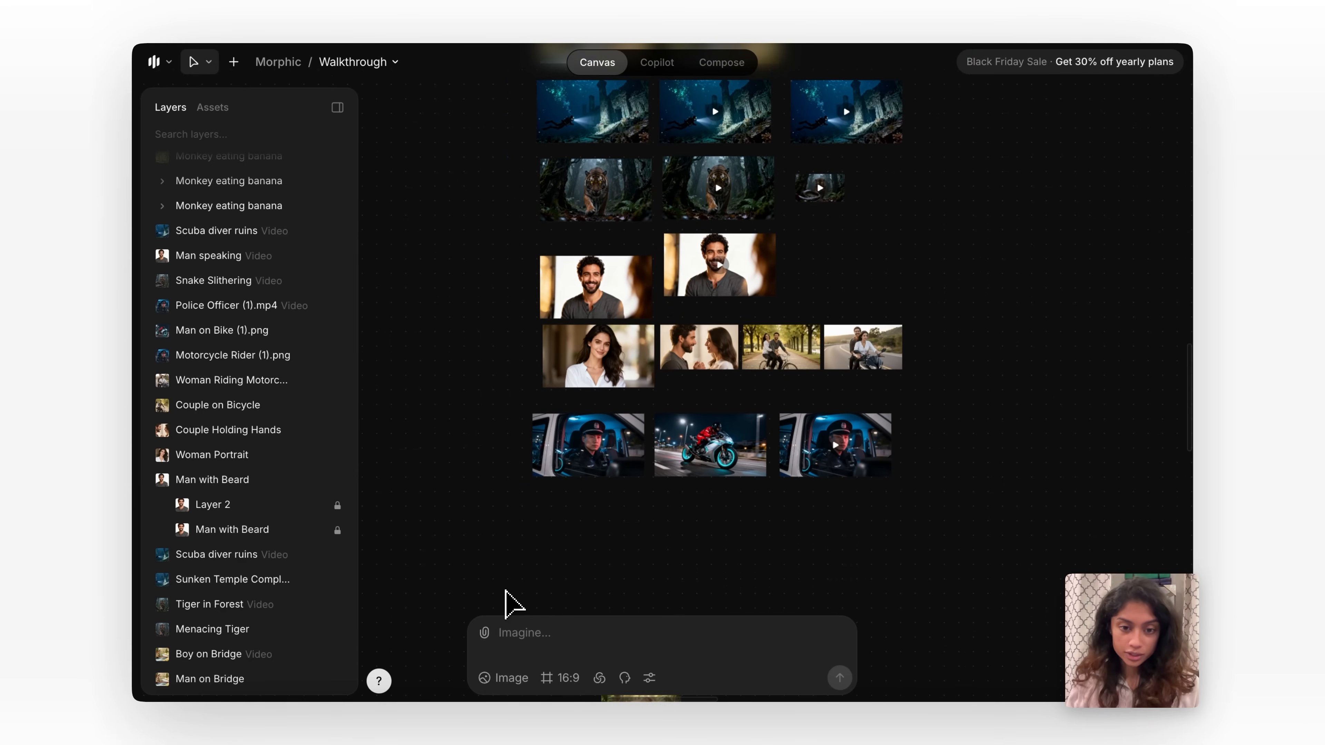
scroll(506, 593, "down", 5)
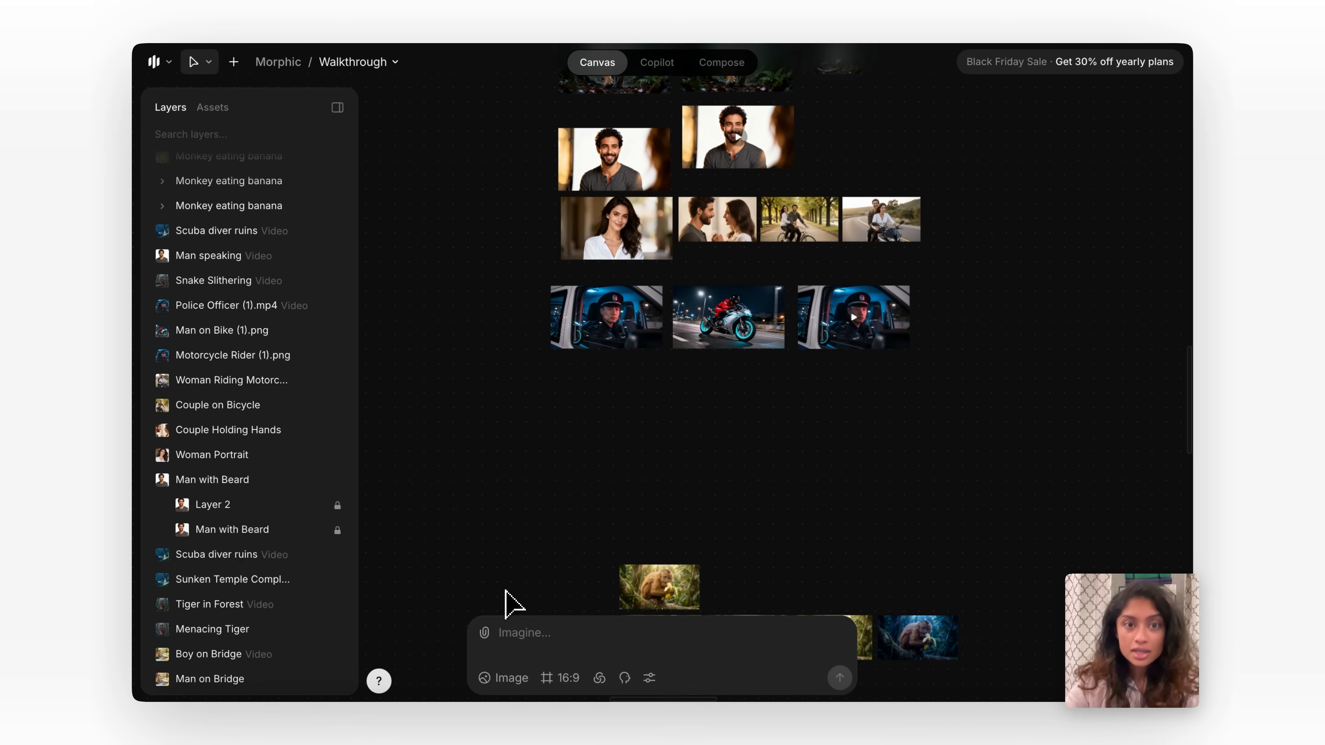
scroll(510, 600, "up", 7)
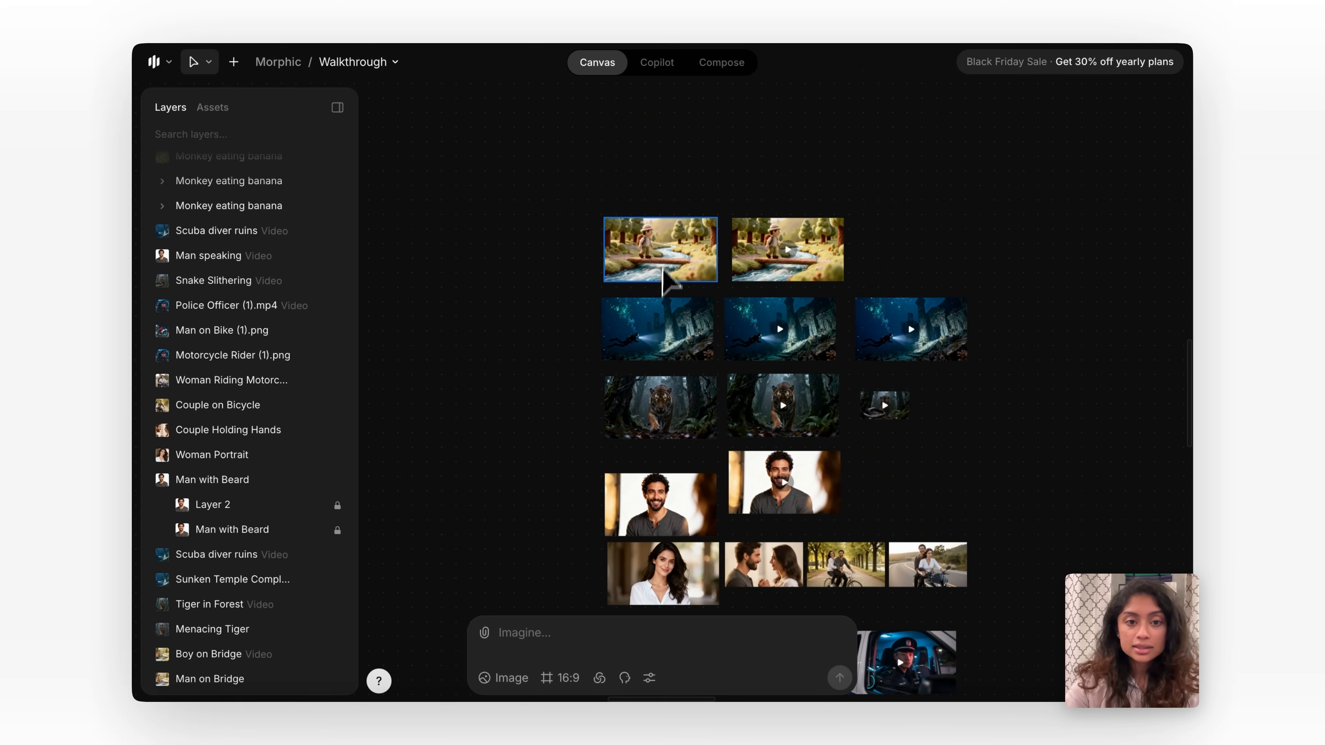
scroll(657, 313, "up", 5)
scroll(658, 384, "up", 2)
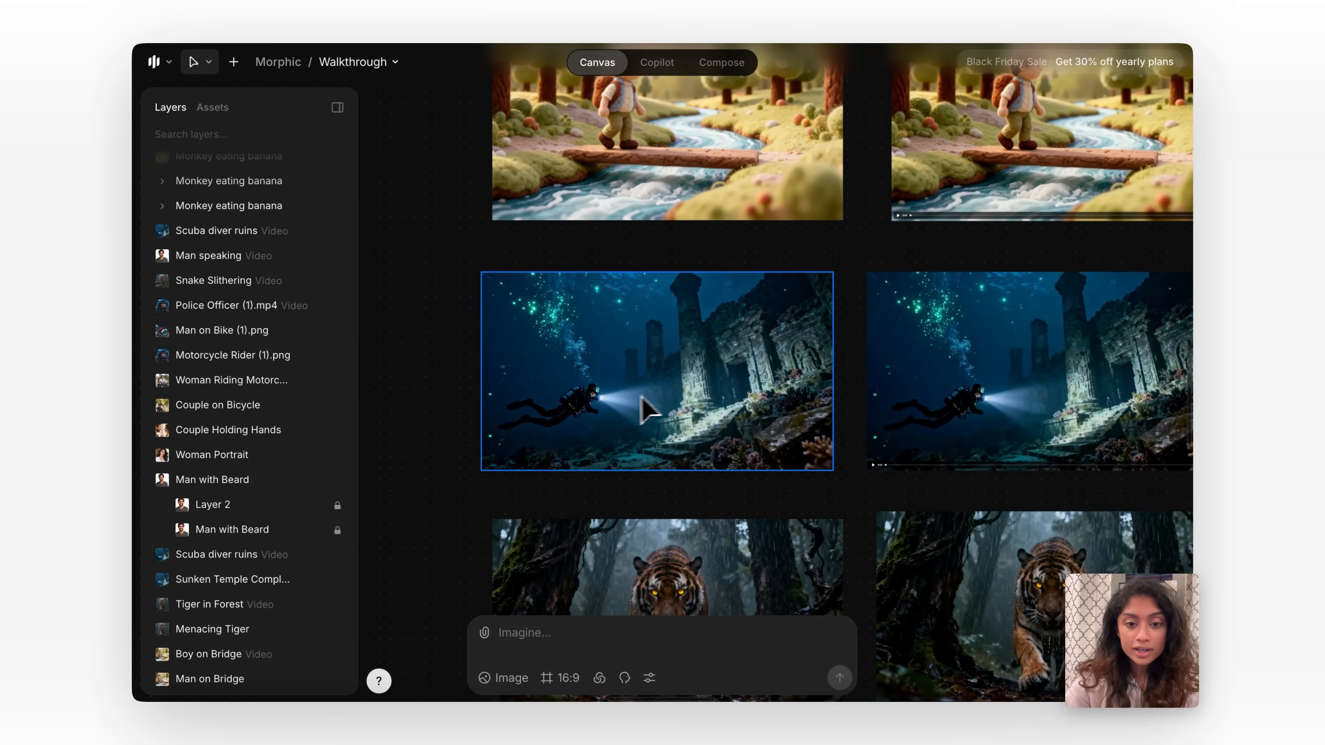
left_click(634, 396)
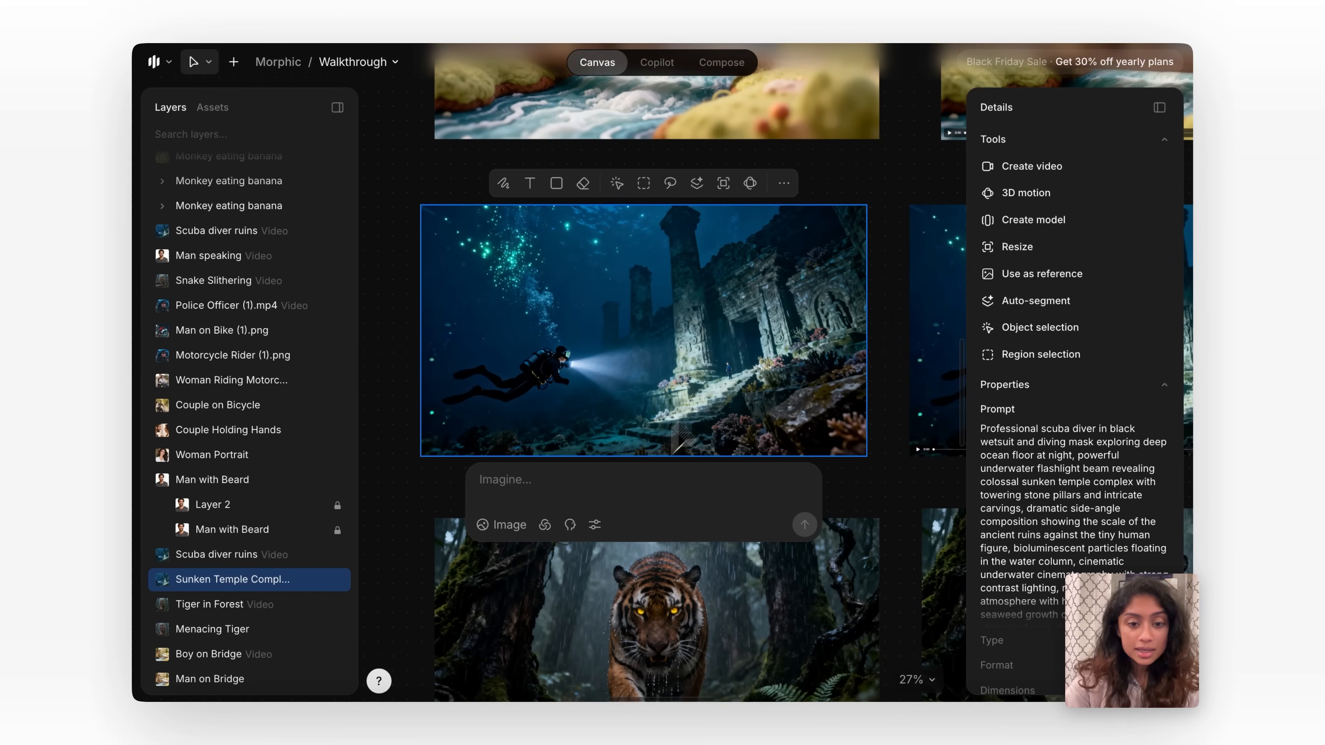
left_click(517, 525)
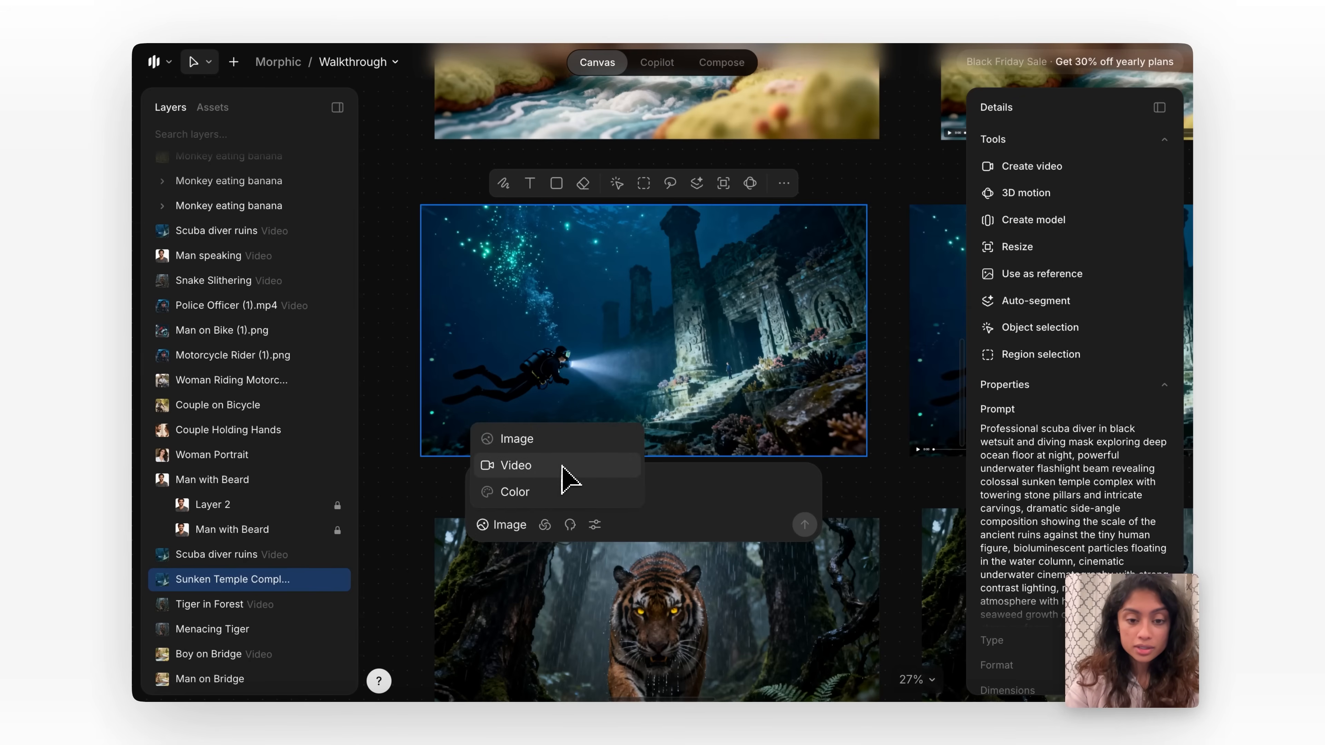
left_click(505, 526)
left_click(504, 526)
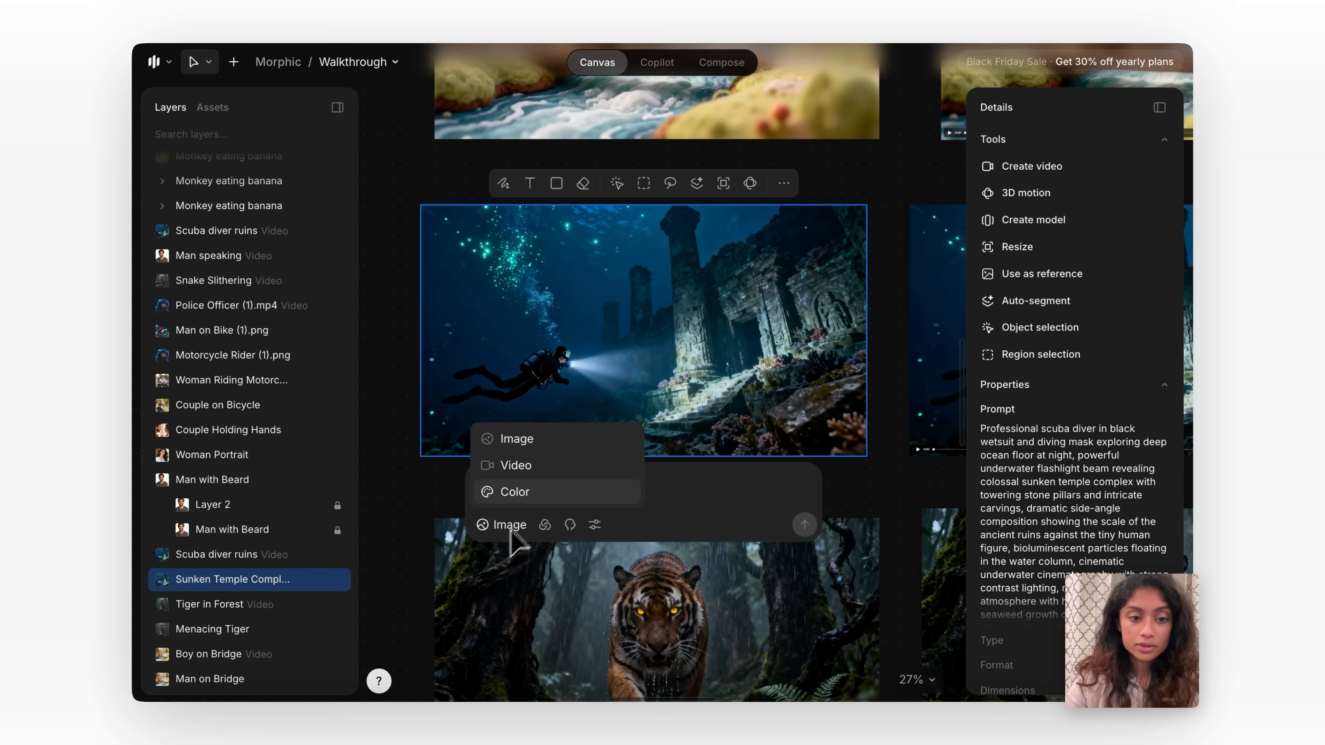
left_click(554, 469)
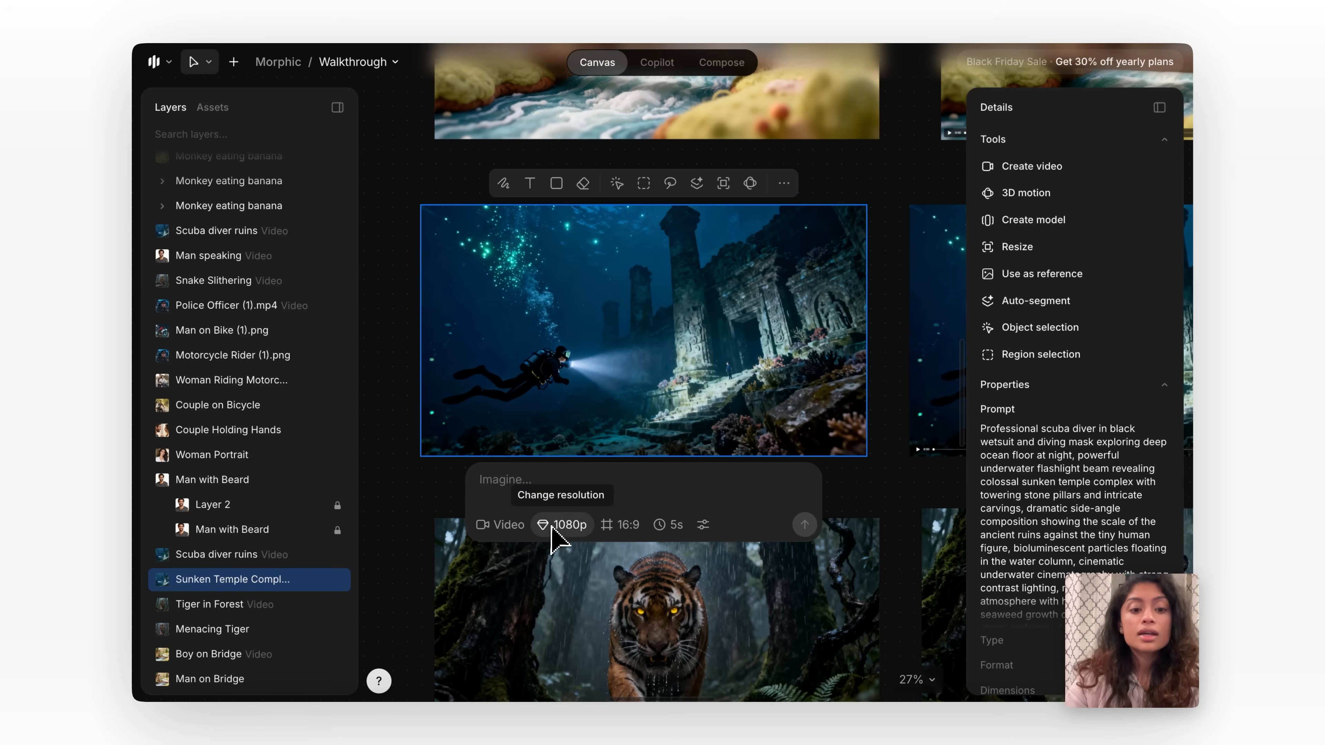
Choose 1080p resolution with the Default 25-credit option for the video and check the 16:9 aspect ratio setting.
left_click(562, 528)
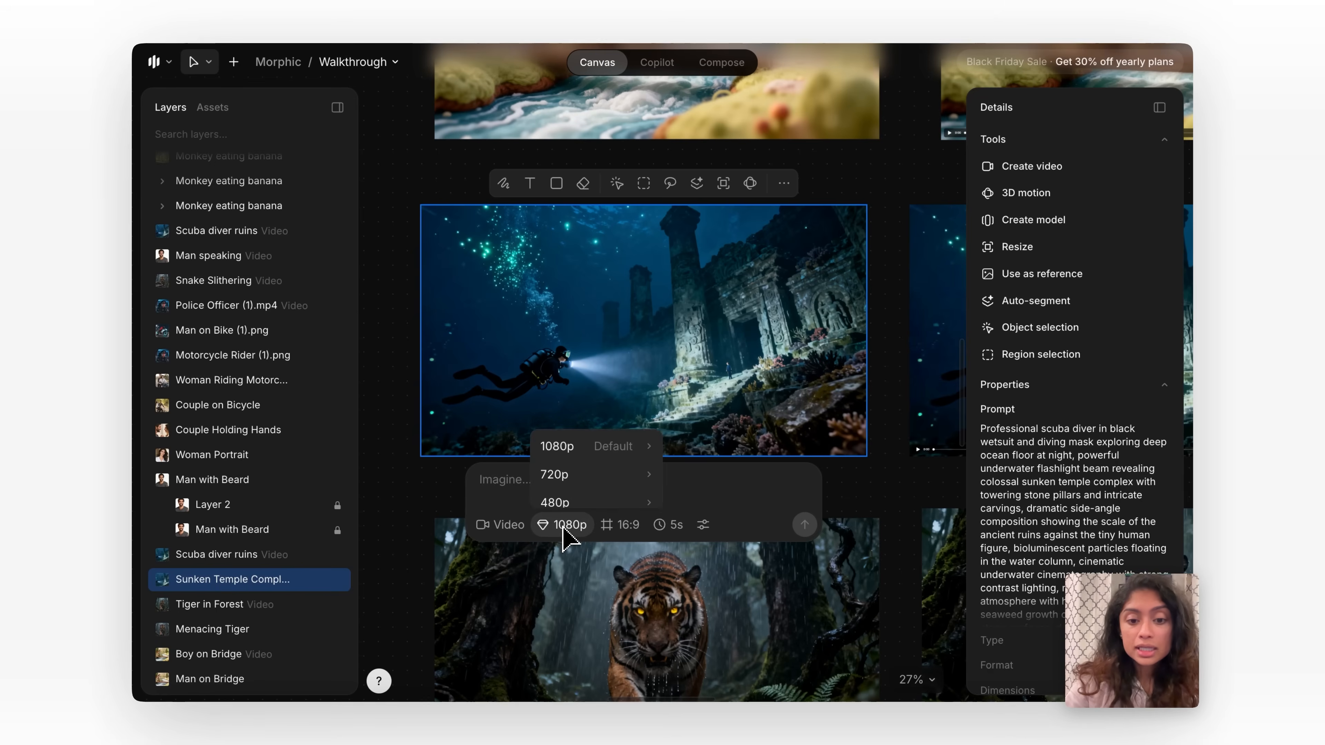
mouse_move(605, 438)
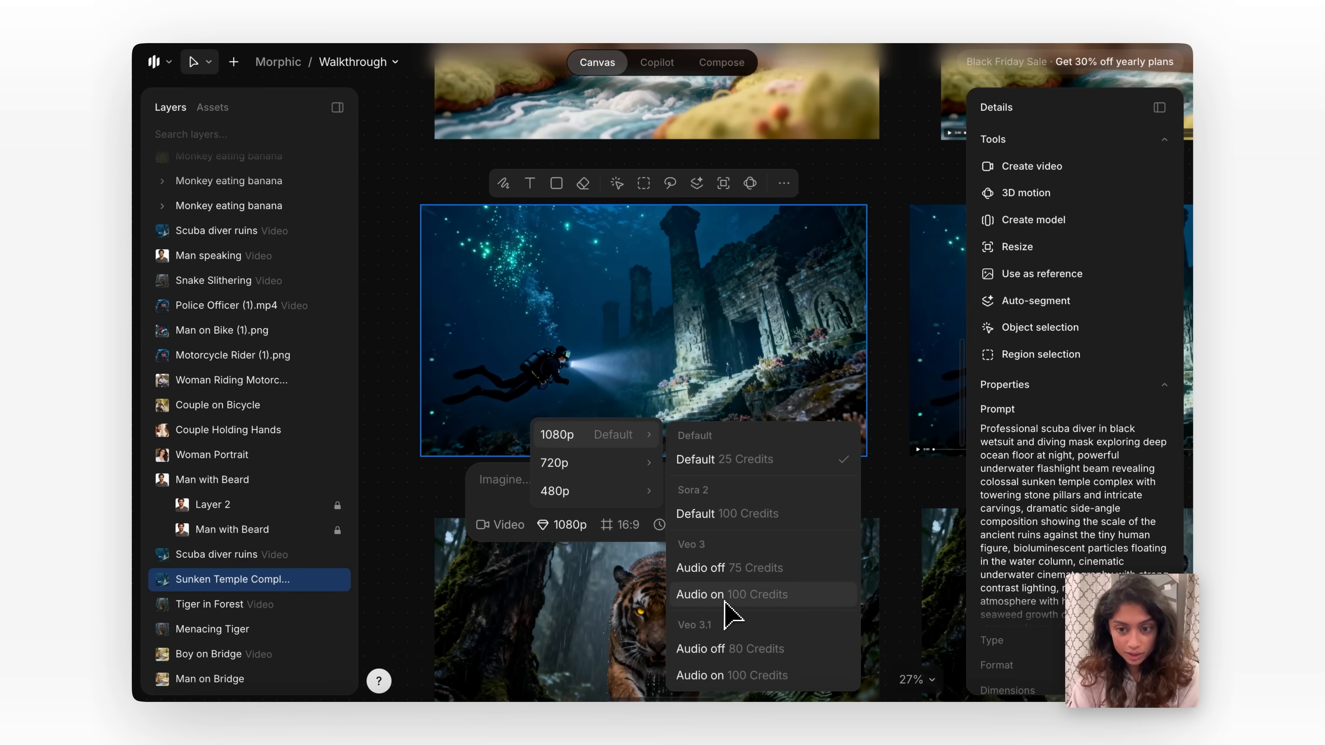
left_click(751, 462)
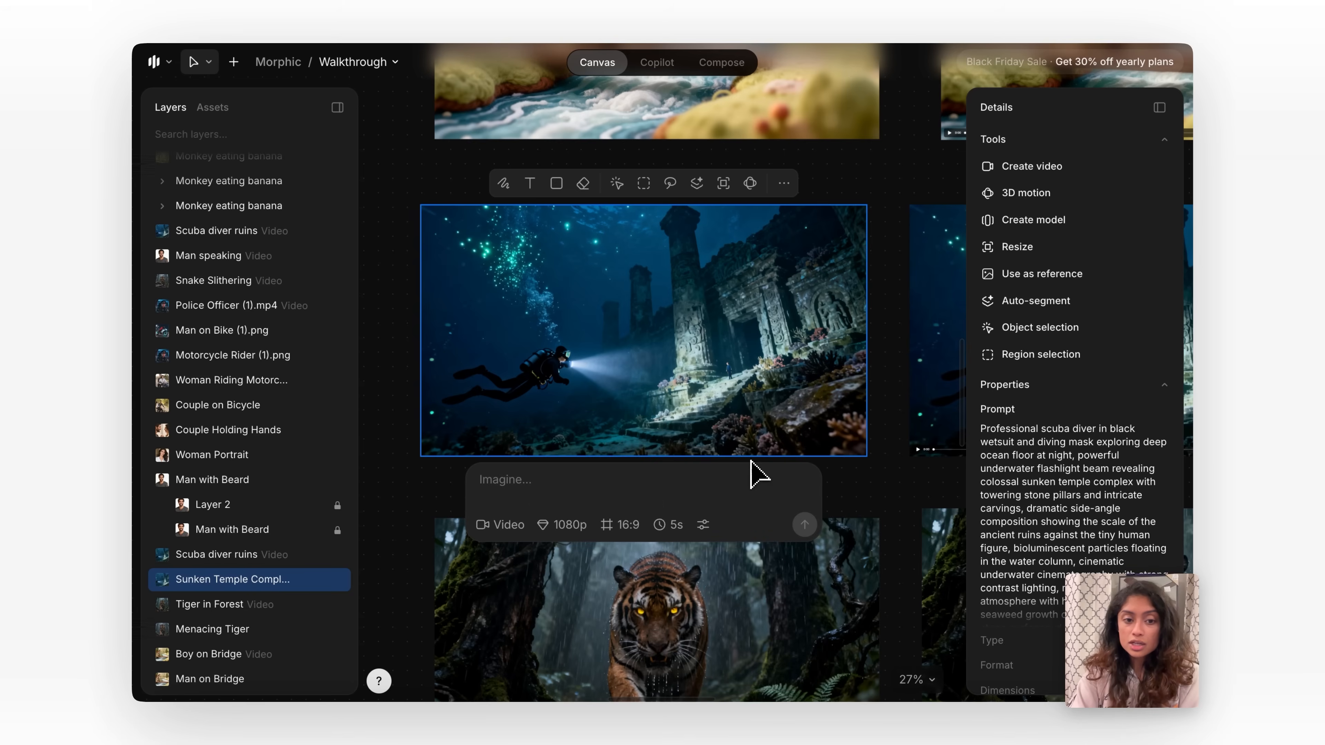
left_click(615, 535)
left_click(615, 535)
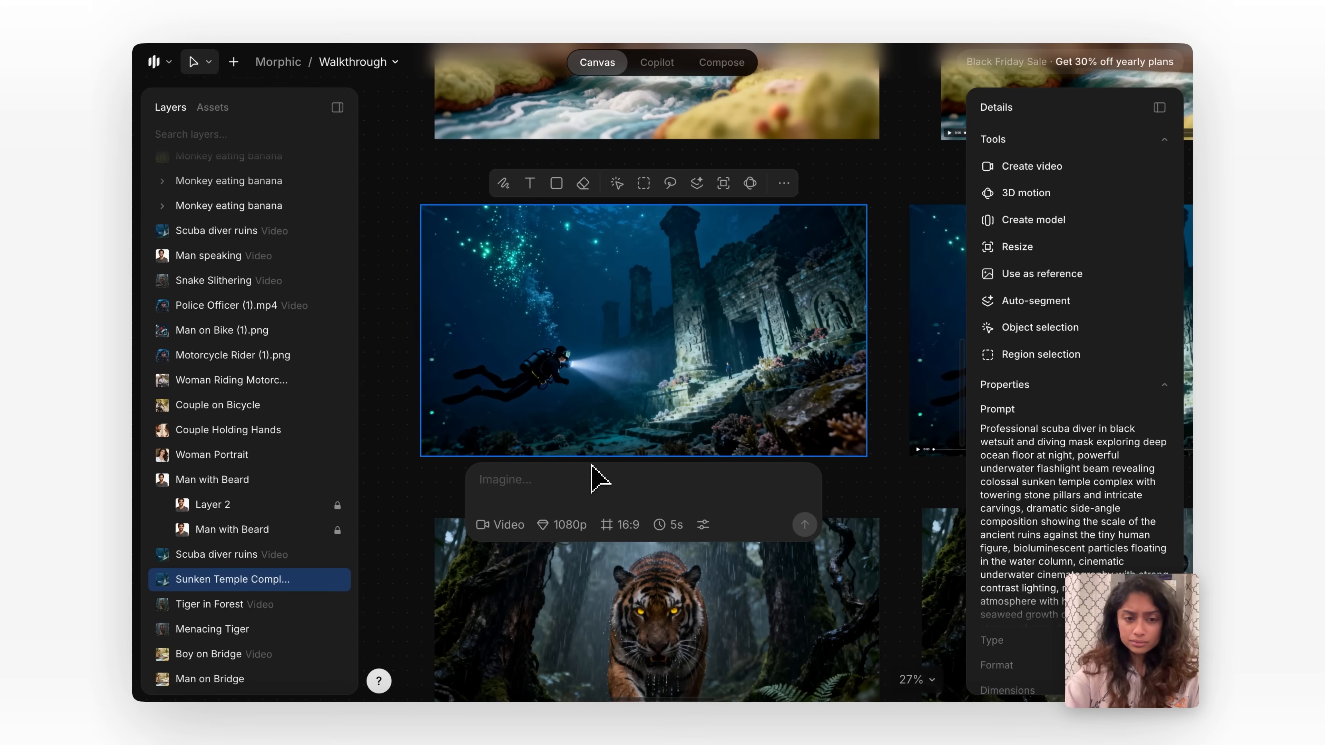
Enter the video prompt "the scuba diver is swiming and exploring" for the sunken temple image.
type("the")
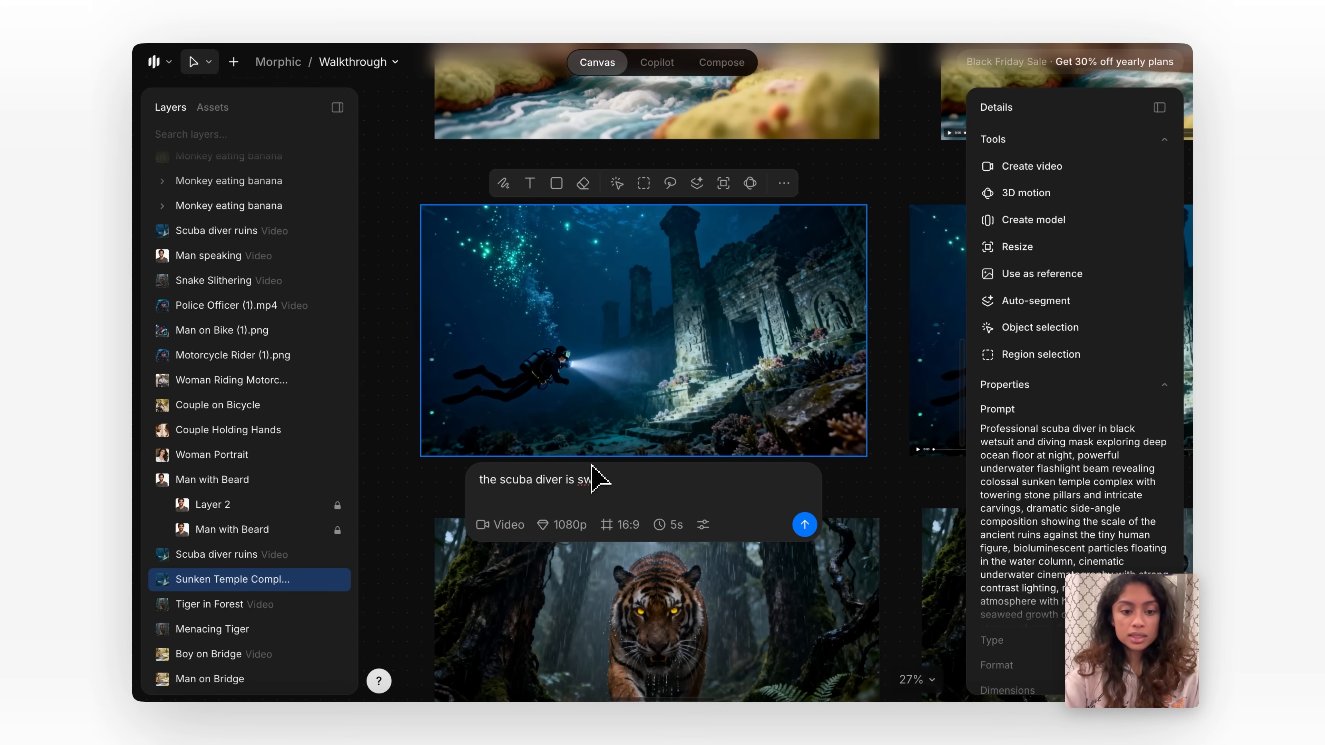
type("scuba diver is swiming and exploring")
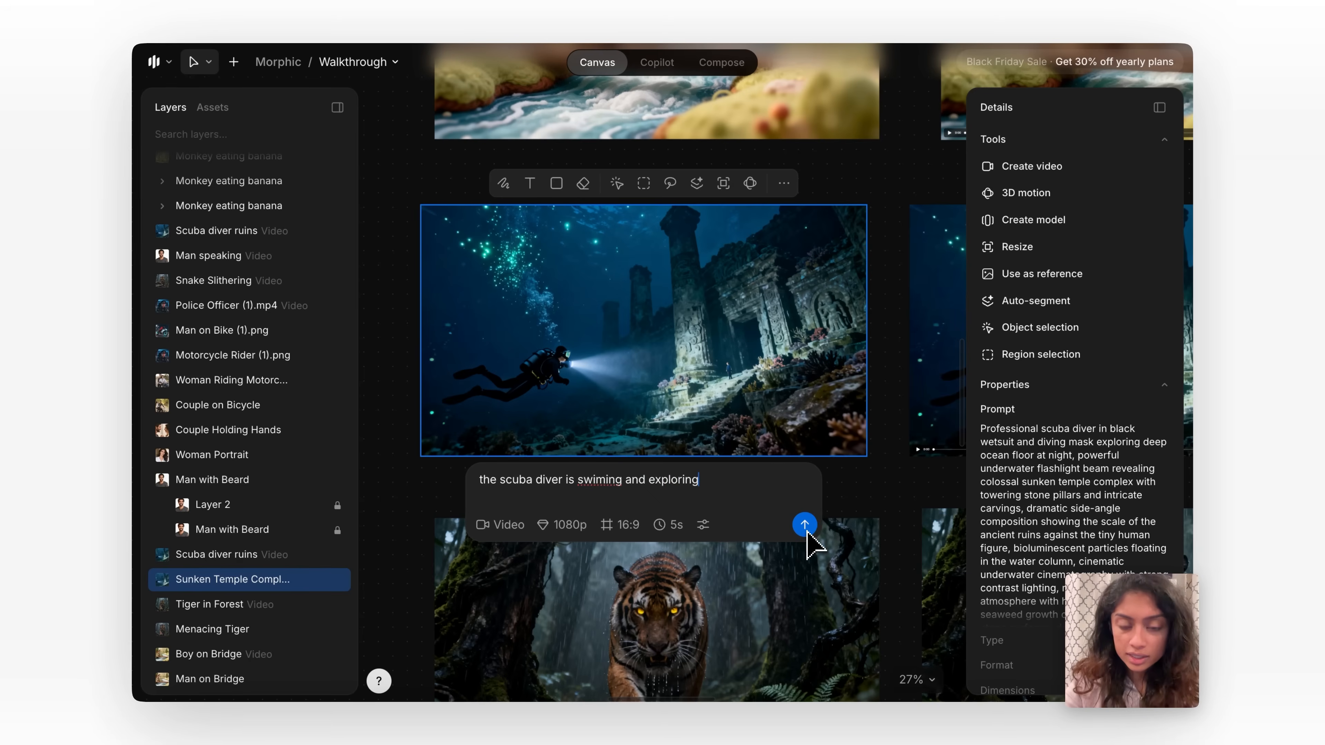
key("Return")
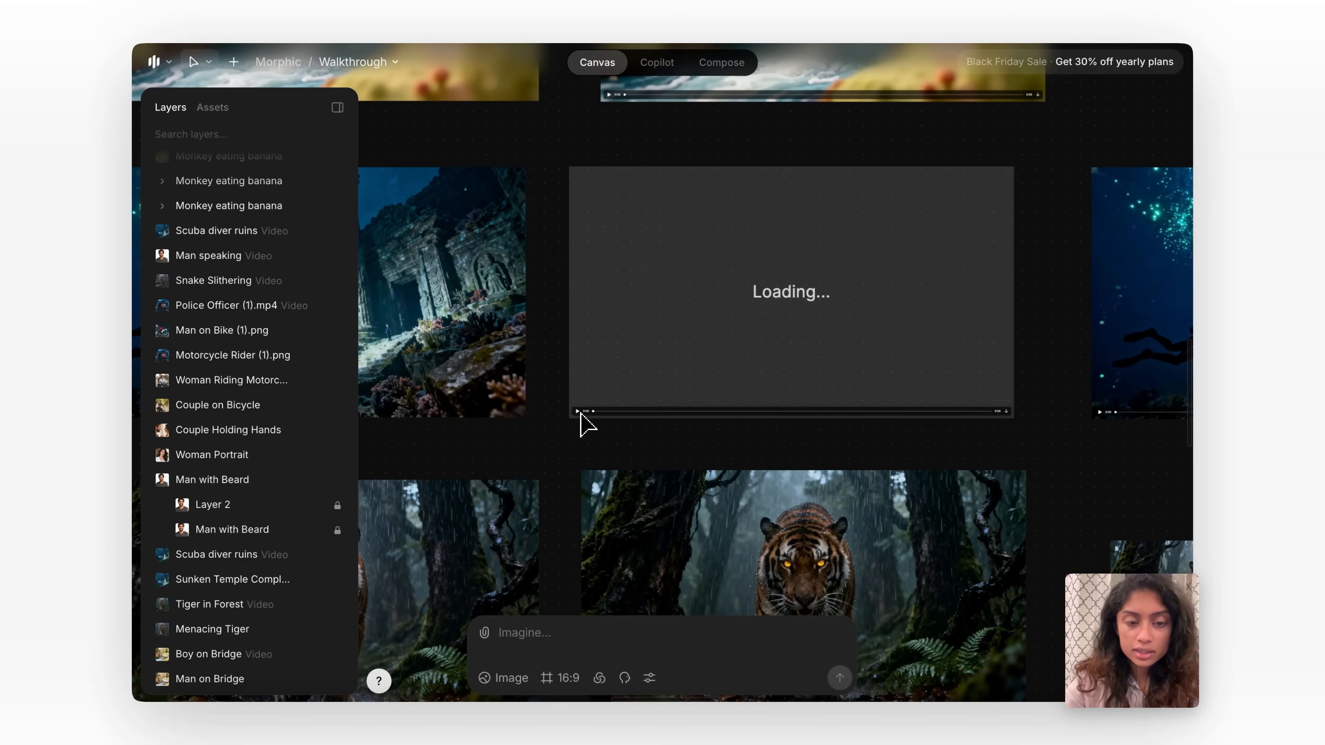
Play the existing Scuba diver ruins video beside the sunken temple image and review its motion.
left_click(580, 413)
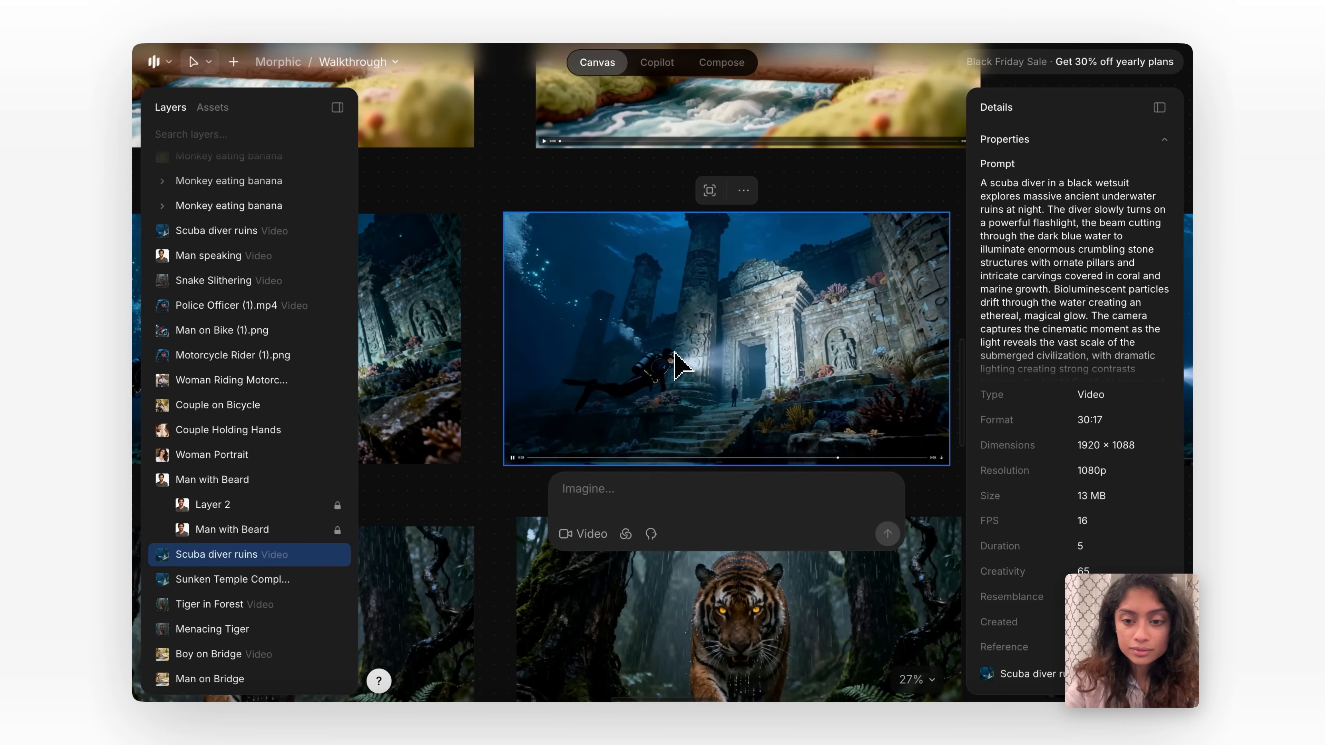
scroll(676, 366, "down", 2)
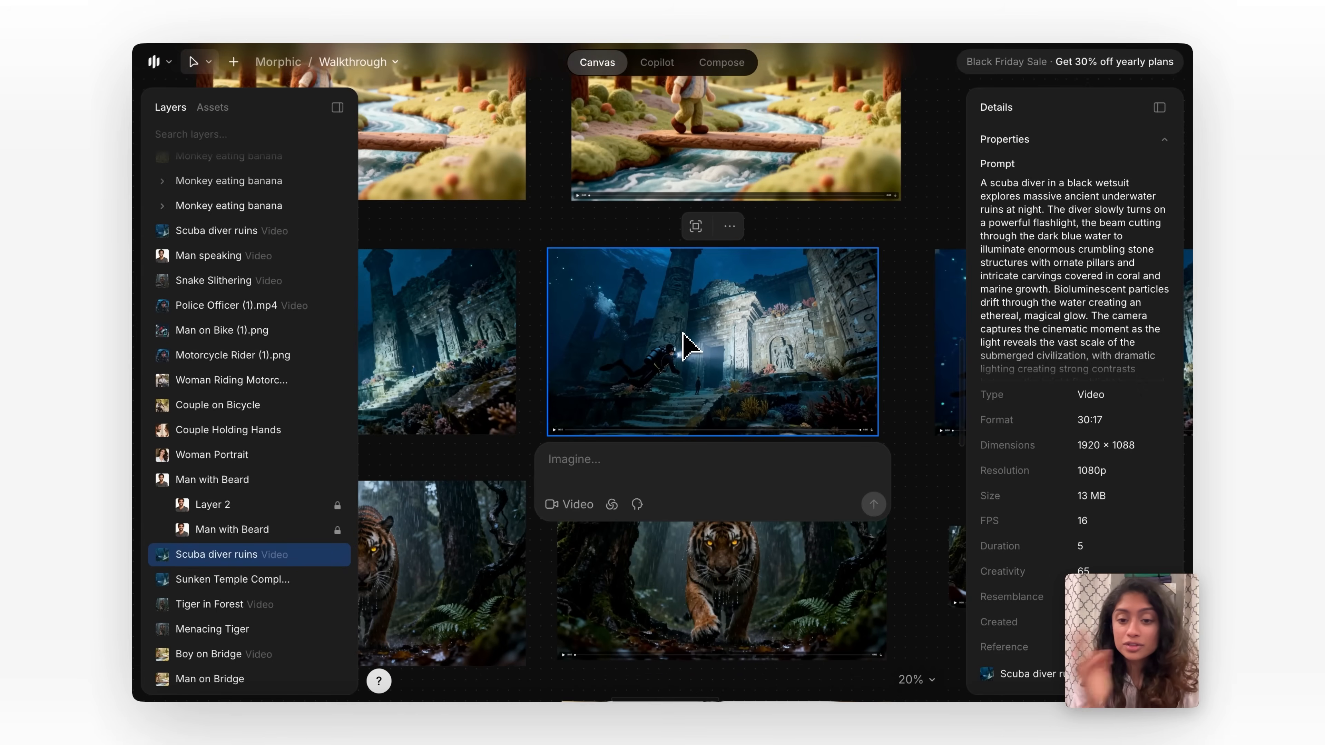
scroll(689, 347, "down", 5)
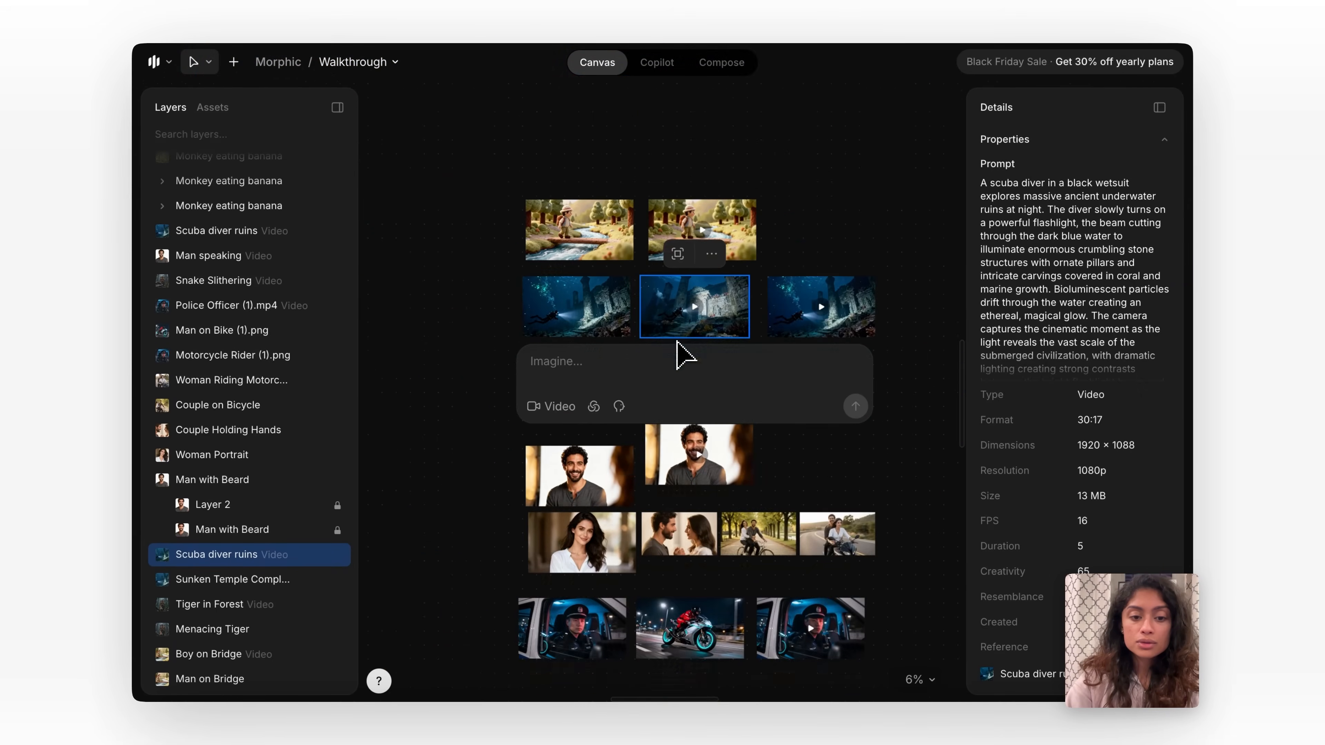
With nothing selected, switch generation to Video and generate a 1080p, 16:9, 5s clip from the prompt "a monkey eats a banana".
left_click(580, 681)
scroll(521, 684, "down", 4)
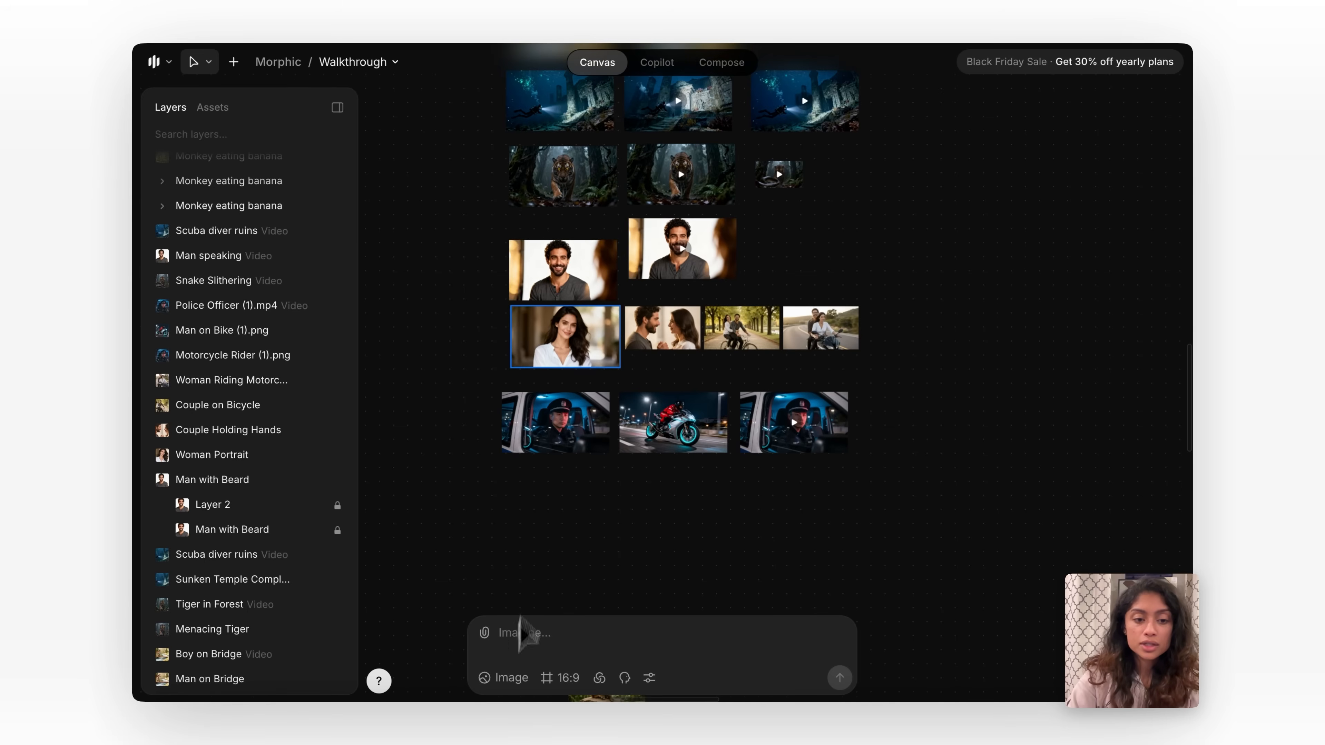
left_click(503, 678)
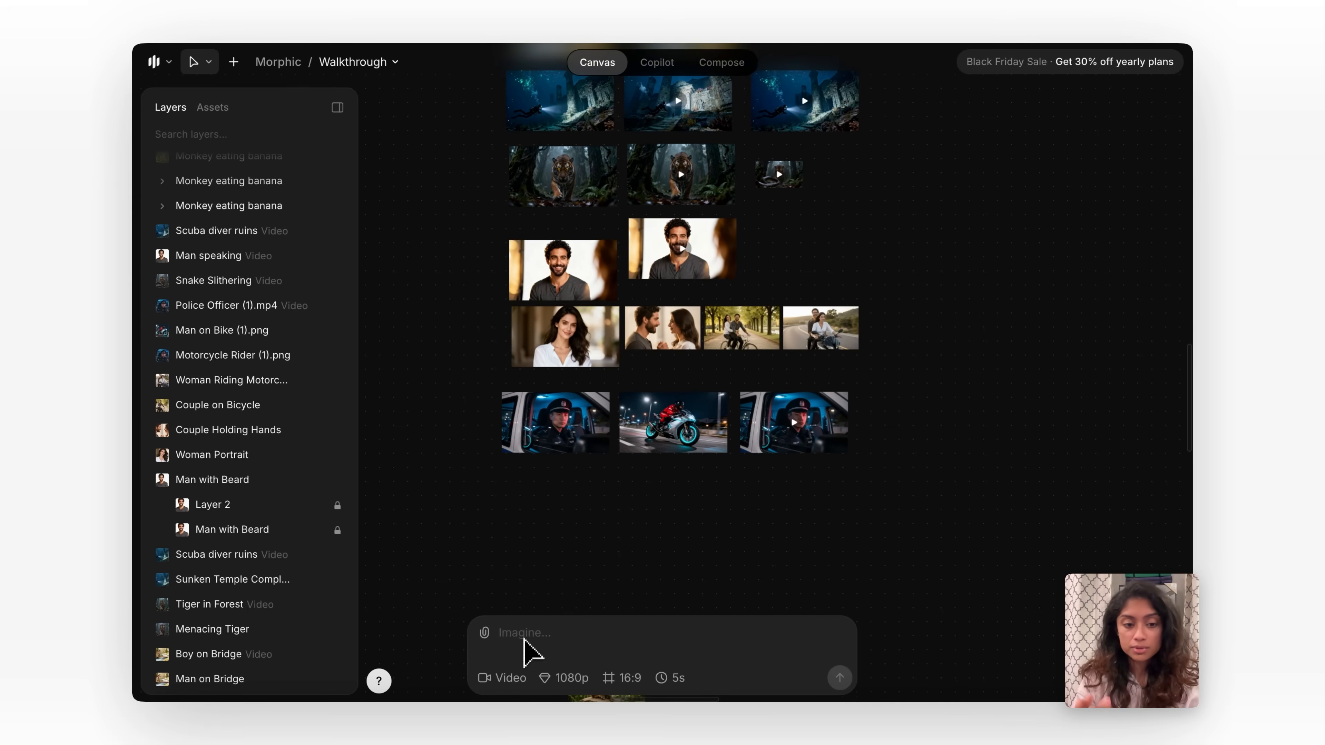
left_click(524, 678)
left_click(545, 620)
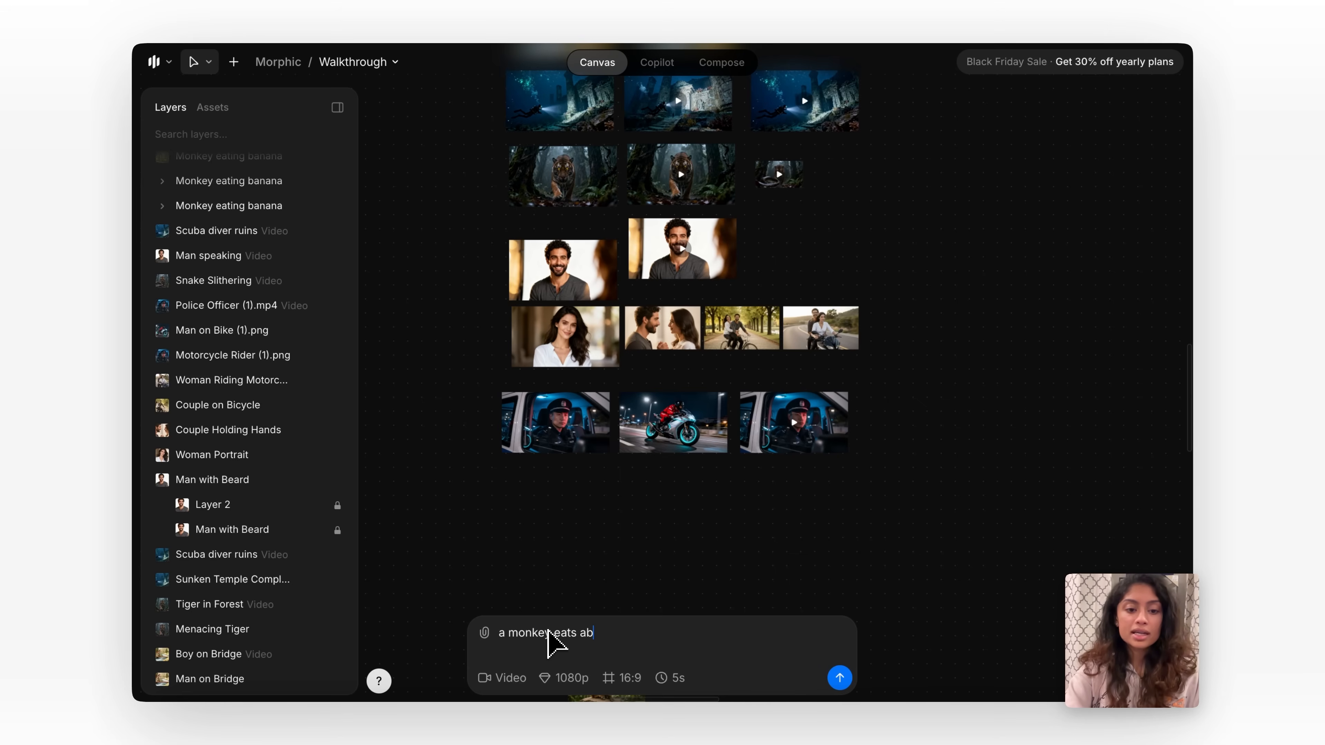
type("anana")
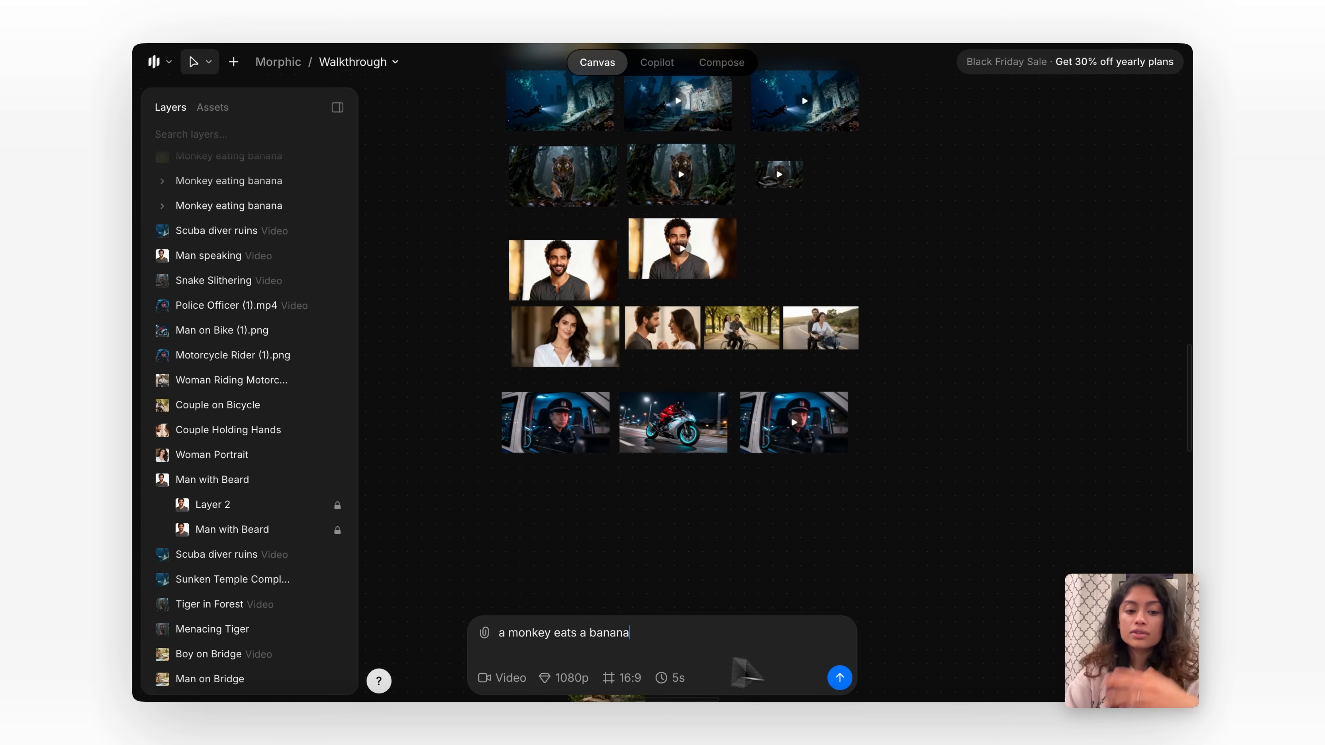
left_click(839, 677)
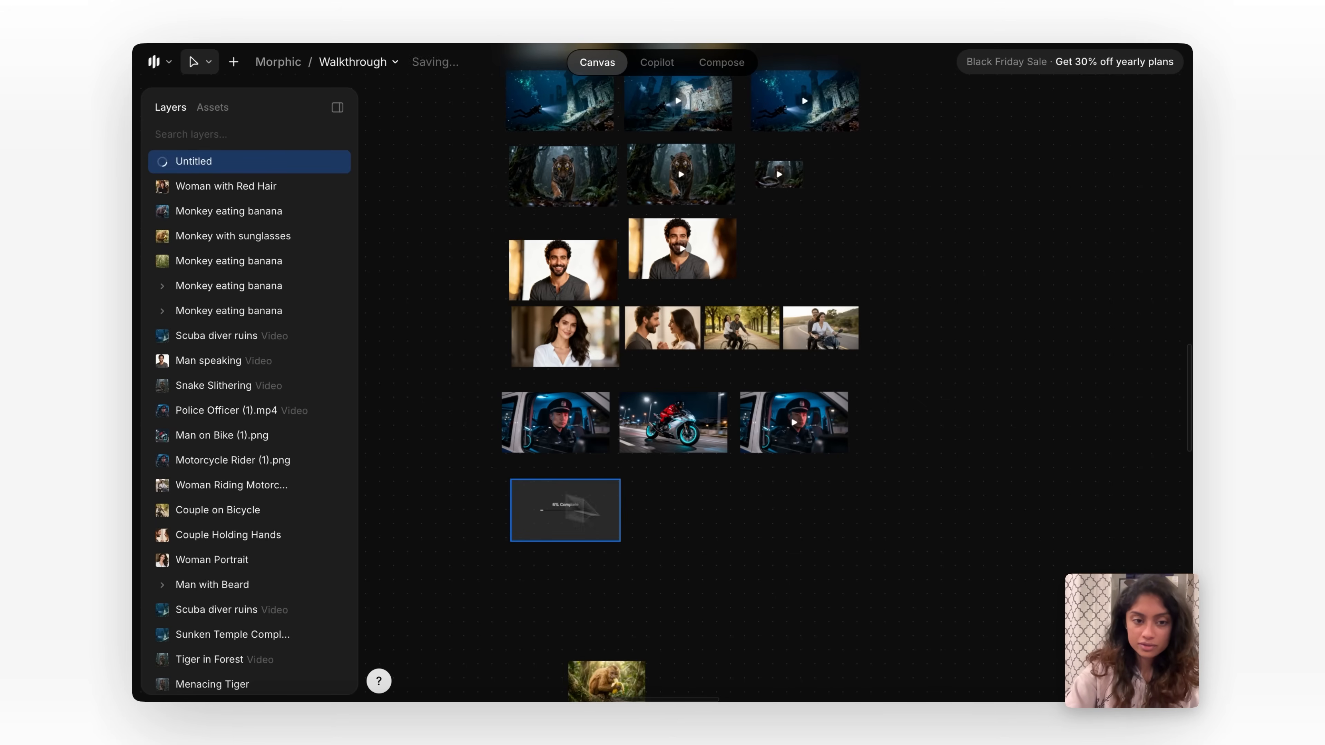
Play the generated monkey eating banana video on the canvas and deselect it after viewing.
left_click(658, 527)
scroll(548, 548, "up", 10)
scroll(532, 543, "up", 3)
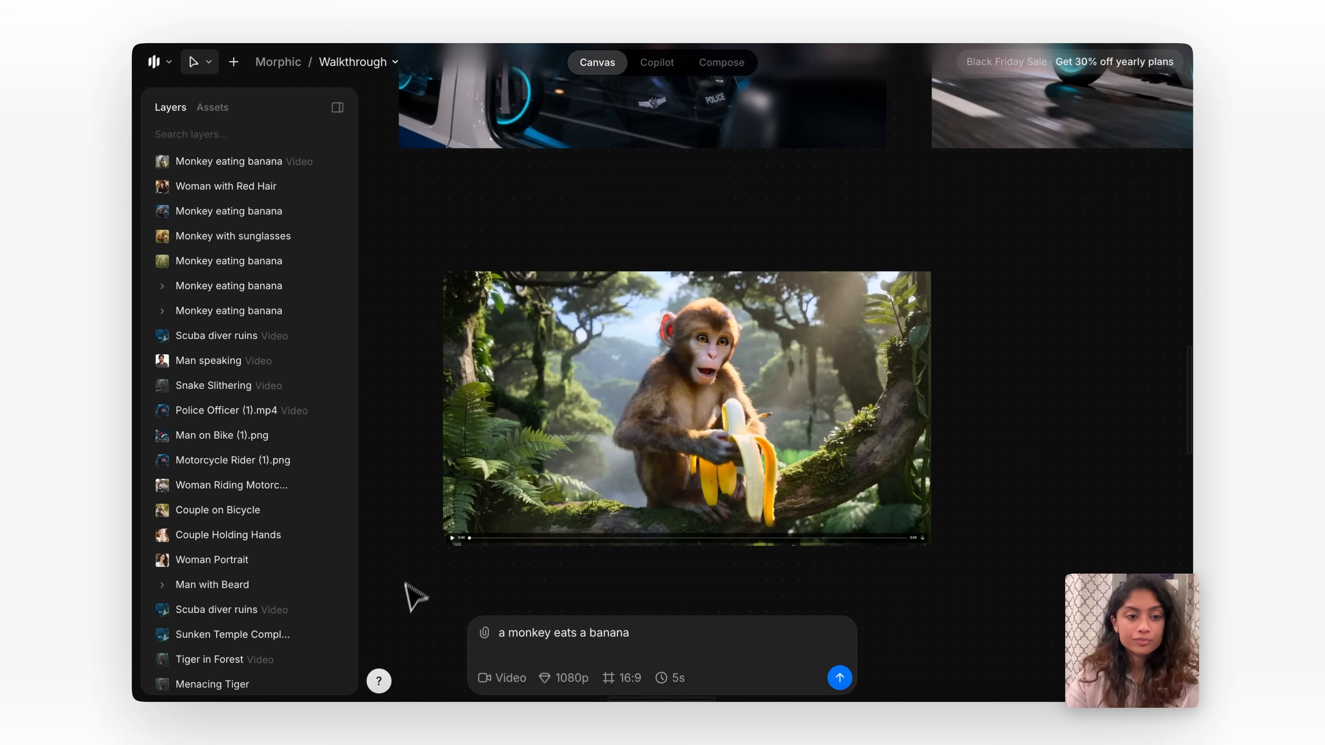
left_click(452, 537)
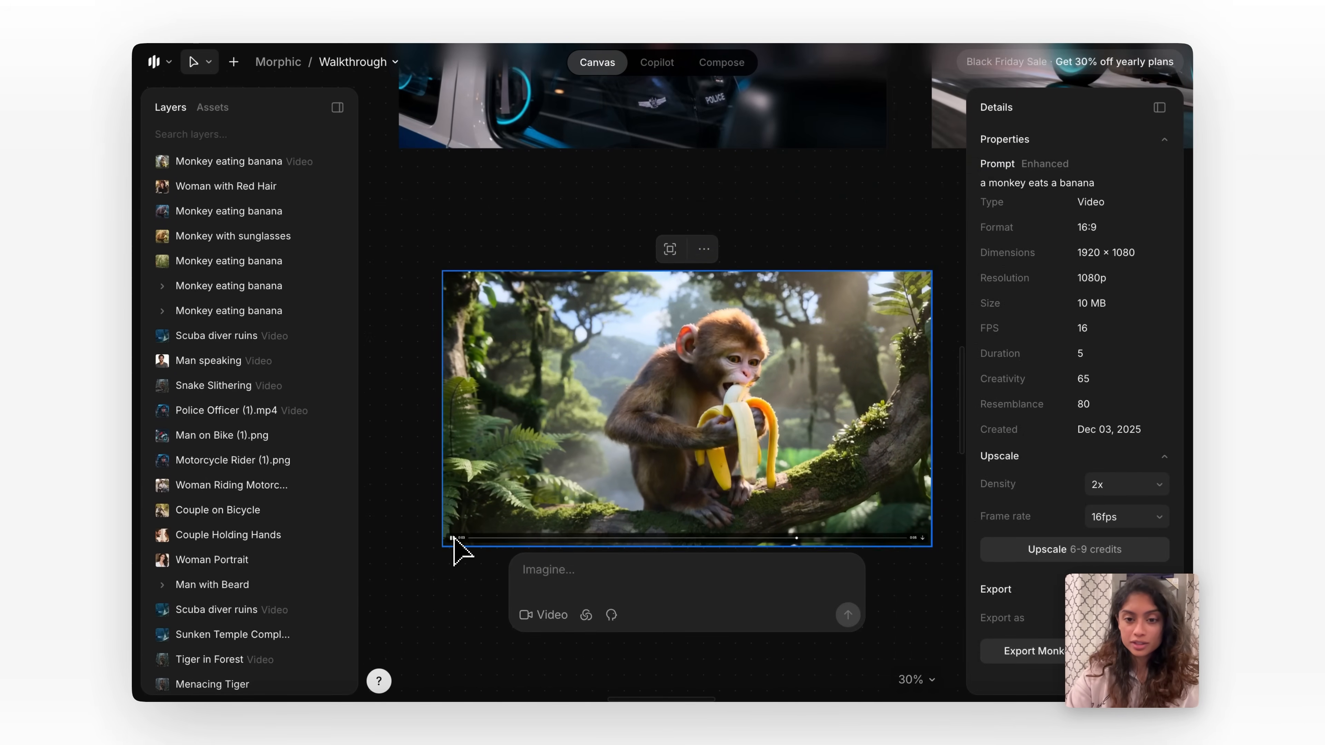
scroll(471, 583, "down", 5)
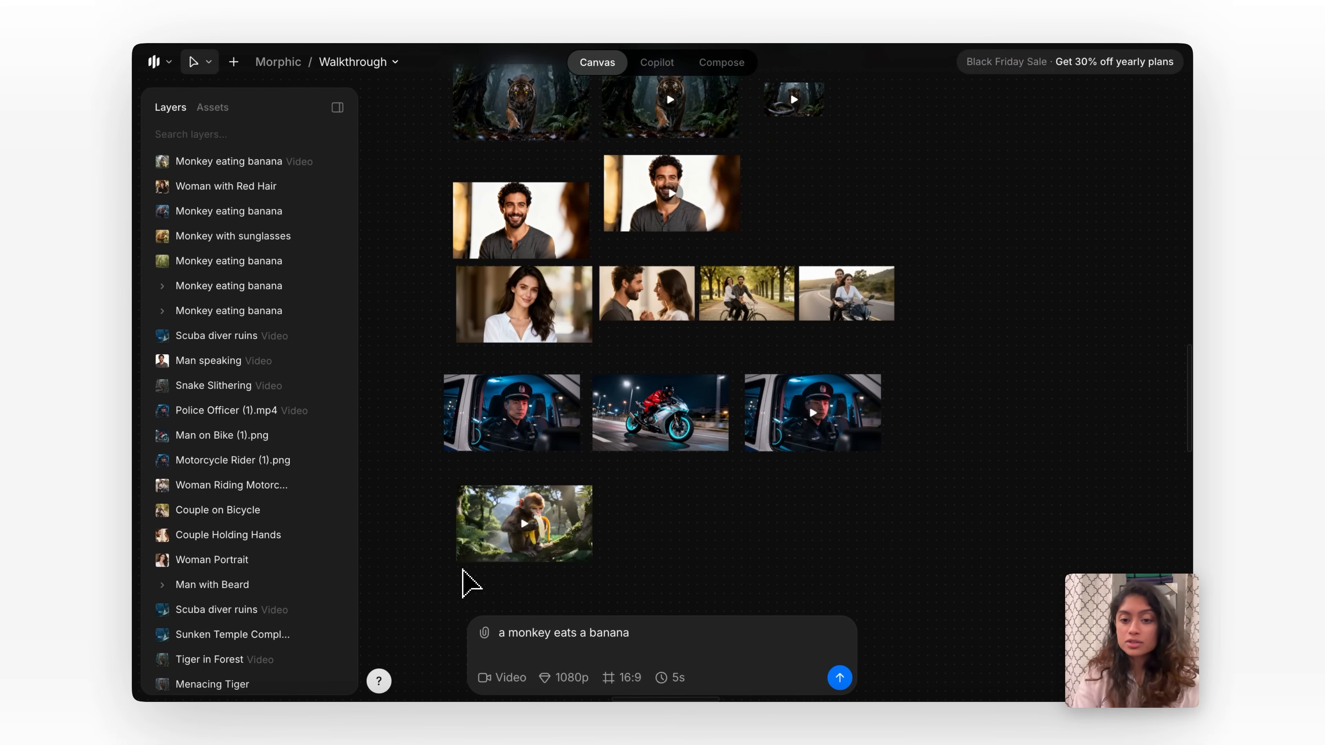
scroll(445, 345, "up", 3)
left_click(567, 129)
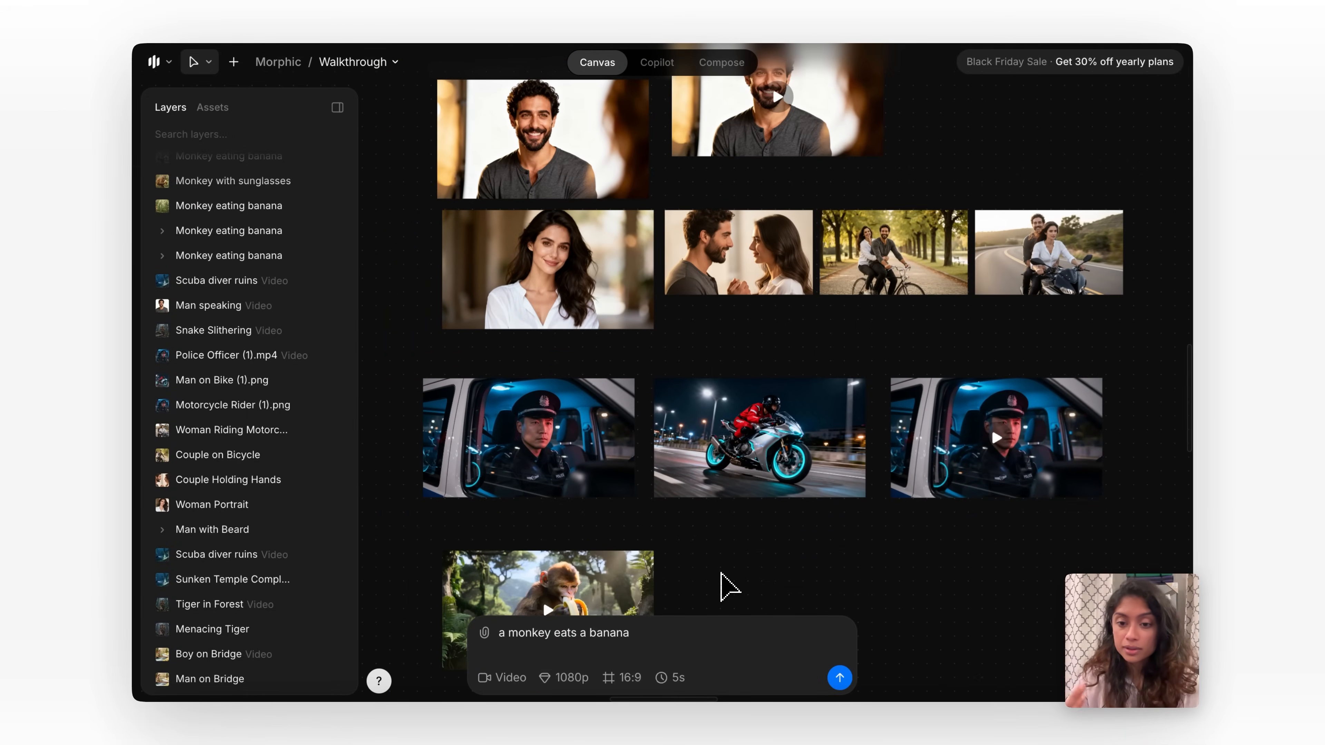
Select the police officer and motorcycle rider images together and set them up as frames for a new video.
scroll(578, 454, "up", 5)
scroll(578, 447, "left", 1)
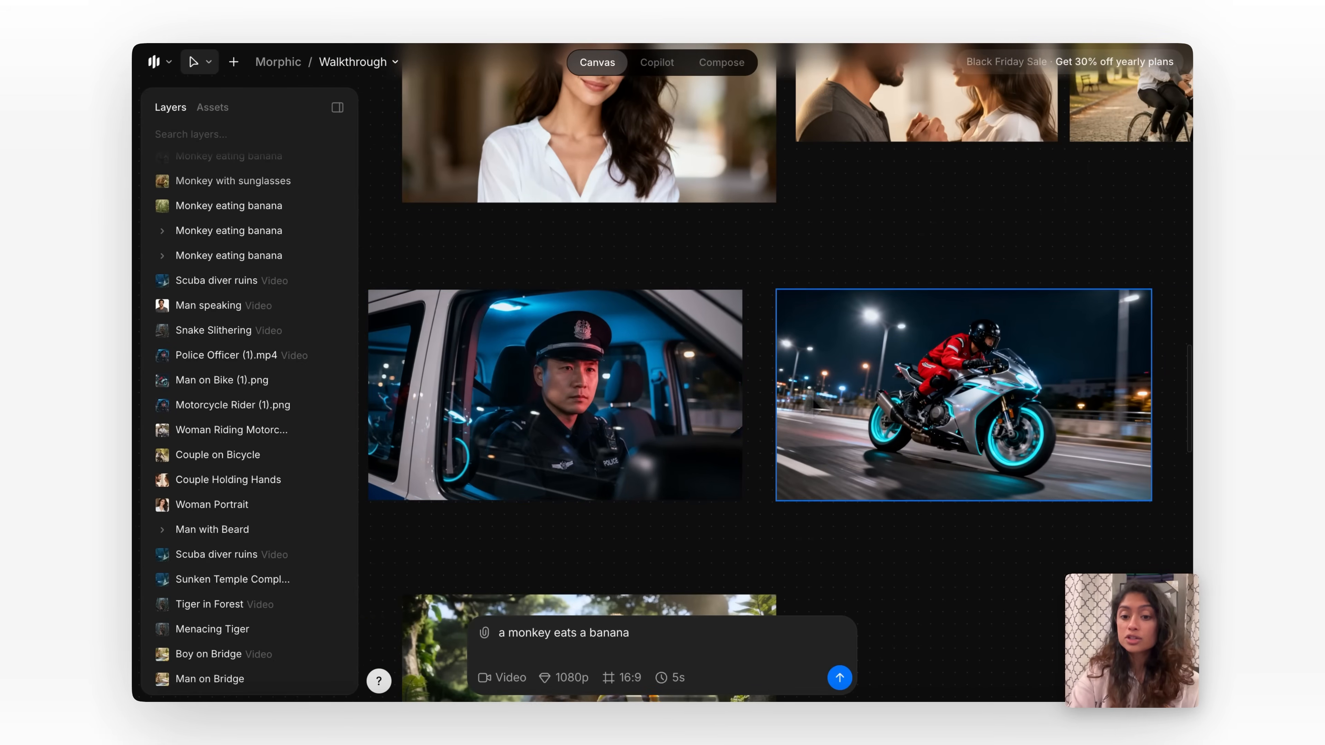
scroll(889, 440, "down", 1)
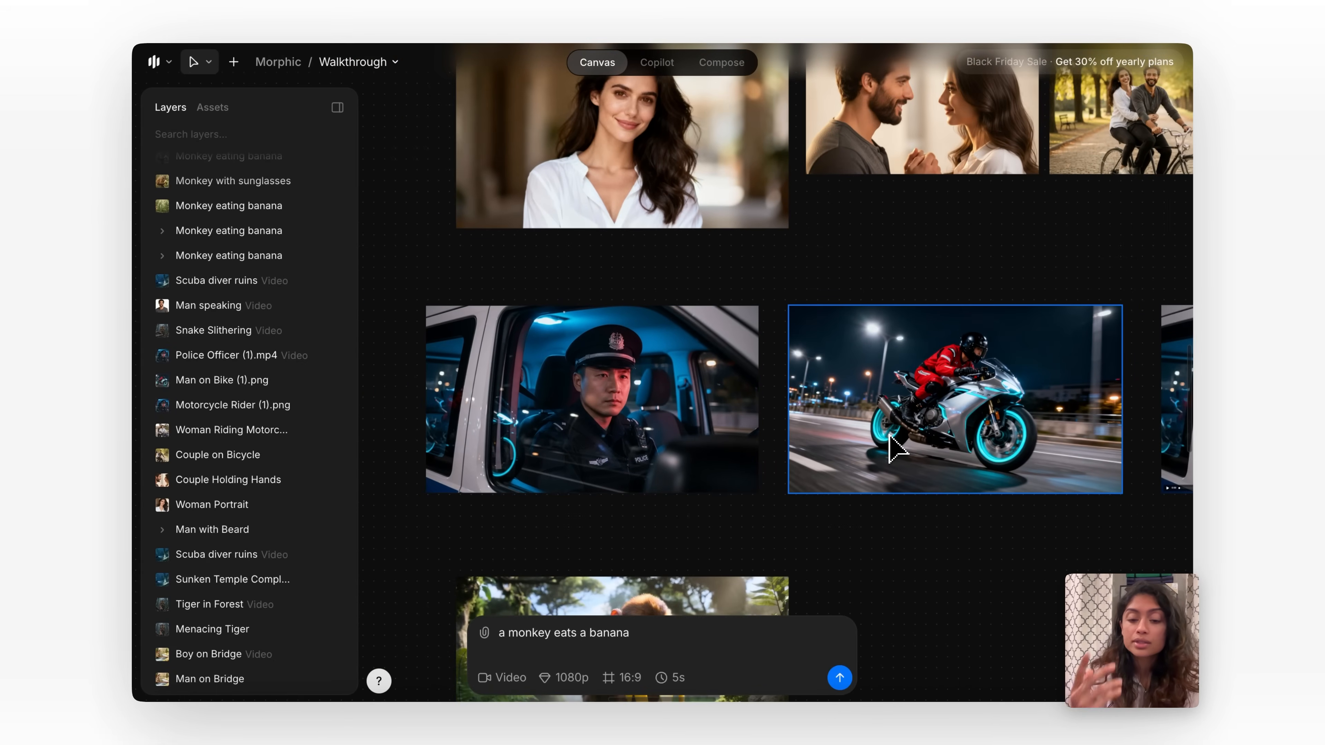
left_click_drag(469, 275, 983, 541)
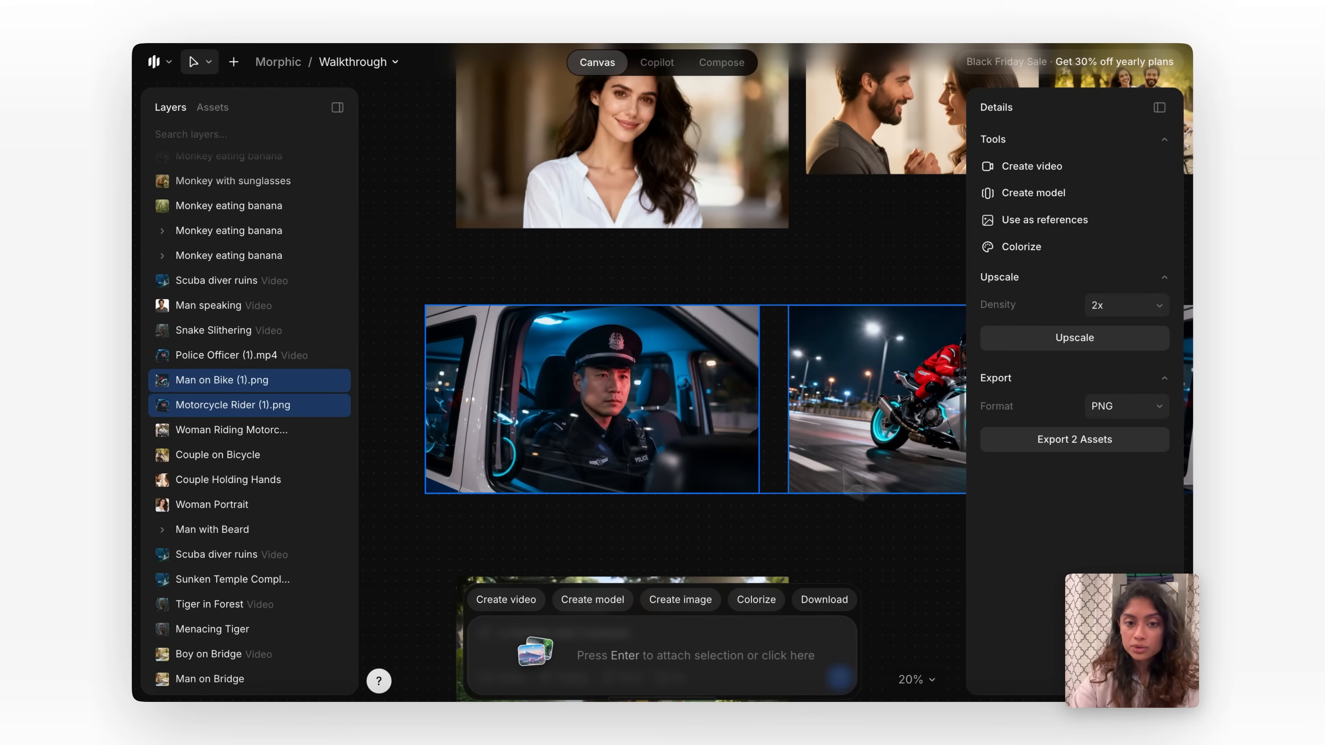
scroll(877, 488, "right", 2)
scroll(877, 488, "up", 2)
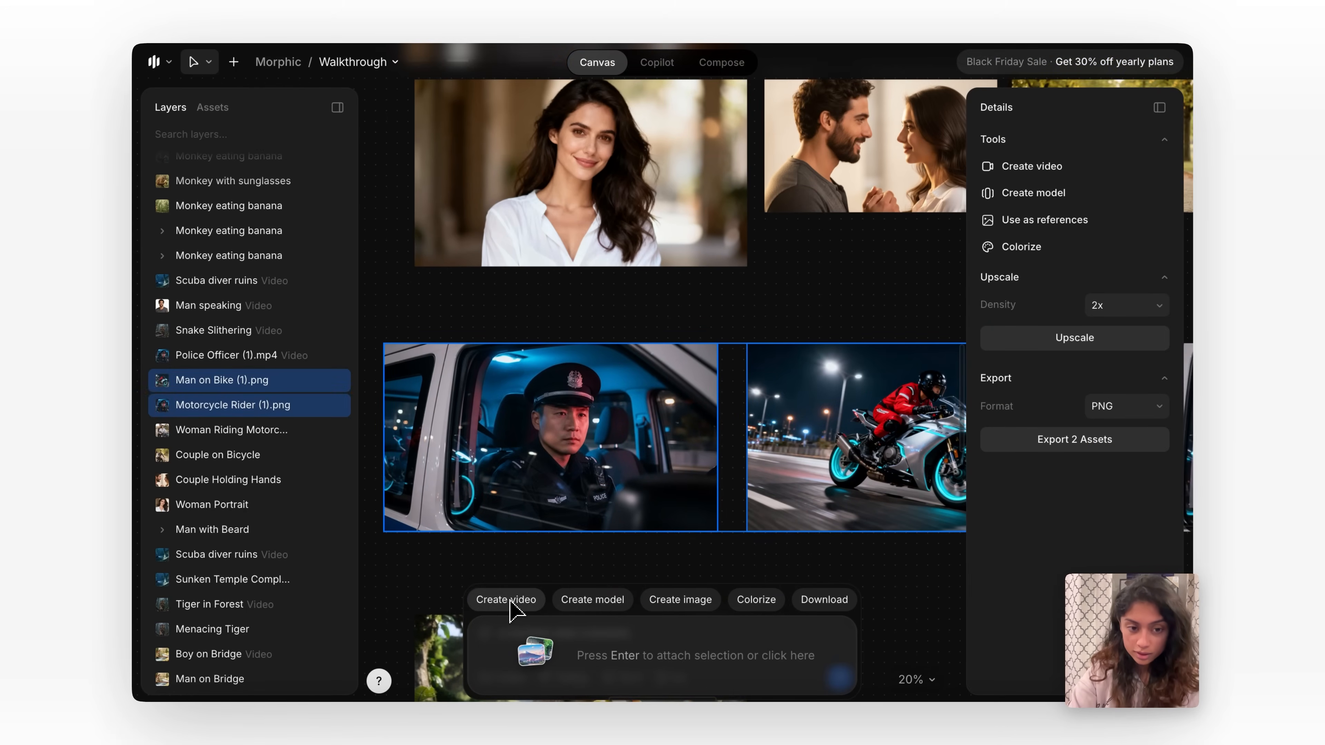
left_click(515, 601)
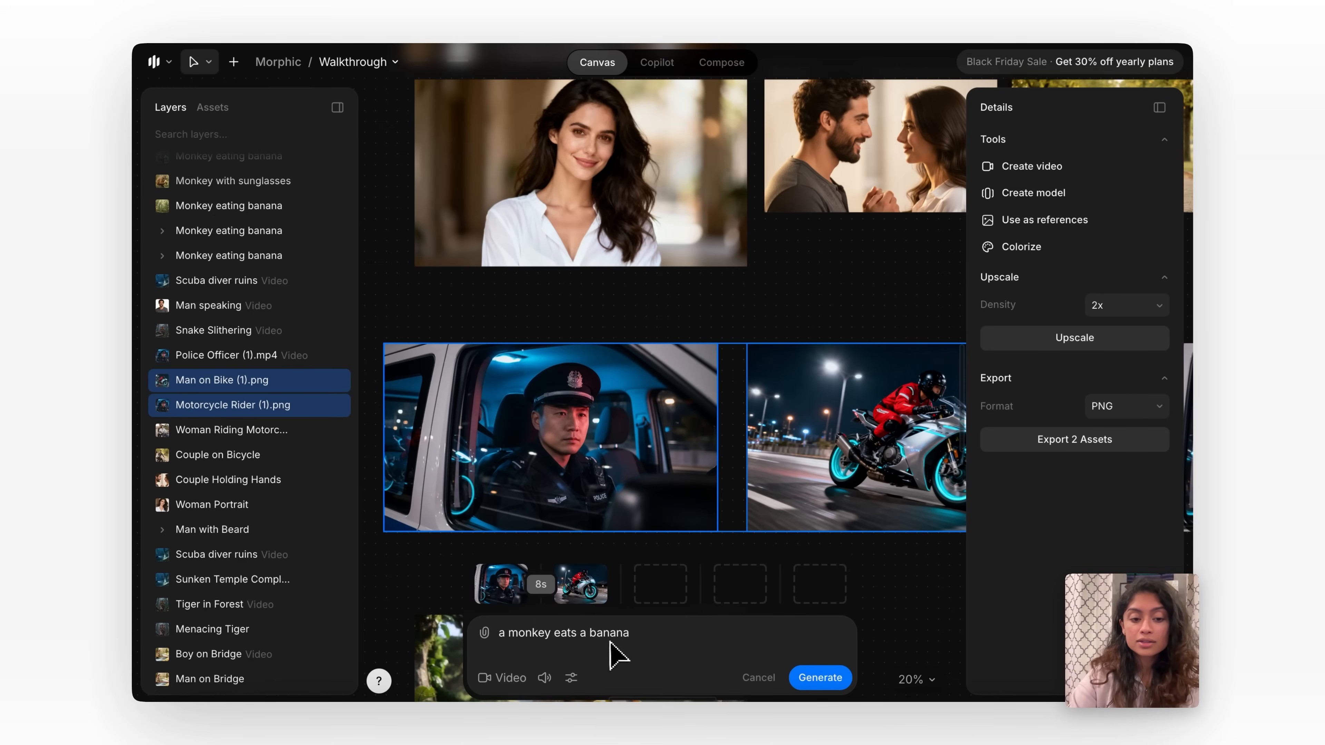
Replace the video prompt with "the bike emerges as the camera passes the window".
key("ctrl+a")
key("BackSpace")
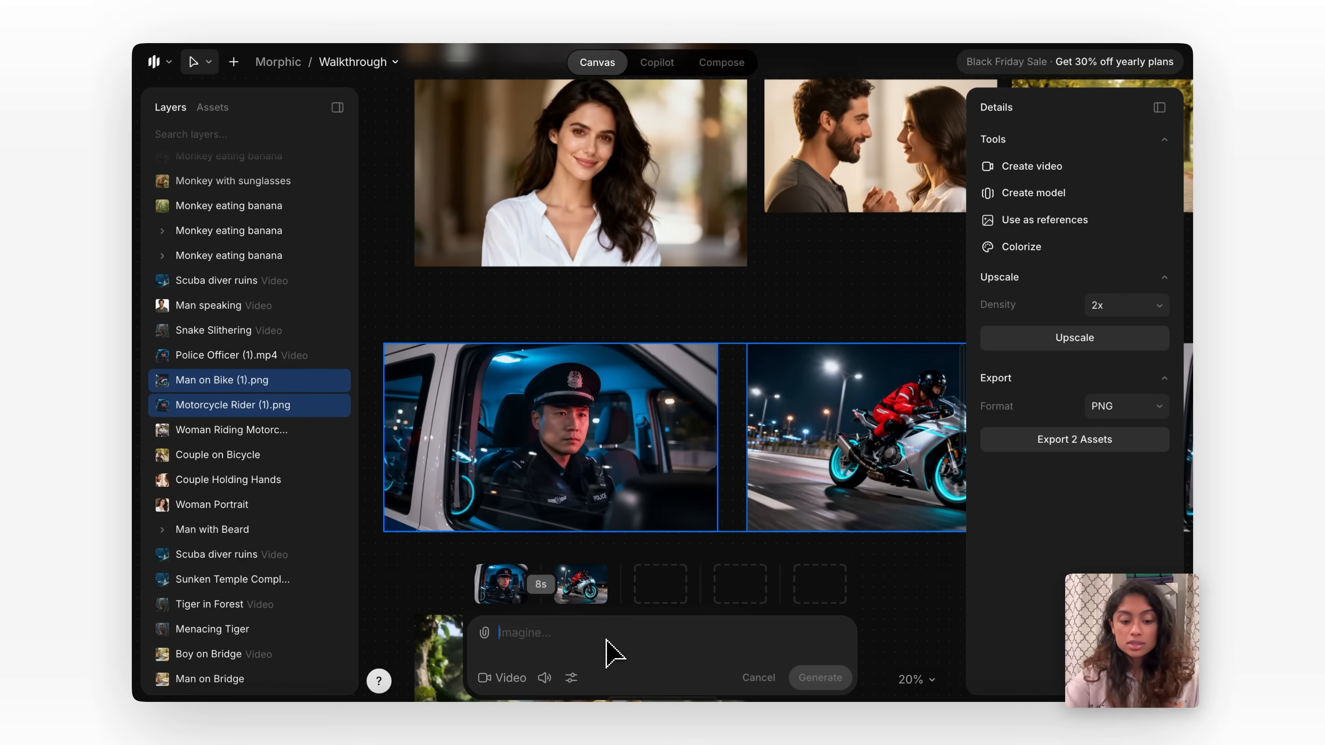
type("the bike ")
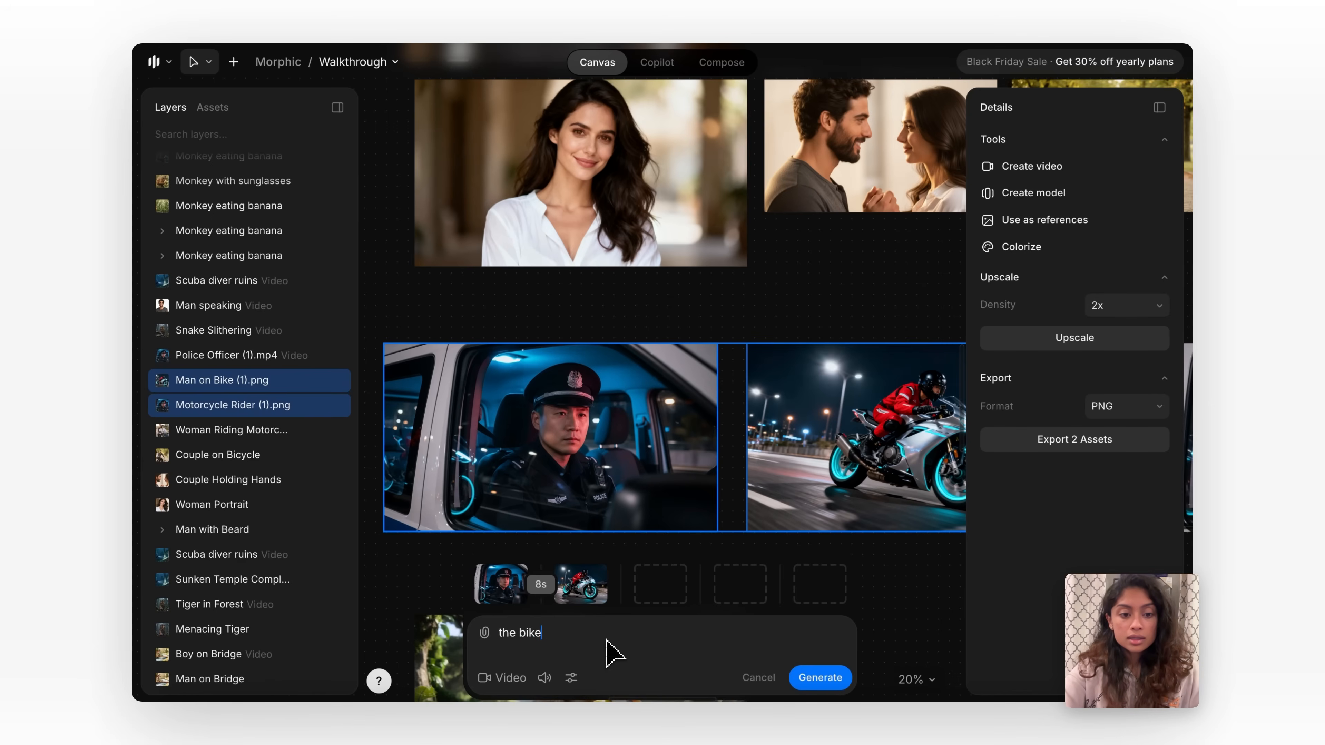
type("em")
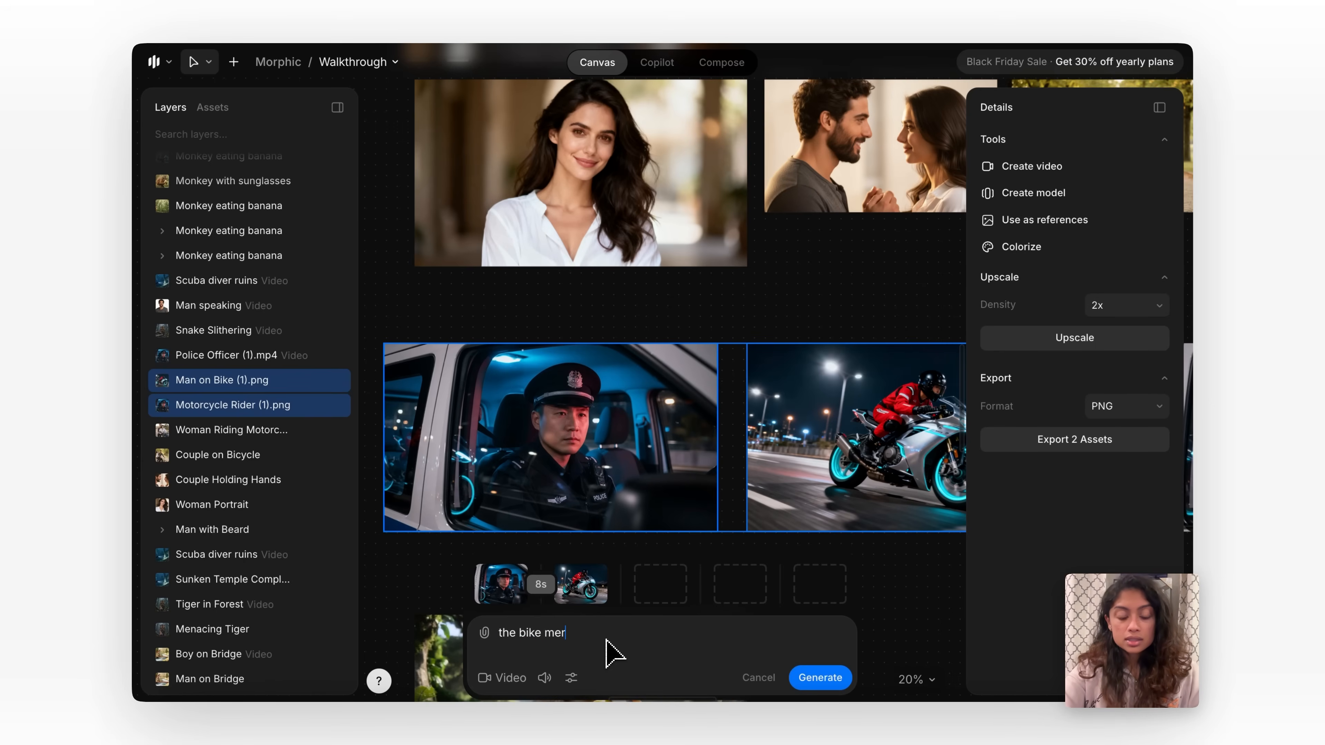
key("BackSpace")
key("BackSpace")
type("emerges as the camera passes the window")
Review the duration options between the two video frames without changing the duration, and deselect the images.
mouse_move(519, 600)
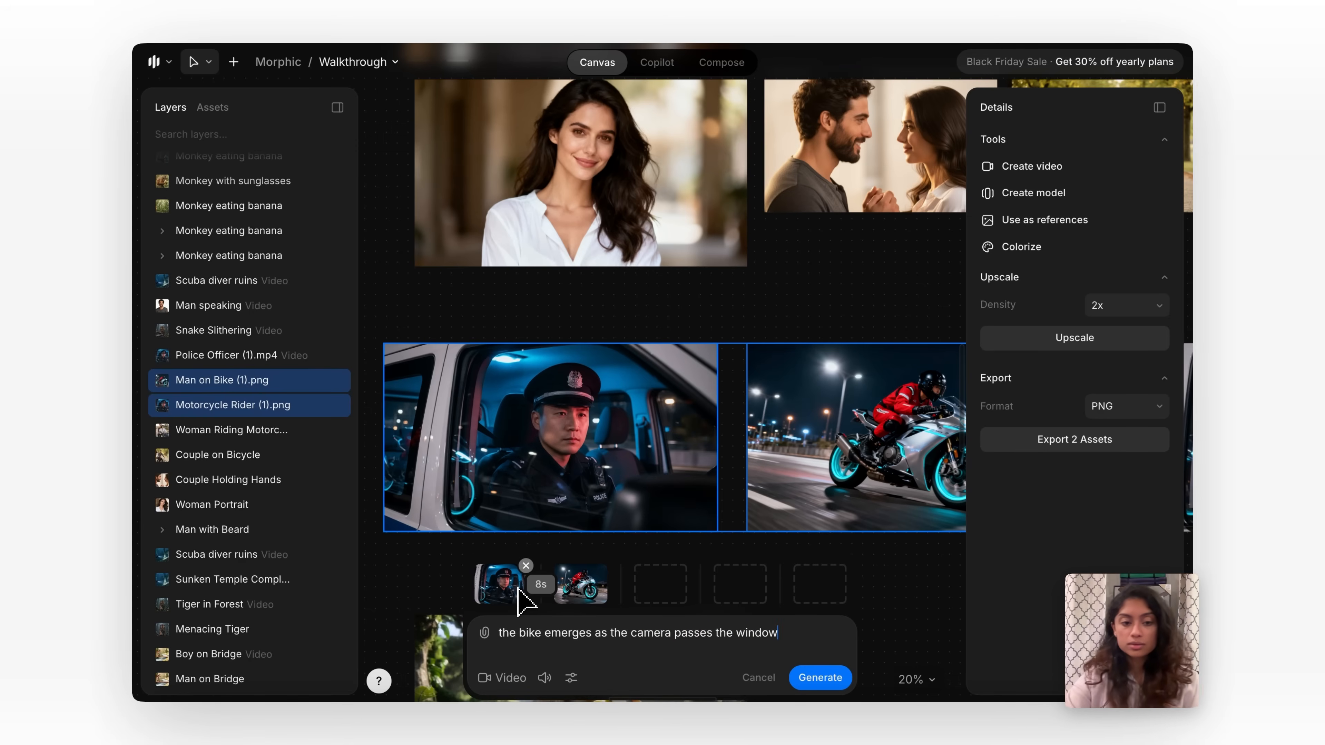
left_click(541, 584)
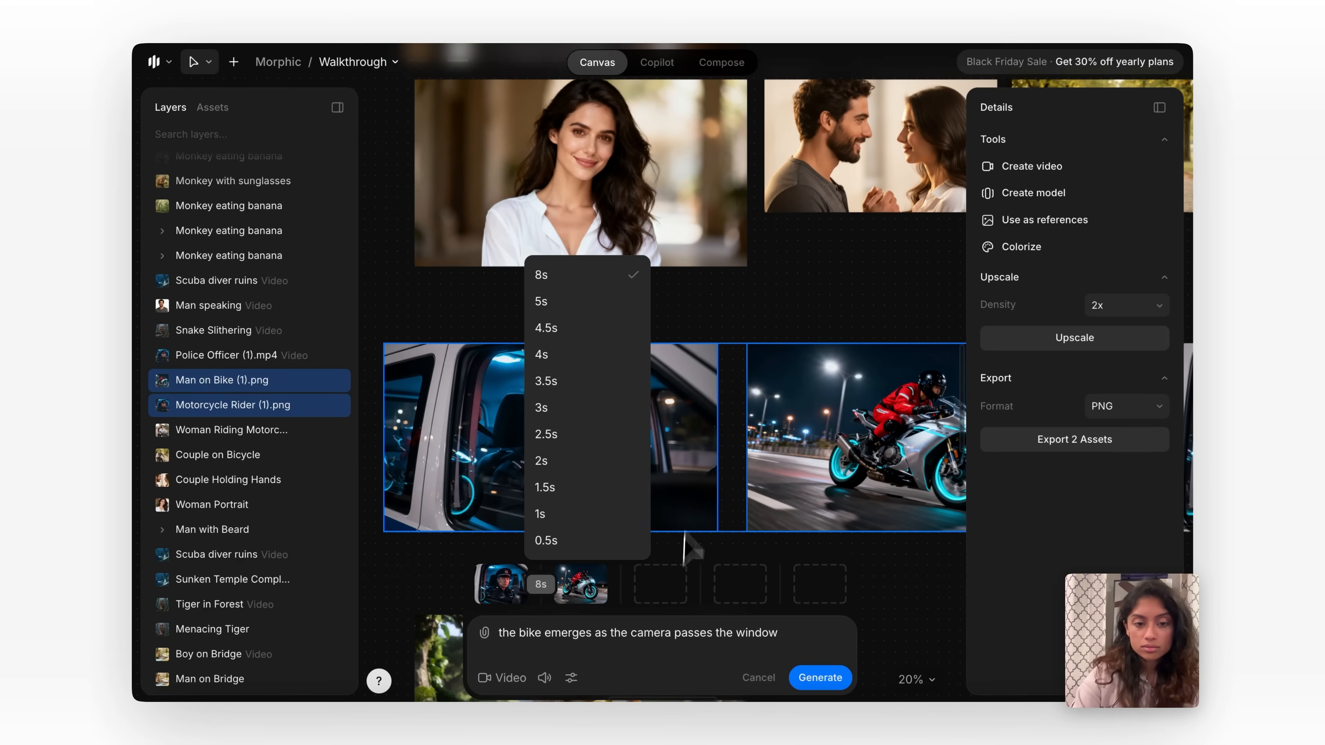
left_click(702, 634)
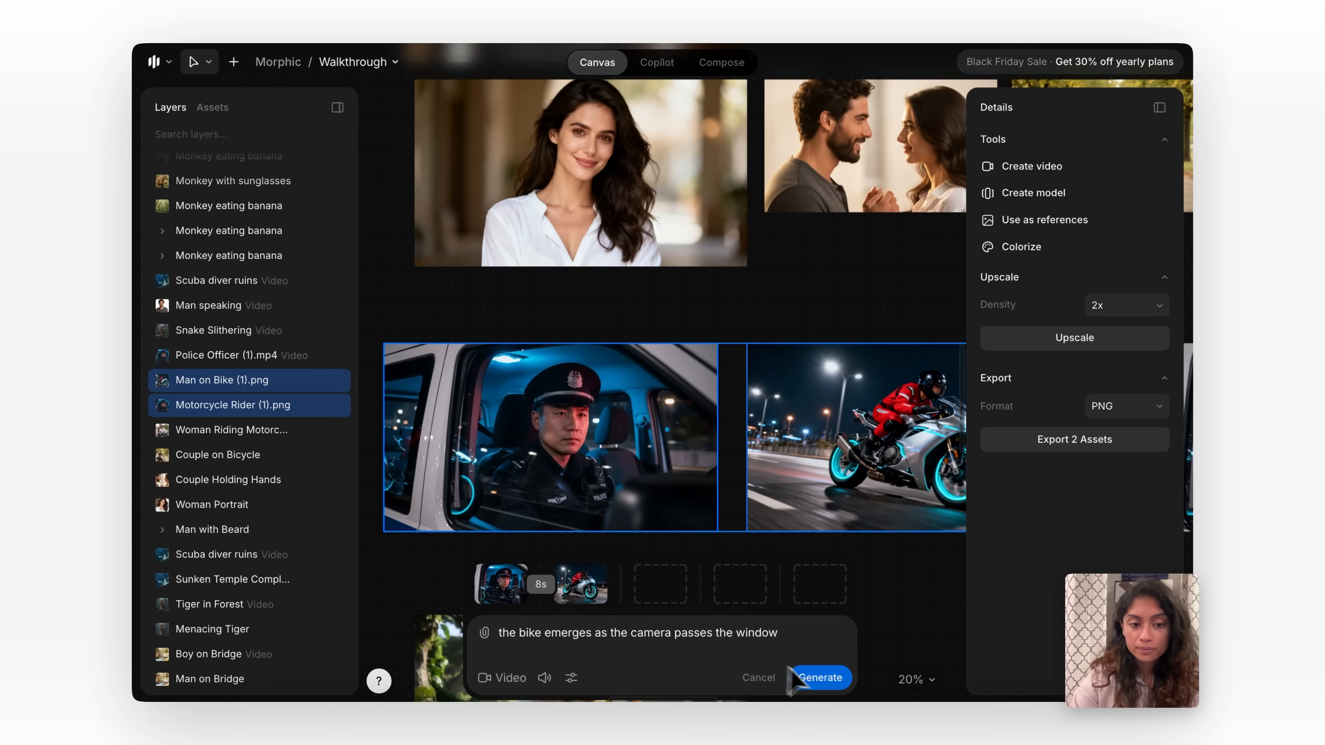
left_click(877, 562)
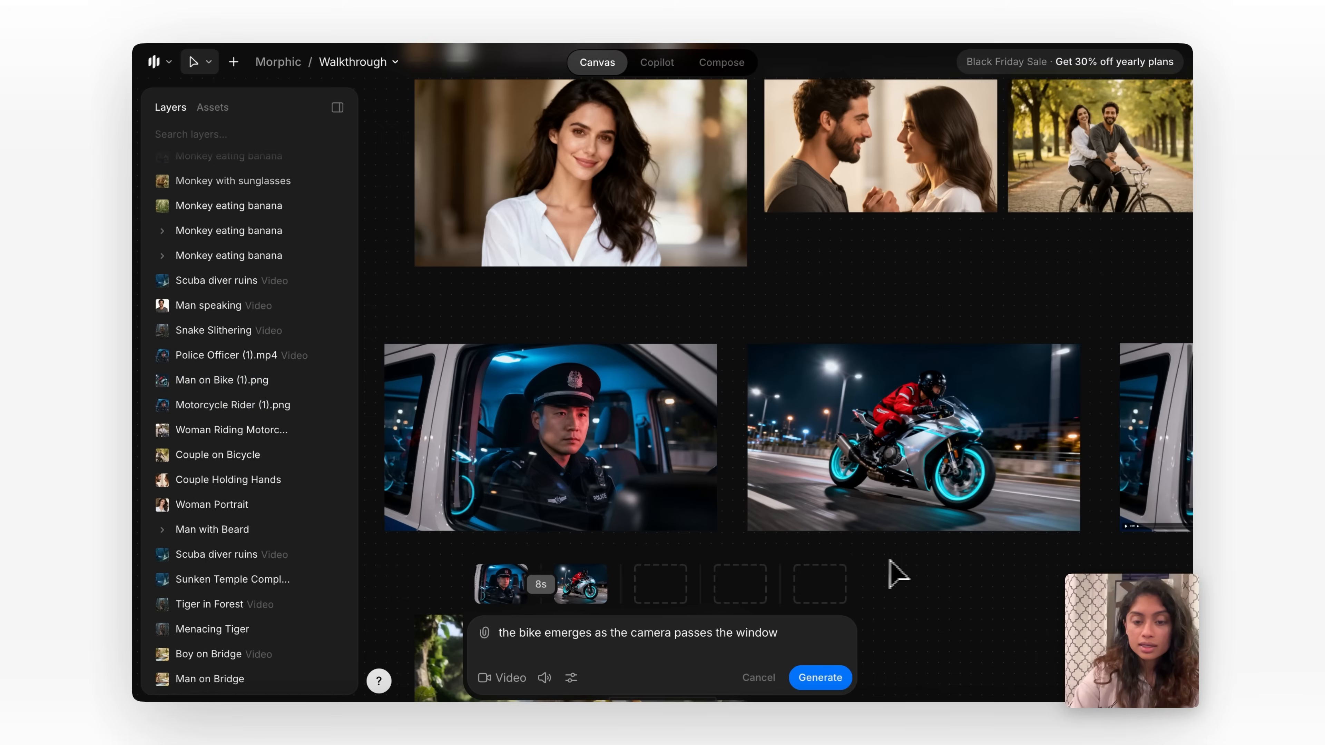
Play the existing Police Officer (1).mp4 video beside the motorcycle image and review its transition between the two frames.
scroll(889, 564, "right", 10)
left_click(553, 510)
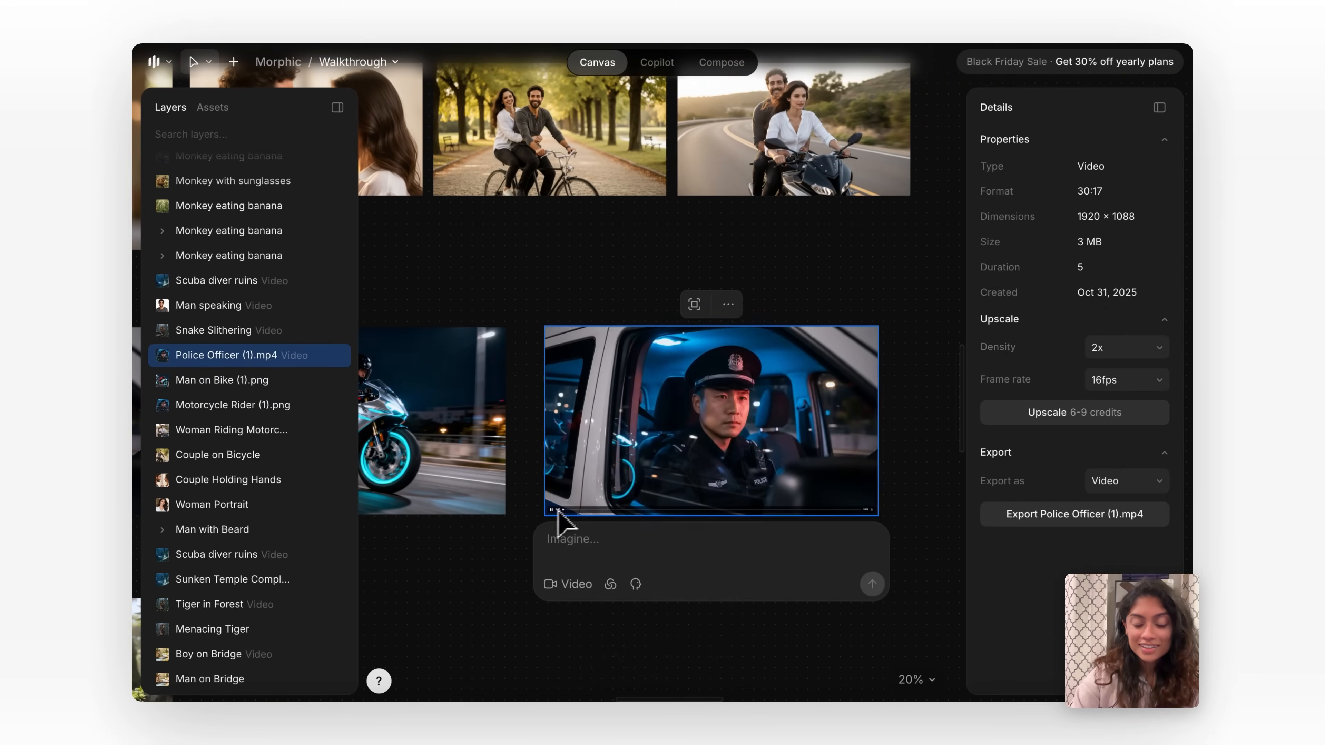
scroll(622, 484, "up", 5)
scroll(621, 484, "right", 2)
scroll(622, 485, "down", 1)
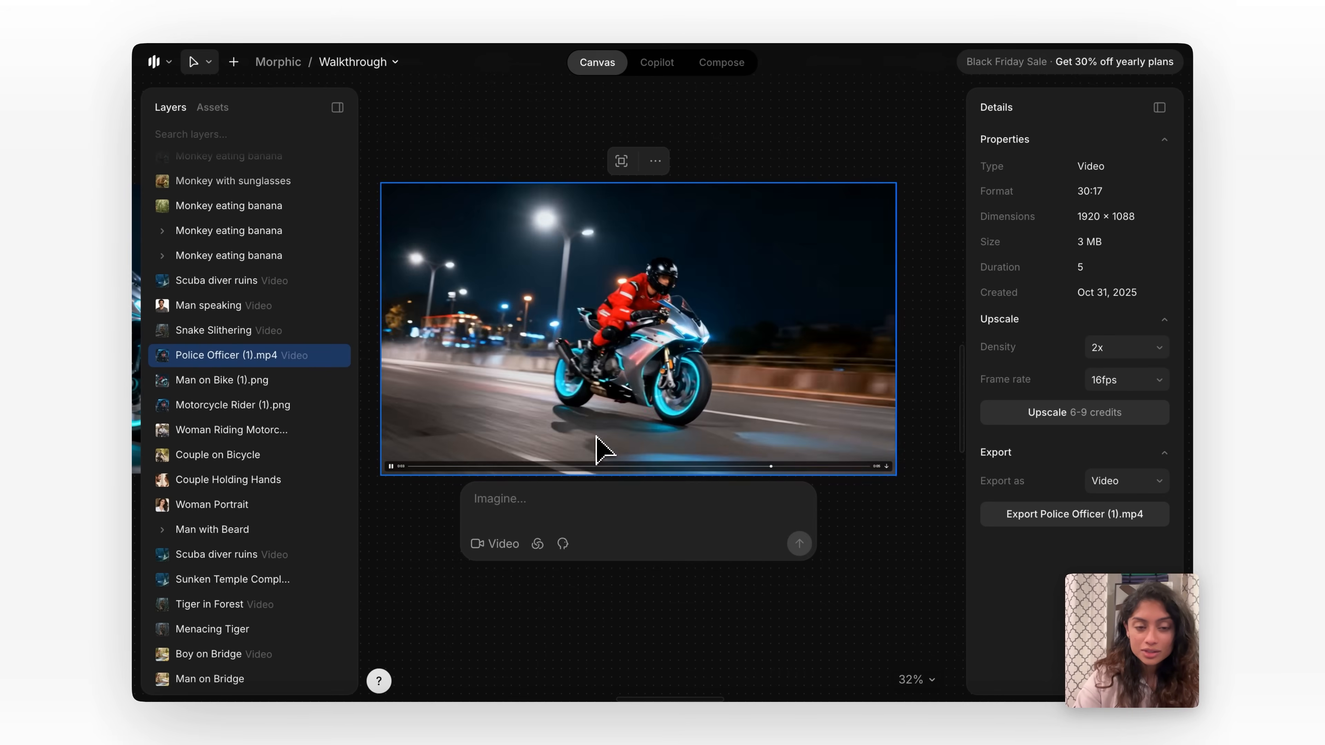
scroll(594, 438, "down", 2)
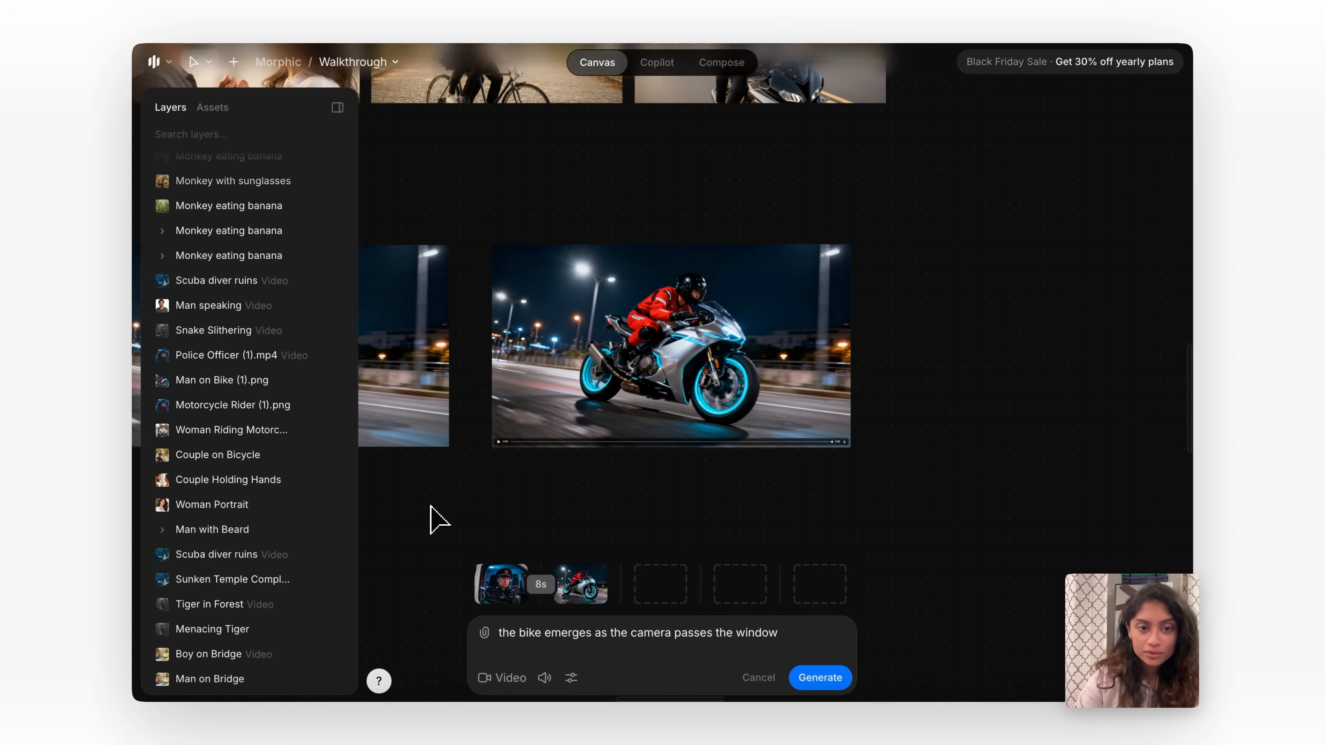
scroll(433, 519, "down", 3)
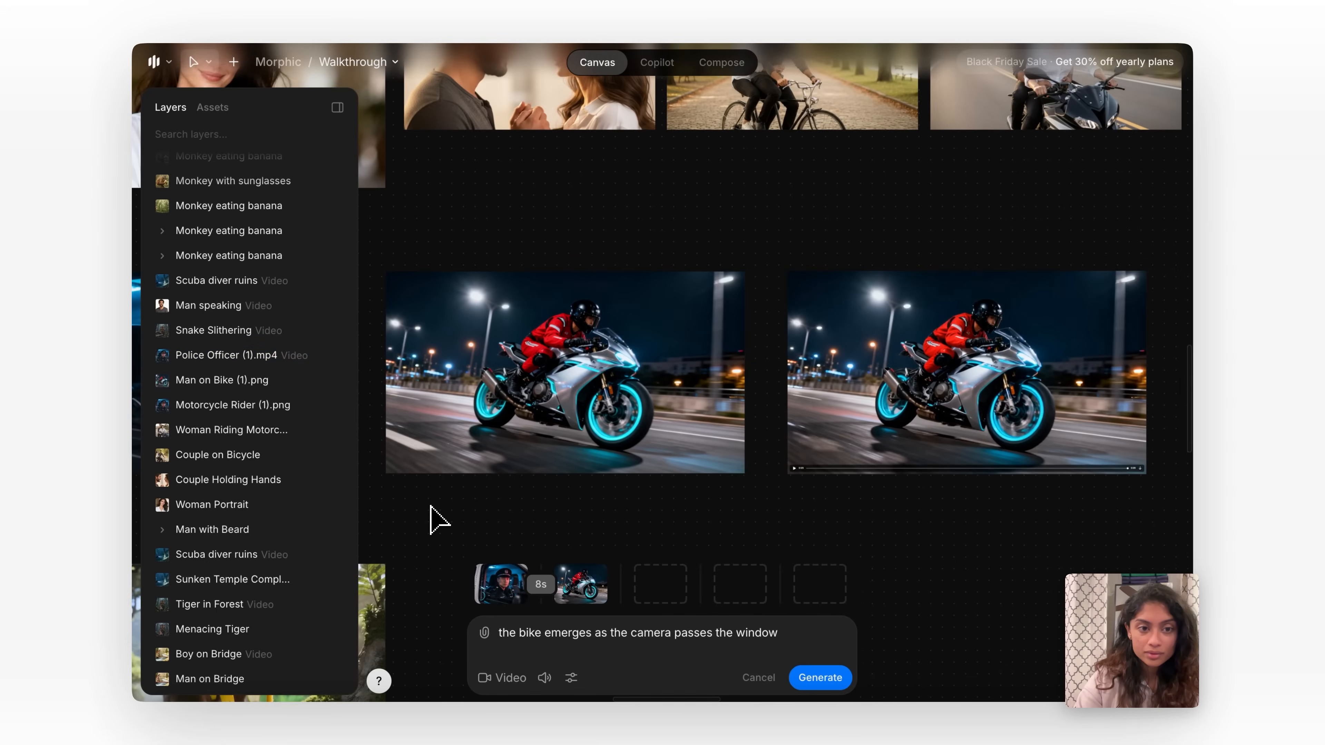
scroll(499, 479, "left", 3)
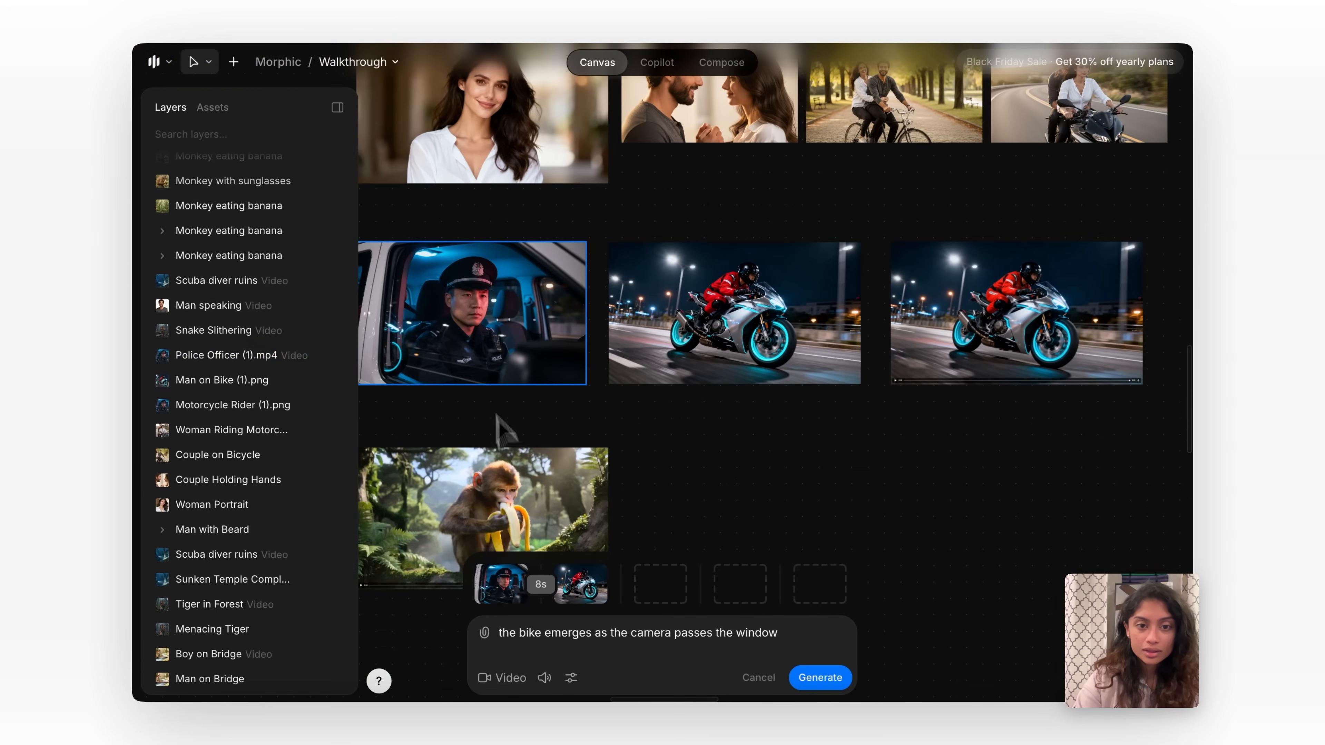
scroll(815, 433, "down", 2)
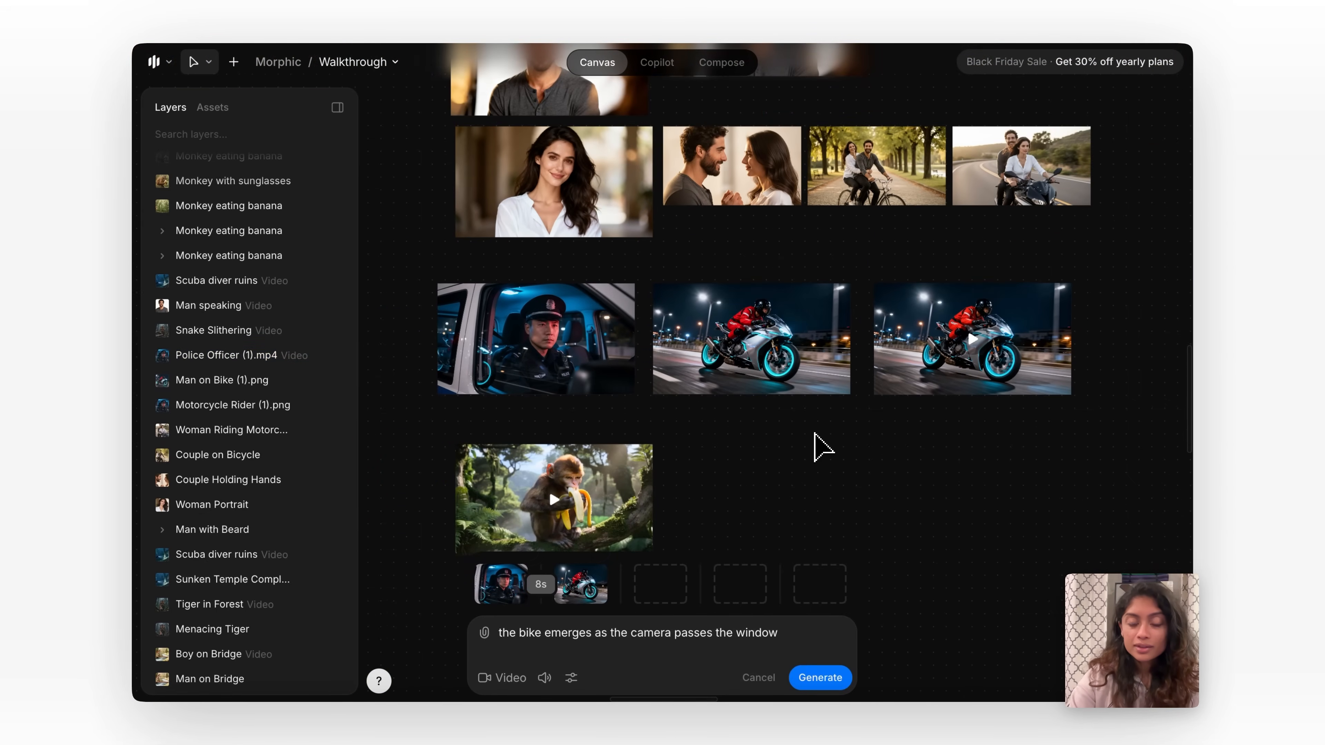
Extract the last frame of the Police Officer (1).mp4 video to the canvas.
scroll(814, 433, "up", 3)
scroll(814, 433, "right", 3)
scroll(863, 381, "up", 3)
scroll(863, 381, "right", 3)
left_click(863, 381)
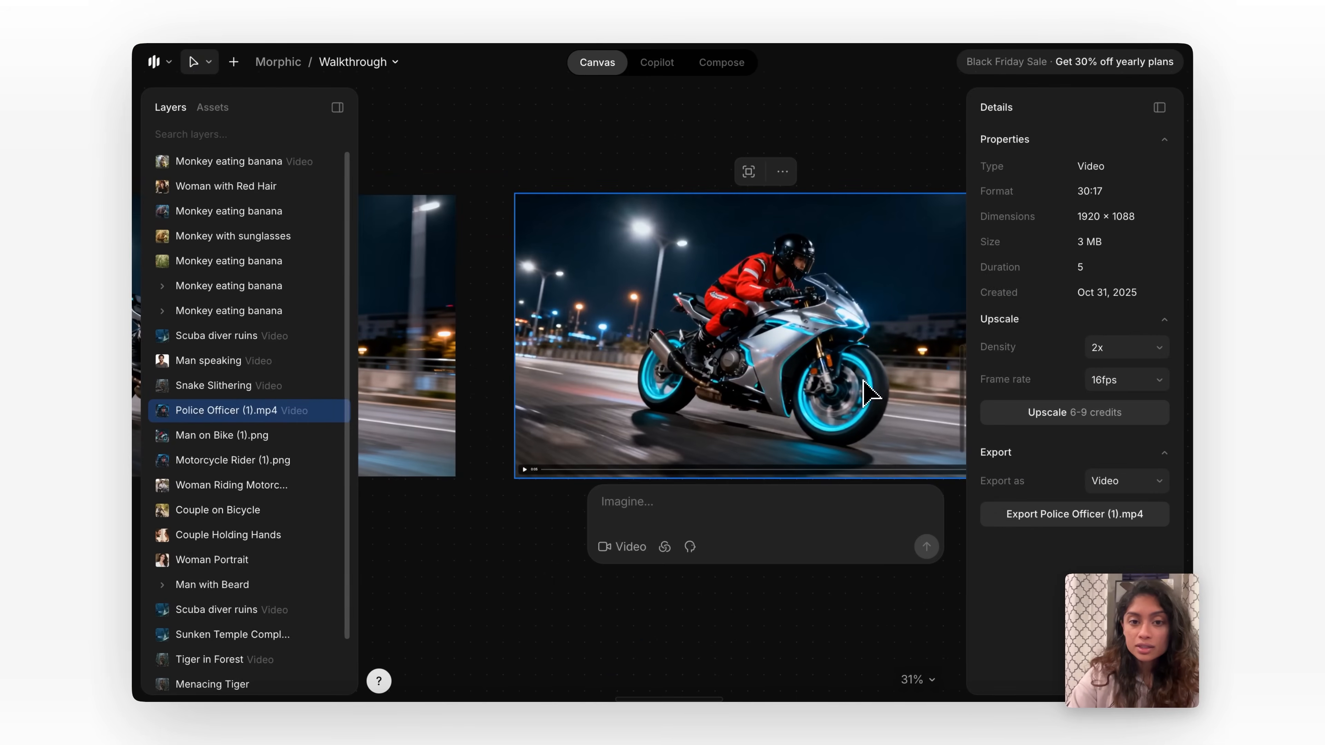
scroll(583, 510, "right", 2)
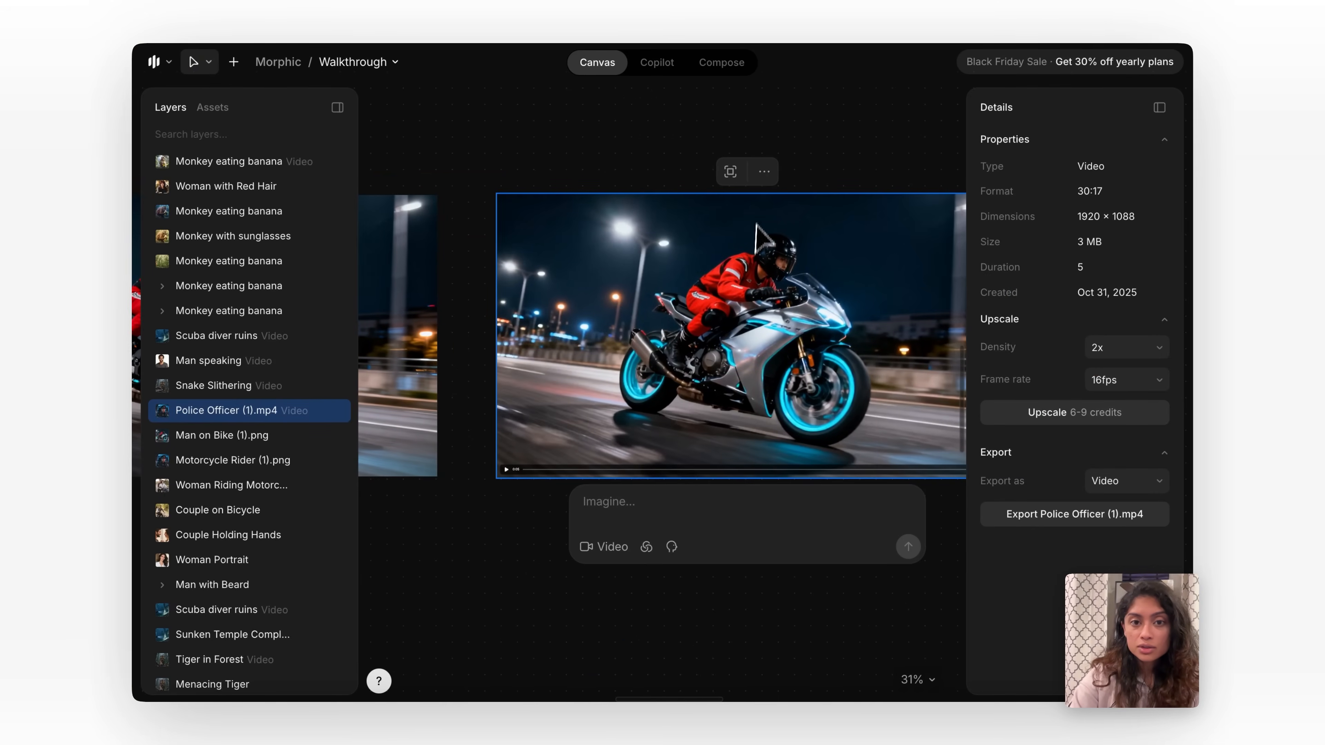
left_click(764, 172)
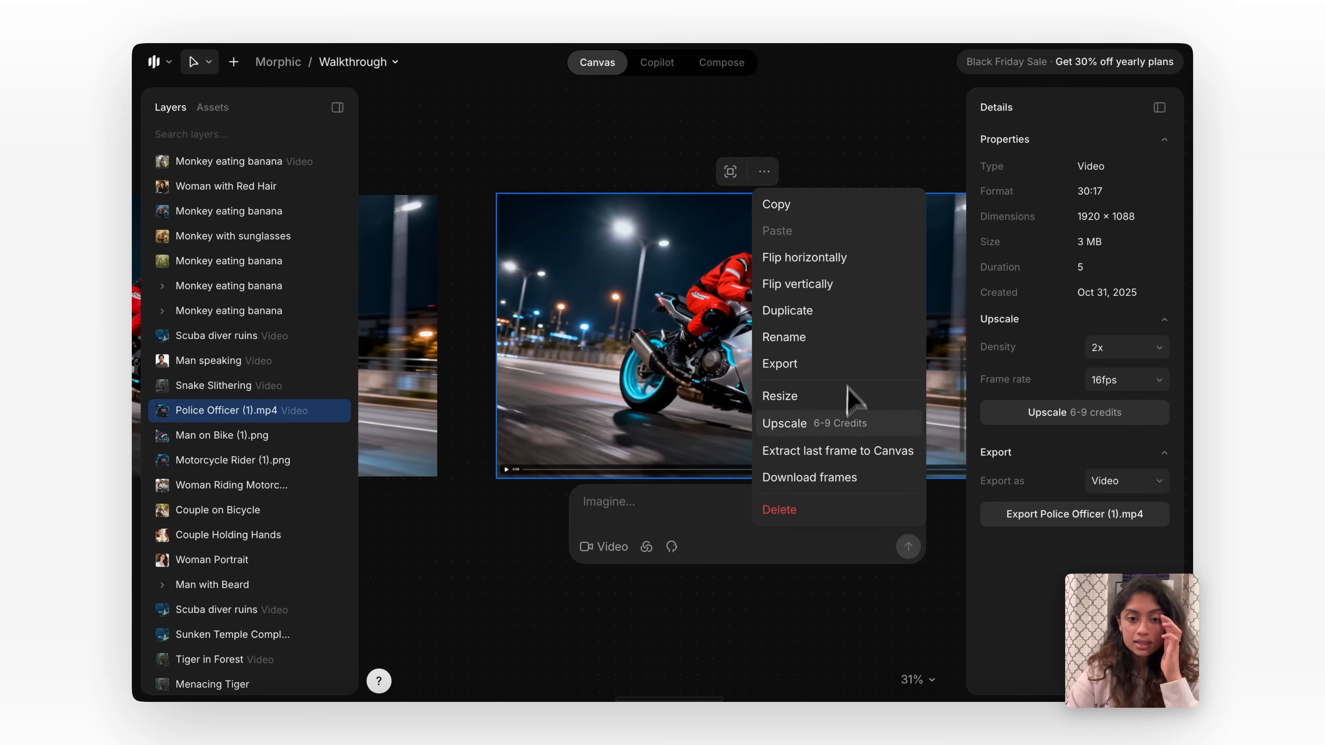
left_click(854, 450)
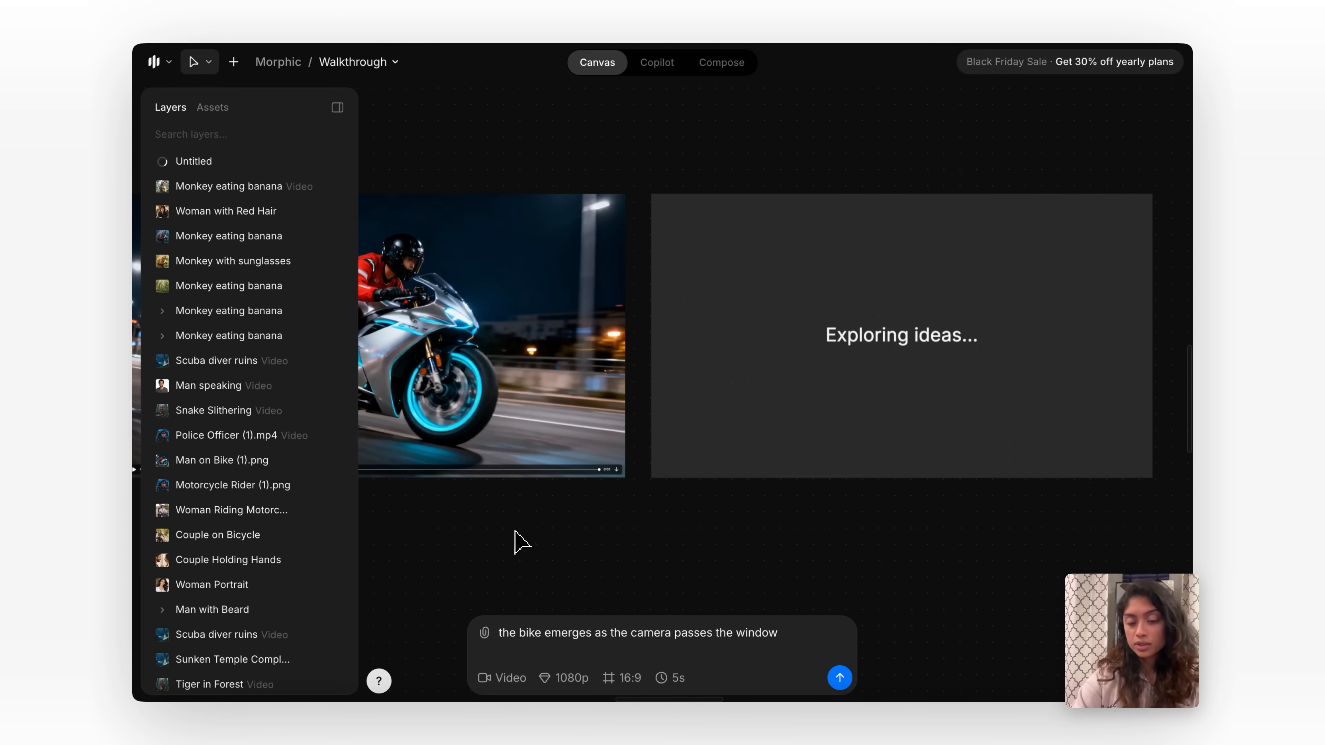
Select the extracted motorcycle frame and switch its generation type to Video.
scroll(514, 530, "down", 5)
scroll(514, 530, "left", 1)
scroll(514, 530, "down", 1)
left_click(746, 416)
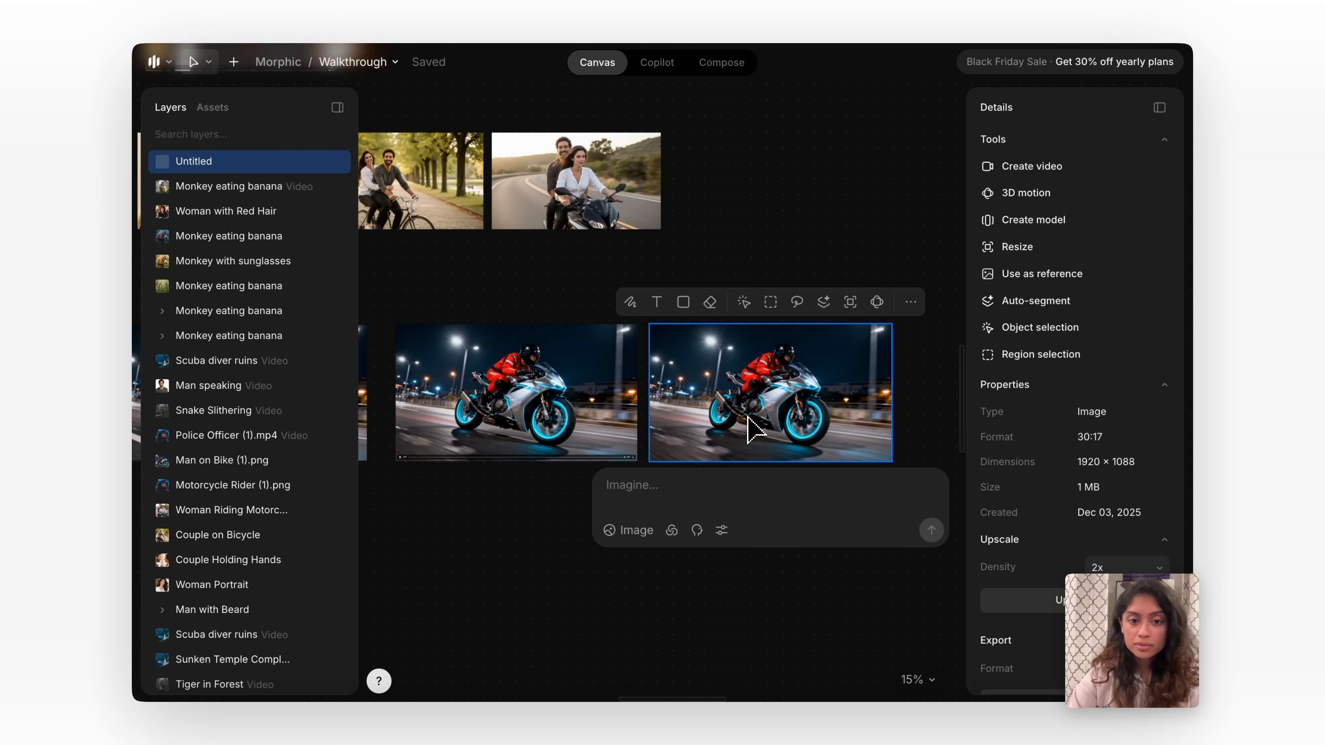
left_click(649, 530)
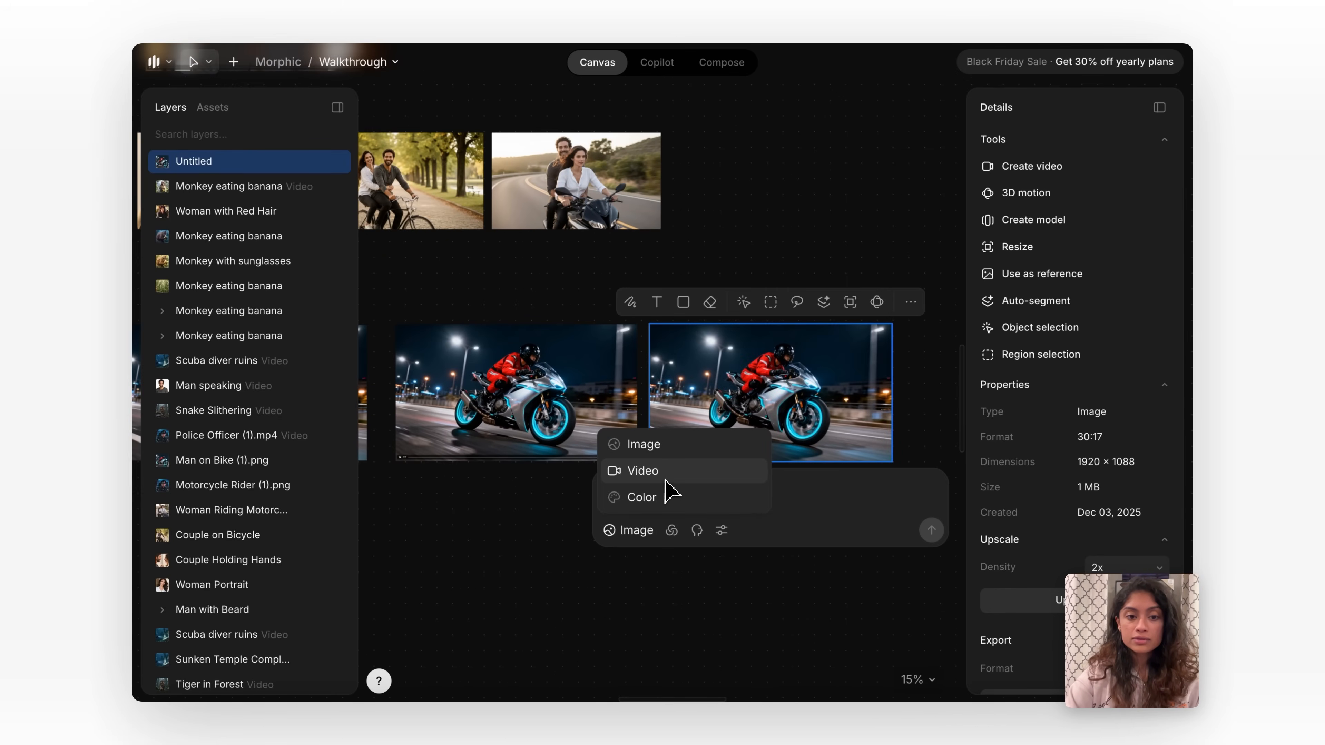
left_click(647, 471)
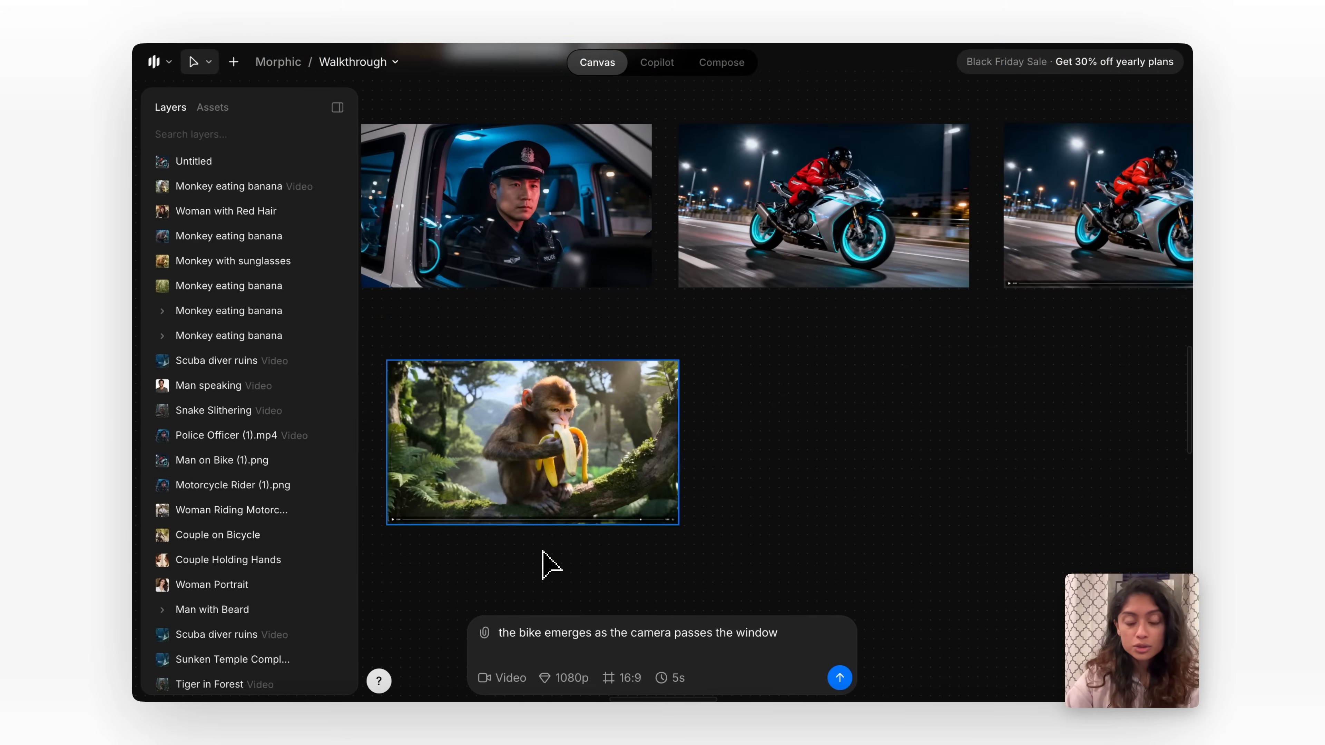
Generate a restyled version of the monkey eating banana video with the prompt "its night and heavy rainstorm".
scroll(543, 550, "up", 3)
scroll(597, 545, "left", 3)
scroll(597, 545, "down", 2)
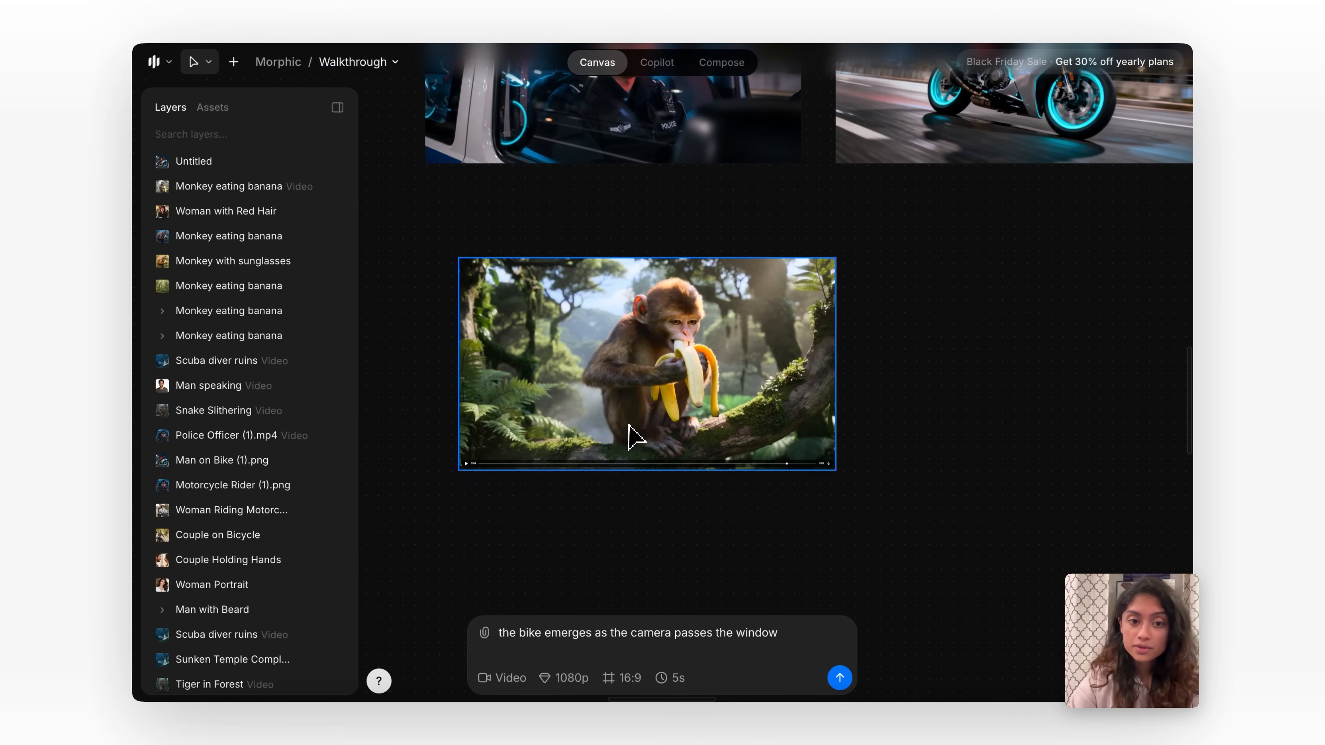
left_click(629, 426)
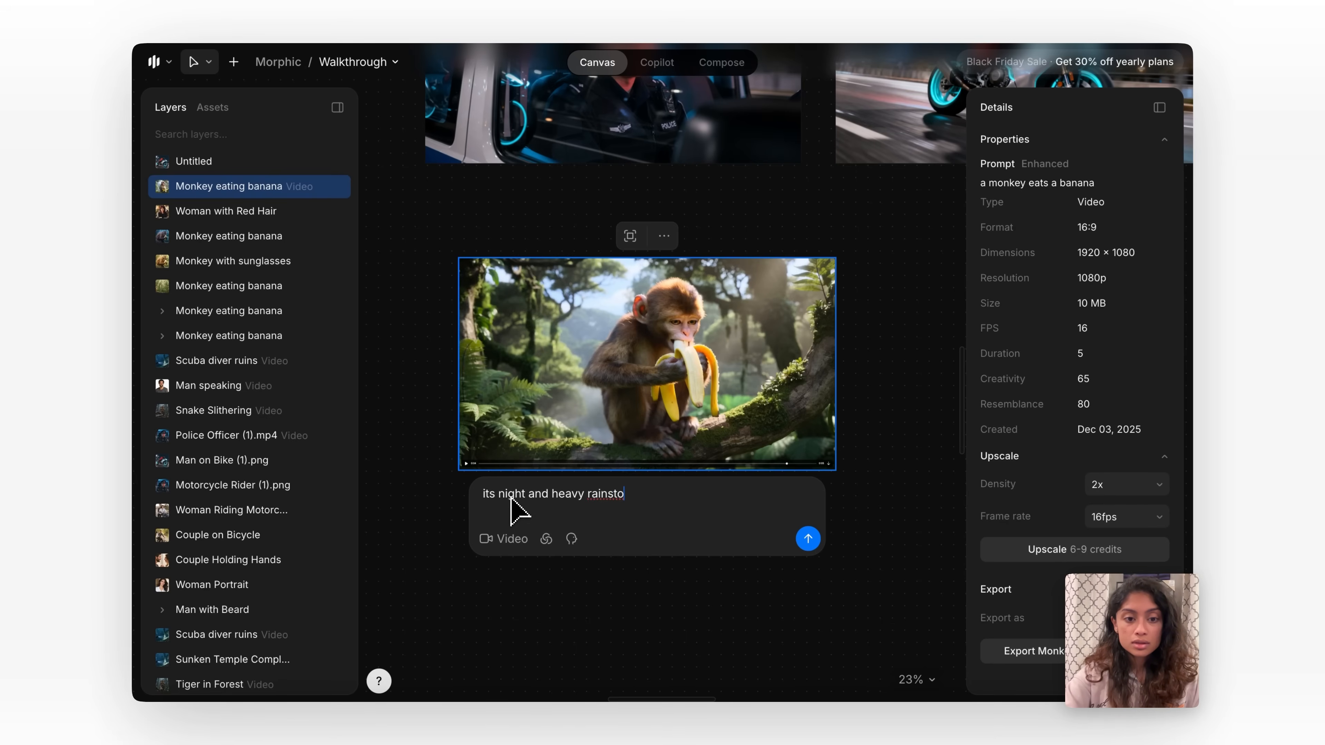
left_click(808, 538)
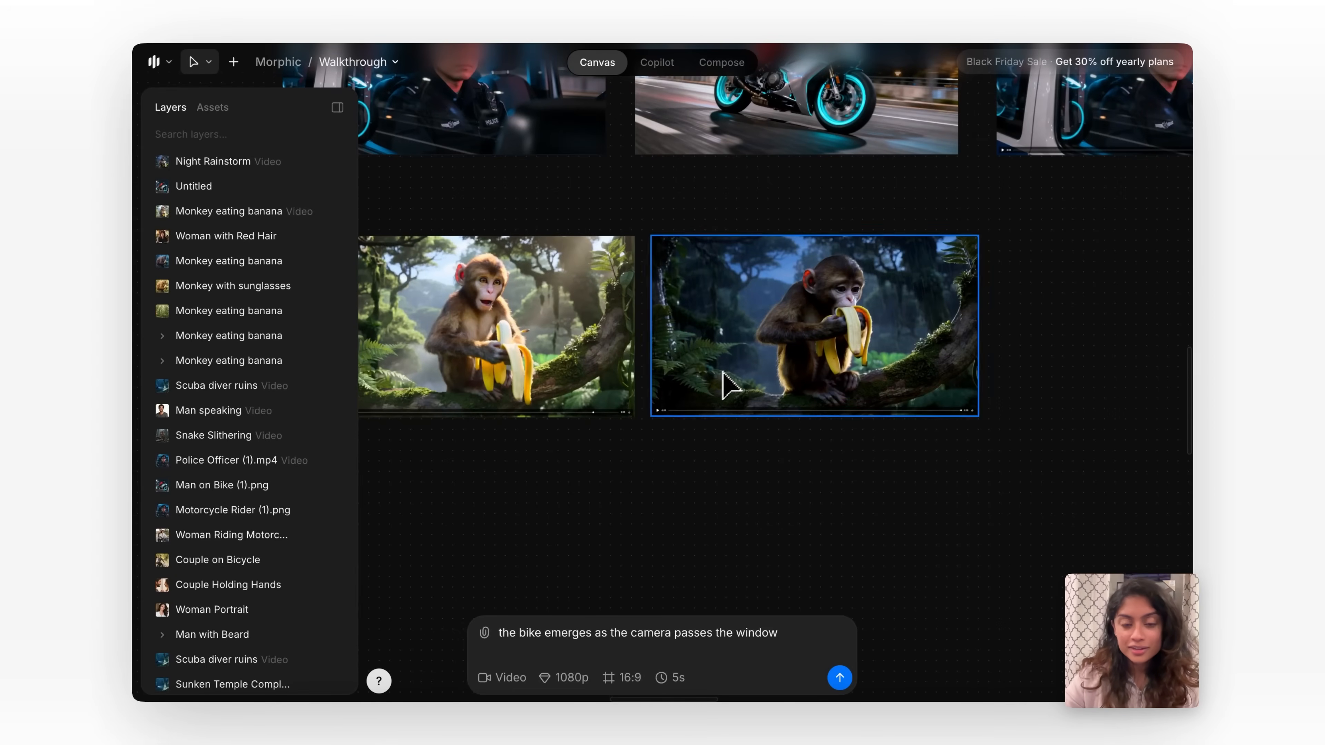
Play the generated Night Rainstorm monkey video, review its restyled scene, and return to the wider canvas.
scroll(730, 375, "up", 5)
left_click(559, 474)
scroll(772, 316, "up", 5)
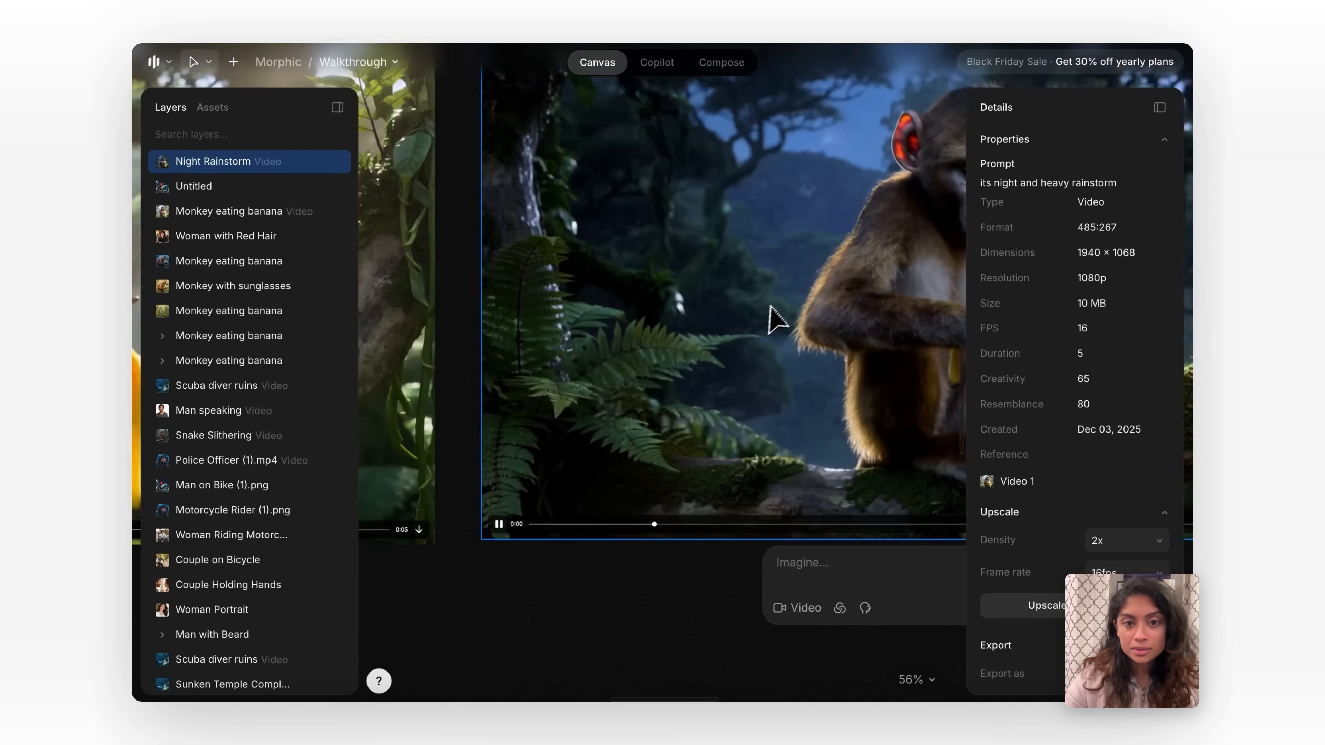
scroll(777, 314, "down", 4)
scroll(783, 313, "right", 5)
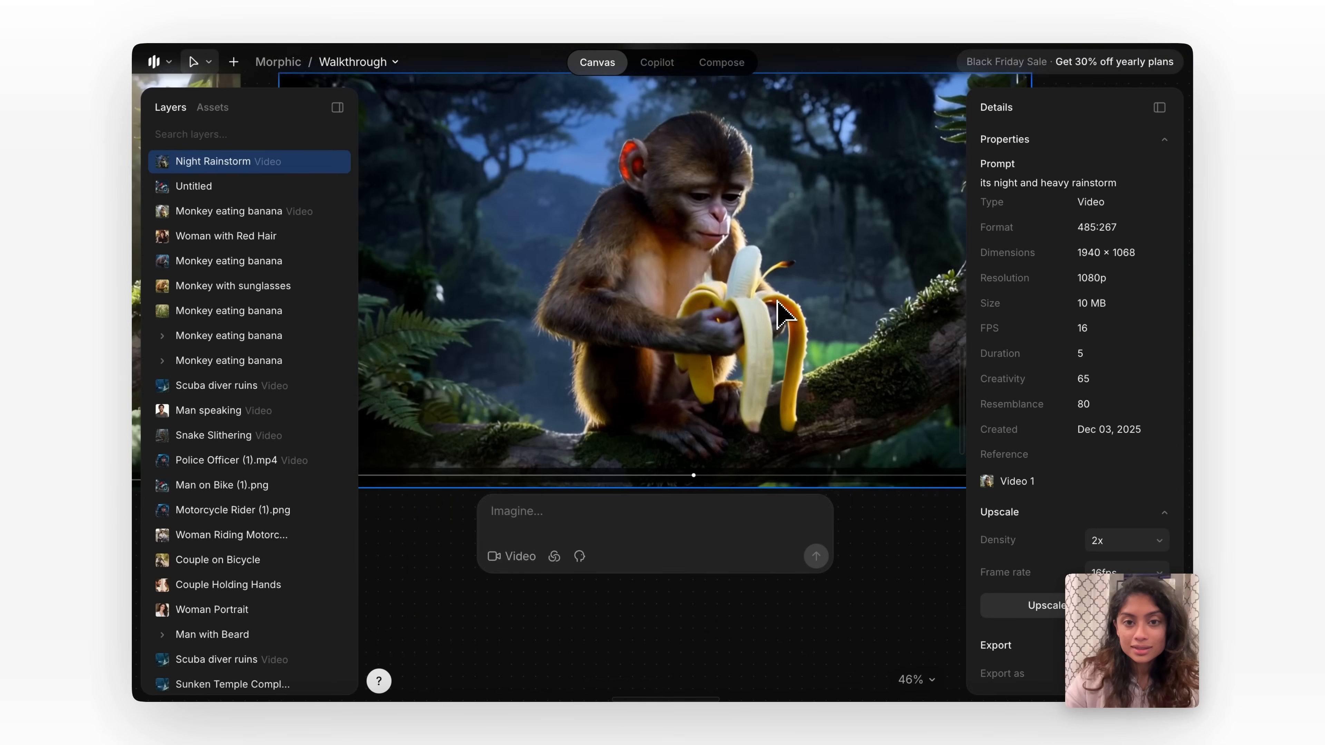
scroll(834, 250, "down", 4)
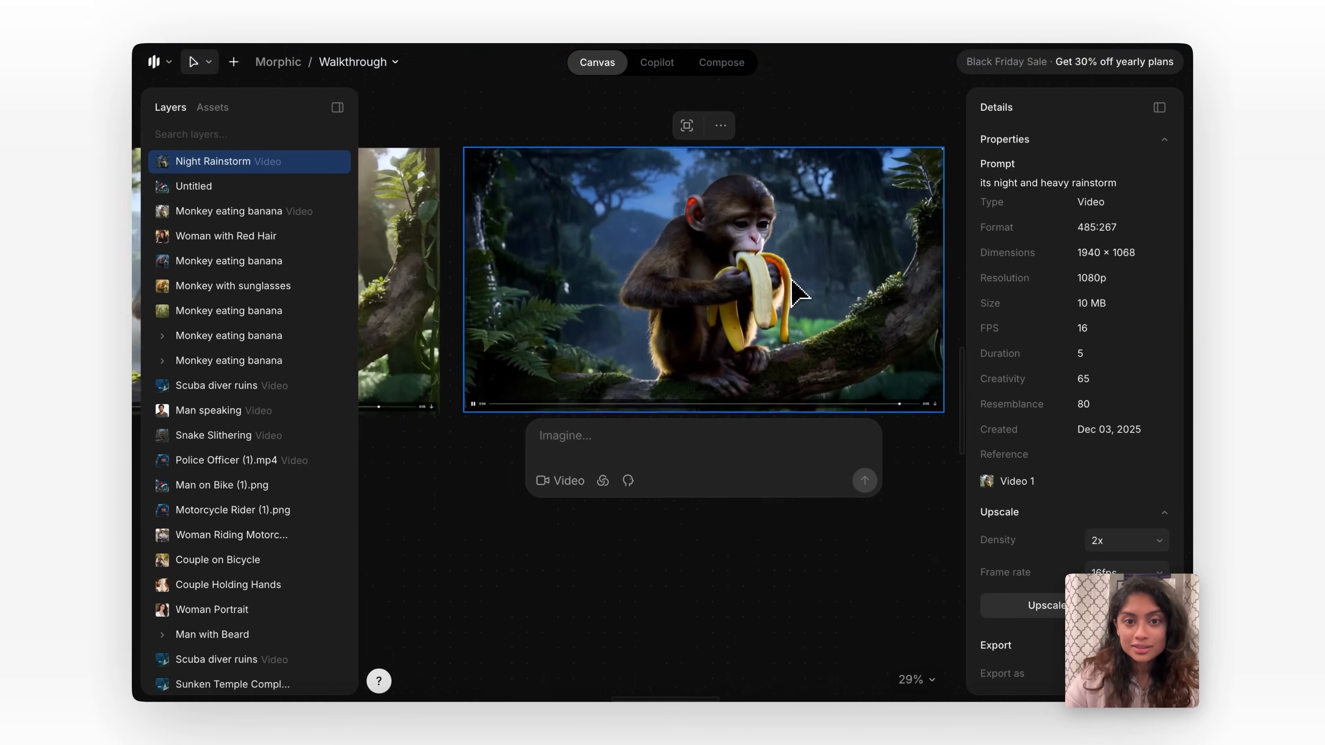
left_click(488, 416)
scroll(487, 416, "down", 2)
scroll(494, 426, "down", 2)
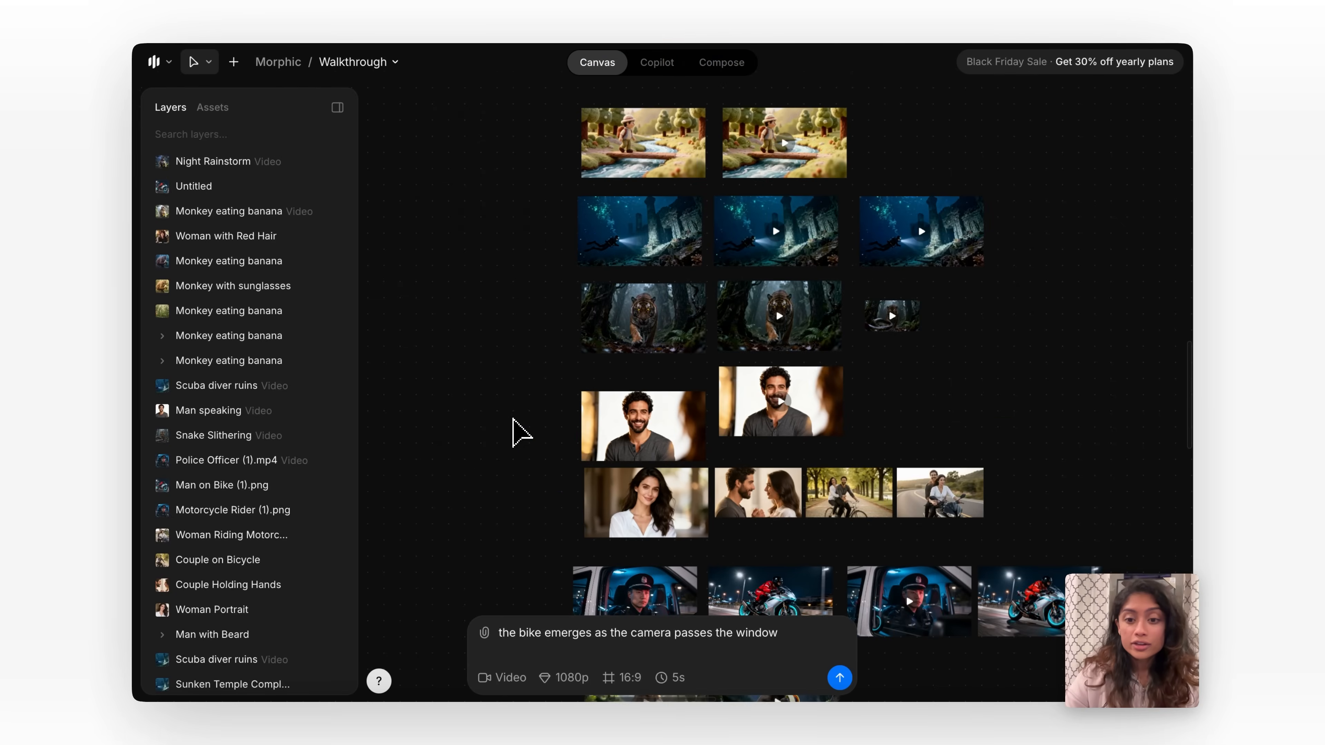
Examine the Man on Bridge image and the prompt details of the Boy on Bridge video beside it.
left_click(626, 303)
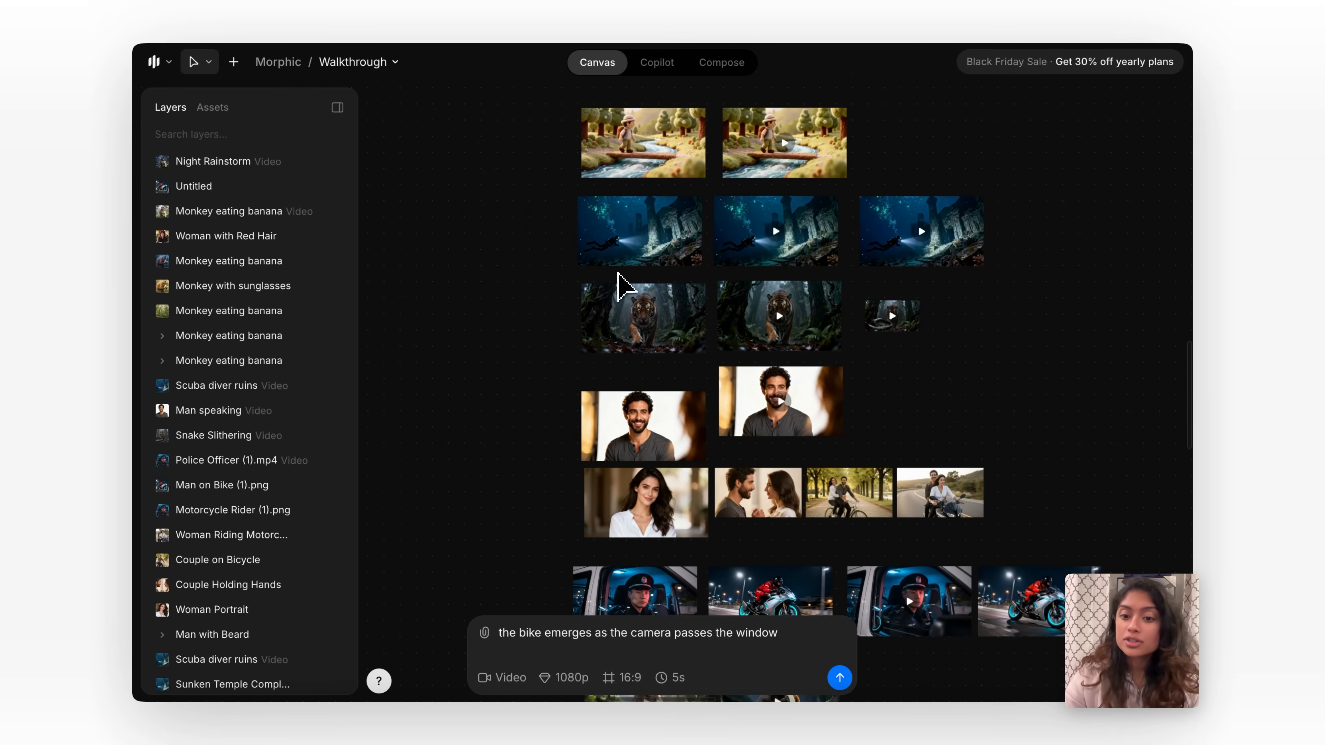
scroll(621, 282, "up", 2)
scroll(626, 260, "up", 2)
double_click(645, 242)
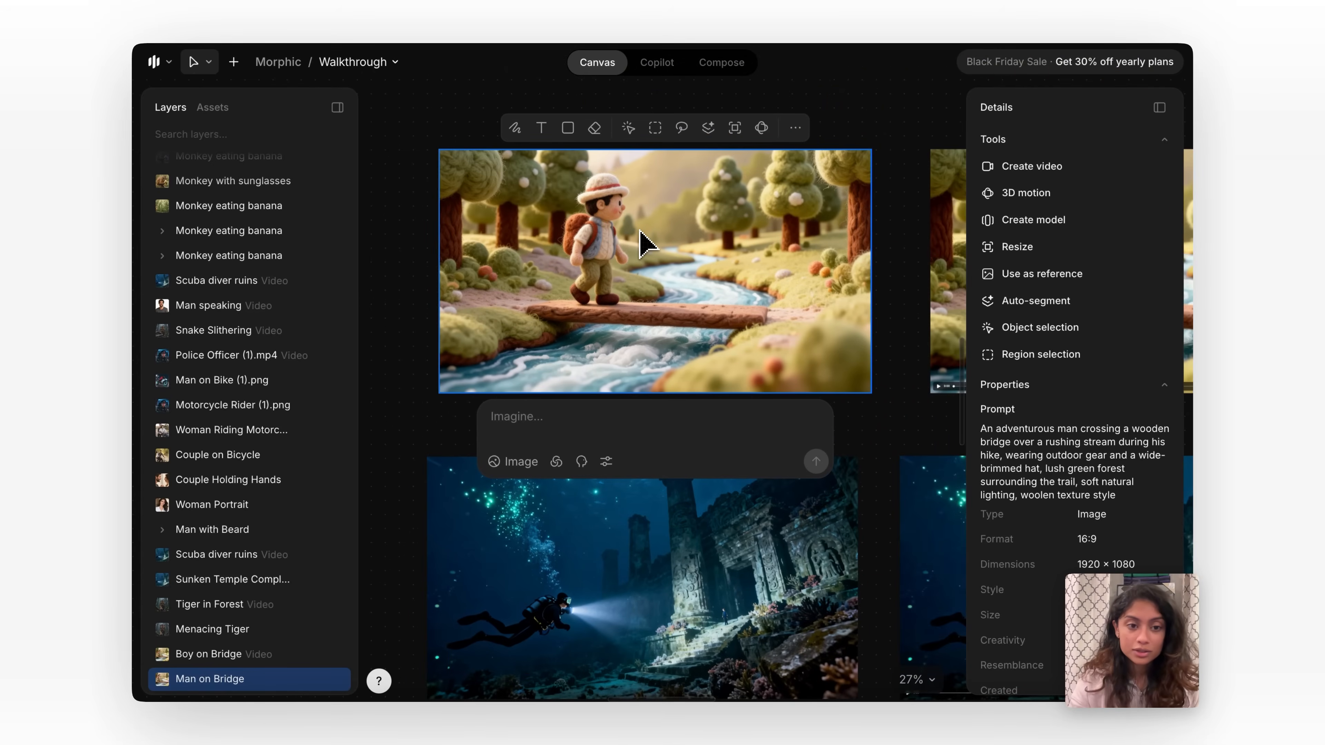
left_click(955, 310)
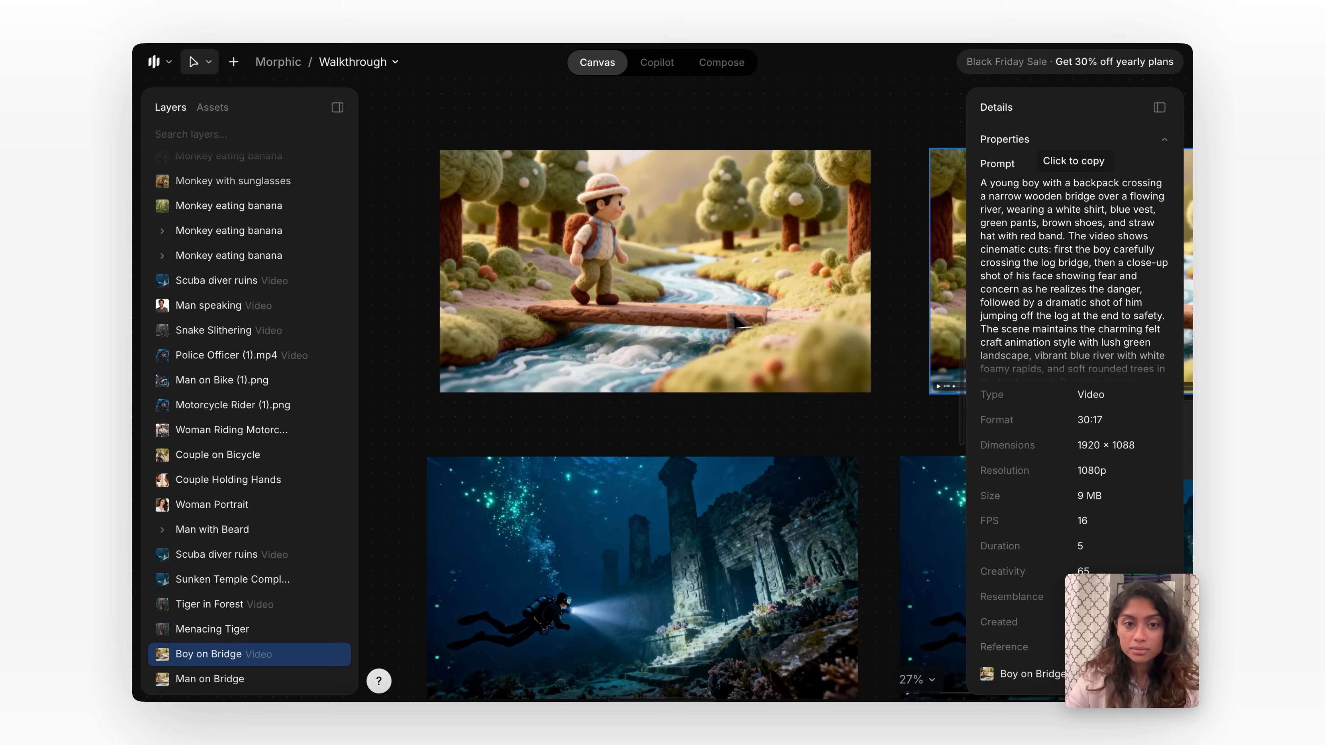
Draft a video prompt on the Man on Bridge image: the boy walks the log, cut to his worried face, cut to him jumping off.
left_click(740, 325)
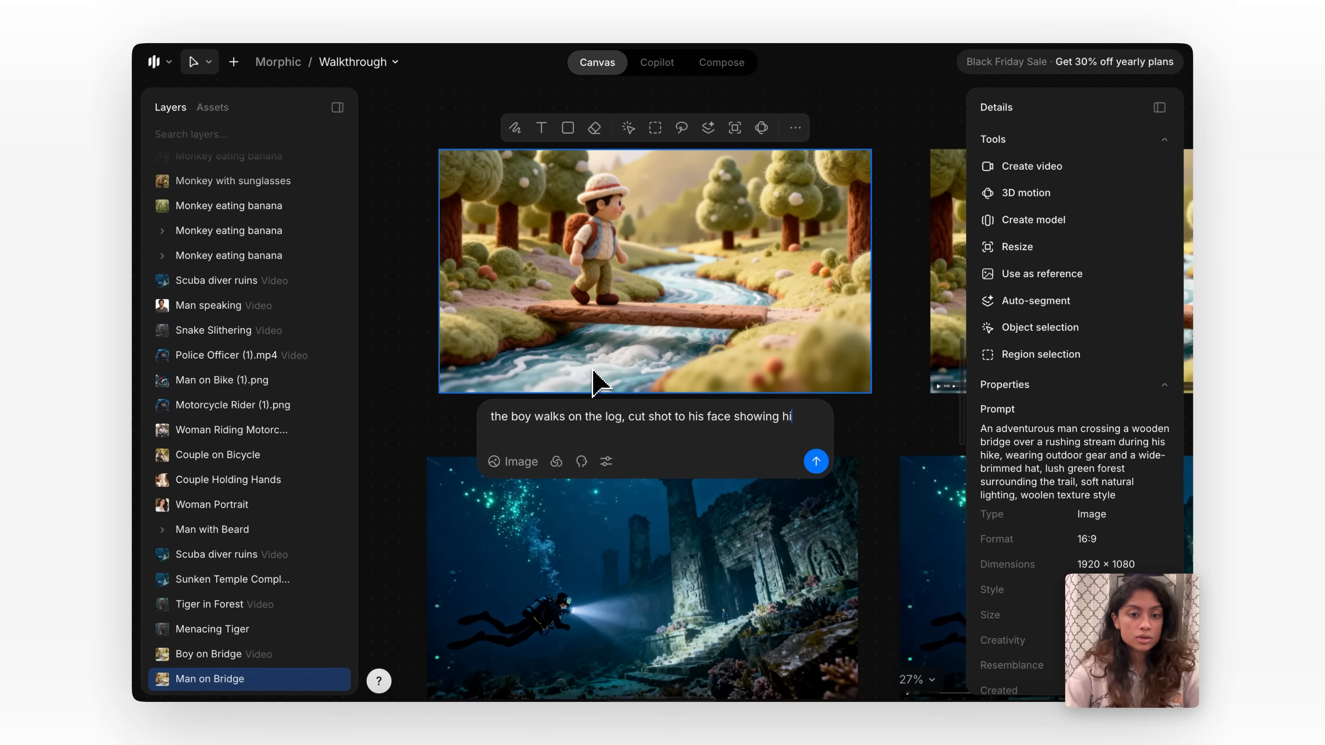
type("m worried, cut shot to him jumping off")
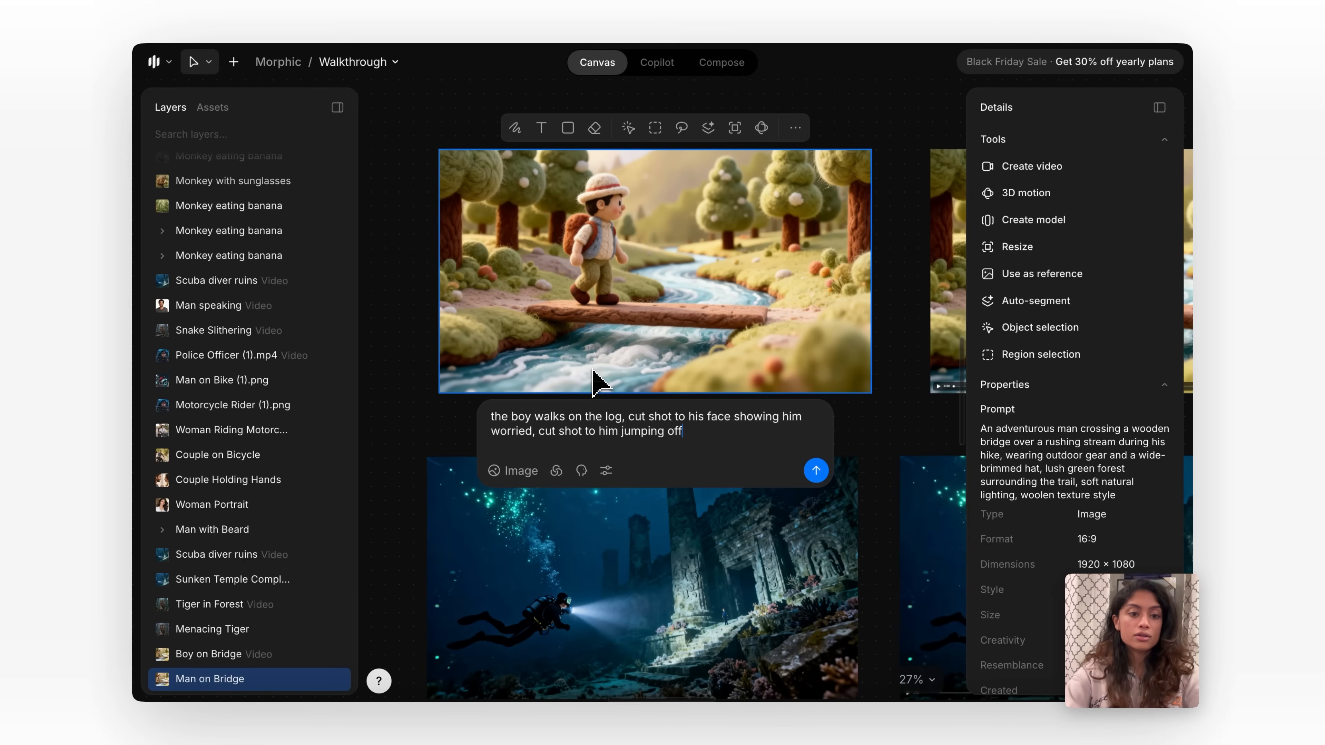
type("g")
left_click(507, 469)
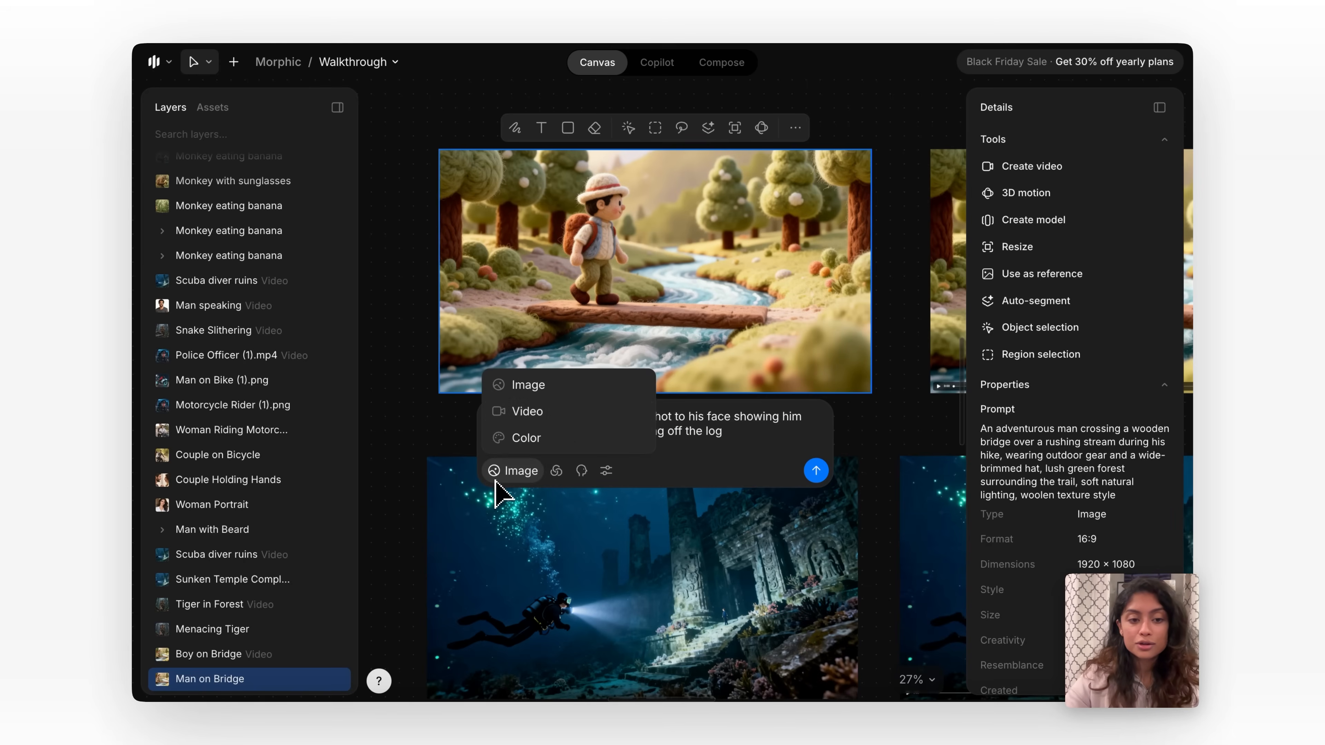
left_click(569, 418)
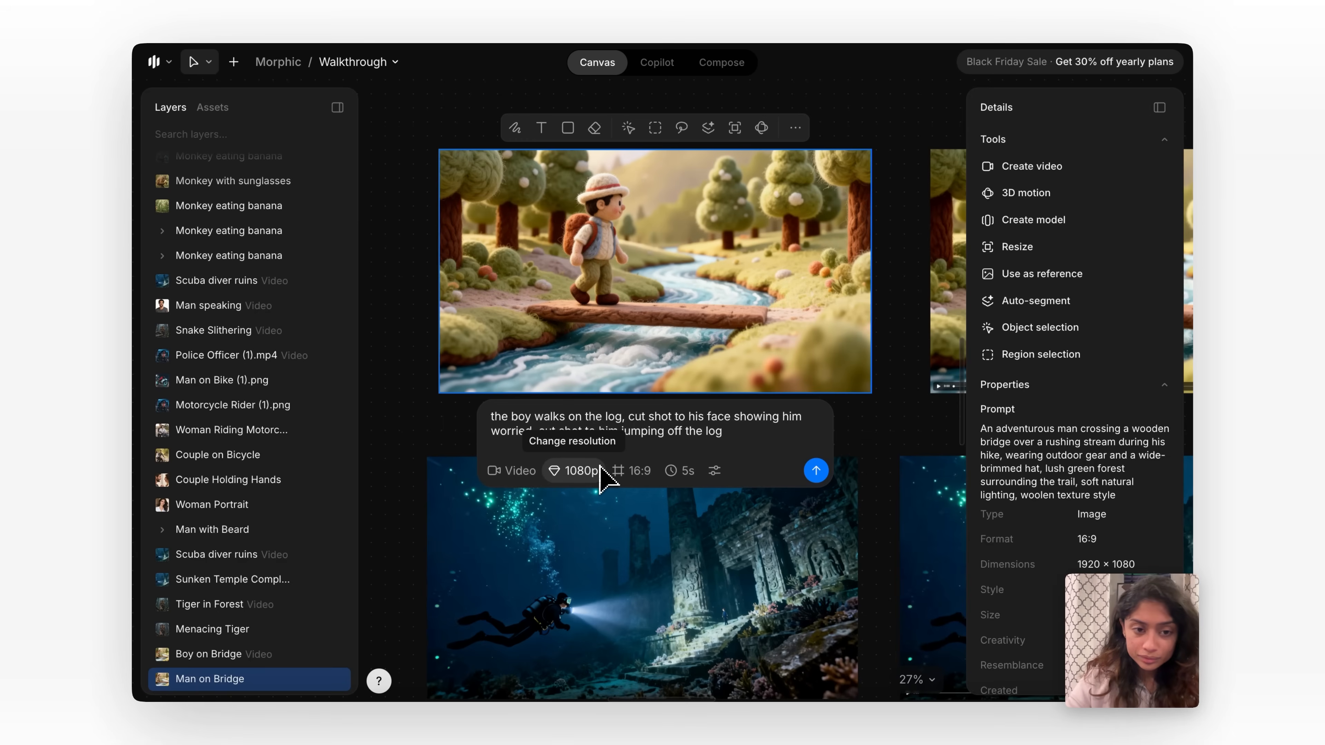
Play the existing Boy on Bridge video and watch its multi-shot sequence.
scroll(842, 417, "down", 3)
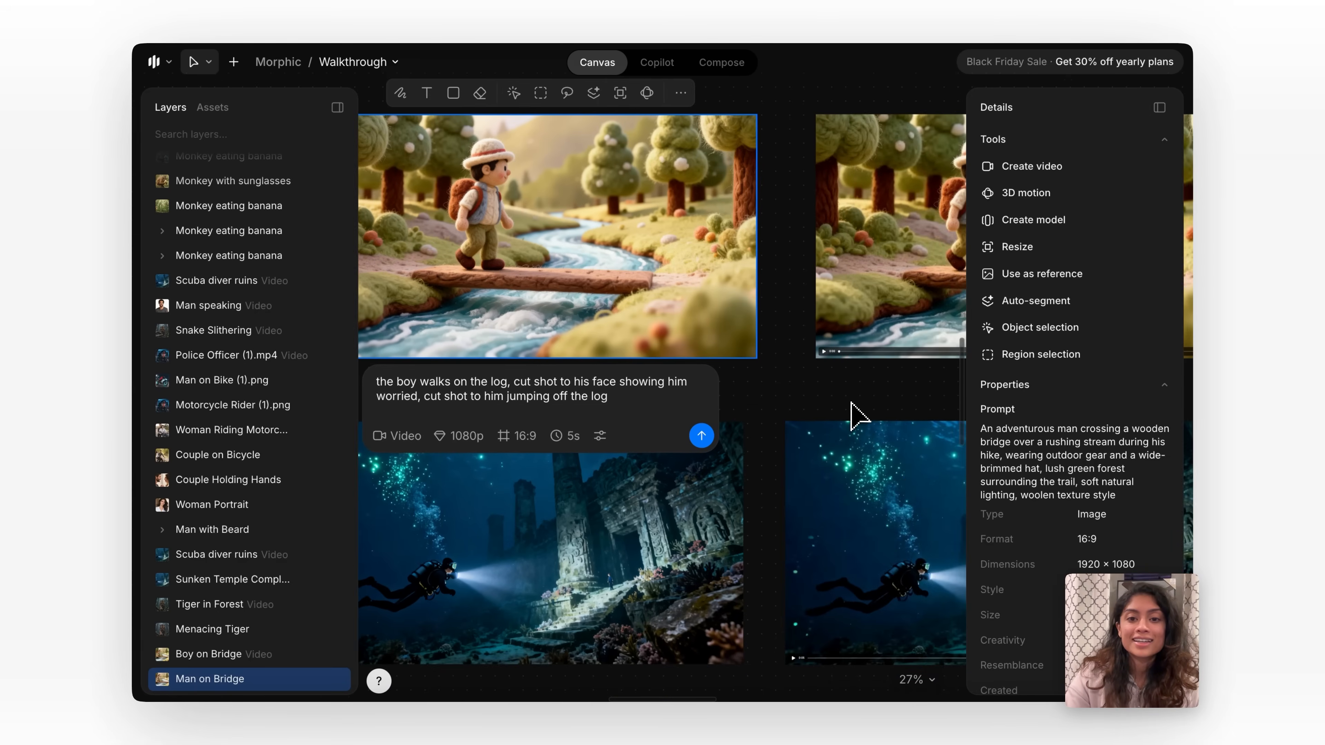
scroll(855, 415, "down", 2)
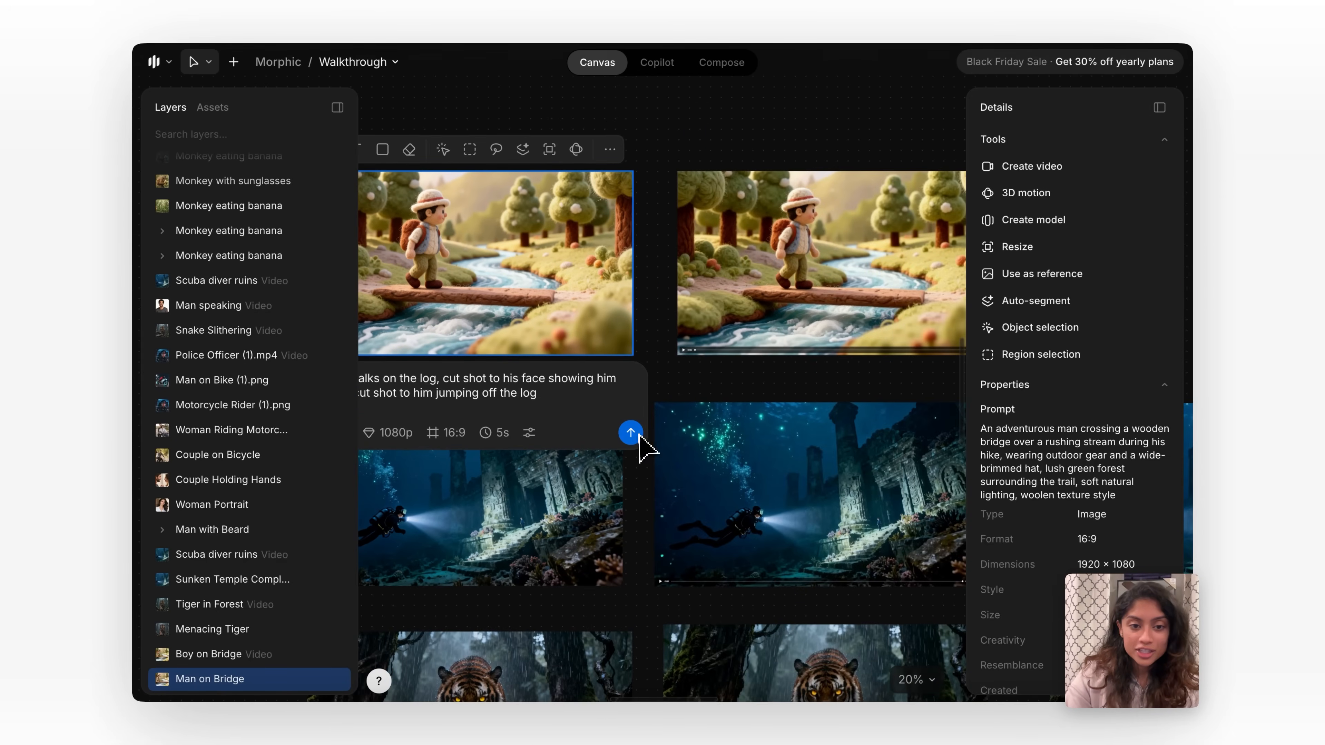
scroll(678, 391, "right", 2)
scroll(677, 391, "up", 1)
left_click(620, 394)
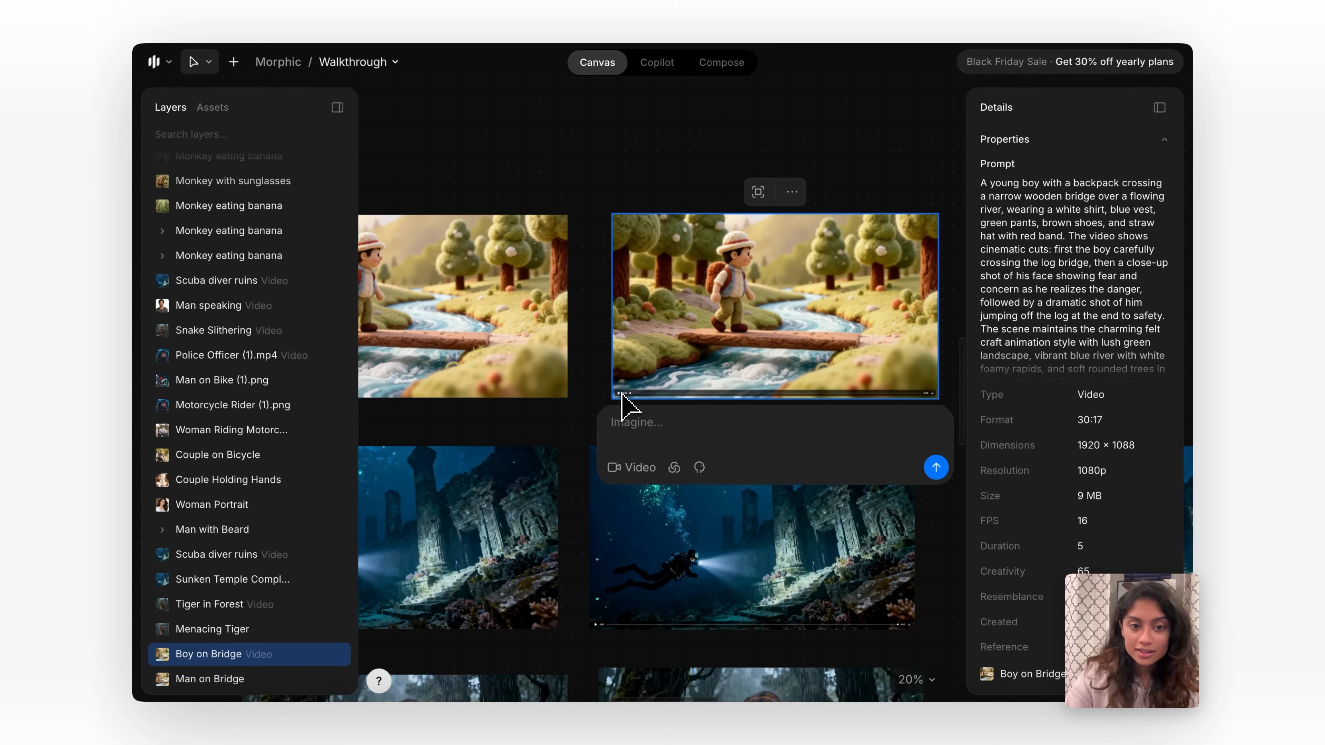
scroll(785, 362, "up", 2)
scroll(793, 365, "right", 3)
scroll(793, 366, "up", 1)
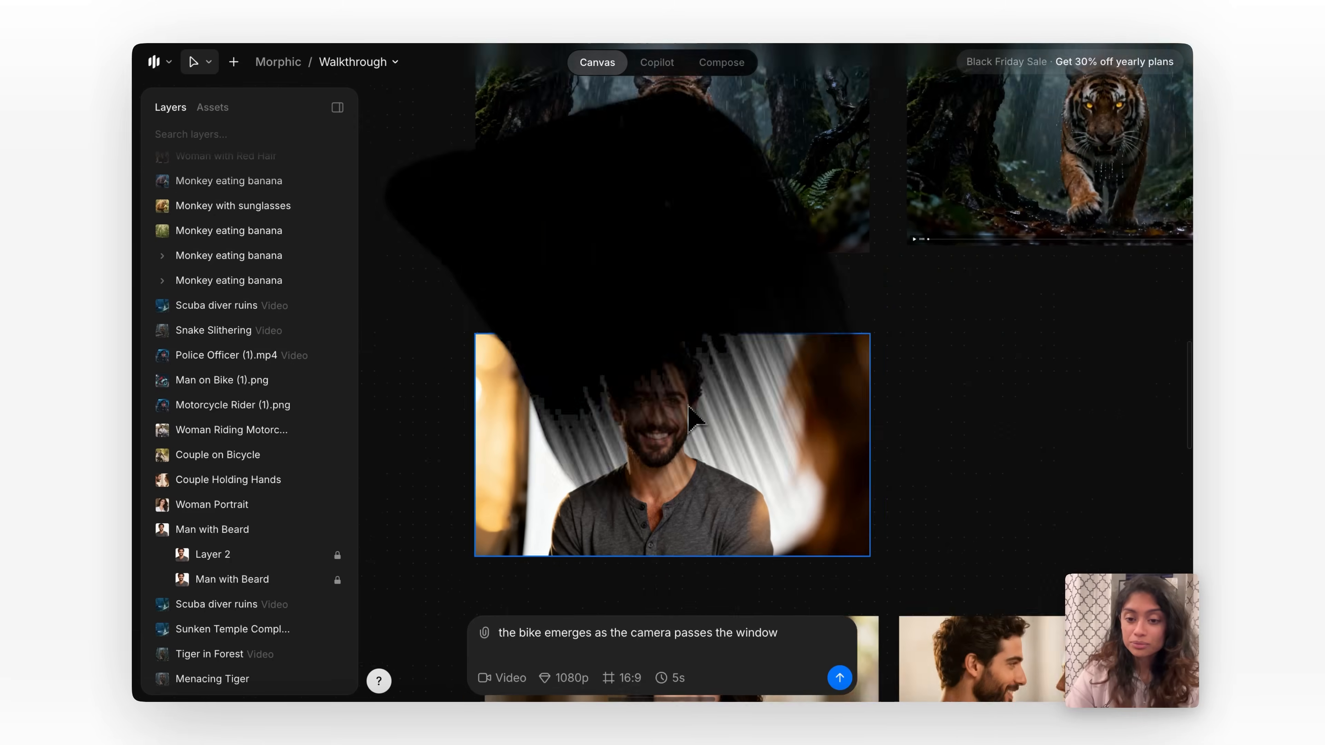
Generate an 8-second 1080p video from the Man with Beard image using Veo 3 with audio on, prompting him to say his name.
left_click(689, 413)
scroll(688, 413, "up", 1)
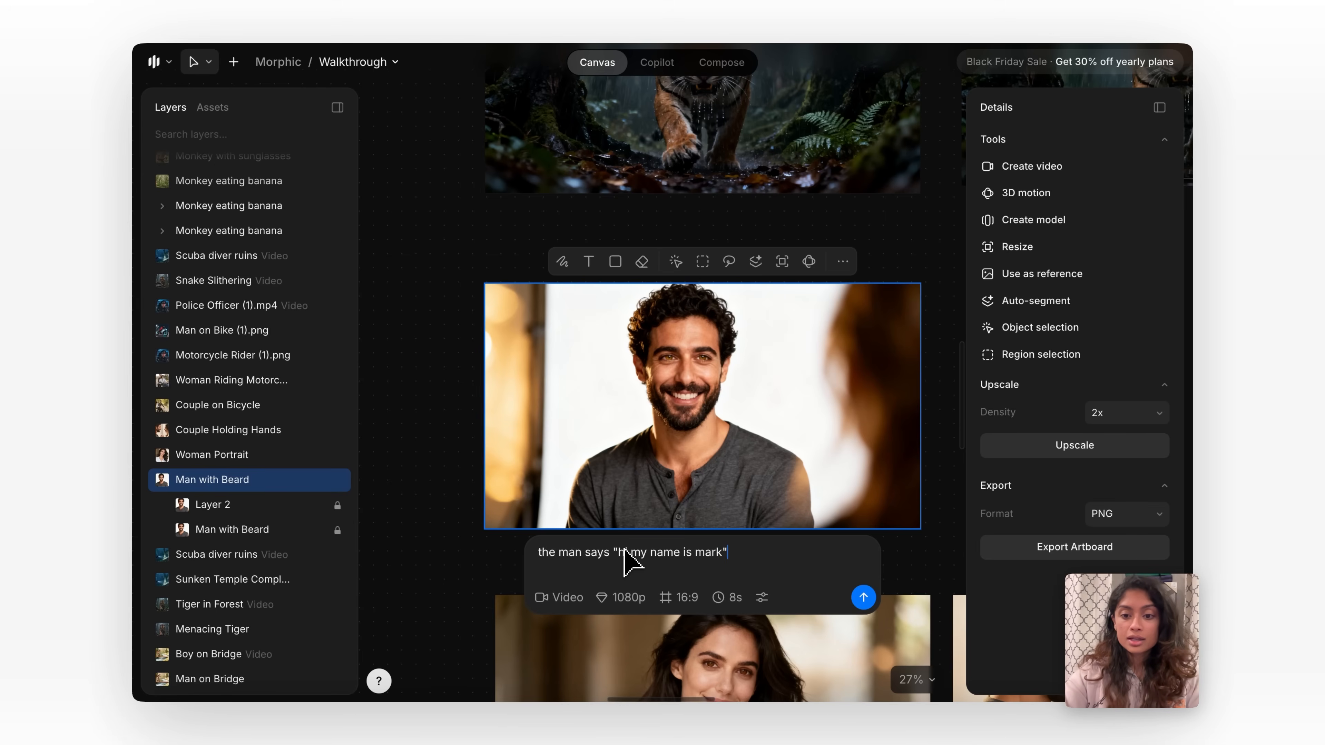
left_click(630, 597)
mouse_move(667, 507)
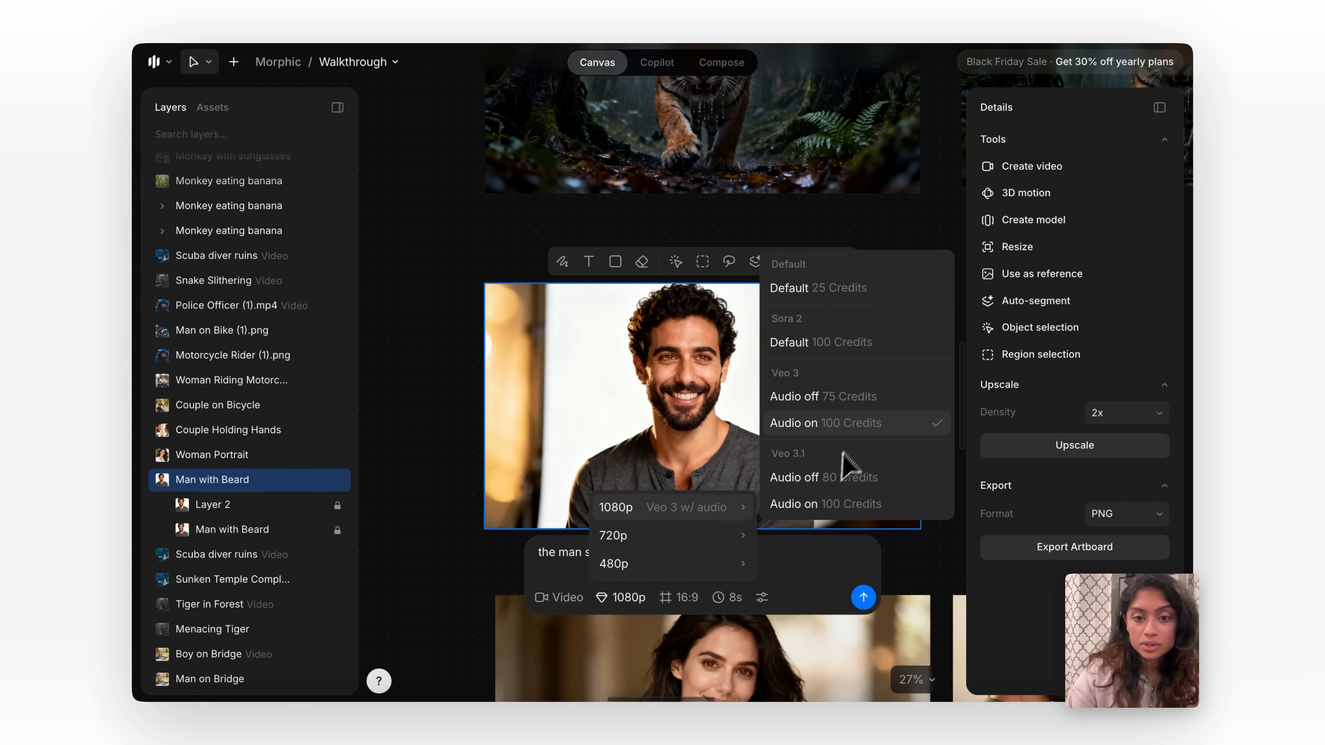
left_click(841, 425)
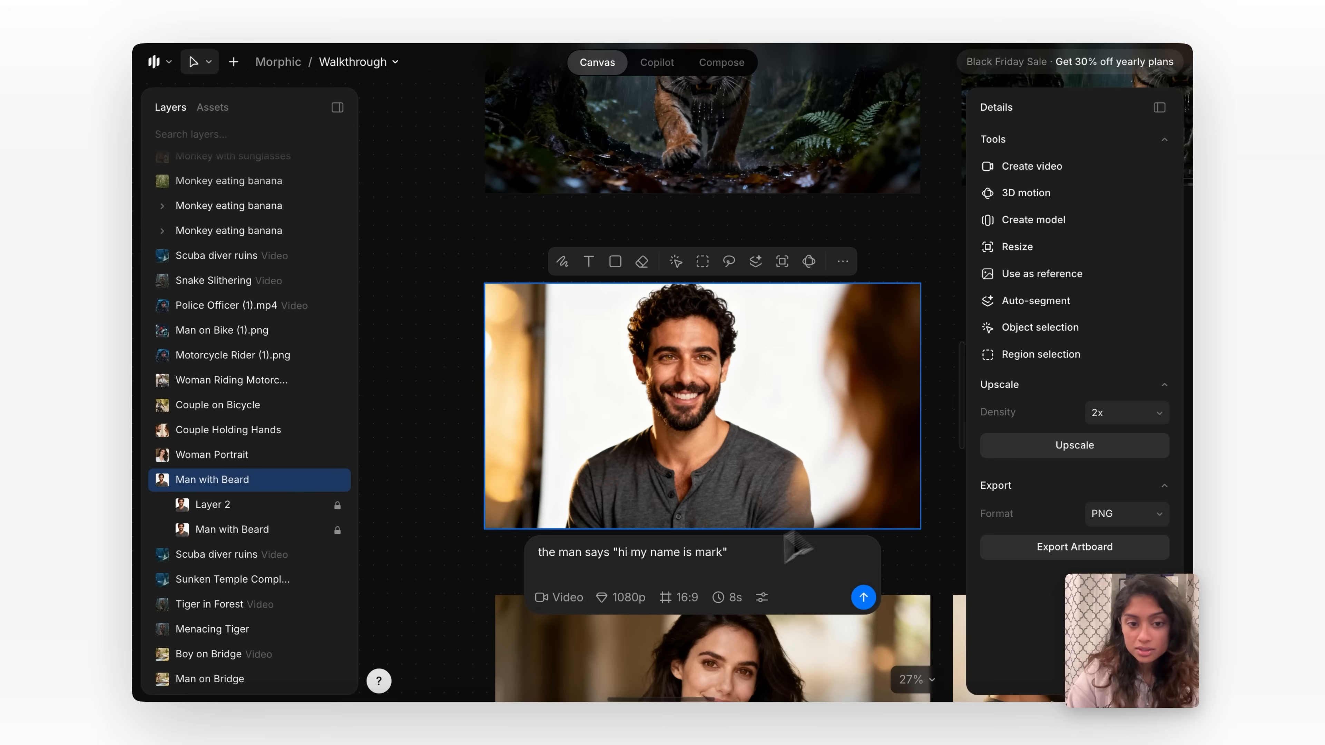
left_click(863, 597)
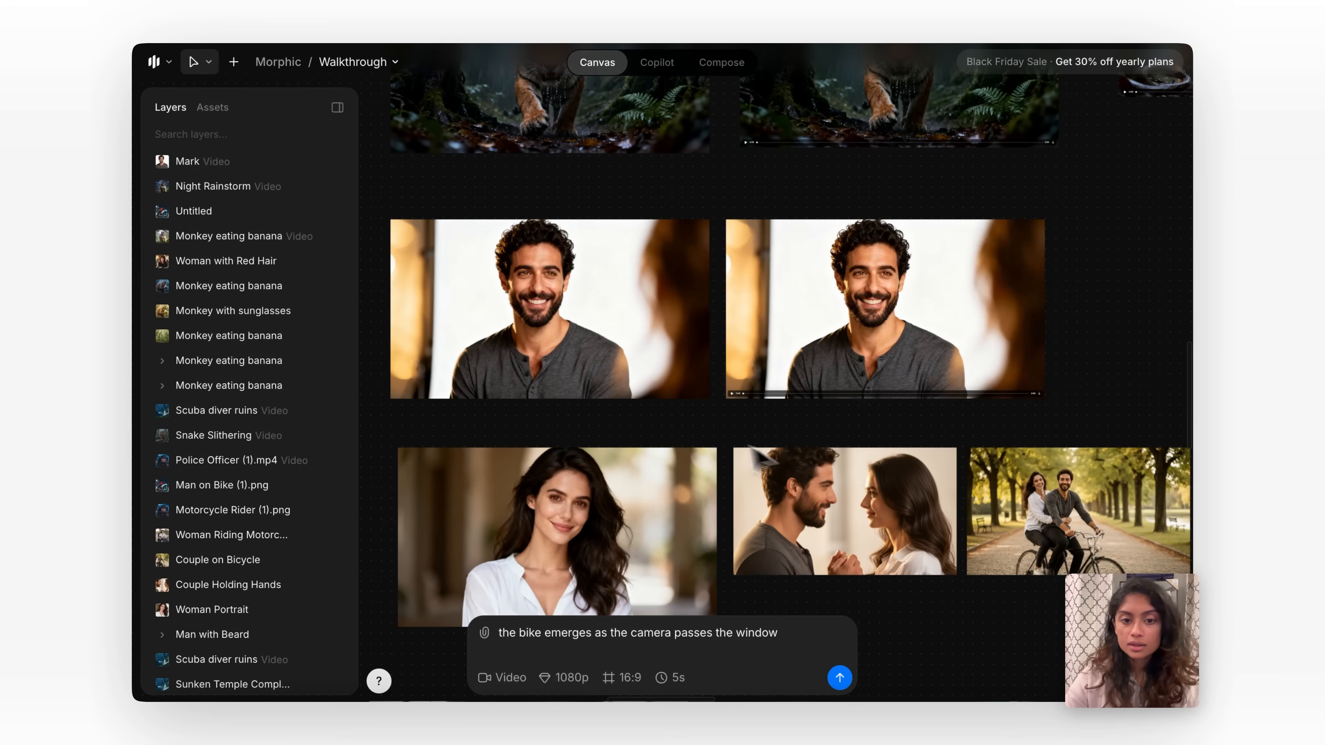
Play the generated talking video of the bearded man and return to his source image.
left_click(732, 396)
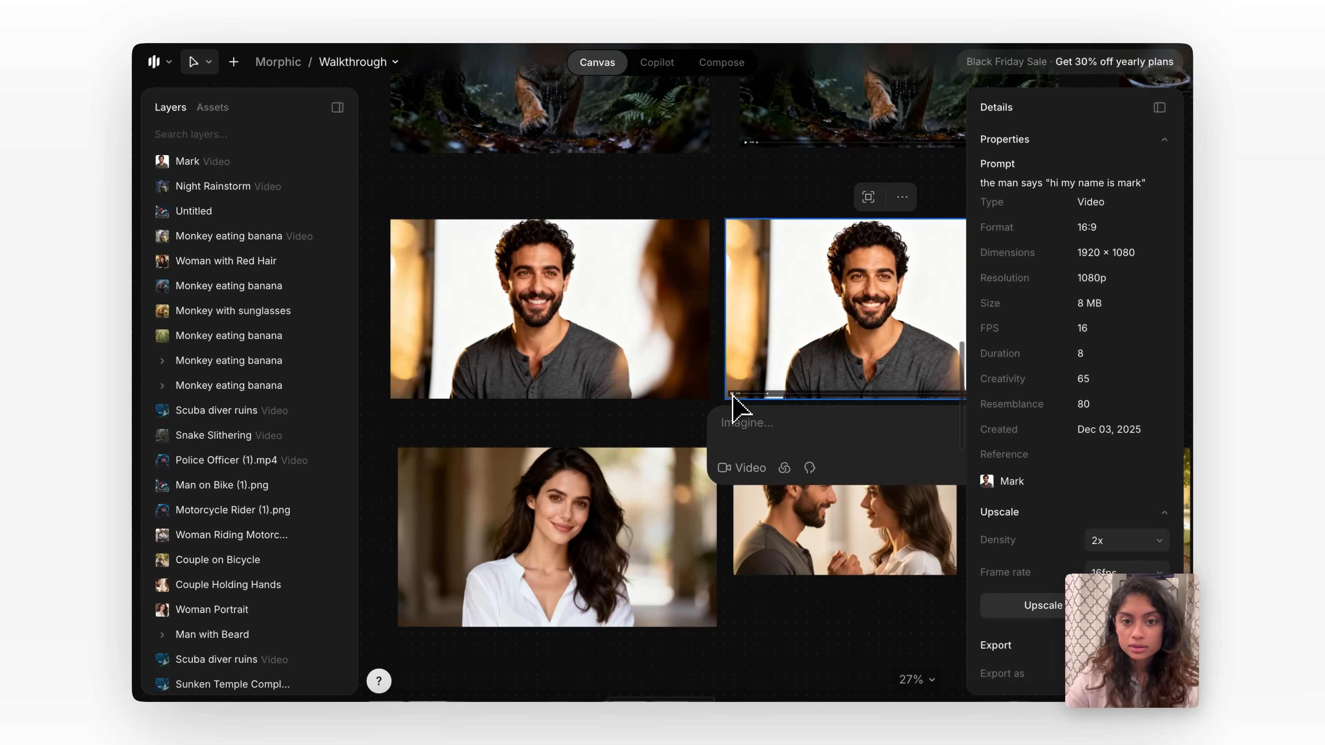
left_click(727, 200)
left_click(676, 343)
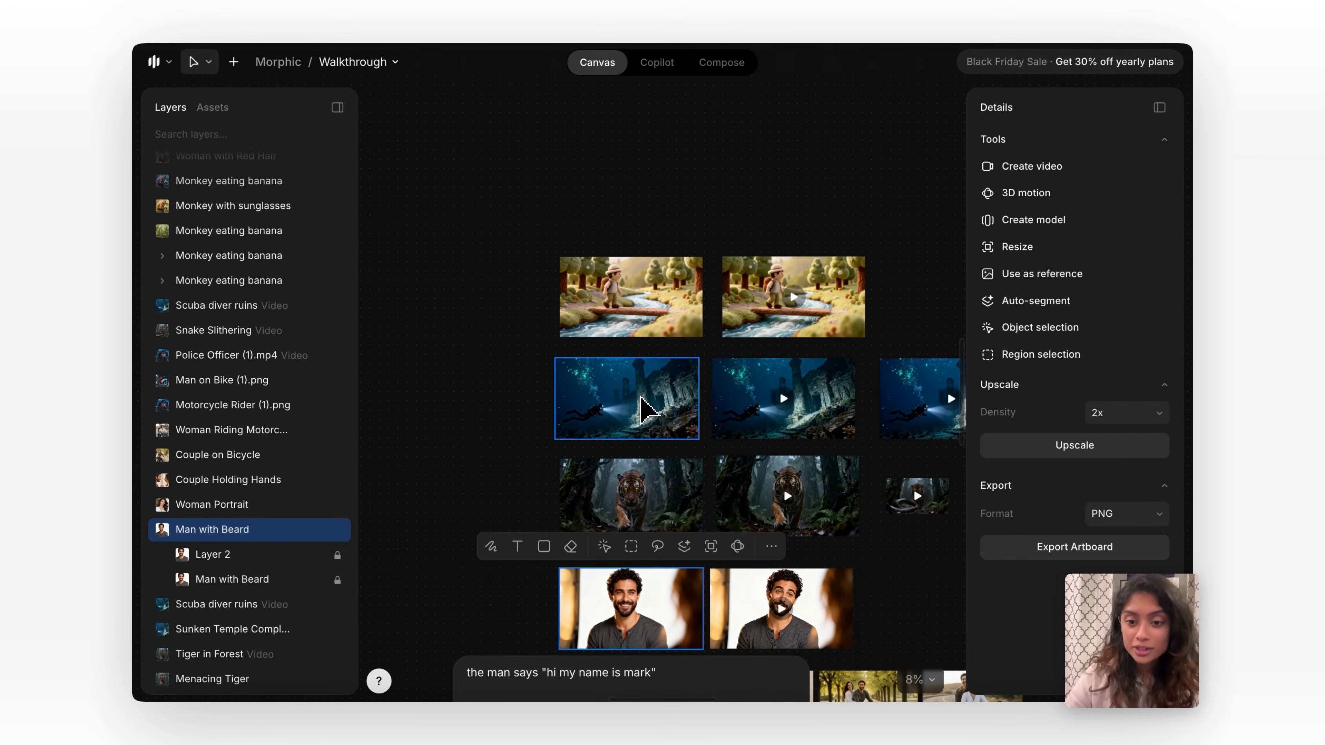
Open the sunken temple image in 3D motion and add a camera position rotated to about X -10.65, Y 92.23.
left_click(641, 399)
scroll(639, 398, "up", 5)
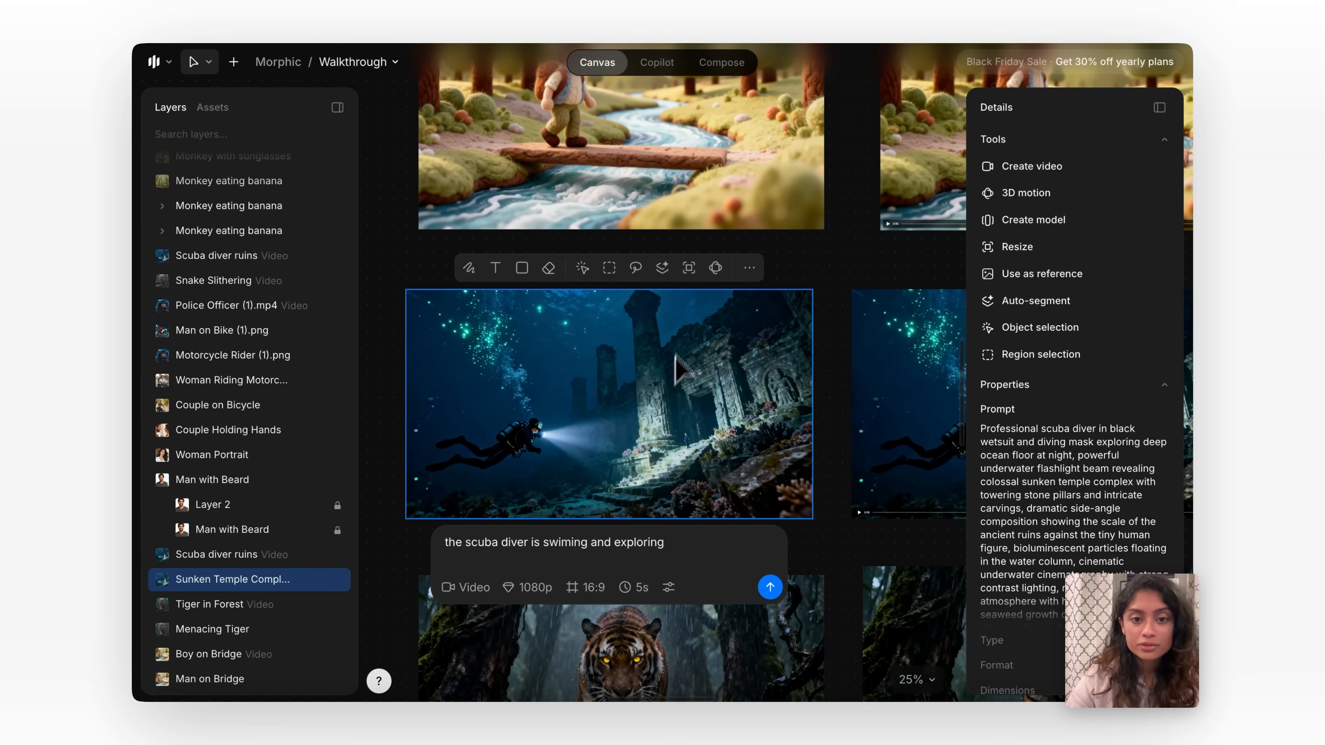
left_click(714, 271)
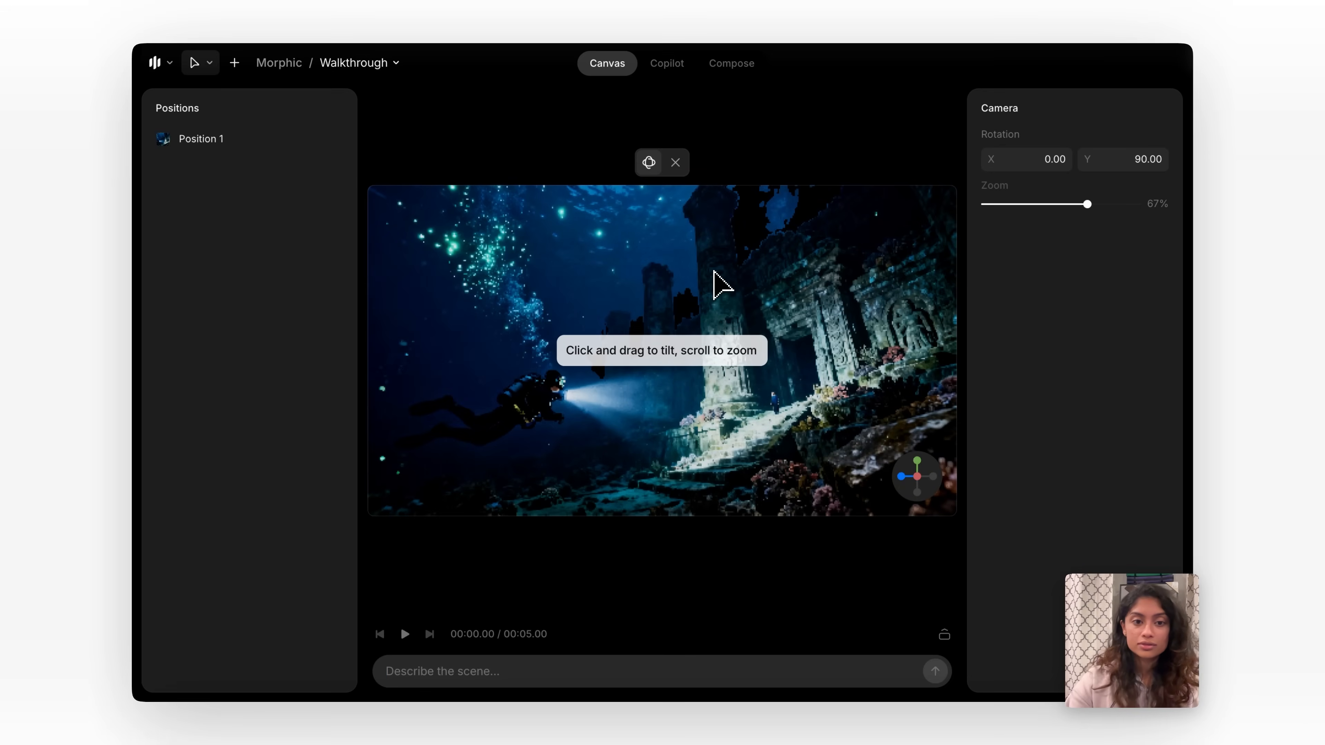
mouse_move(545, 374)
left_mouse_down()
mouse_move(467, 464)
mouse_move(492, 399)
mouse_move(557, 375)
left_mouse_up()
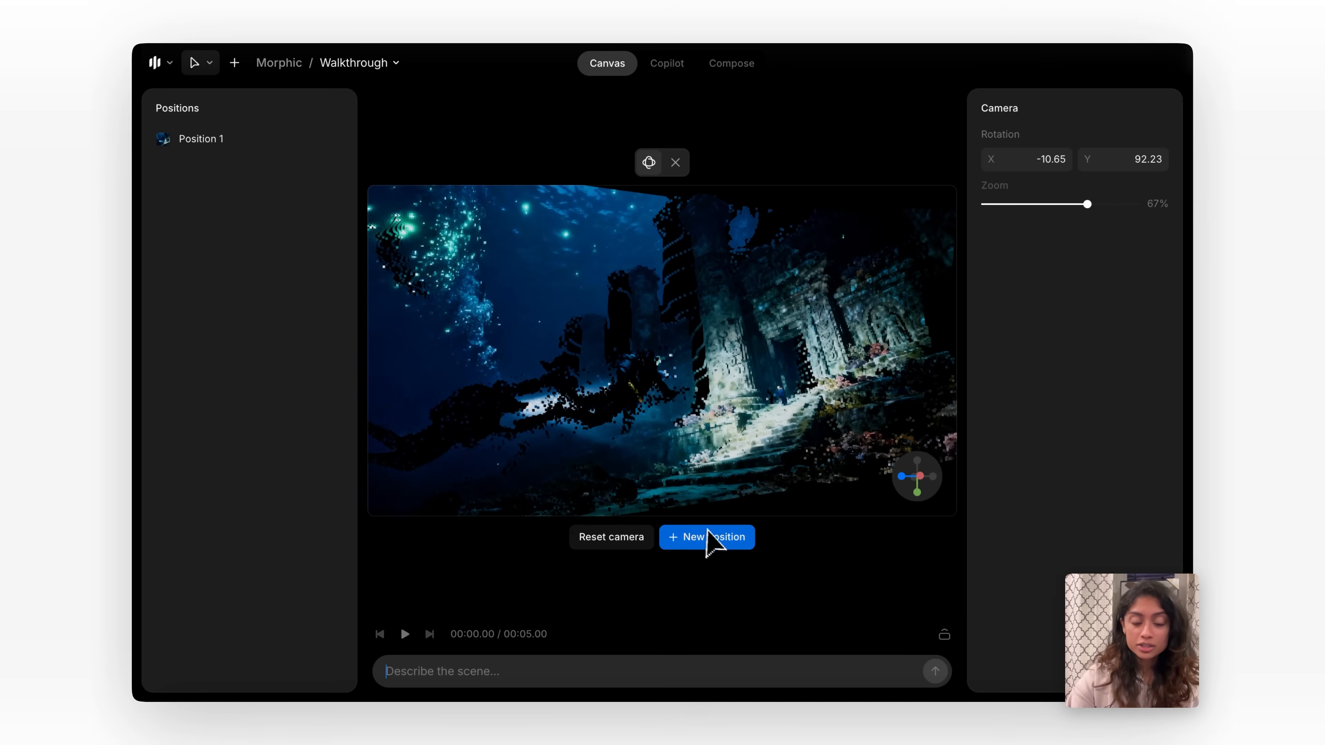
left_click(717, 538)
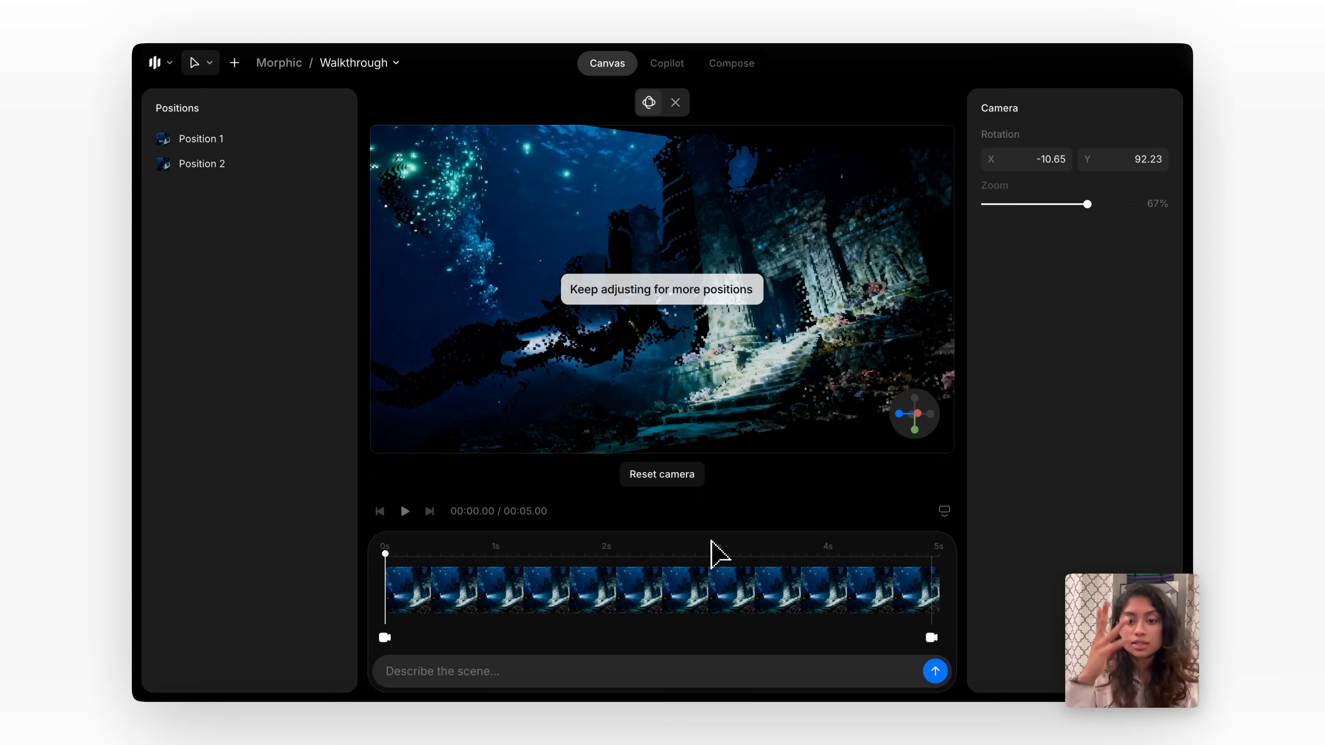
Add another camera position rotated to about X -1.95, Y 84.96 with the zoom at 74%.
left_click_drag(835, 337, 826, 301)
scroll(833, 301, "up", 5)
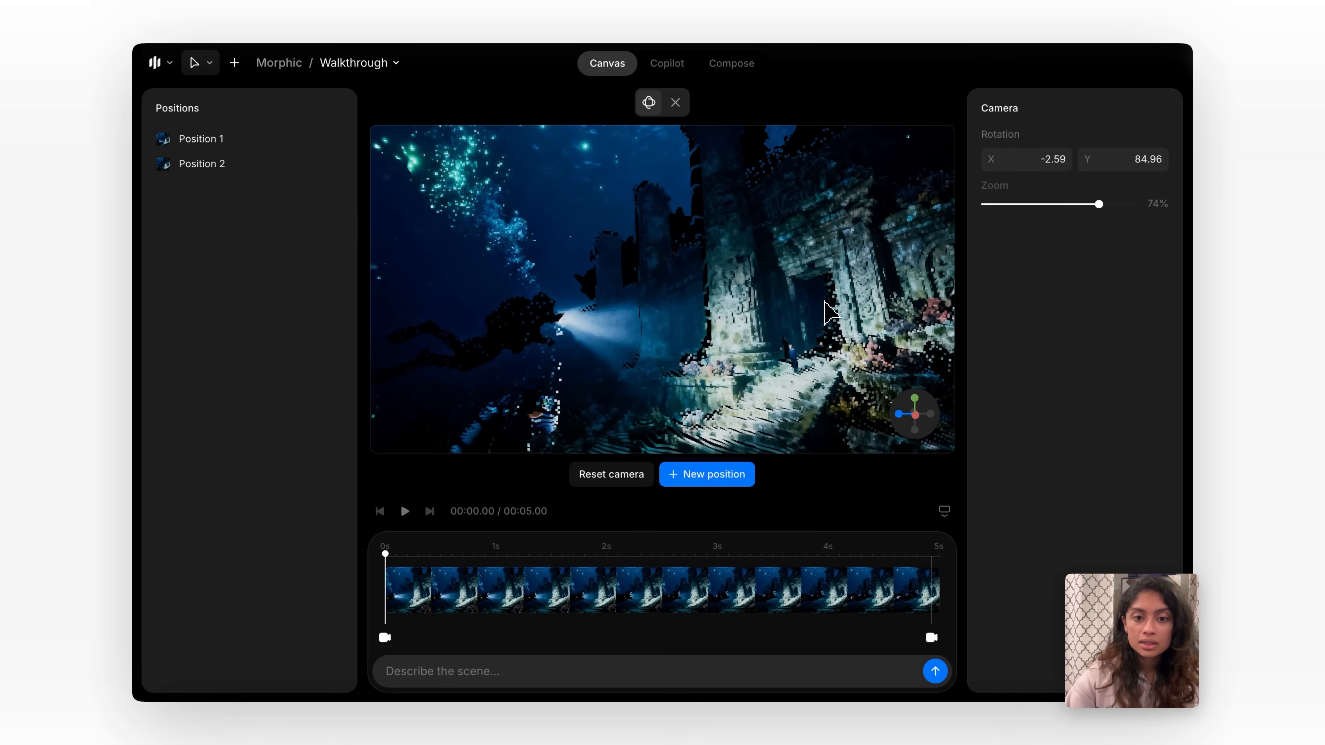
left_click(715, 474)
Add a further camera position rotated to about X 8.78, Y 91.32 with the zoom at 71%.
left_click_drag(761, 360, 773, 339)
scroll(773, 328, "down", 3)
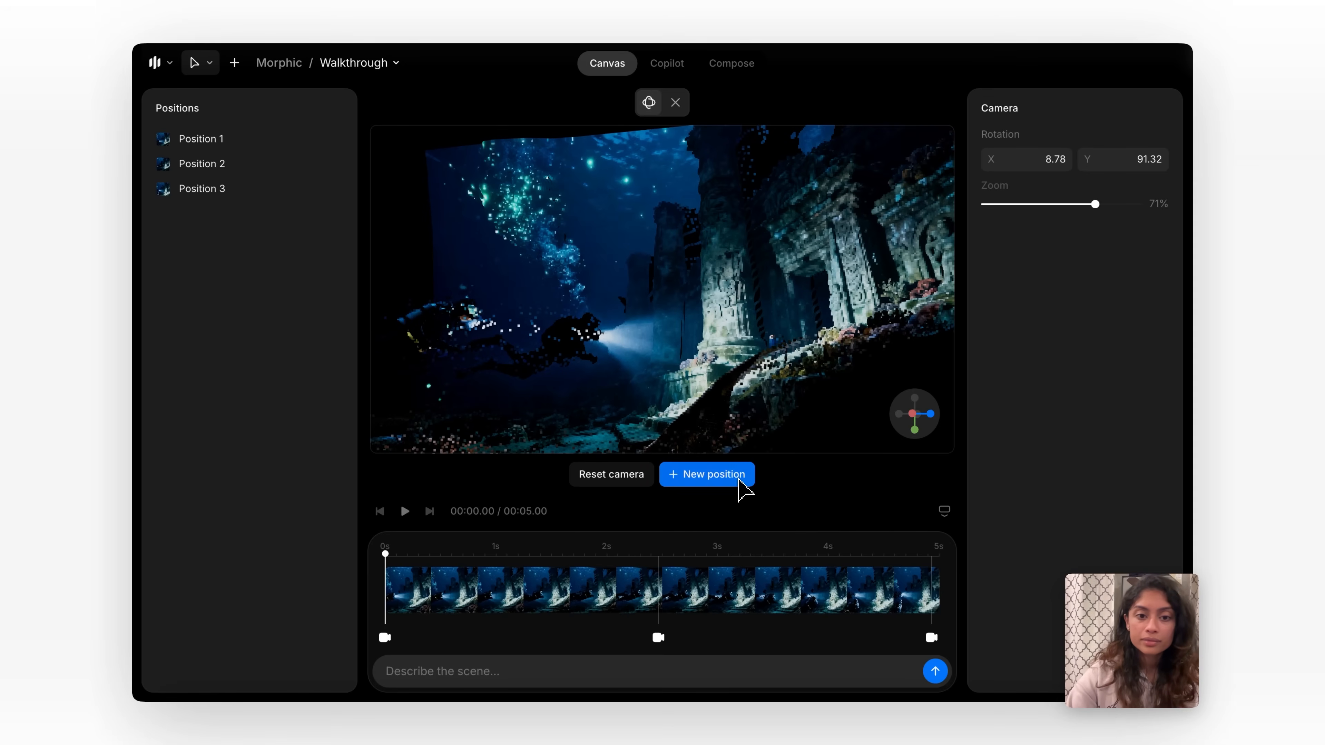
left_click(738, 479)
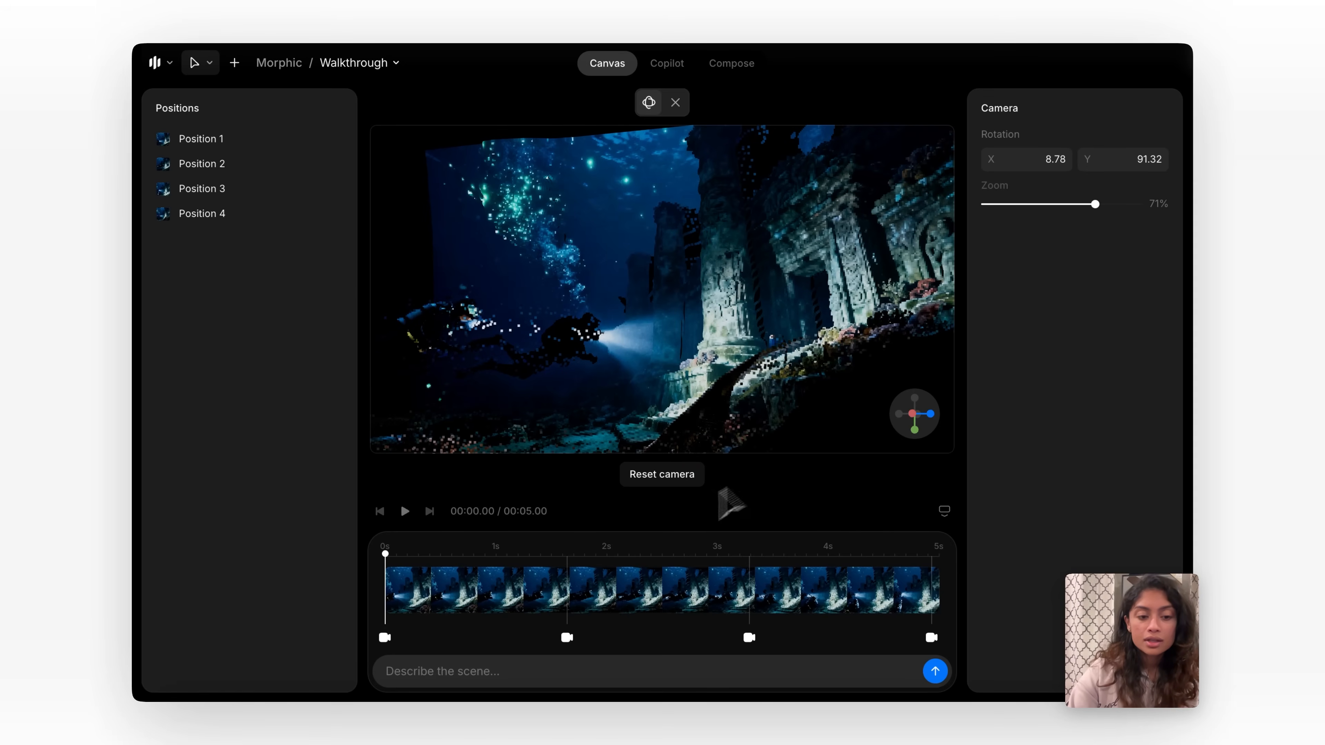
Preview the camera path and adjust the timing of the second, third and fourth positions on the timeline.
left_click(409, 518)
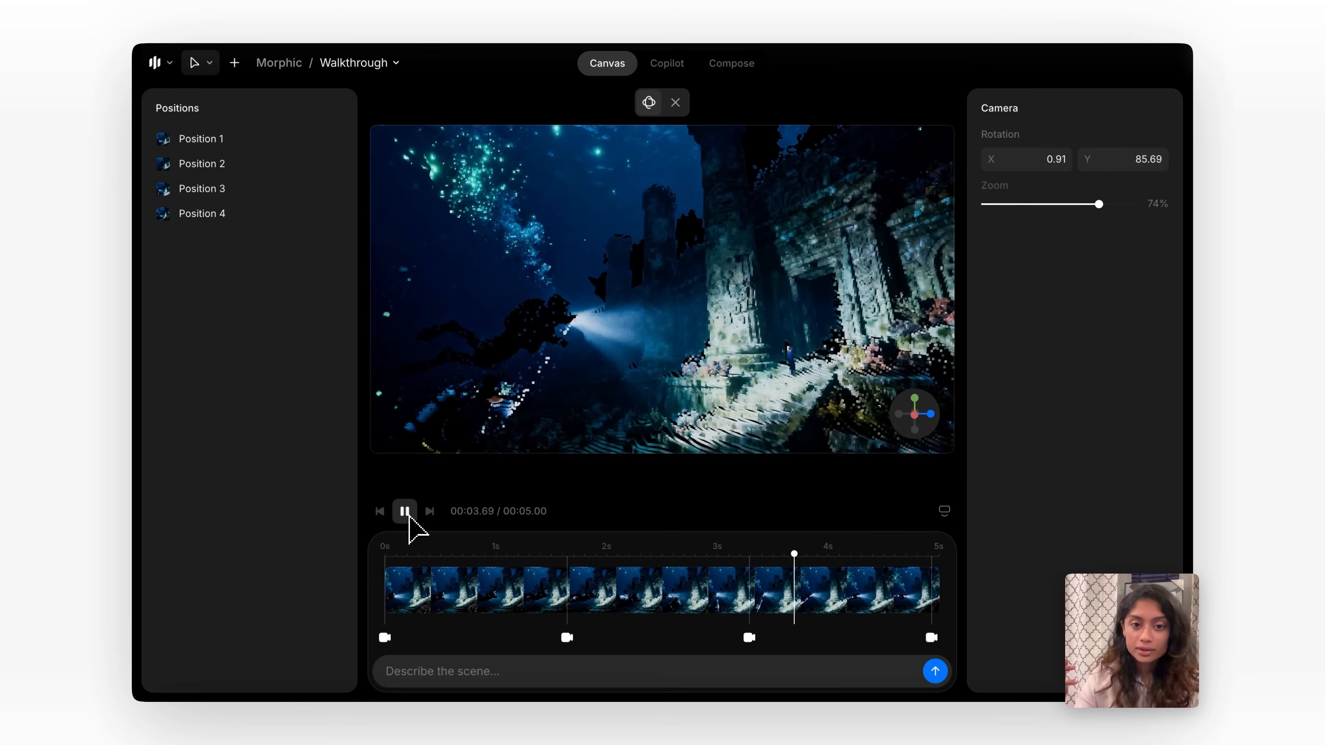
mouse_move(567, 638)
left_mouse_down()
mouse_move(514, 647)
mouse_move(570, 657)
mouse_move(566, 647)
left_mouse_up()
left_click(750, 639)
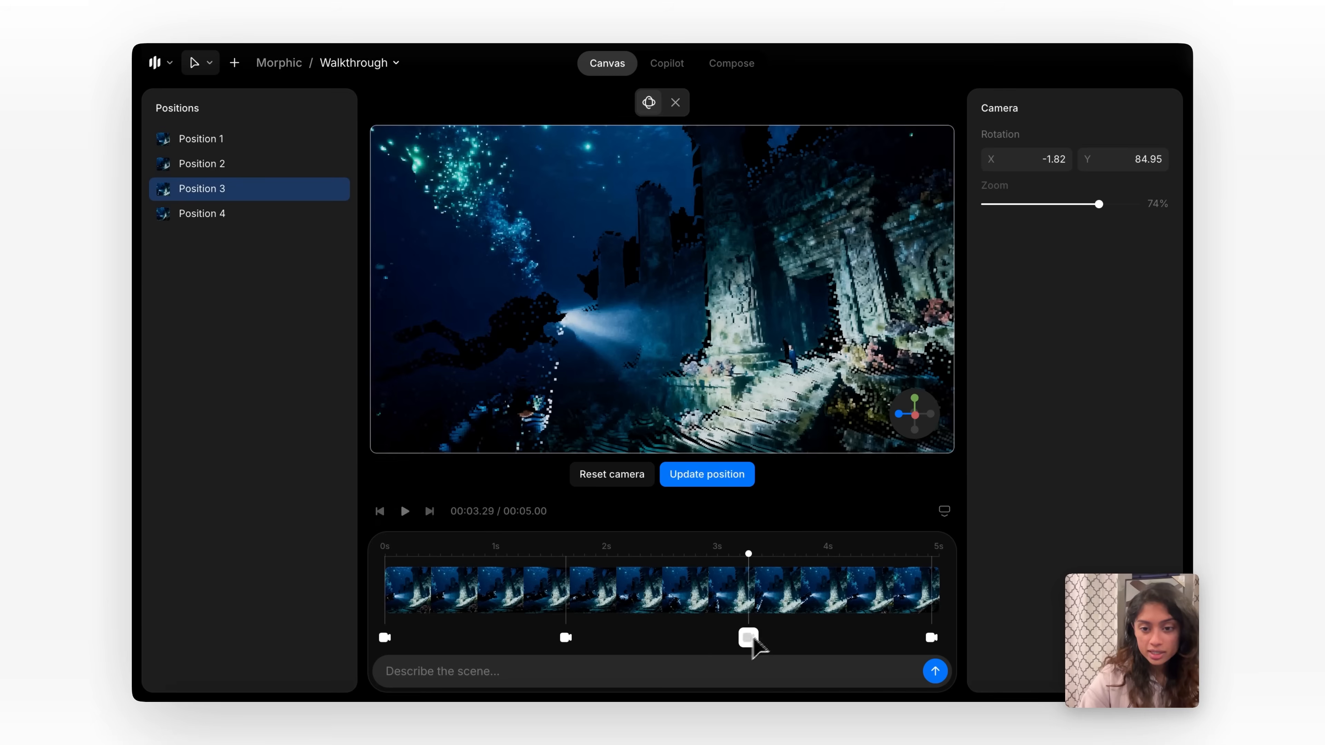
left_click_drag(753, 647, 760, 634)
left_click_drag(934, 639, 915, 653)
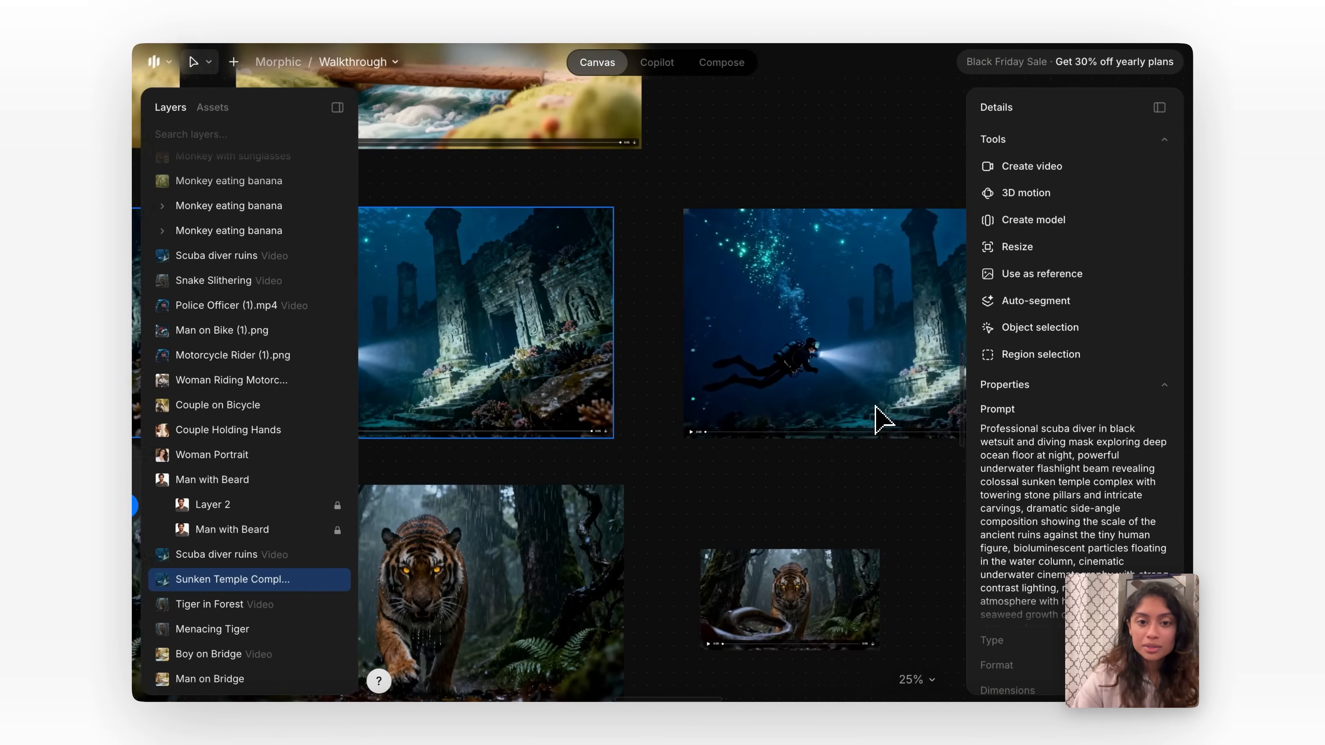
Play the finished Scuba diver ruins video on the canvas to review its 3D camera motion.
left_click(536, 427)
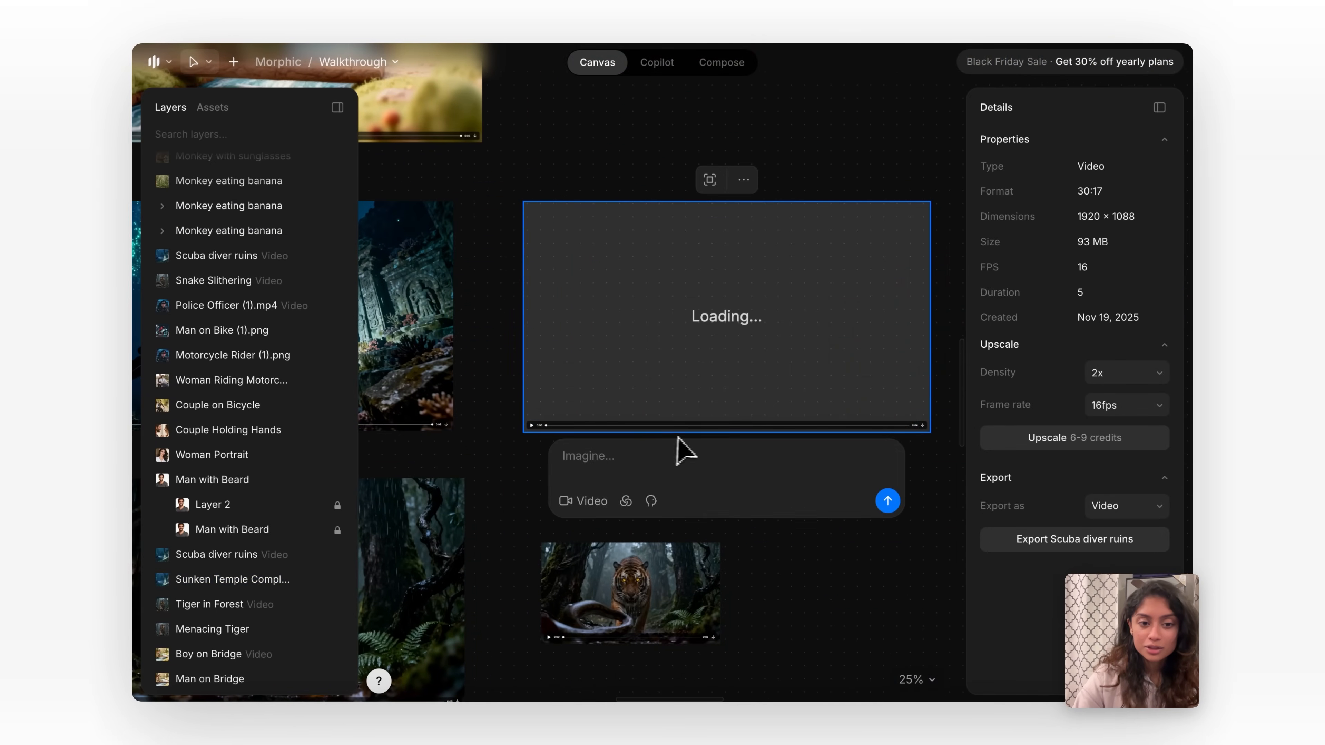
left_click(533, 425)
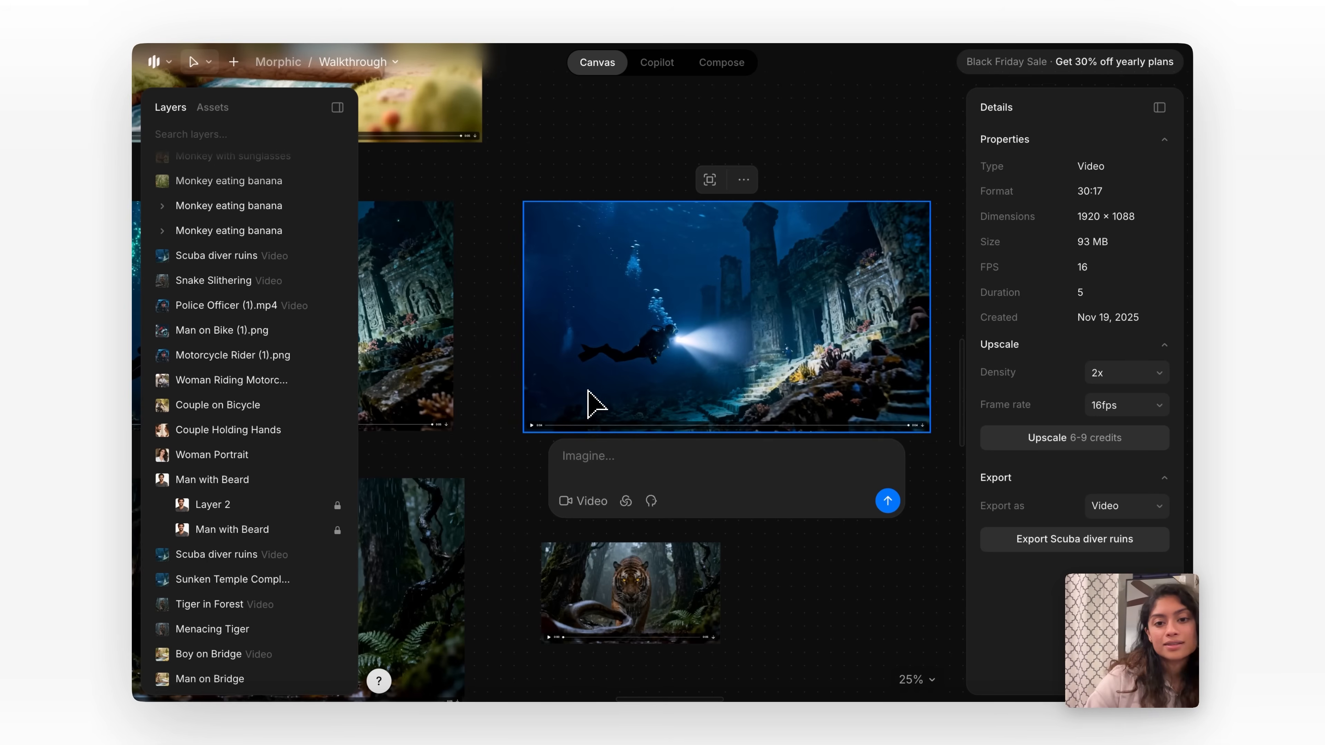
left_click(517, 469)
scroll(512, 472, "down", 5)
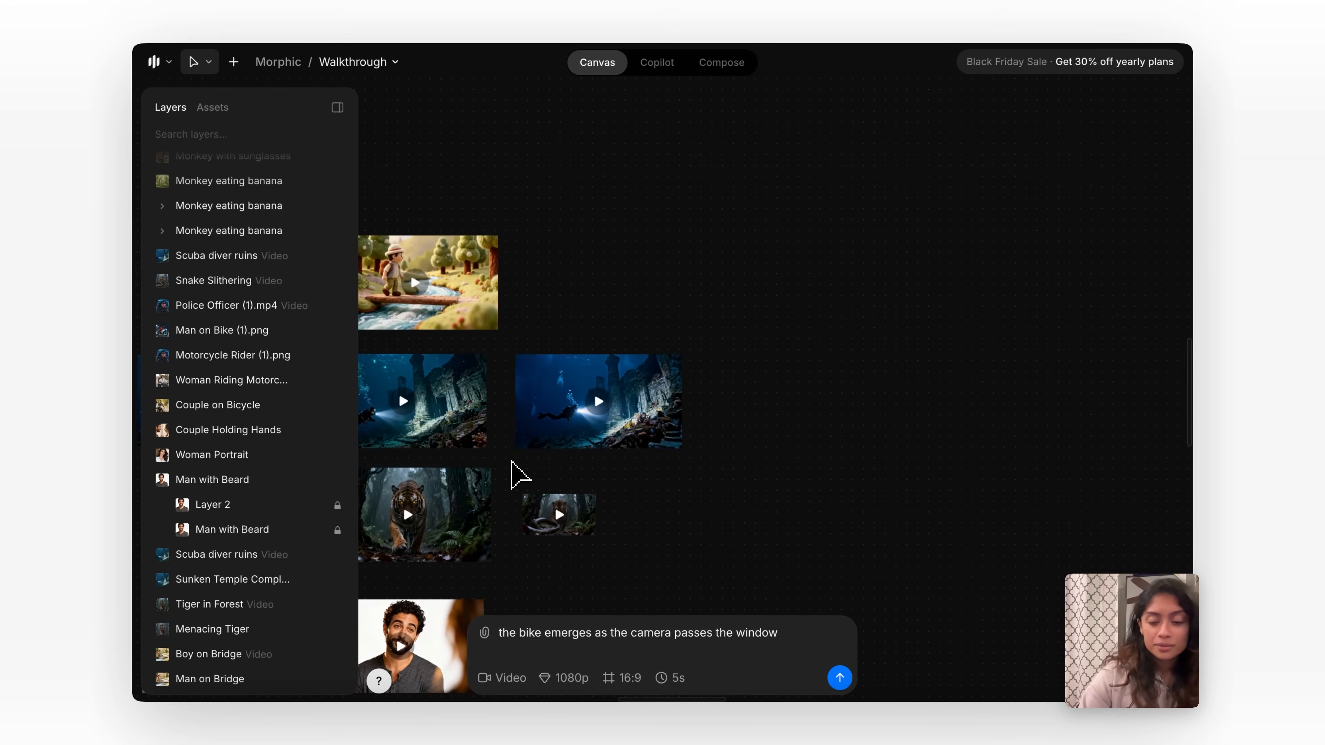
Check the export format options for the Scuba diver ruins video.
scroll(513, 464, "down", 5)
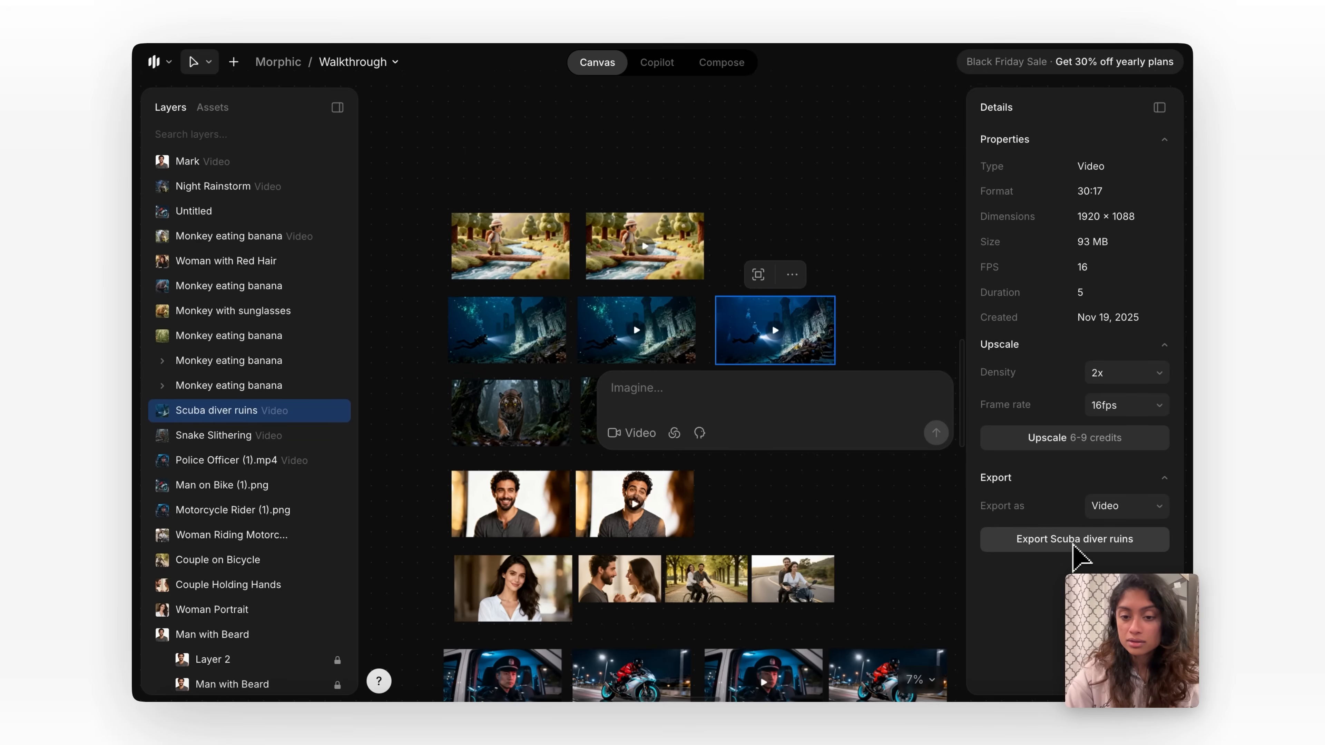
left_click(1126, 505)
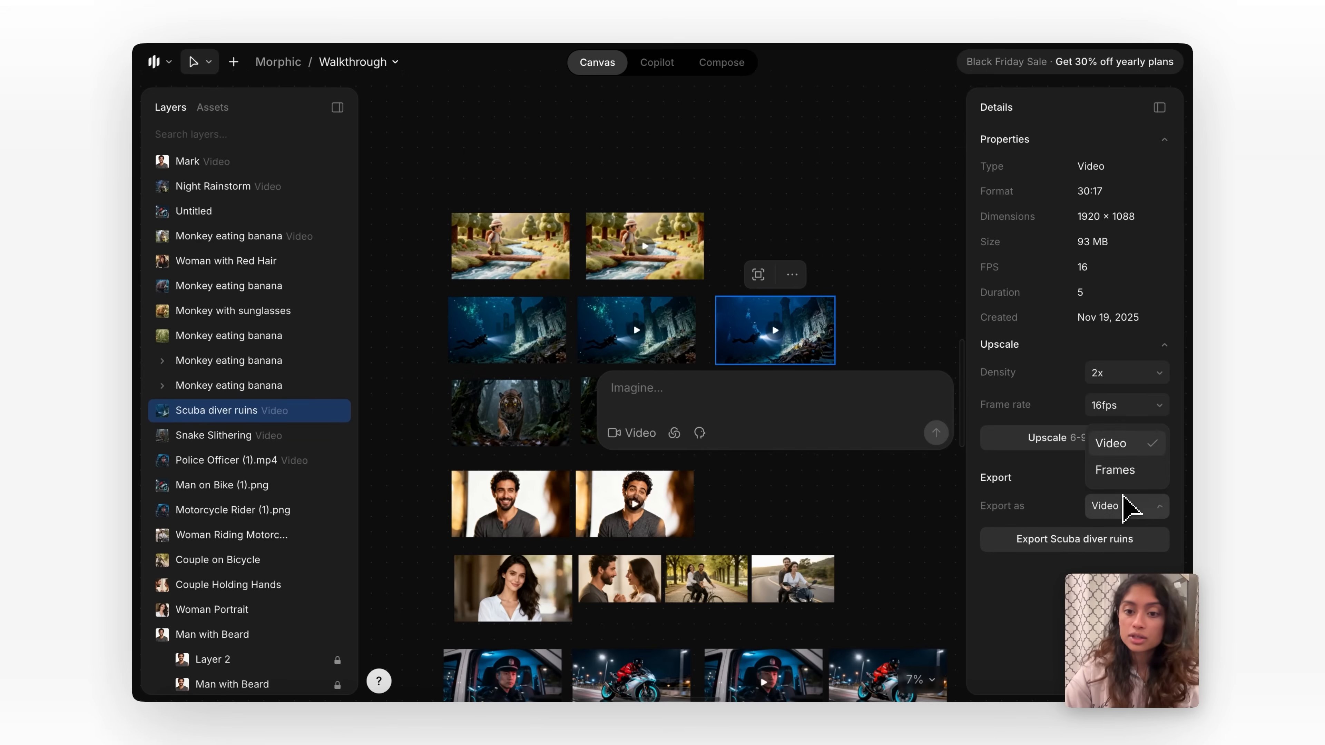
left_click(878, 199)
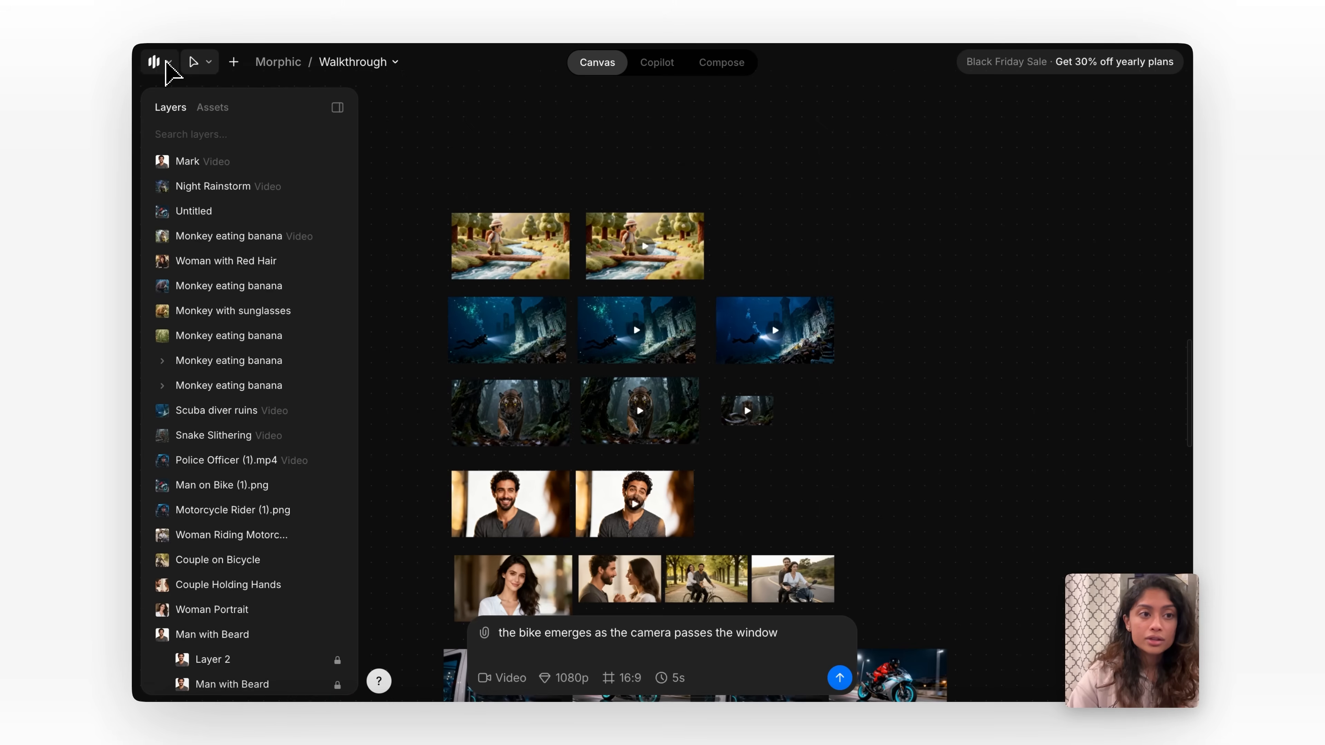
Review the subscription credits and the credit packages available for purchase, then return to the canvas.
left_click(166, 61)
mouse_move(194, 261)
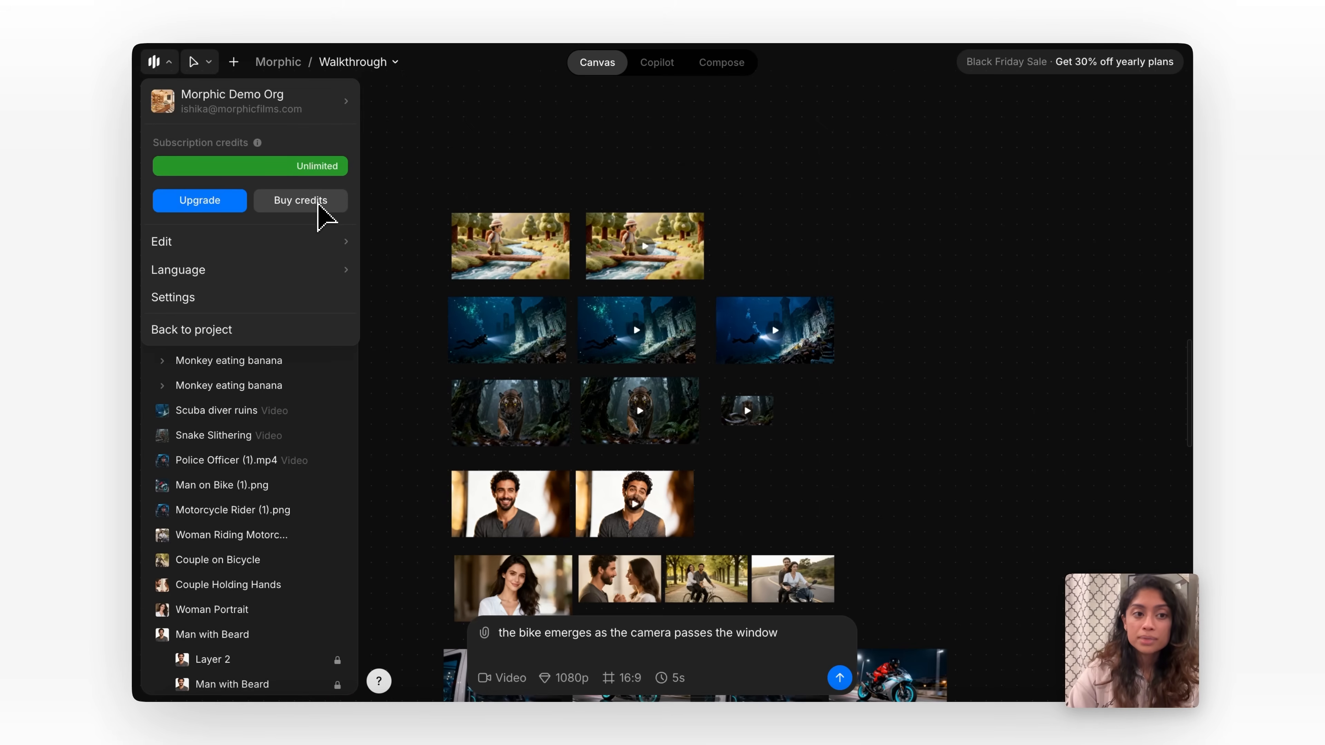
left_click(301, 200)
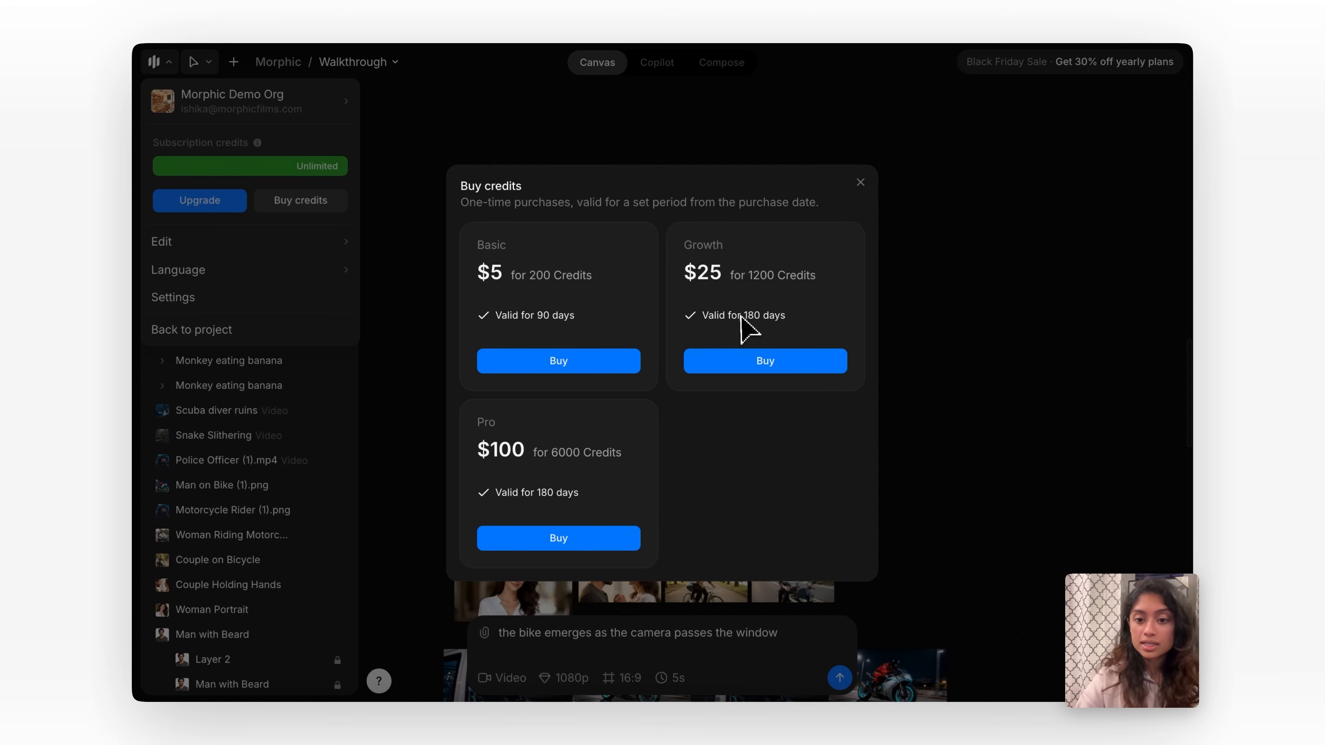
left_click(860, 183)
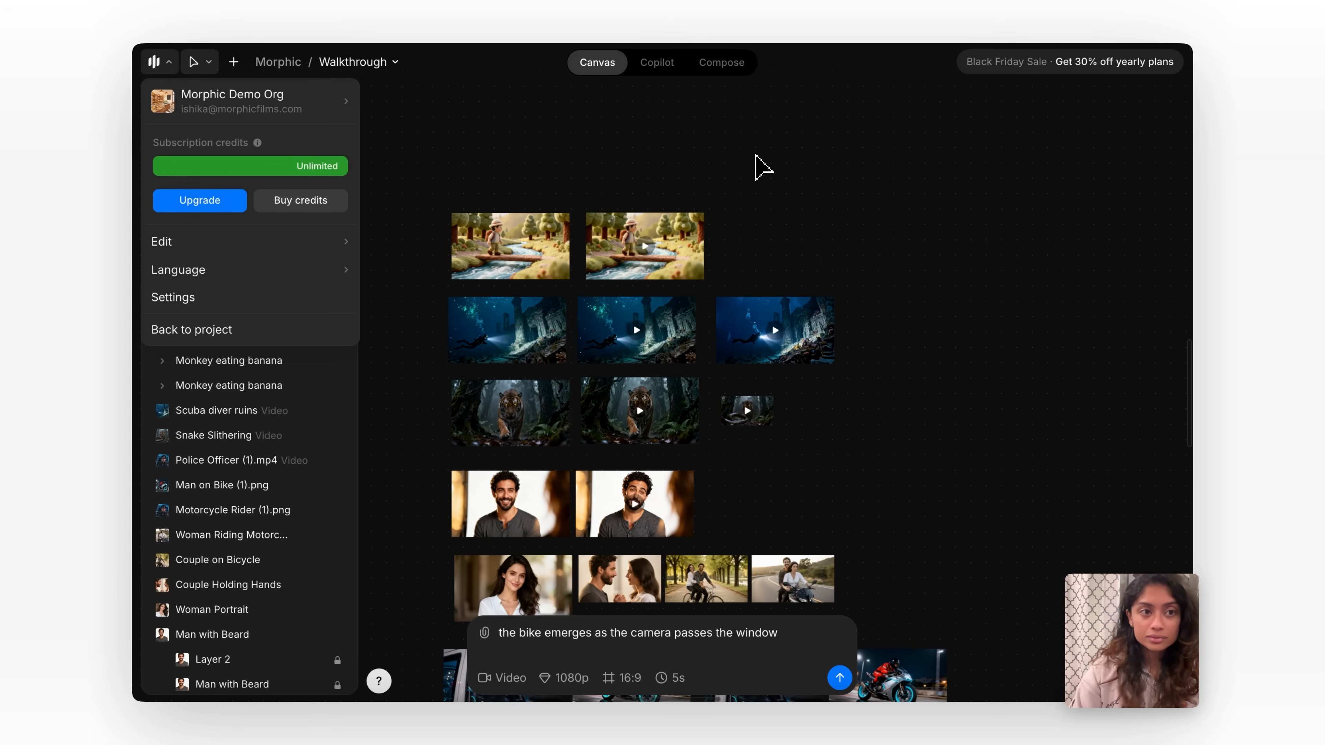
left_click(756, 156)
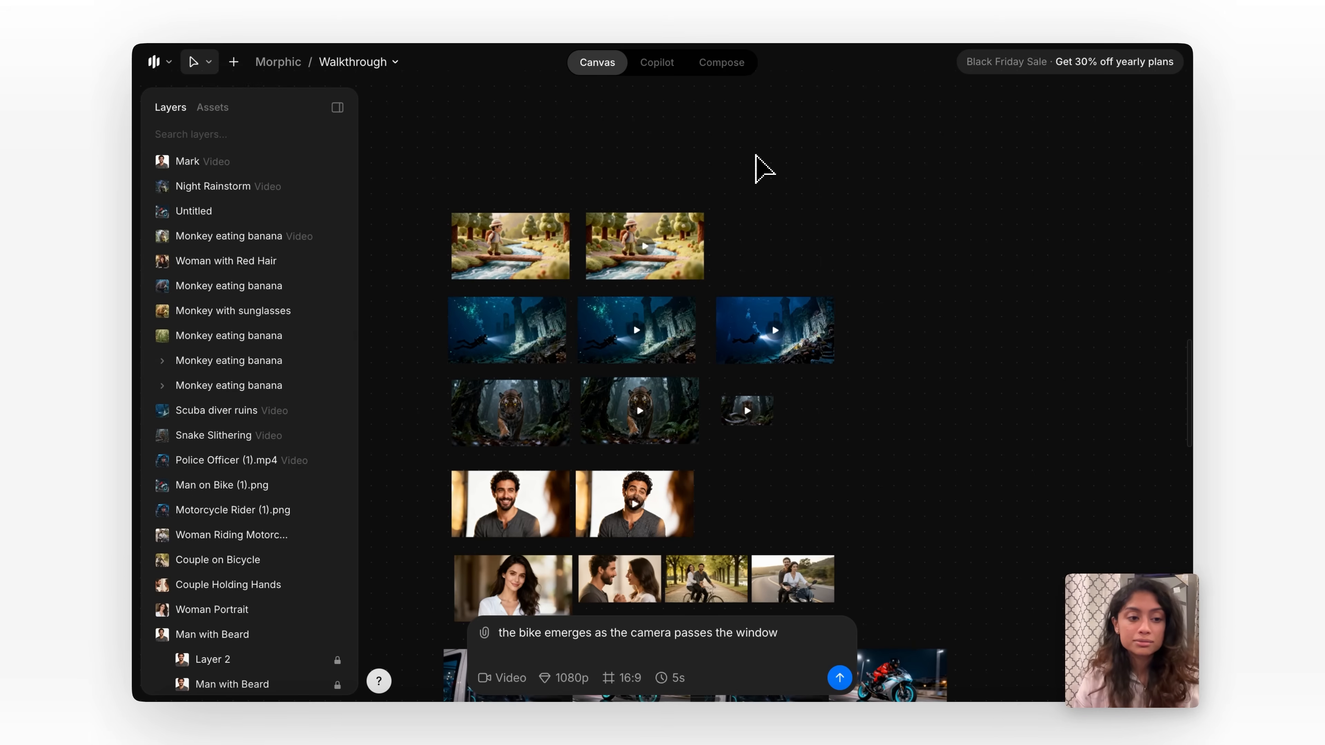